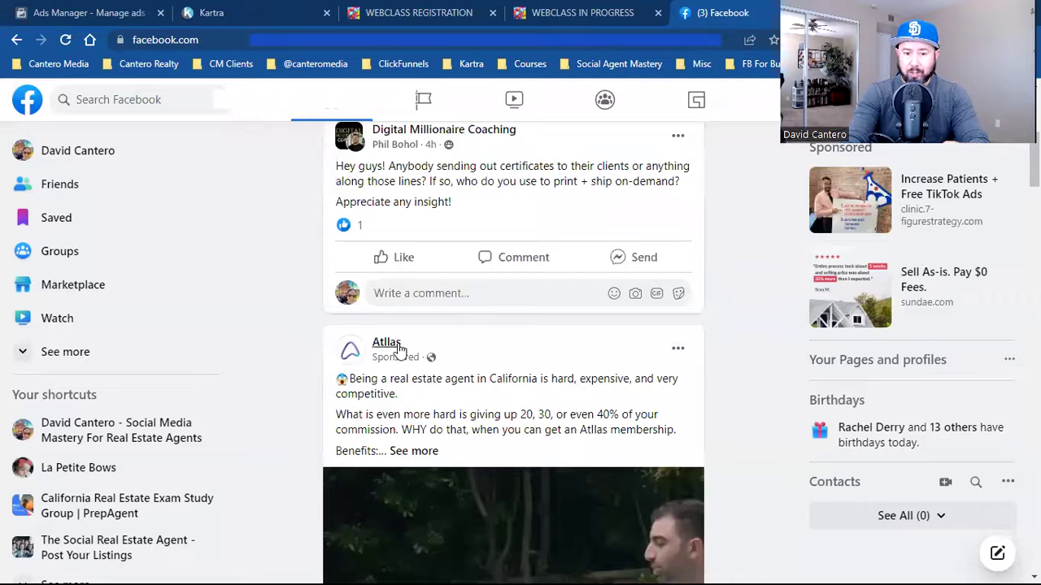
- Scroll to the Atlas sponsored post and follow its Sign up link to atlas.com
{"action": "scroll", "coordinate": [472, 382], "scroll_direction": "down", "scroll_amount": 1}
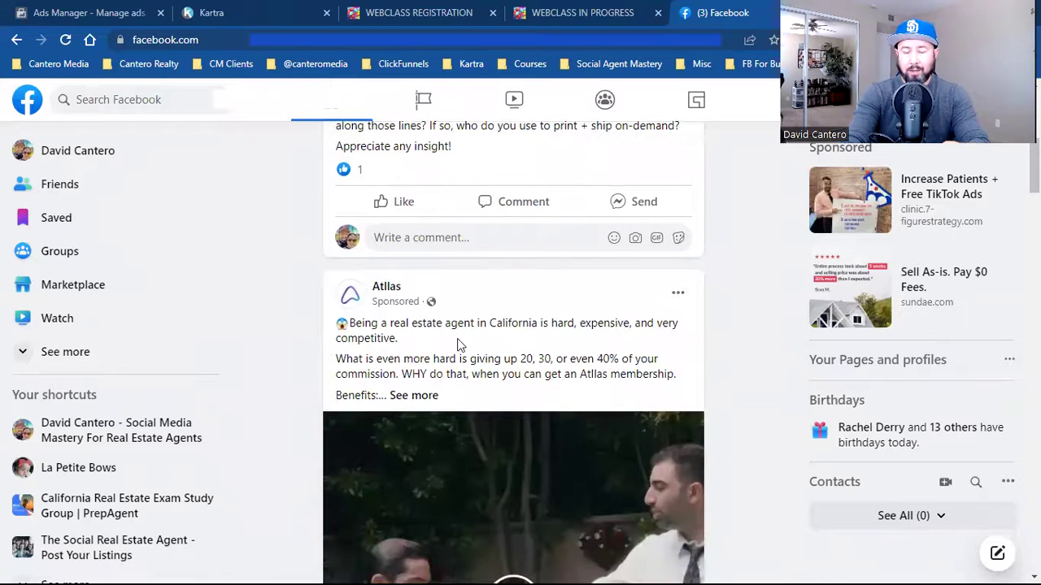
{"action": "scroll", "coordinate": [694, 403], "scroll_direction": "down", "scroll_amount": 2}
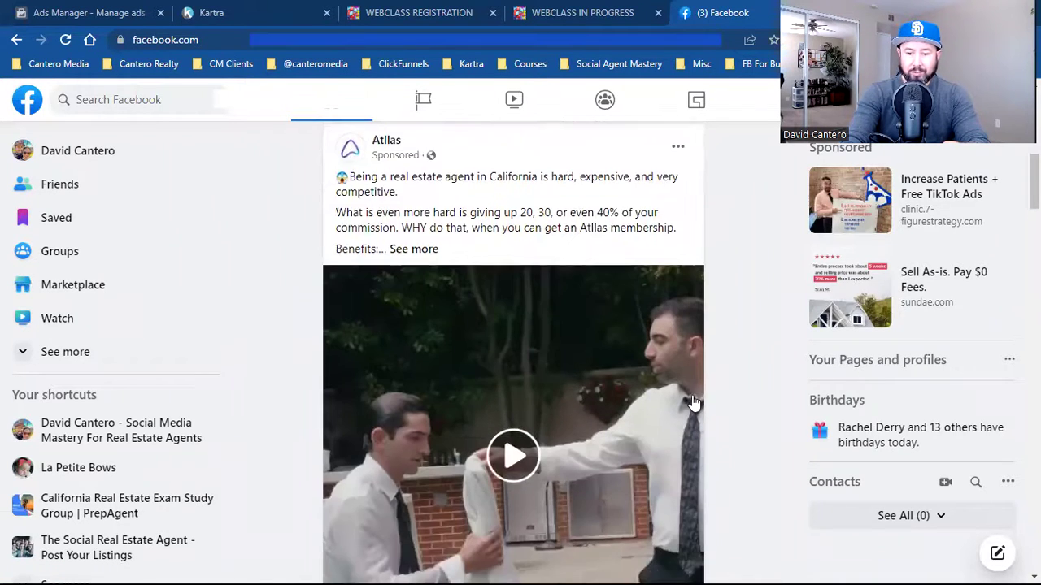
{"action": "scroll", "coordinate": [693, 402], "scroll_direction": "down", "scroll_amount": 2}
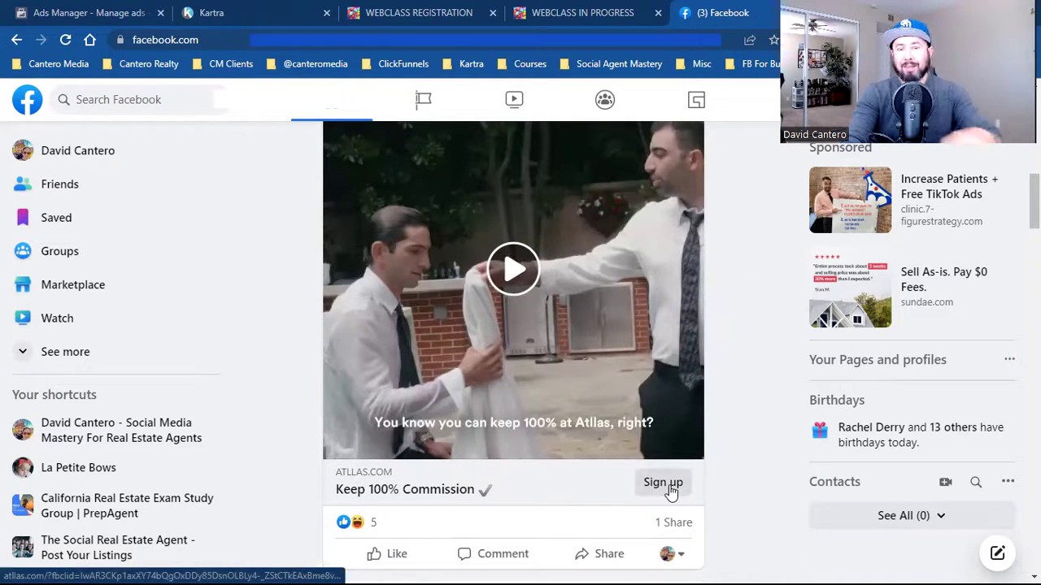
{"action": "left_click", "coordinate": [663, 483]}
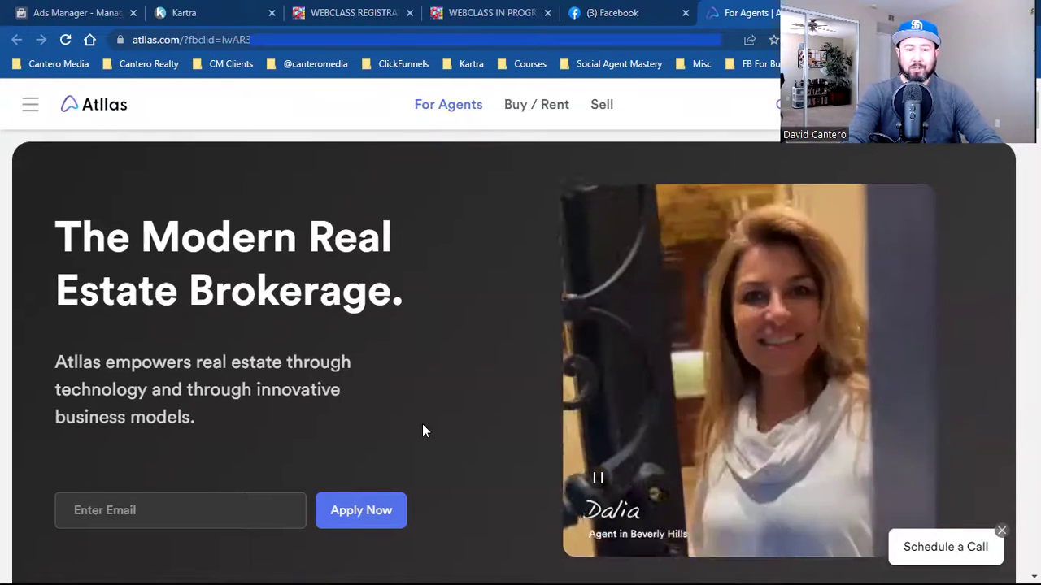
- Scroll down and back up through the Atlas 'Modern Real Estate Brokerage' landing page
{"action": "scroll", "coordinate": [422, 429], "scroll_direction": "down", "scroll_amount": 7}
{"action": "scroll", "coordinate": [422, 430], "scroll_direction": "down", "scroll_amount": 15}
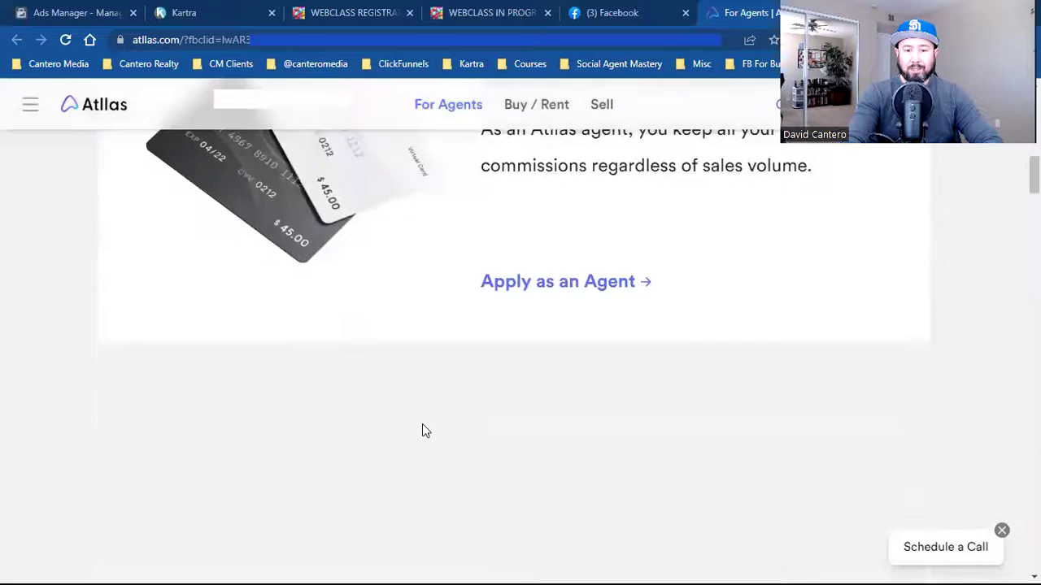
{"action": "scroll", "coordinate": [421, 430], "scroll_direction": "down", "scroll_amount": 15}
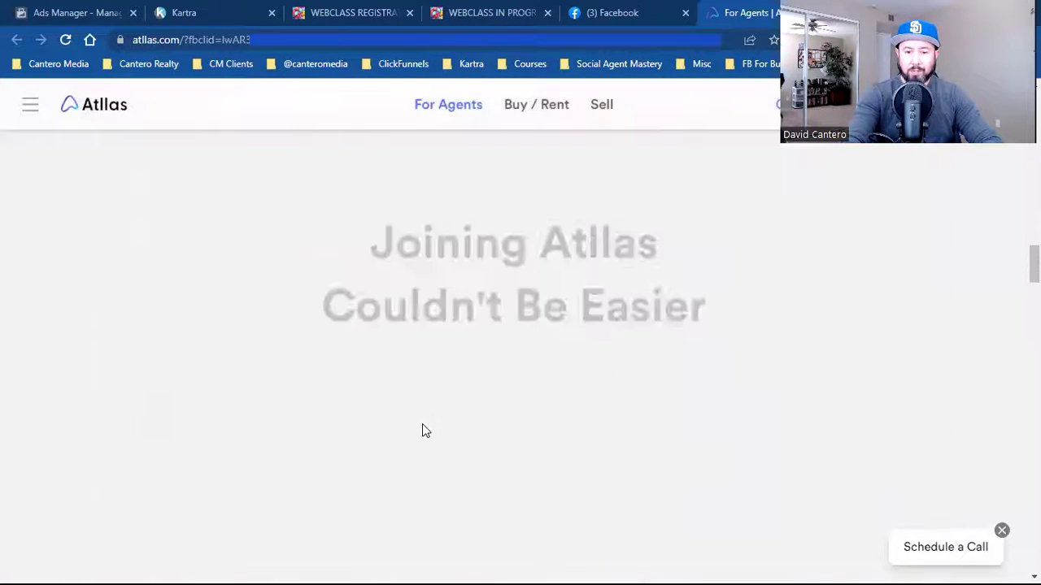
{"action": "scroll", "coordinate": [422, 431], "scroll_direction": "down", "scroll_amount": 5}
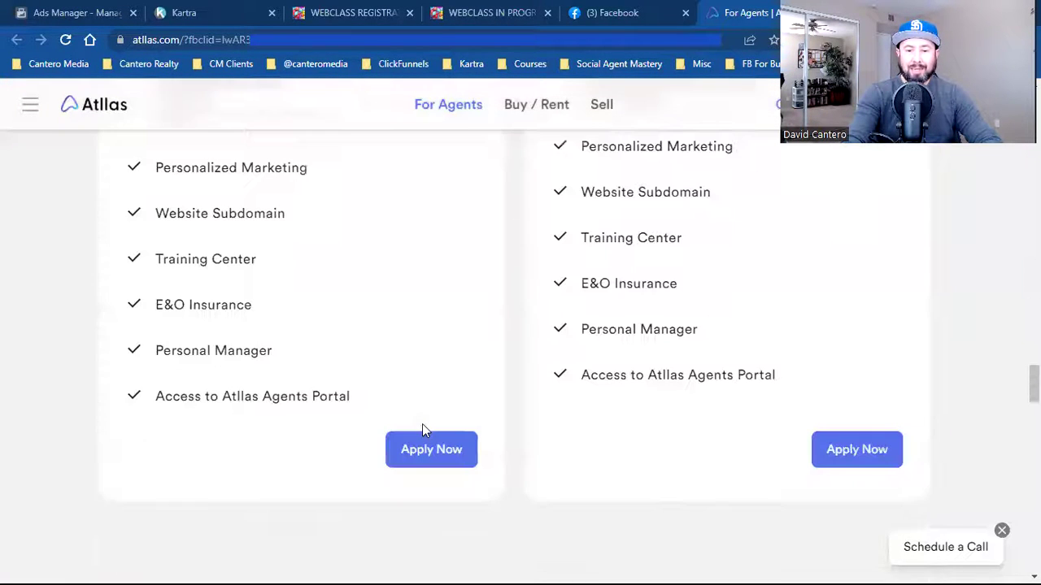
{"action": "scroll", "coordinate": [422, 430], "scroll_direction": "up", "scroll_amount": 20}
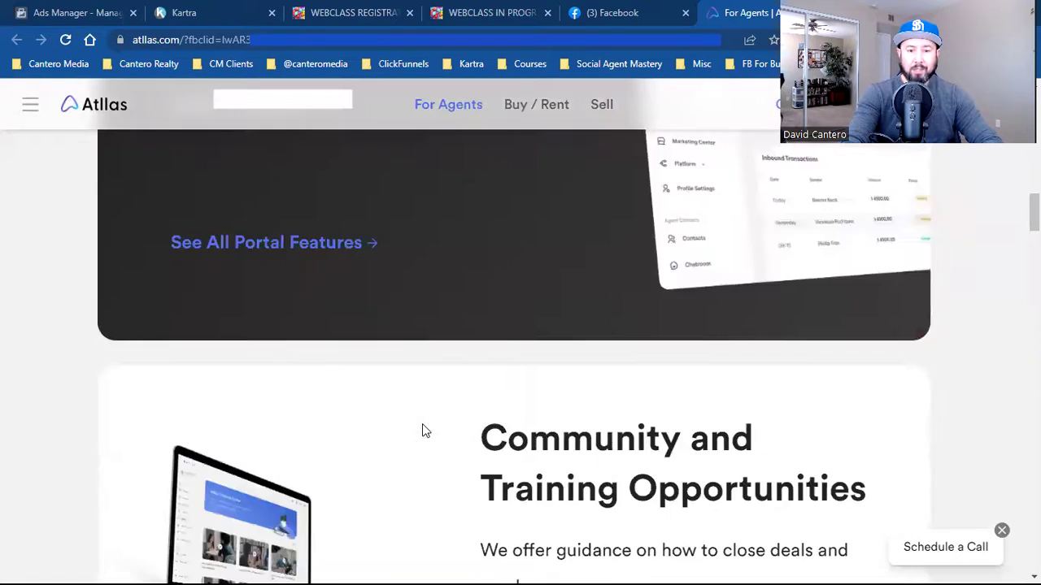
{"action": "scroll", "coordinate": [422, 430], "scroll_direction": "up", "scroll_amount": 10}
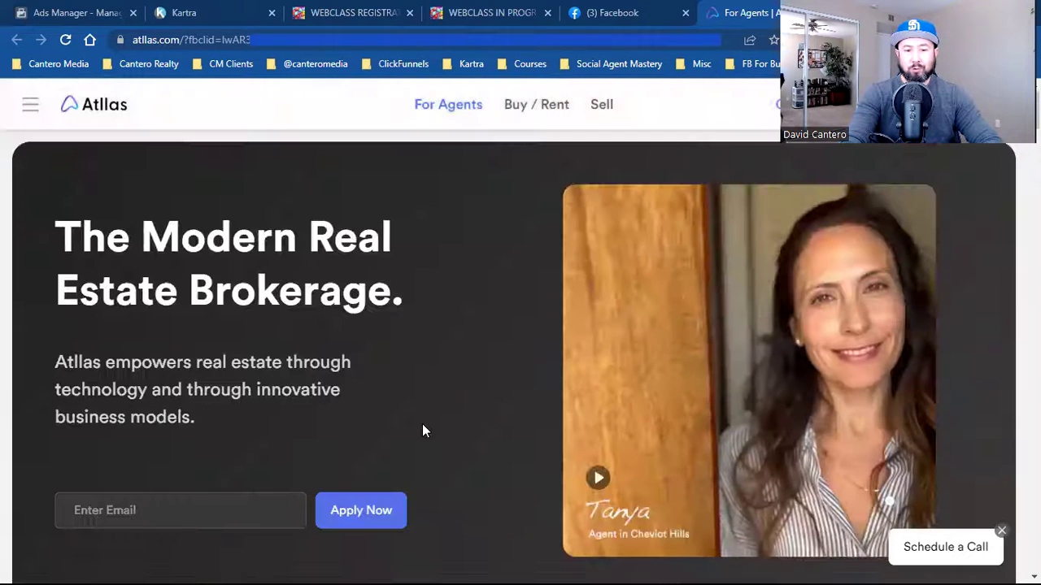
- Open and close the Atlas site menu, then close the Atlas tab with Ctrl+W
{"action": "left_click", "coordinate": [32, 104]}
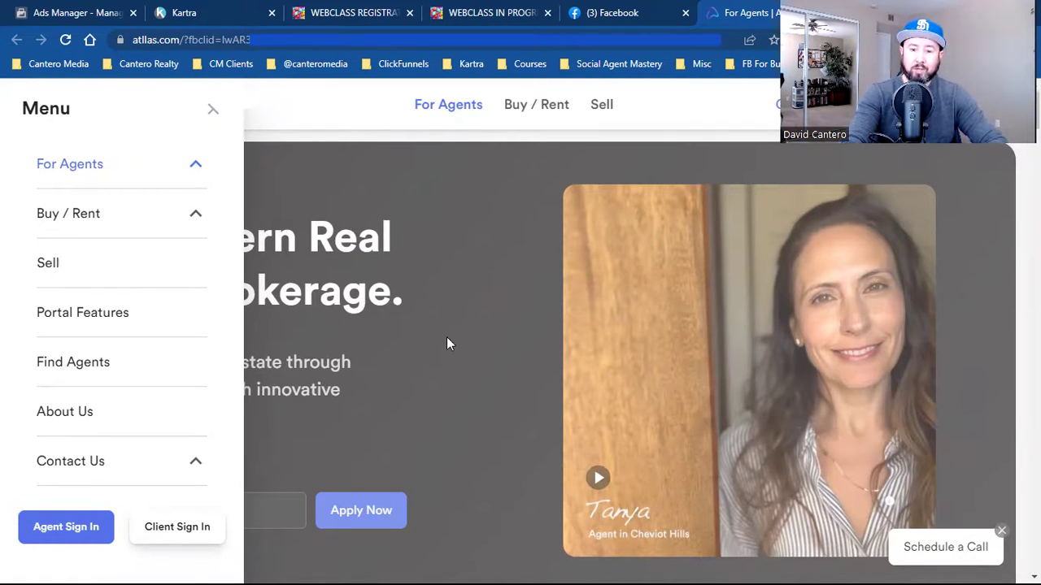
{"action": "left_click", "coordinate": [579, 355]}
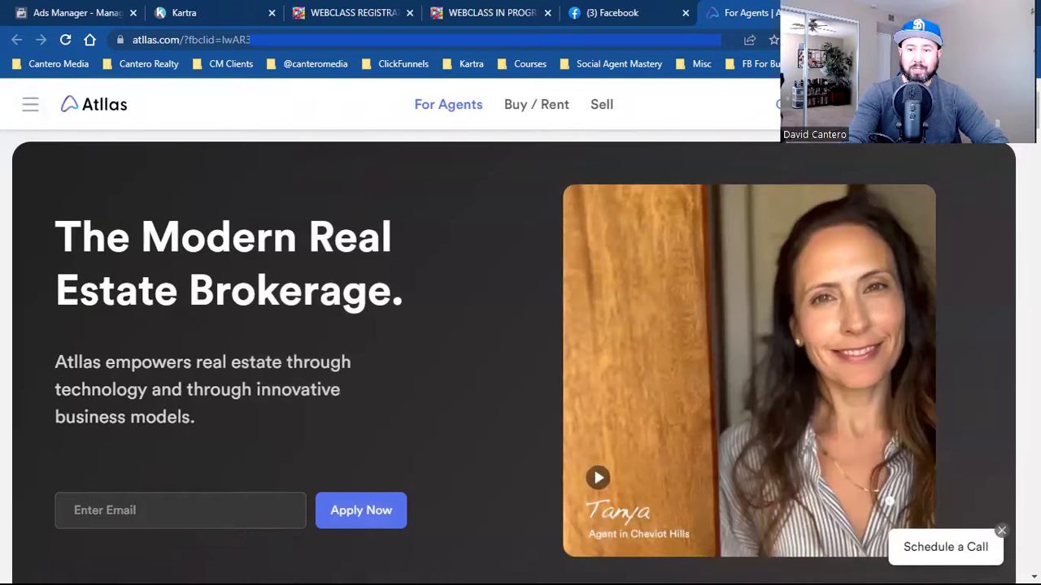
{"action": "key", "text": "ctrl+w"}
- Scroll down the feed until the Brand Lab Media TikTok-ads video post is visible
{"action": "scroll", "coordinate": [580, 309], "scroll_direction": "down", "scroll_amount": 5}
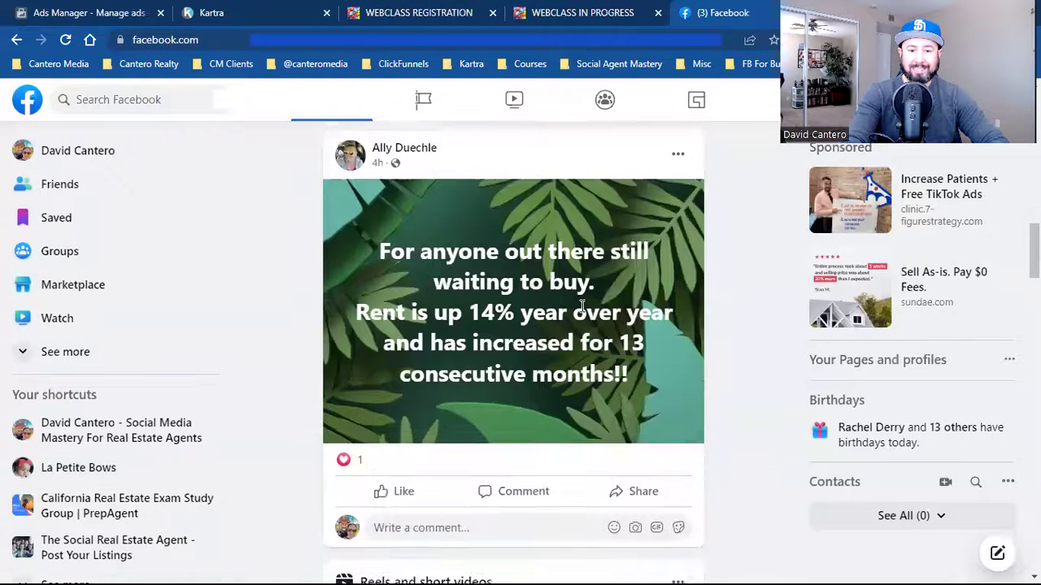
{"action": "scroll", "coordinate": [721, 511], "scroll_direction": "down", "scroll_amount": 6}
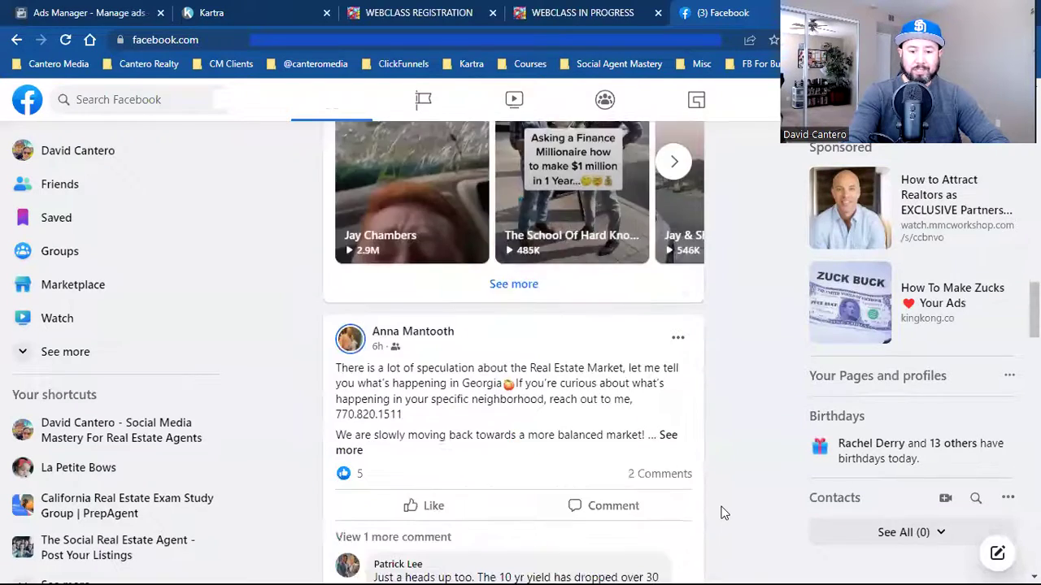
{"action": "scroll", "coordinate": [724, 512], "scroll_direction": "down", "scroll_amount": 8}
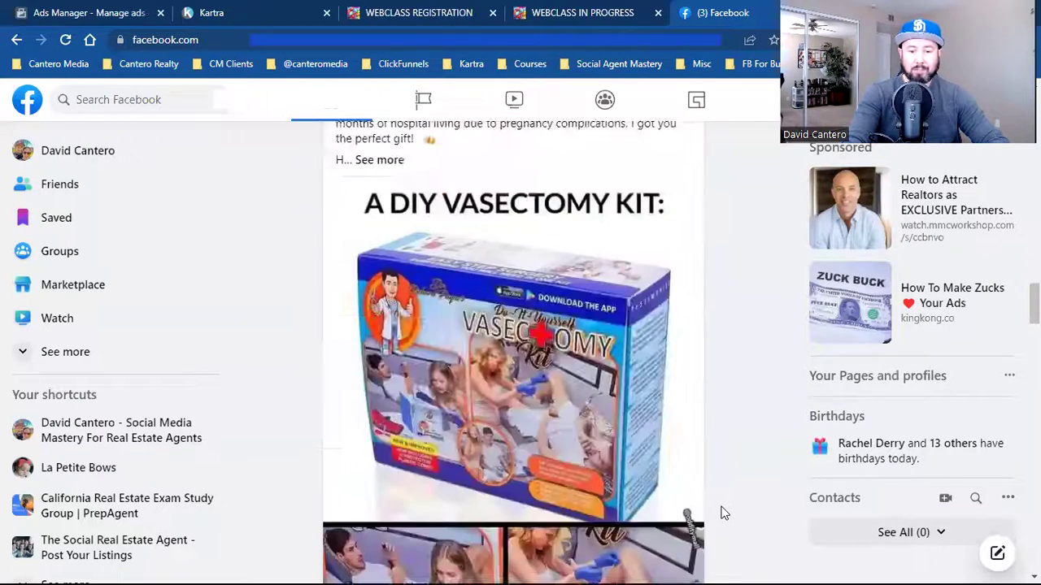
{"action": "scroll", "coordinate": [724, 512], "scroll_direction": "down", "scroll_amount": 10}
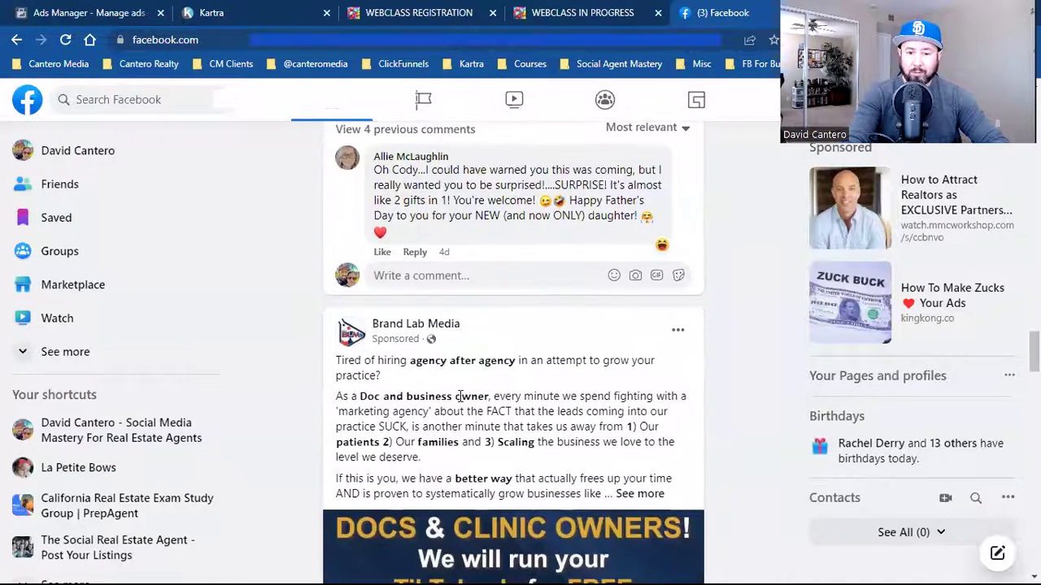
{"action": "scroll", "coordinate": [636, 416], "scroll_direction": "down", "scroll_amount": 2}
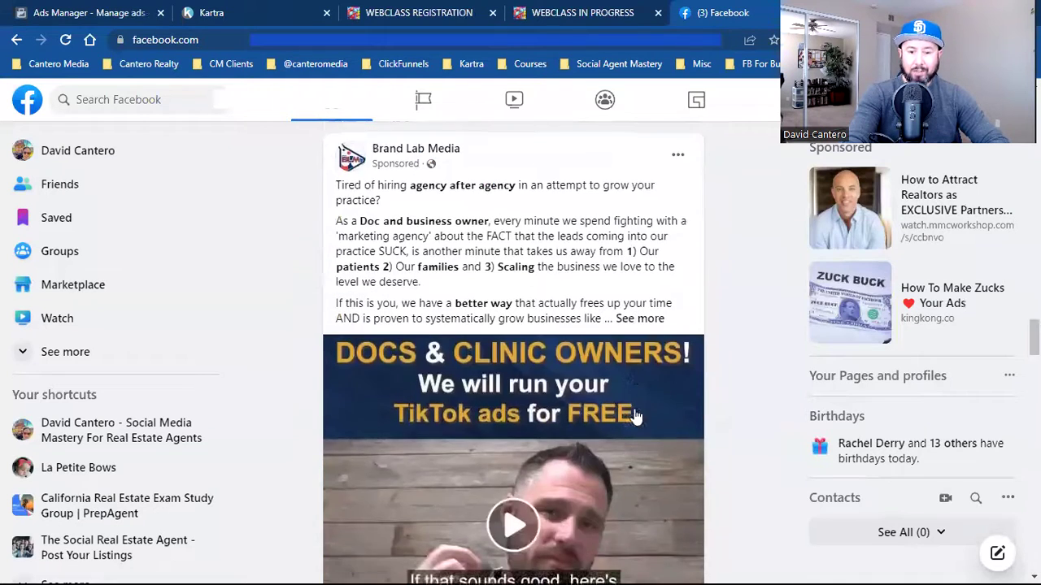
{"action": "scroll", "coordinate": [639, 418], "scroll_direction": "down", "scroll_amount": 3}
{"action": "left_click", "coordinate": [655, 460]}
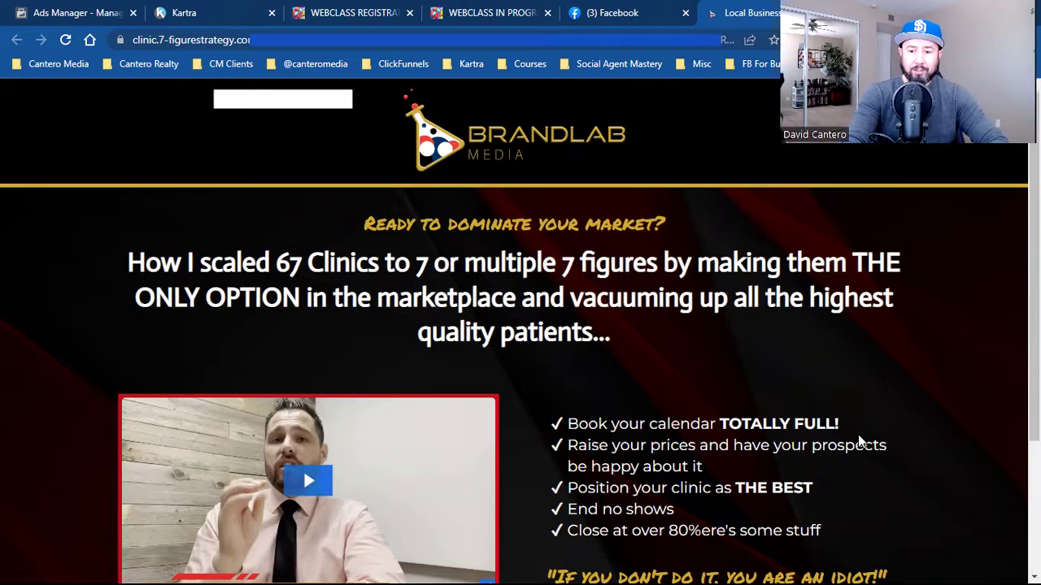
{"action": "scroll", "coordinate": [858, 434], "scroll_direction": "down", "scroll_amount": 2}
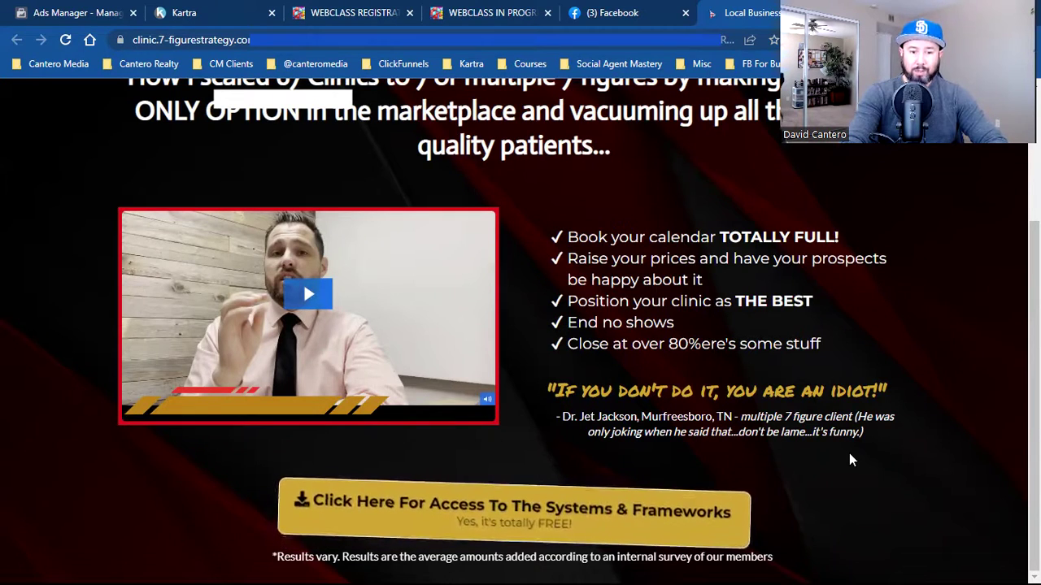
{"action": "scroll", "coordinate": [850, 457], "scroll_direction": "up", "scroll_amount": 1}
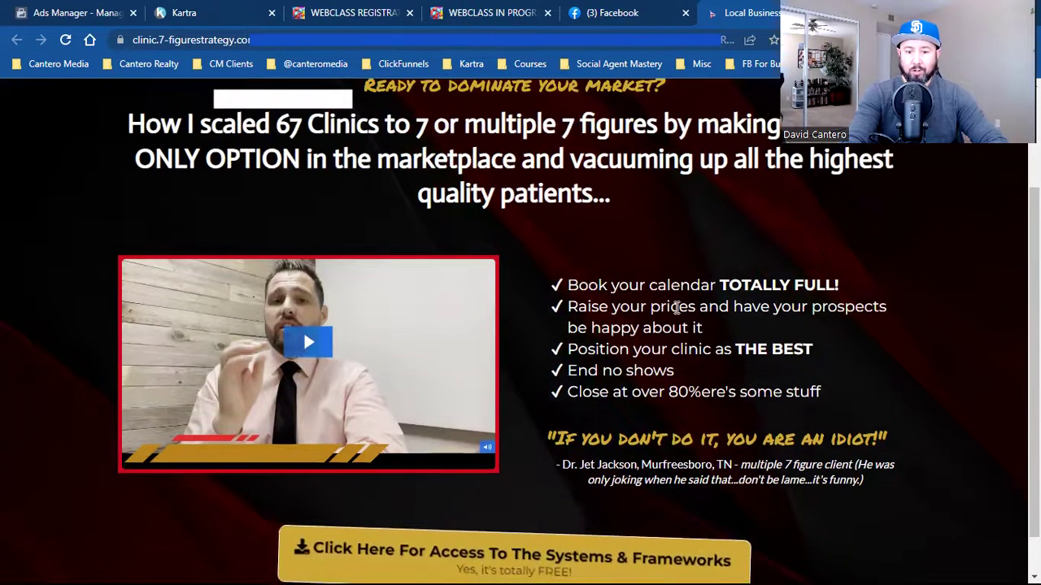
{"action": "scroll", "coordinate": [687, 378], "scroll_direction": "up", "scroll_amount": 3}
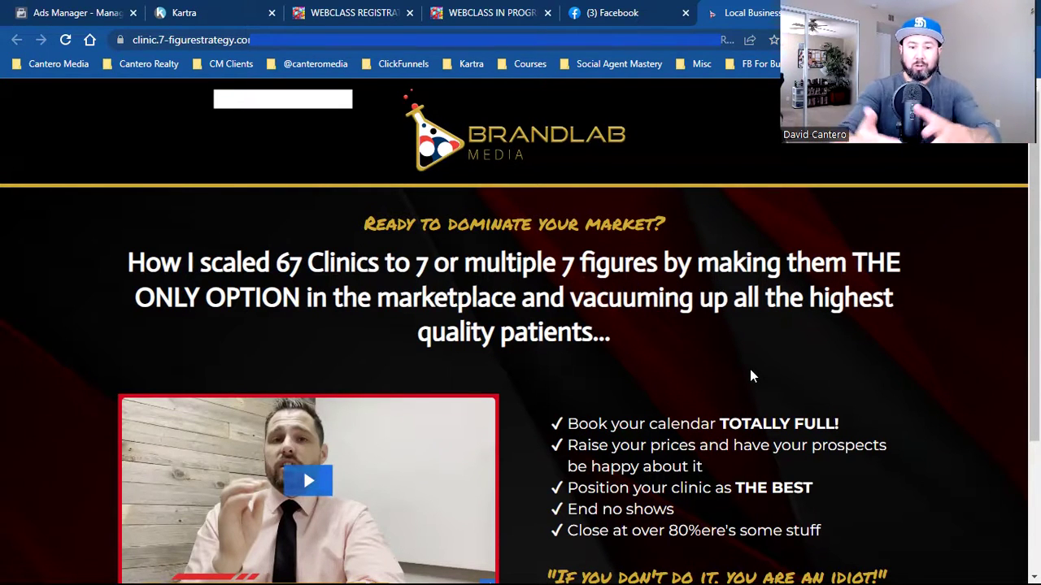
{"action": "scroll", "coordinate": [750, 370], "scroll_direction": "down", "scroll_amount": 2}
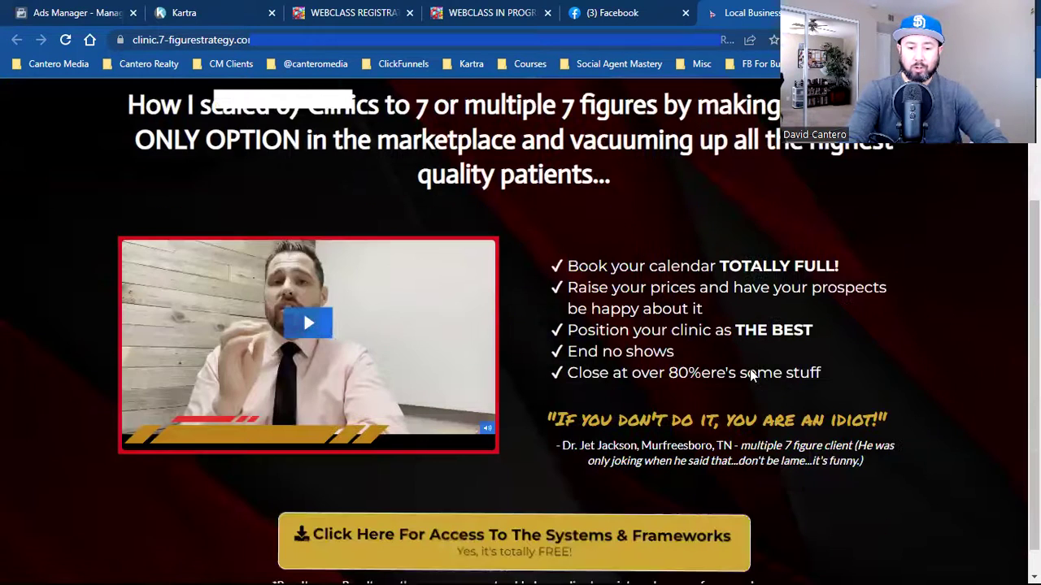
{"action": "scroll", "coordinate": [749, 373], "scroll_direction": "down", "scroll_amount": 1}
{"action": "left_click", "coordinate": [540, 540]}
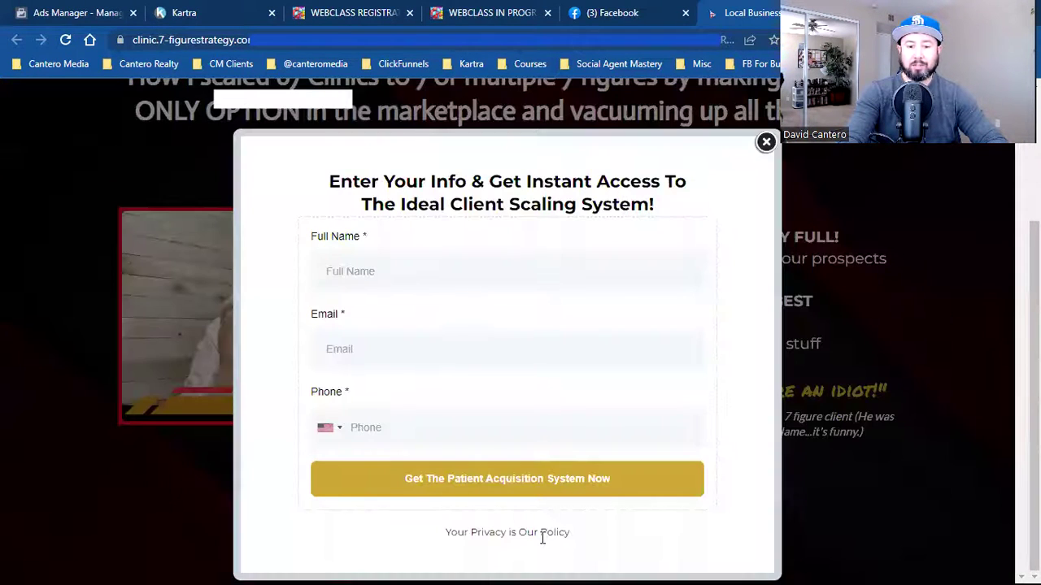
{"action": "left_click", "coordinate": [767, 143]}
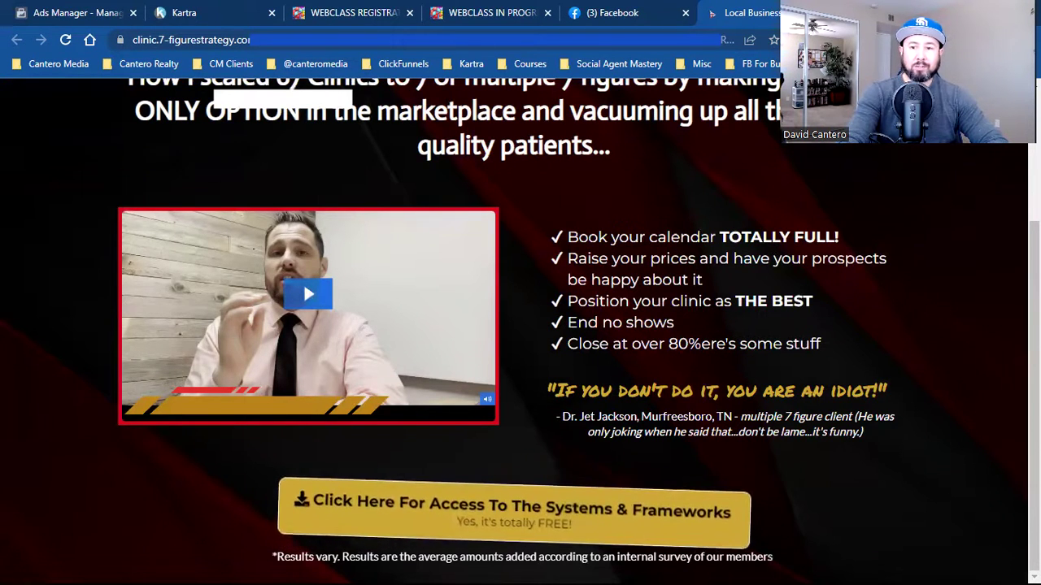
- Close the clinic landing page, scroll further down the feed, and switch to Kartra Pages
{"action": "key", "text": "ctrl+w"}
{"action": "scroll", "coordinate": [749, 344], "scroll_direction": "down", "scroll_amount": 5}
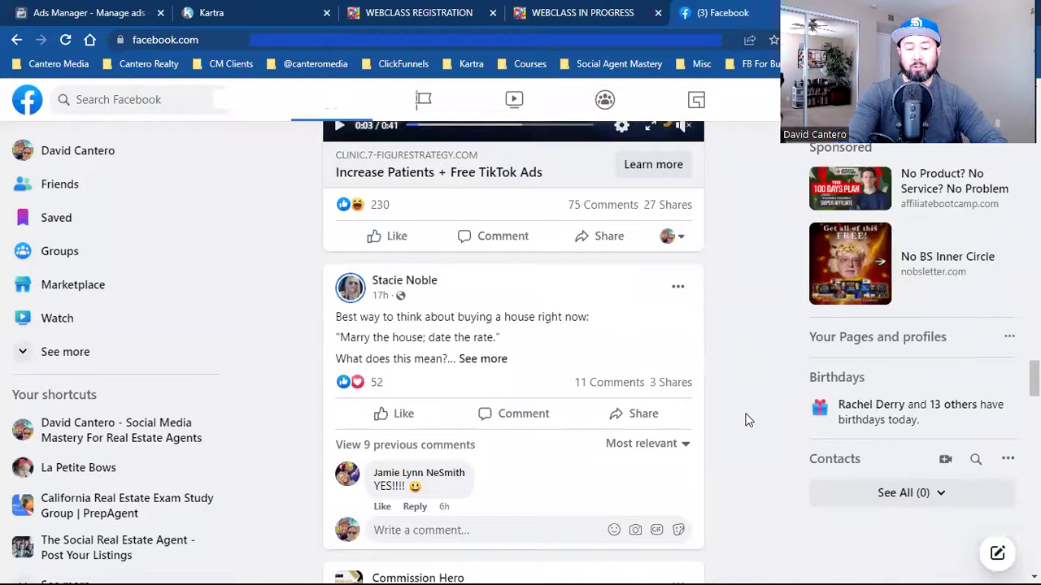
{"action": "scroll", "coordinate": [748, 419], "scroll_direction": "down", "scroll_amount": 1}
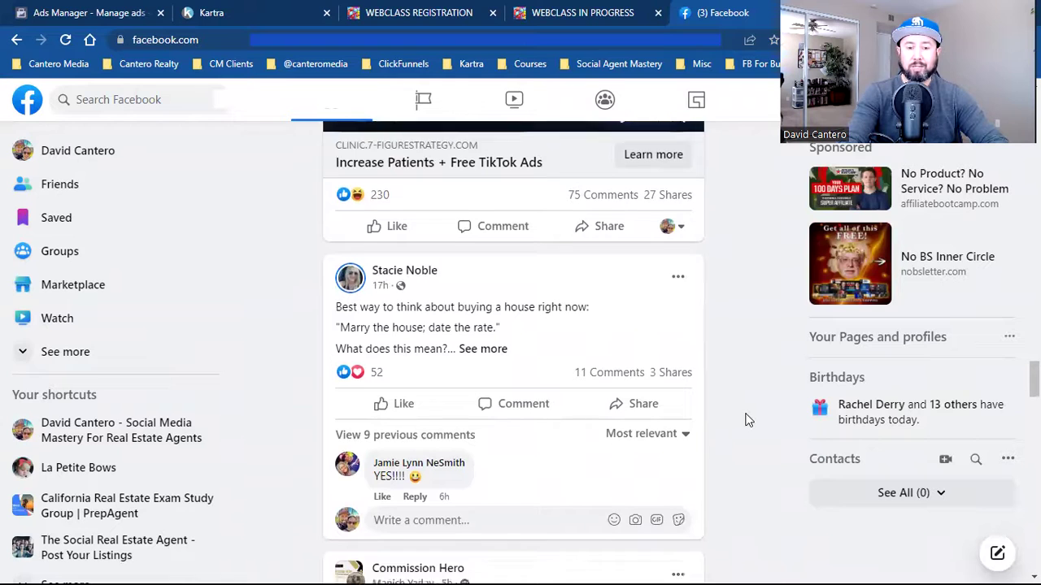
{"action": "scroll", "coordinate": [748, 420], "scroll_direction": "down", "scroll_amount": 3}
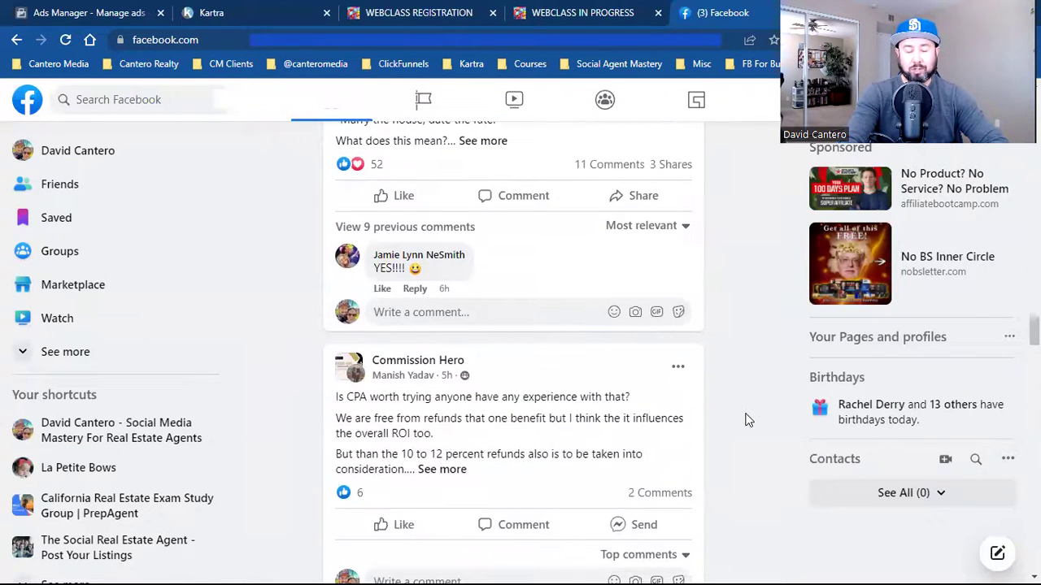
{"action": "left_click", "coordinate": [242, 11]}
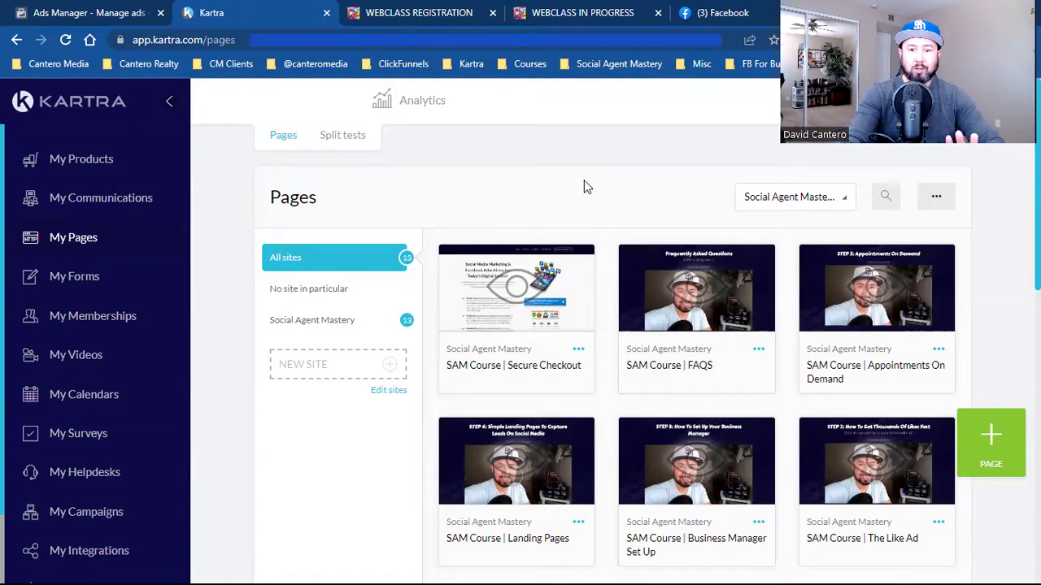
- Switch to the Social Agent Mastery WEBCLASS REGISTRATION tab
{"action": "left_click", "coordinate": [409, 10]}
- Scroll through the WEBCLASS REGISTRATION free-training page and back up
{"action": "left_click", "coordinate": [609, 10]}
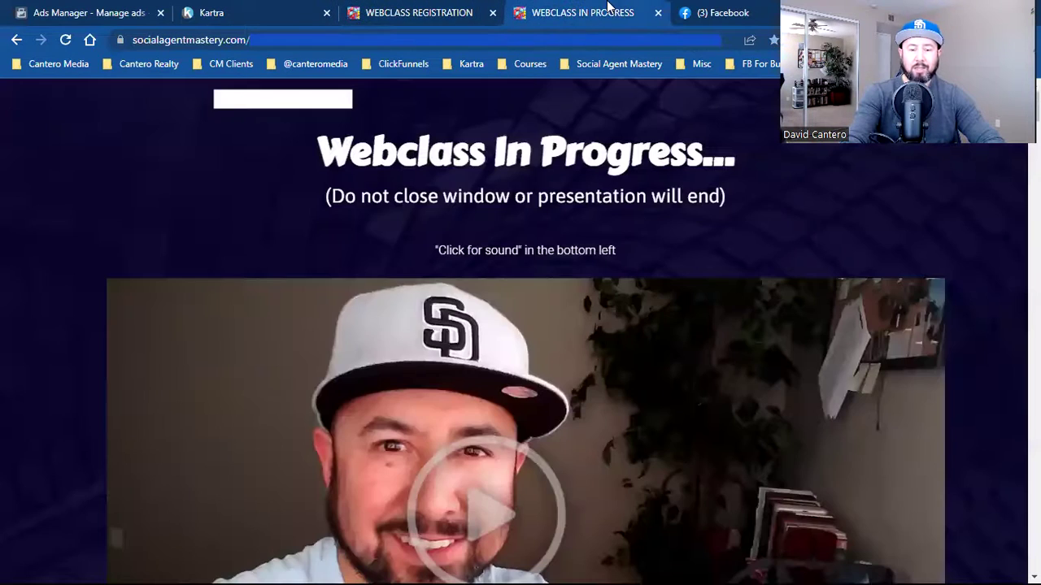
{"action": "left_click", "coordinate": [367, 8]}
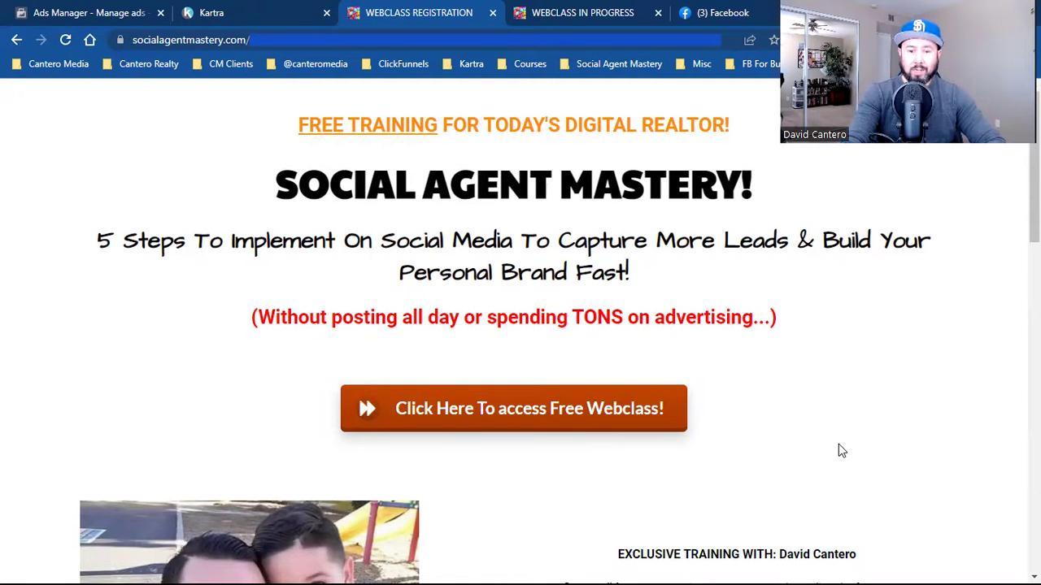
{"action": "scroll", "coordinate": [799, 411], "scroll_direction": "down", "scroll_amount": 3}
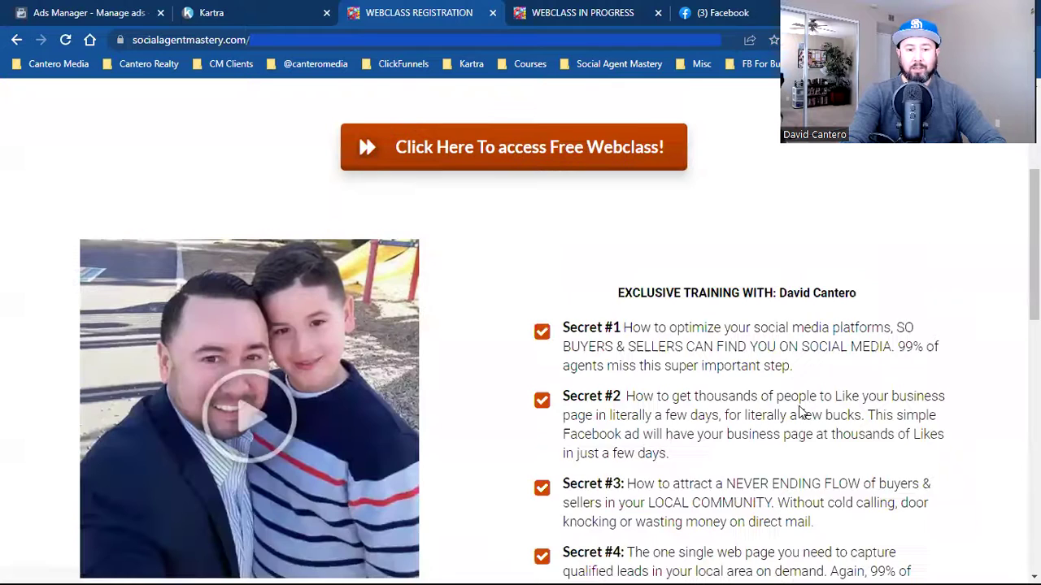
{"action": "scroll", "coordinate": [357, 390], "scroll_direction": "down", "scroll_amount": 1}
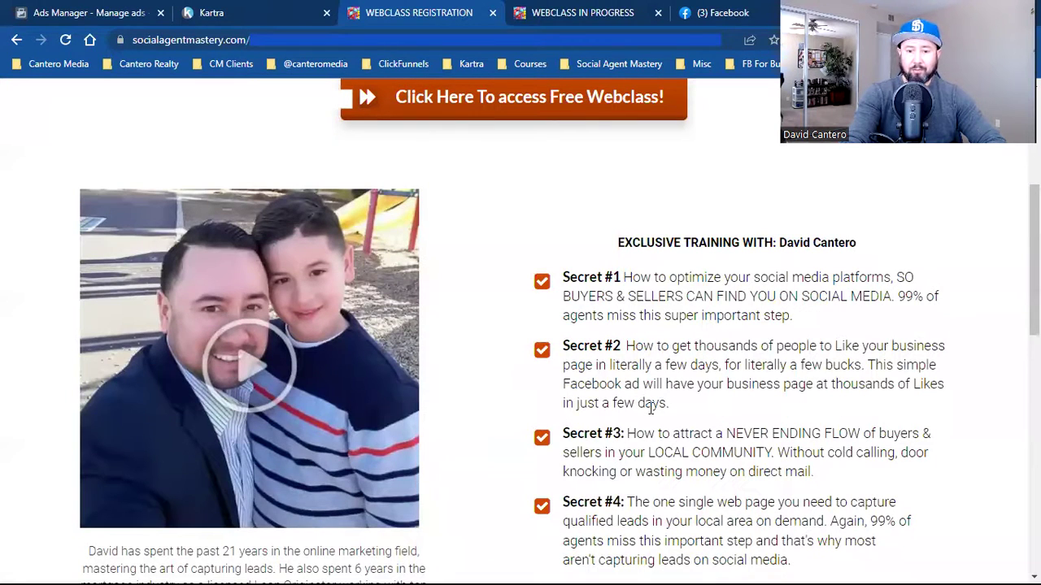
{"action": "scroll", "coordinate": [748, 387], "scroll_direction": "down", "scroll_amount": 7}
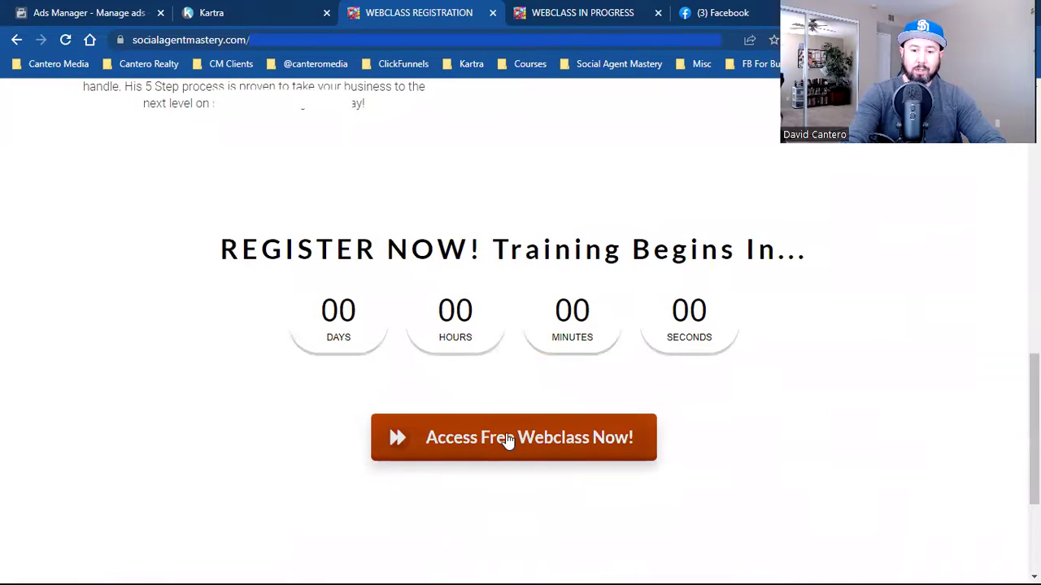
{"action": "scroll", "coordinate": [819, 423], "scroll_direction": "down", "scroll_amount": 3}
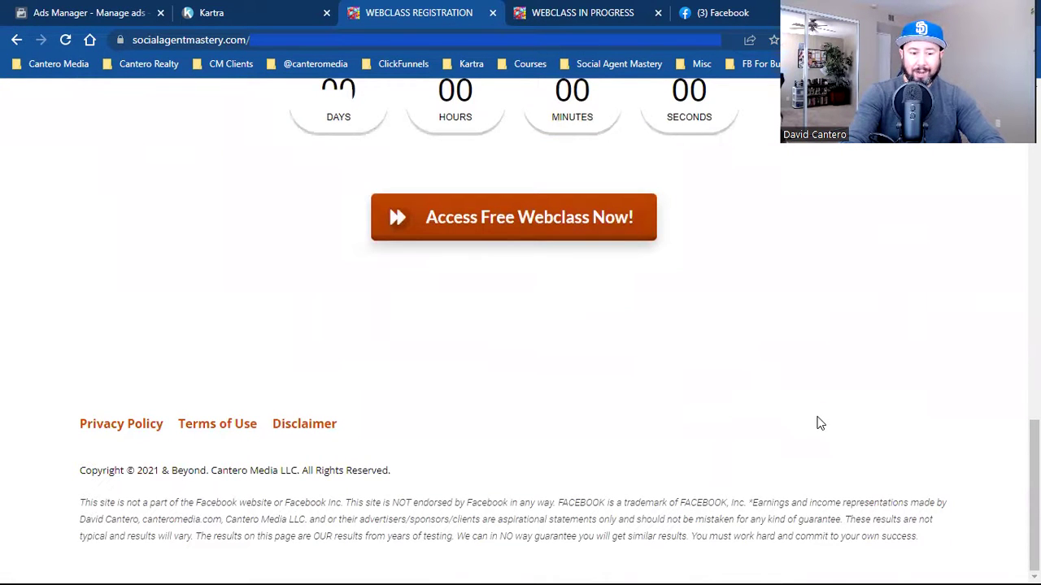
{"action": "scroll", "coordinate": [819, 422], "scroll_direction": "up", "scroll_amount": 9}
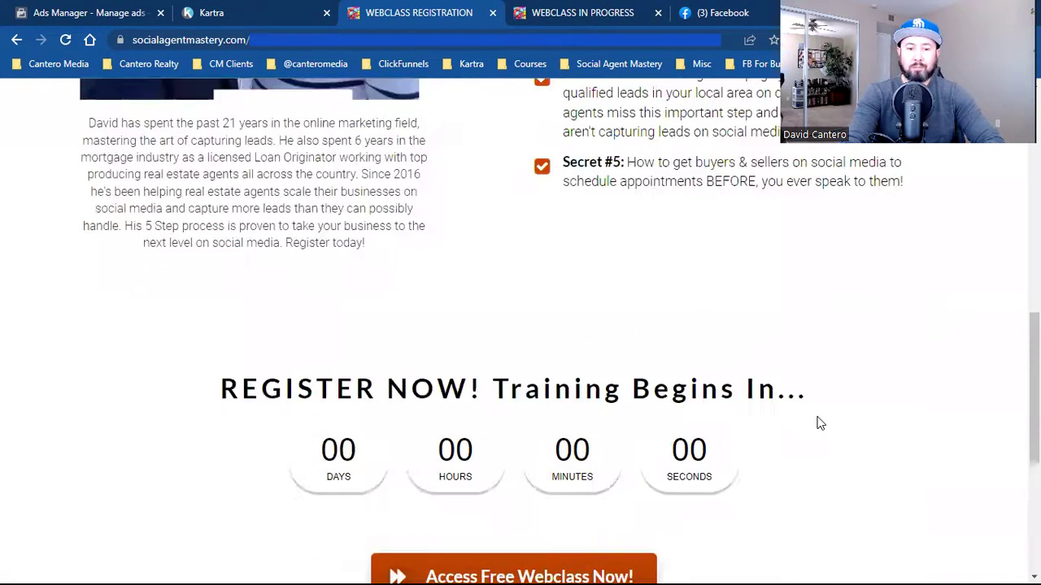
{"action": "scroll", "coordinate": [820, 423], "scroll_direction": "up", "scroll_amount": 4}
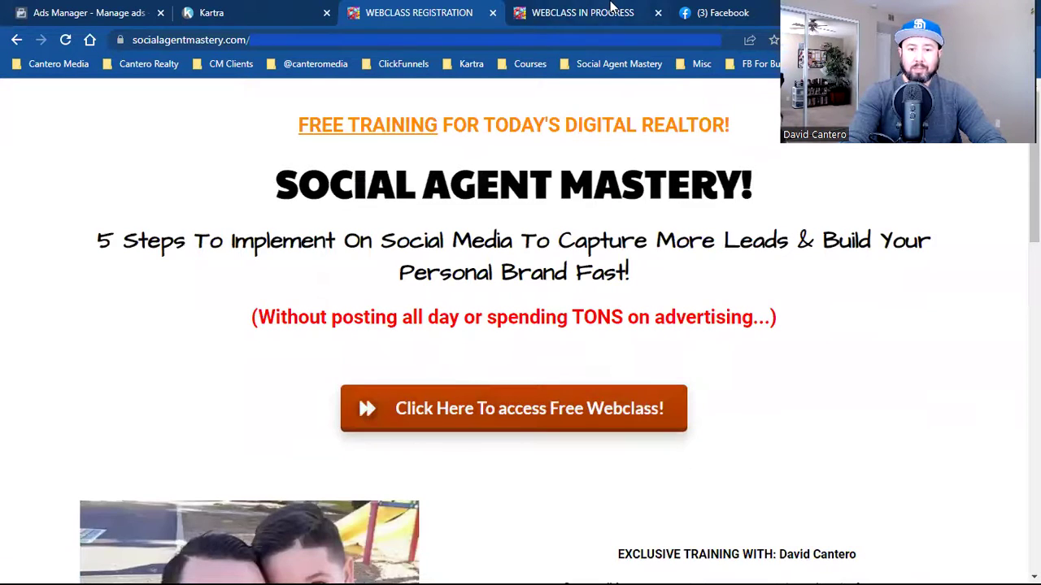
- View the WEBCLASS IN PROGRESS video page, then return to WEBCLASS REGISTRATION
{"action": "left_click", "coordinate": [611, 8]}
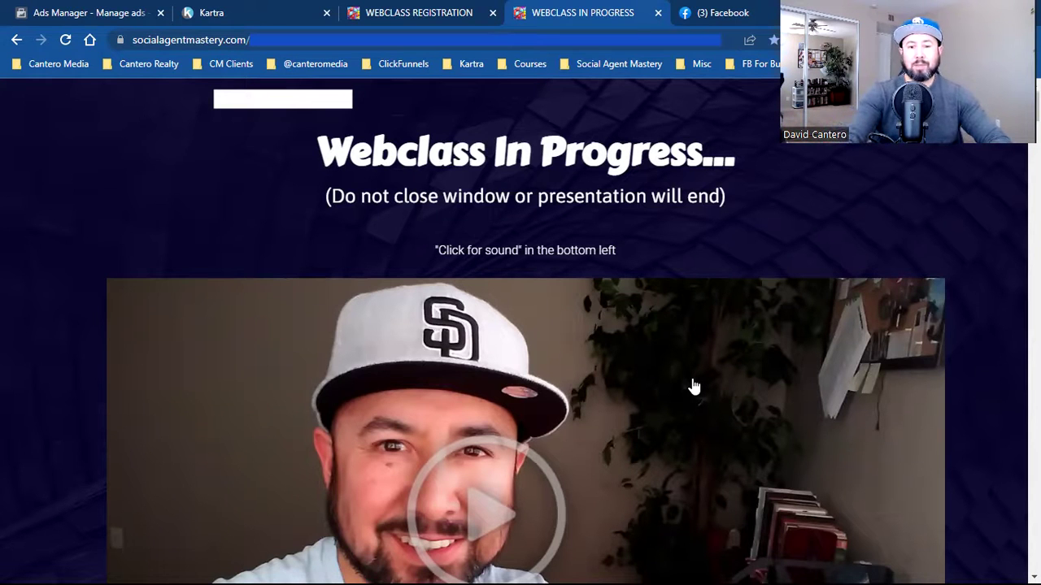
{"action": "scroll", "coordinate": [694, 387], "scroll_direction": "down", "scroll_amount": 2}
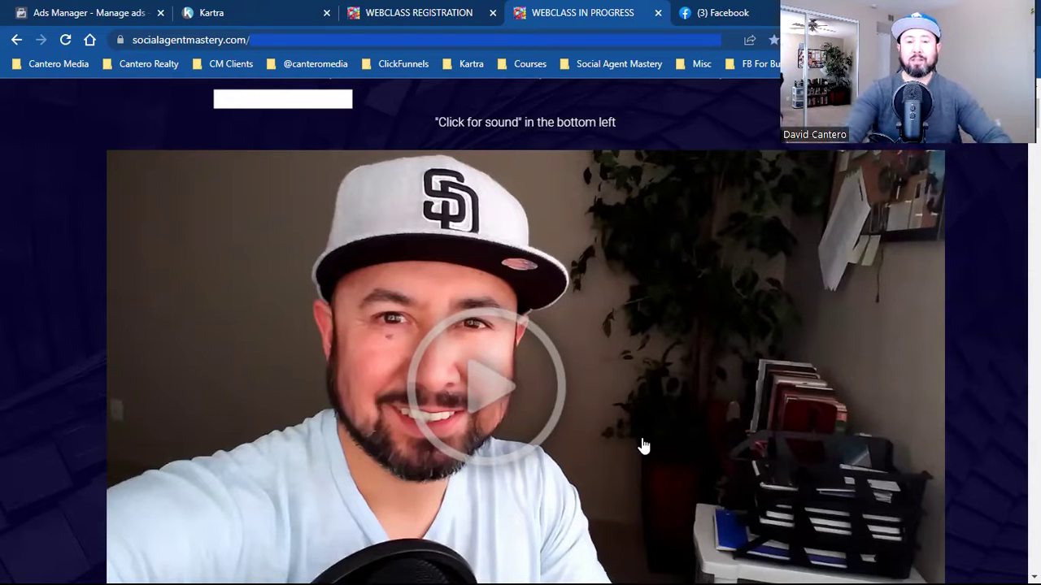
{"action": "left_click", "coordinate": [401, 9]}
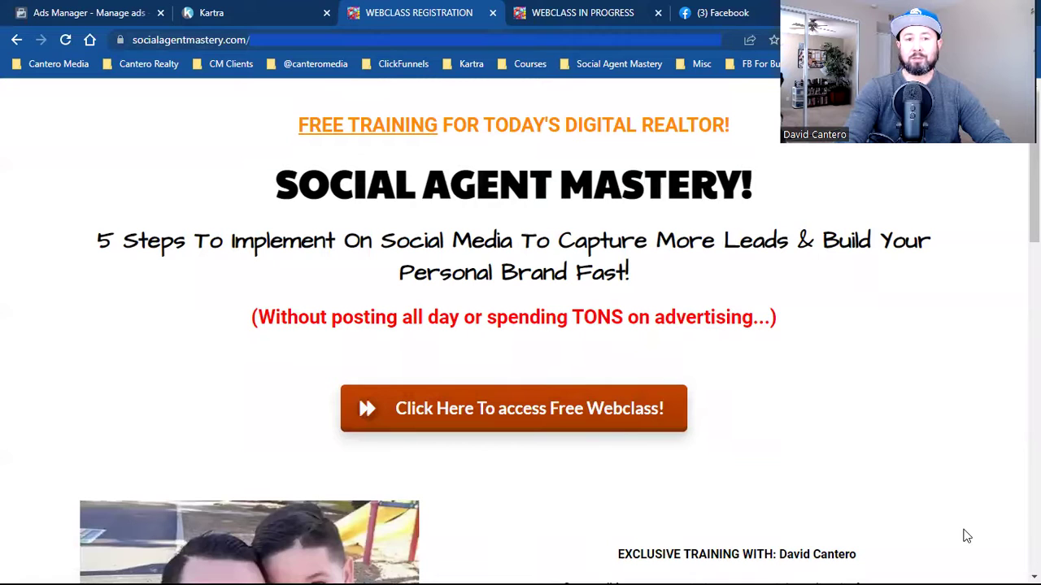
- Switch to the Ads Manager tab showing the account's 45 campaigns
{"action": "left_click", "coordinate": [91, 10]}
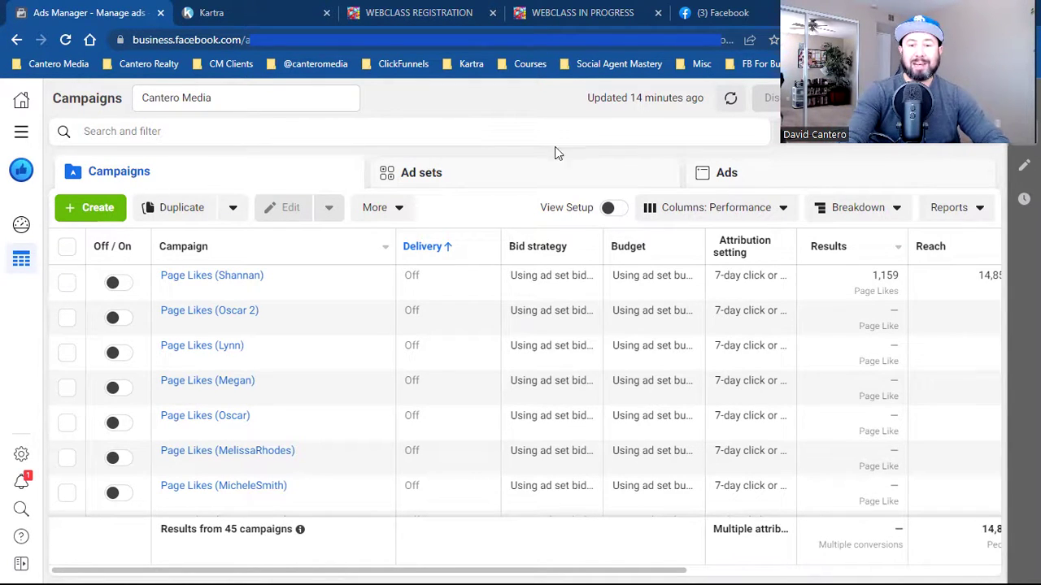
- Create a new campaign with the Leads objective and expand the optional naming section
{"action": "left_click", "coordinate": [89, 204]}
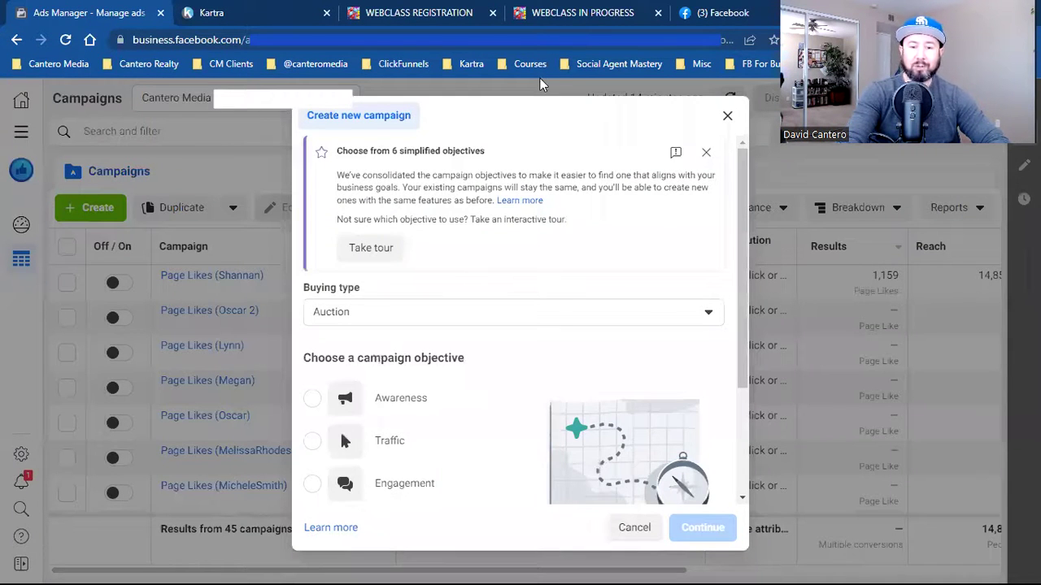
{"action": "scroll", "coordinate": [515, 493], "scroll_direction": "down", "scroll_amount": 2}
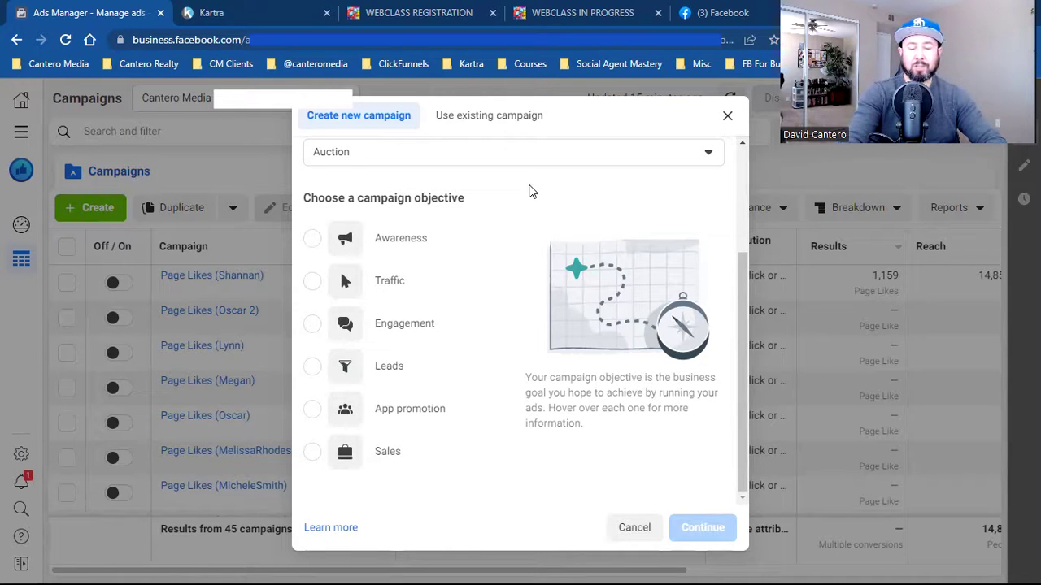
{"action": "mouse_move", "coordinate": [419, 381]}
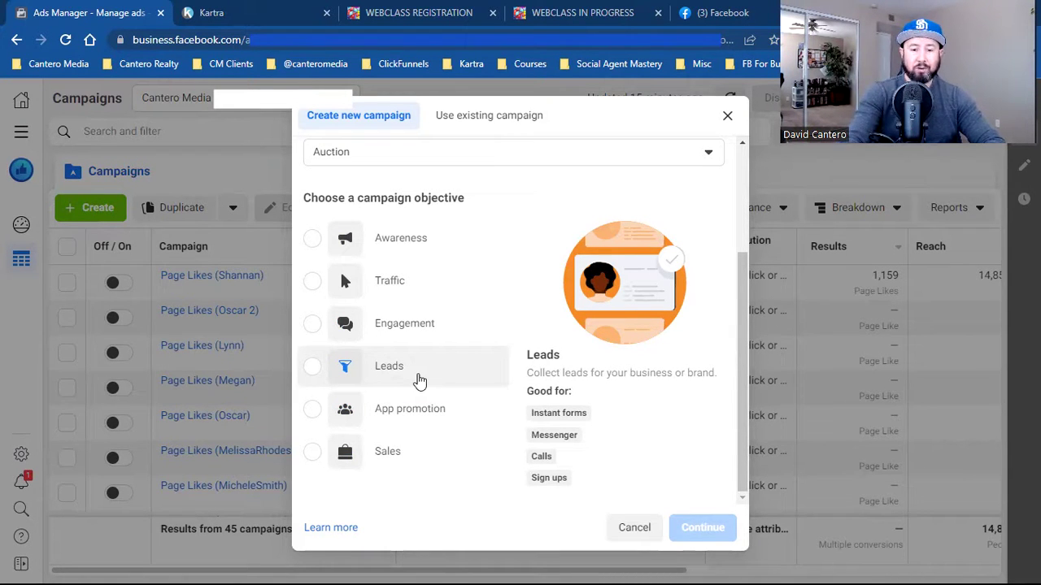
{"action": "left_click", "coordinate": [418, 380]}
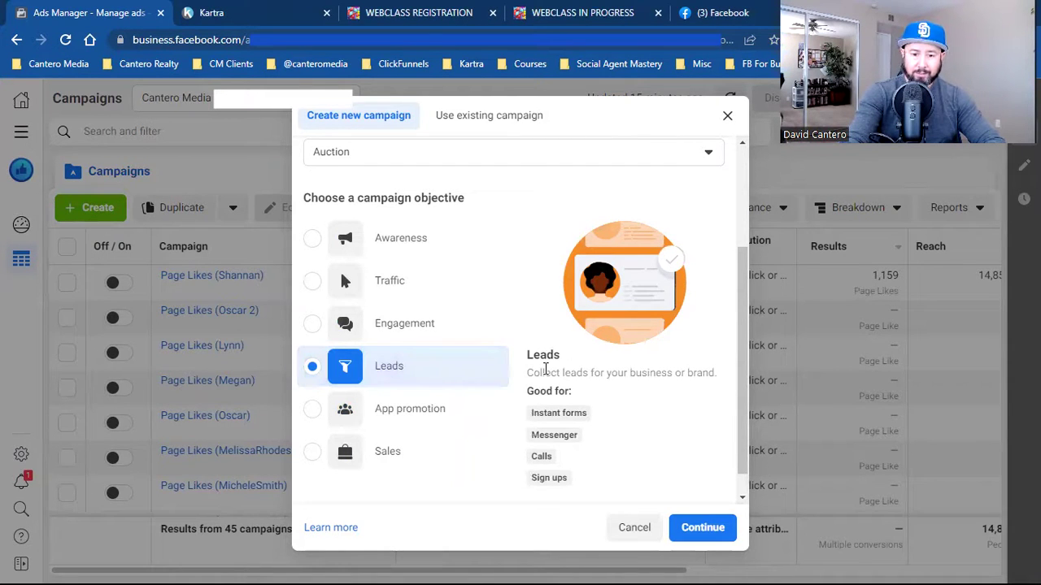
{"action": "left_click", "coordinate": [642, 484]}
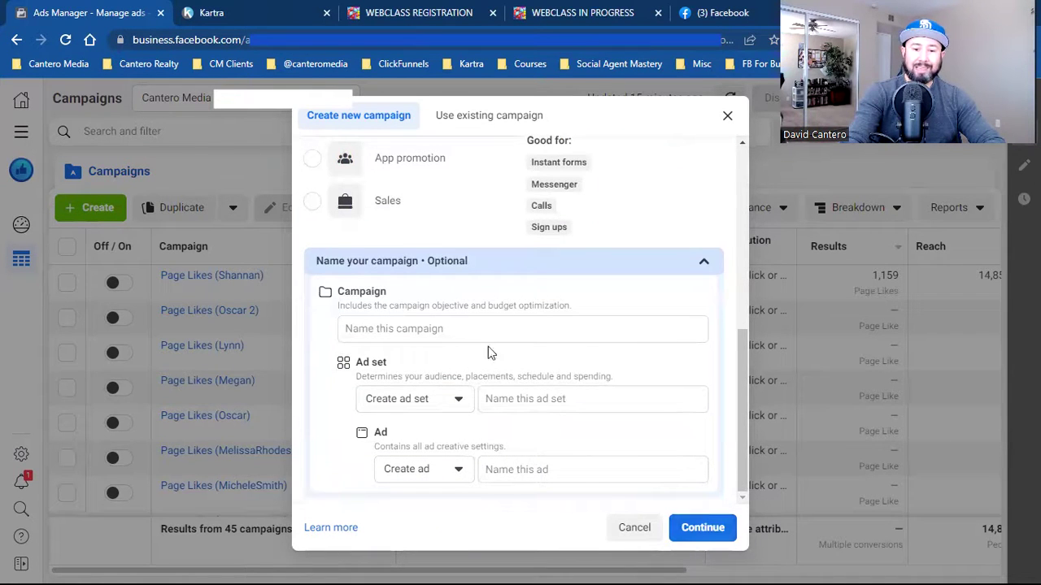
- Enter 'Image Ad - Blue Hat (Conversions)' as the campaign name, fixing typos along the way
{"action": "left_click", "coordinate": [469, 325]}
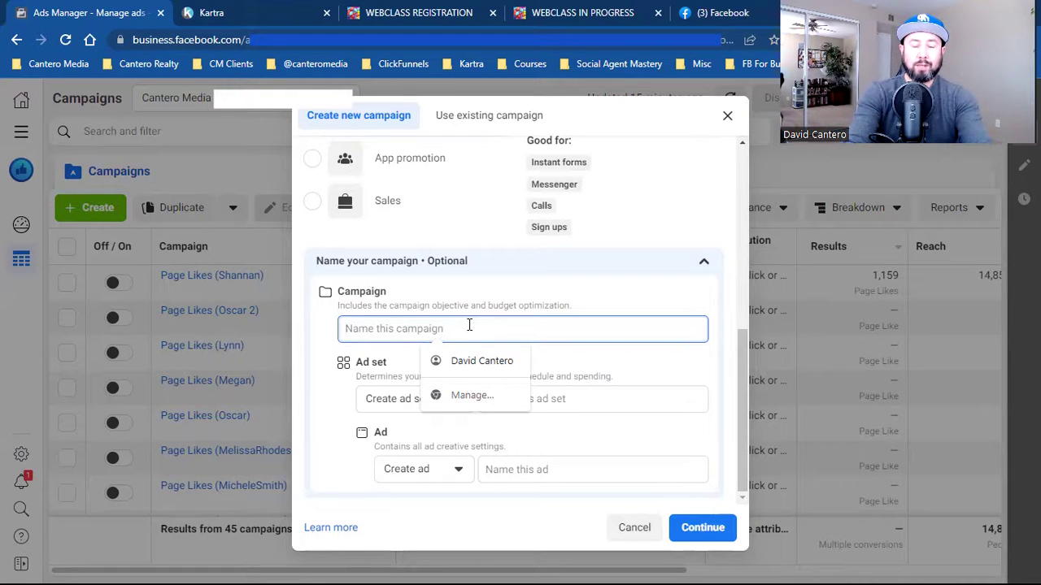
{"action": "type", "text": "lamp a"}
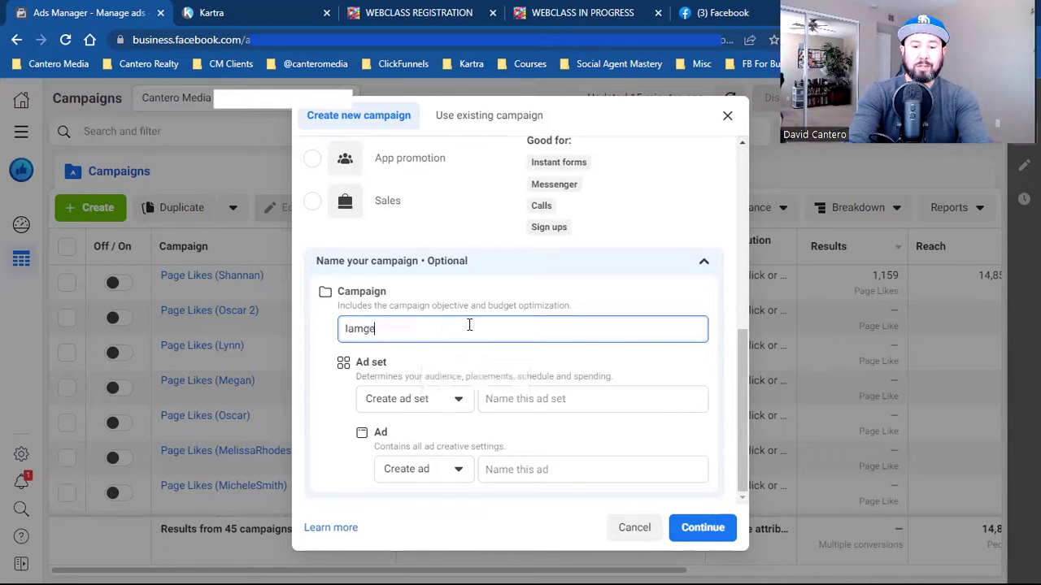
{"action": "key", "text": "BackSpace"}
{"action": "key", "text": "BackSpace"}
{"action": "key", "text": "BackSpace"}
{"action": "key", "text": "BackSpace"}
{"action": "key", "text": "BackSpace"}
{"action": "key", "text": "BackSpace"}
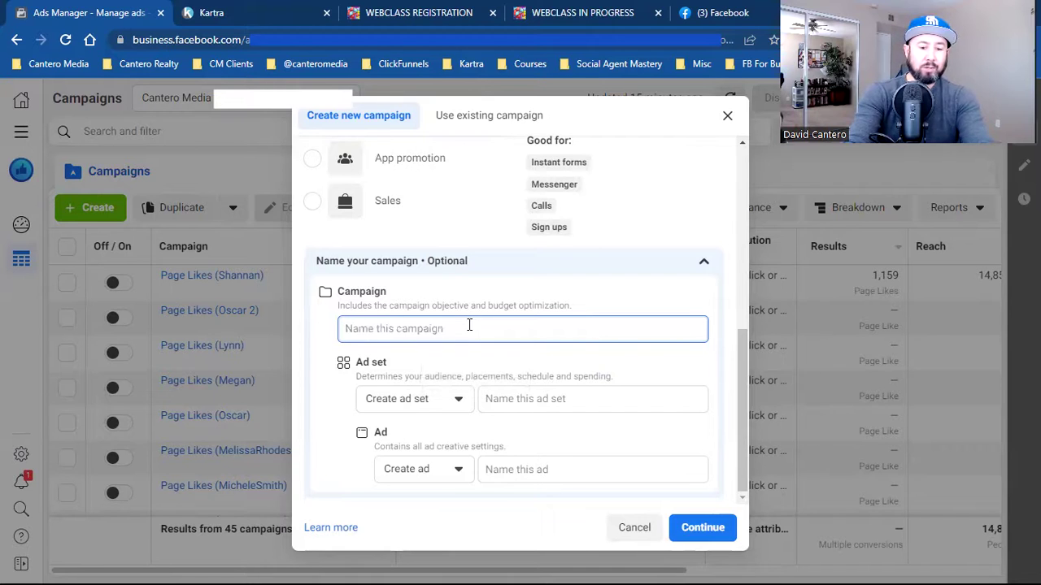
{"action": "type", "text": "Image a"}
{"action": "key", "text": "BackSpace"}
{"action": "type", "text": "Ad"}
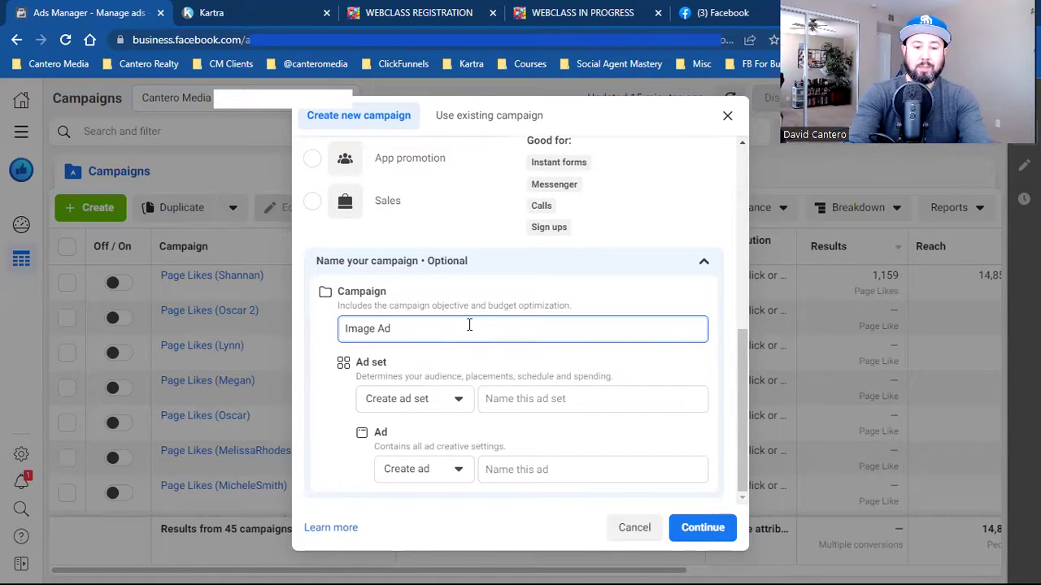
{"action": "type", "text": " - Blue Hat"}
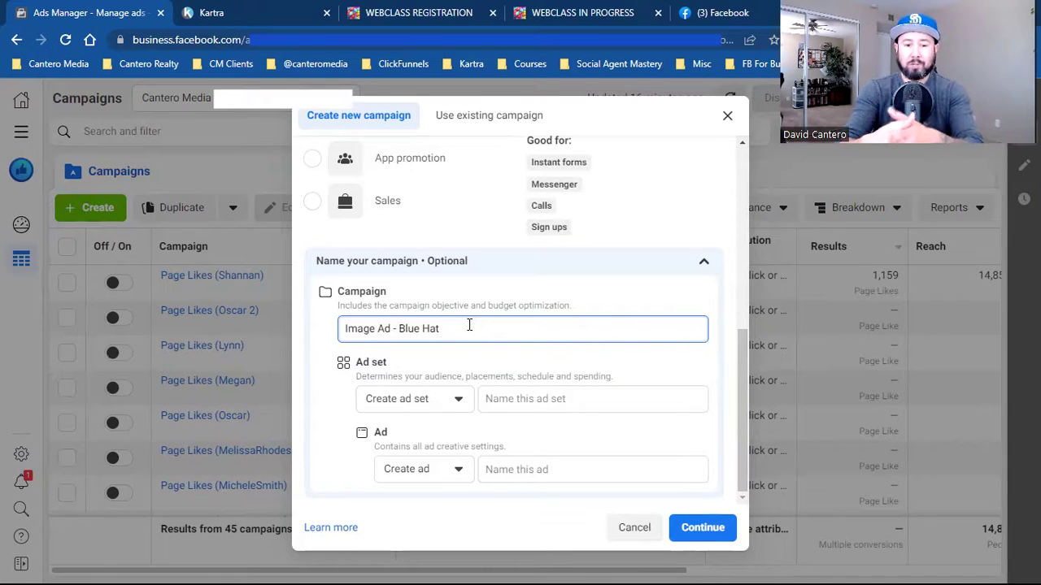
{"action": "type", "text": "(Conversions)"}
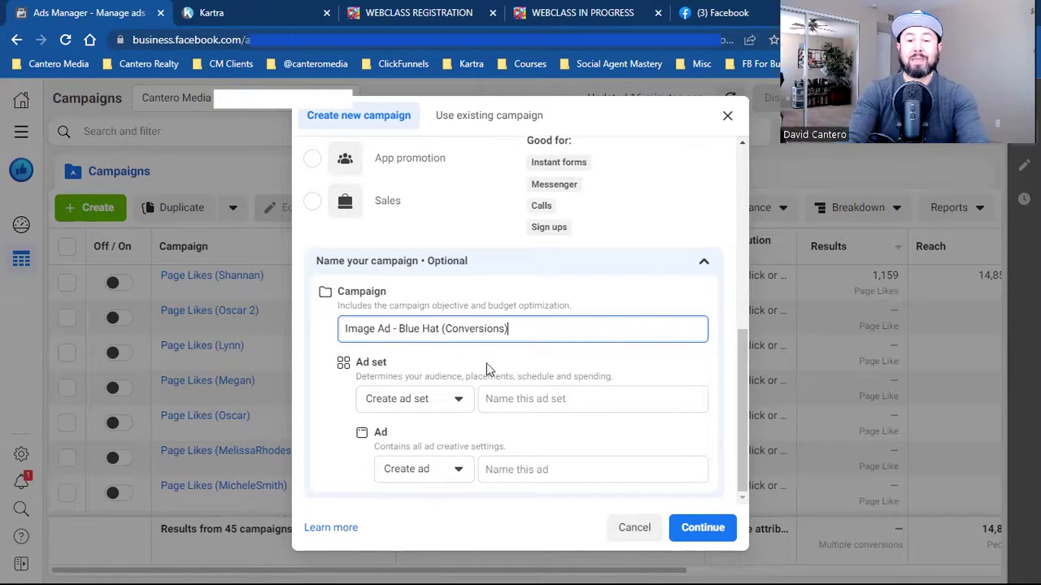
{"action": "left_click", "coordinate": [521, 400]}
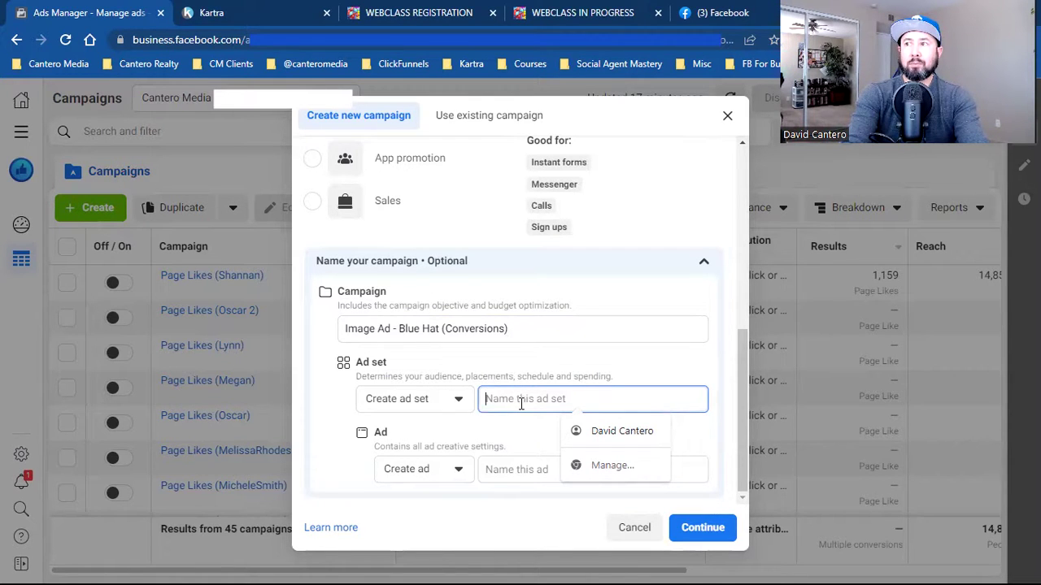
- Enter '$25 - California - Woman' as the ad set name and 'Image Ad - Blue Hat' as the ad name
{"action": "type", "text": "$25"}
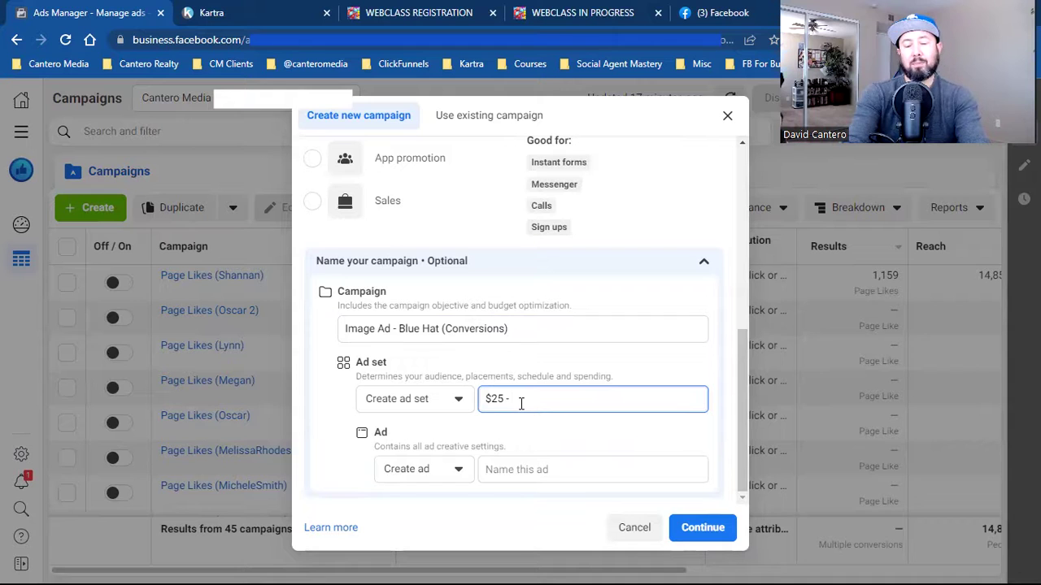
{"action": "type", "text": "- Califo"}
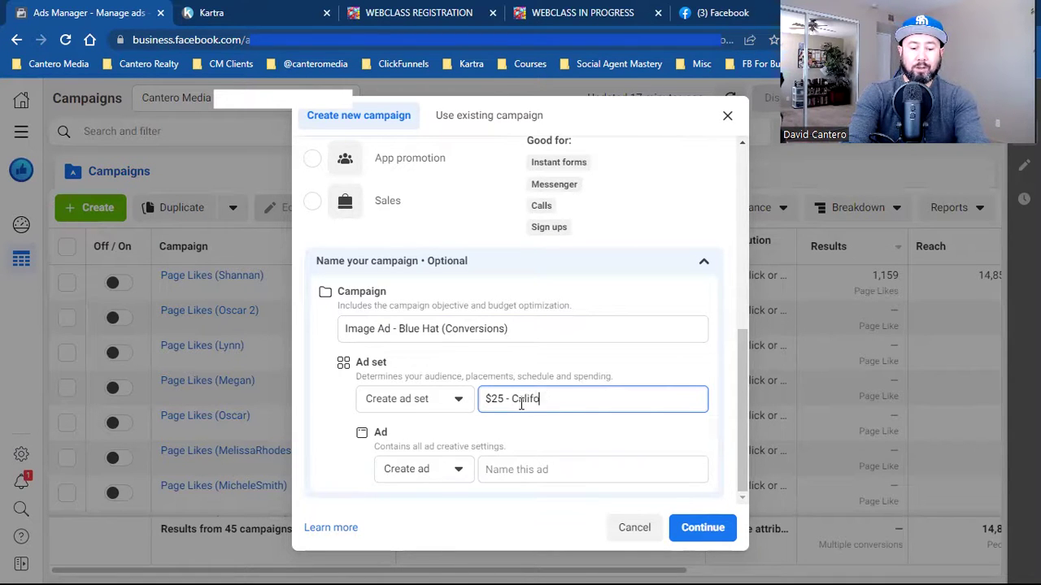
{"action": "type", "text": "rnia - "}
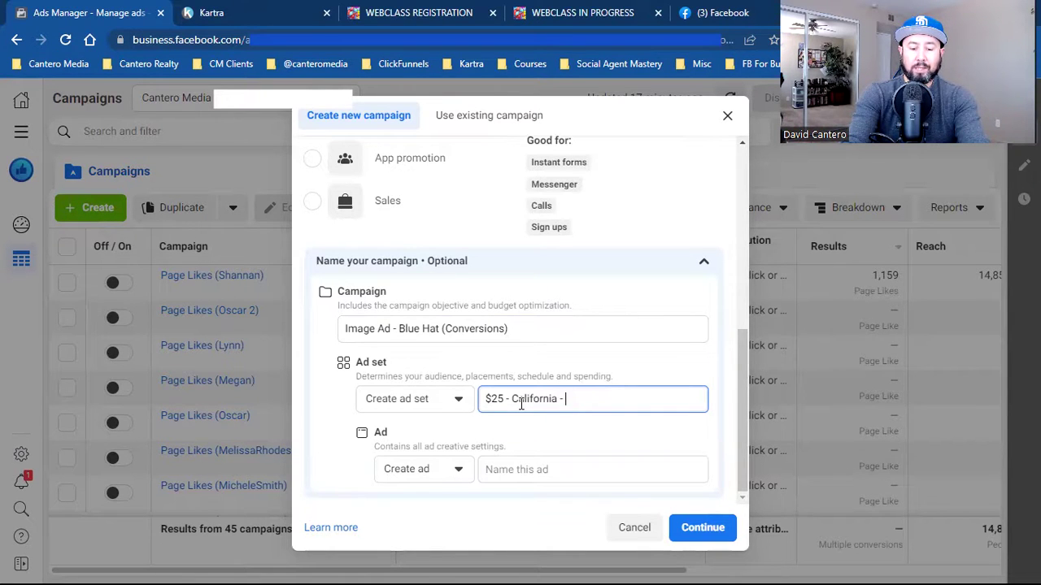
{"action": "type", "text": "Woman"}
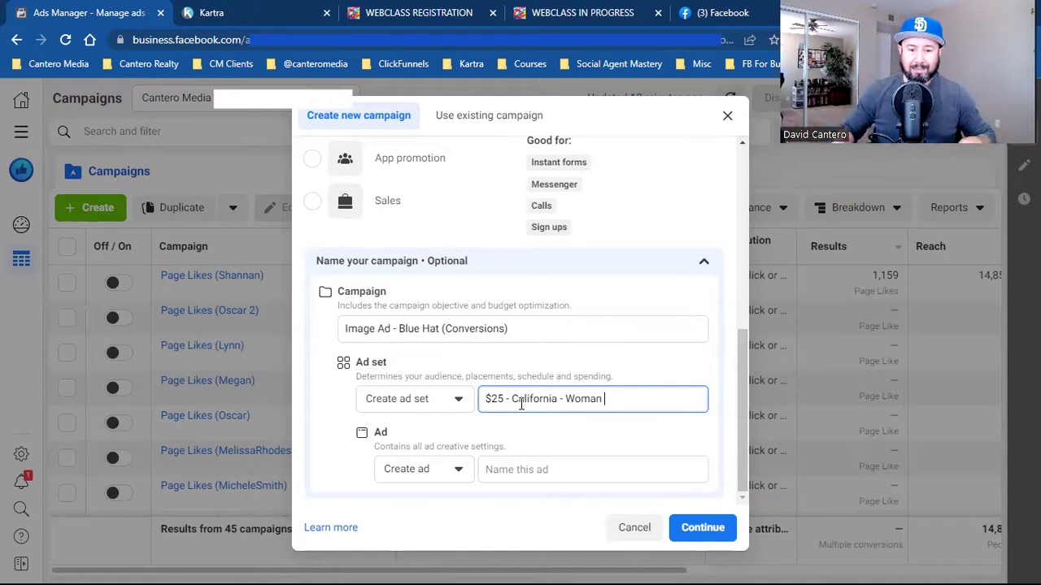
{"action": "left_click", "coordinate": [530, 468]}
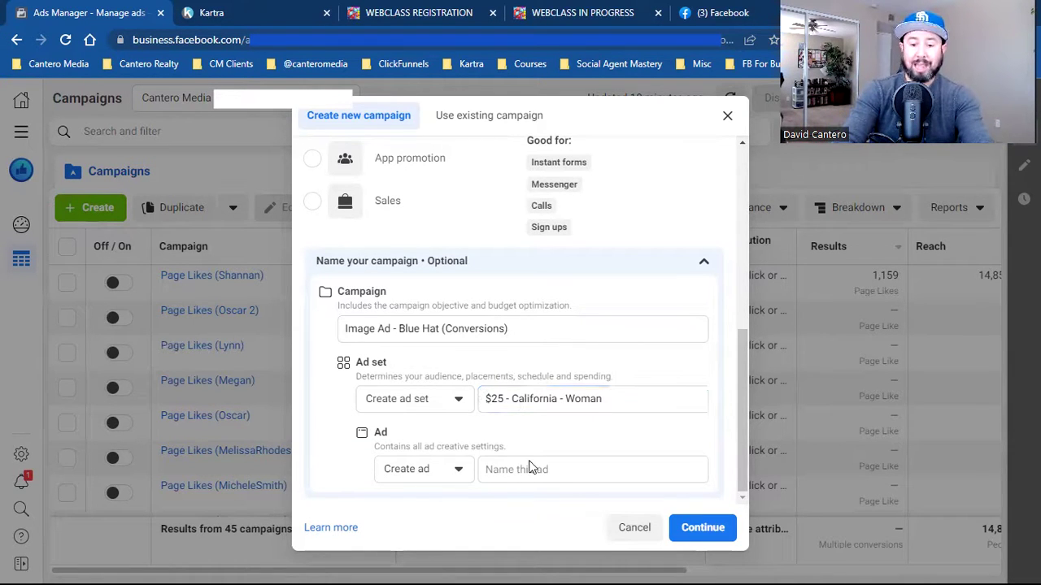
{"action": "left_click", "coordinate": [534, 469]}
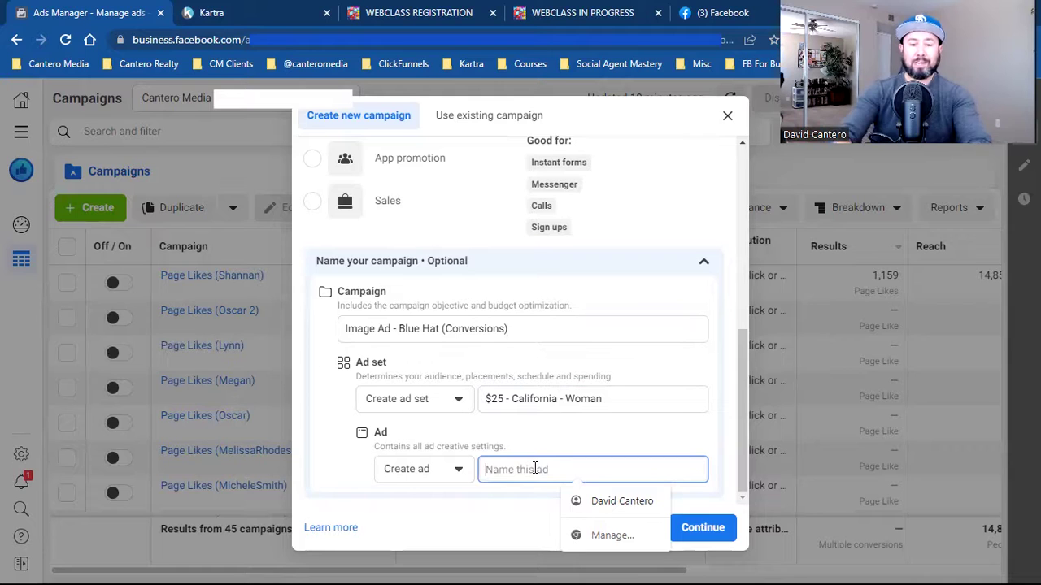
{"action": "type", "text": "Image"}
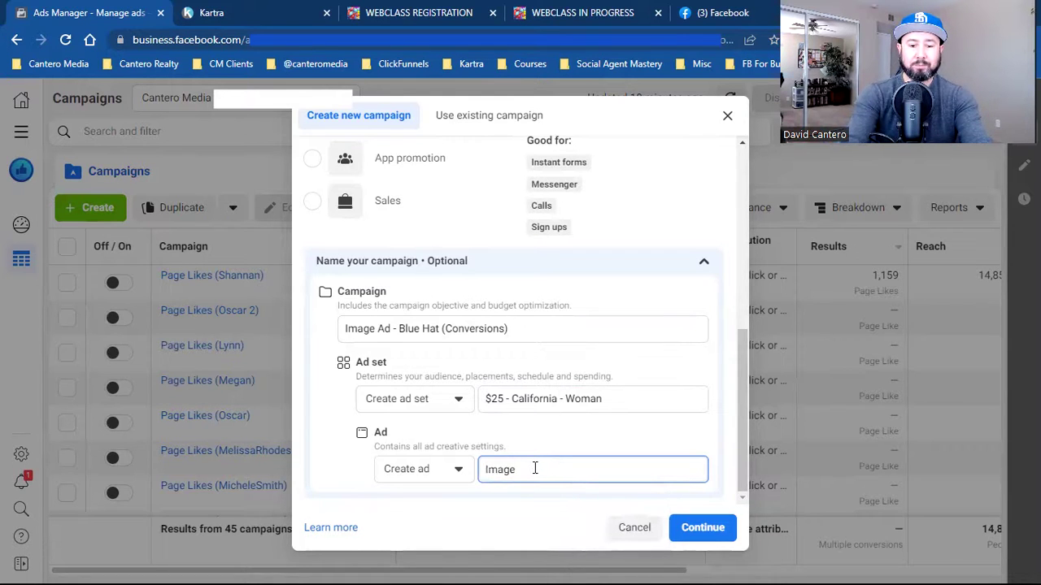
{"action": "type", "text": " Ad"}
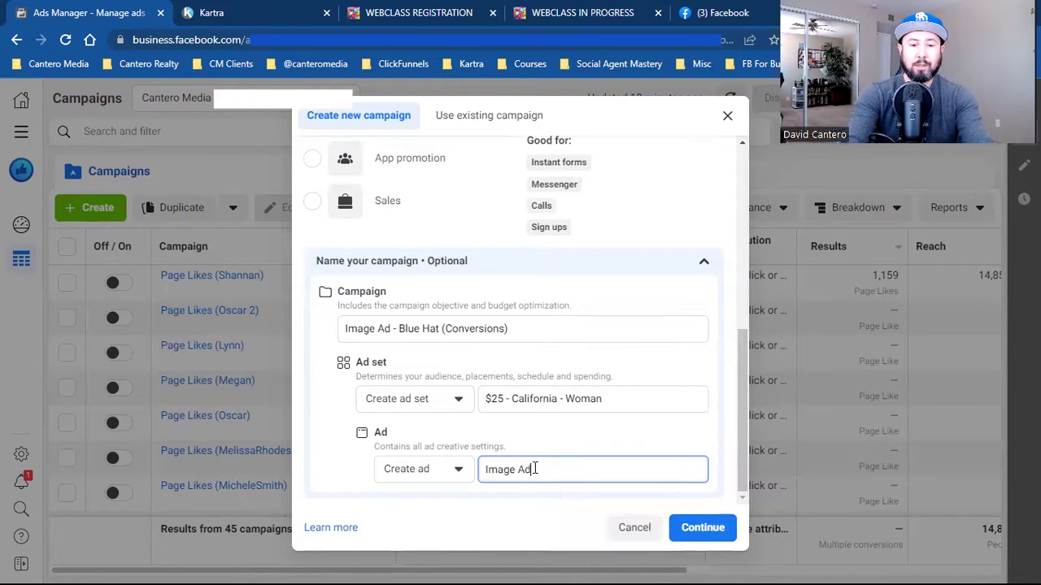
{"action": "type", "text": " - Blue Hat"}
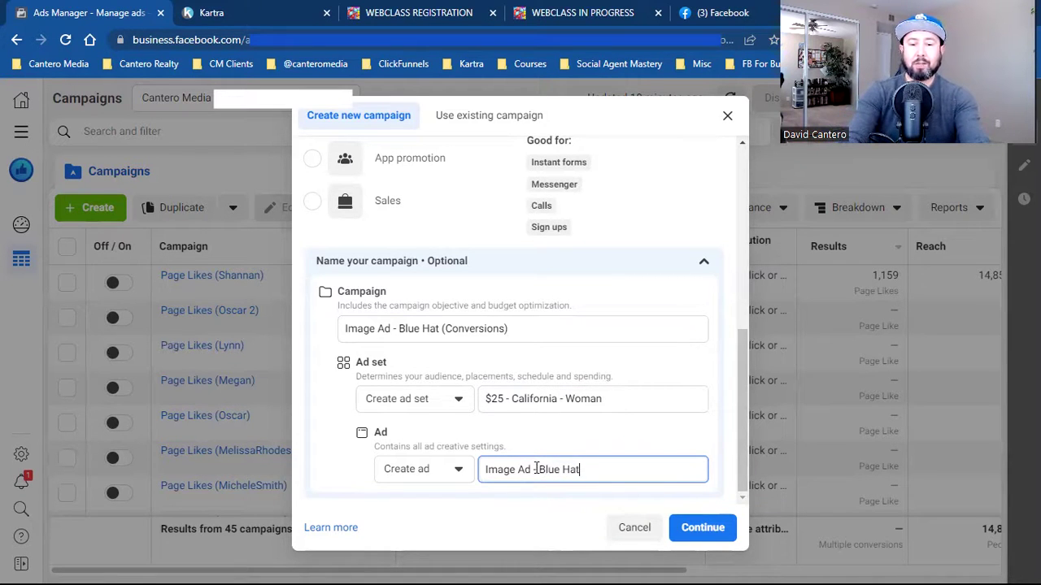
- Create the campaign draft and open its Special Ad Categories list
{"action": "left_click", "coordinate": [706, 529]}
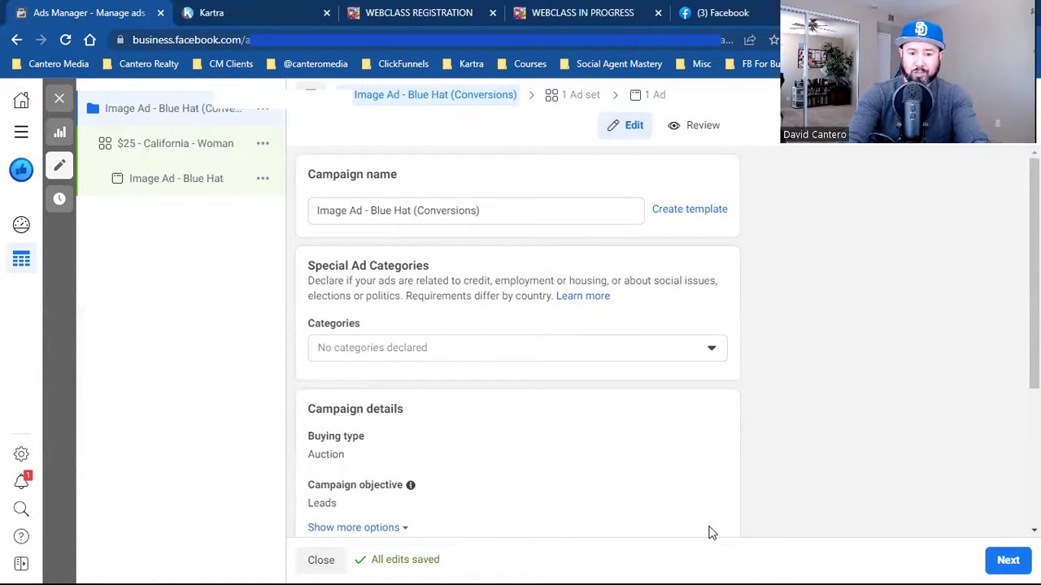
{"action": "left_click", "coordinate": [579, 351]}
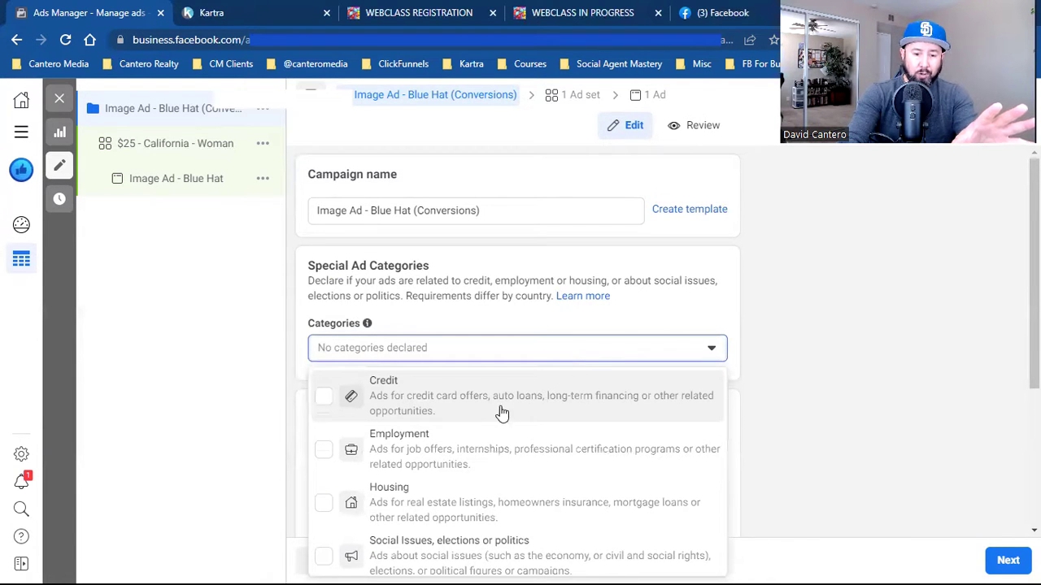
{"action": "scroll", "coordinate": [571, 459], "scroll_direction": "down", "scroll_amount": 1}
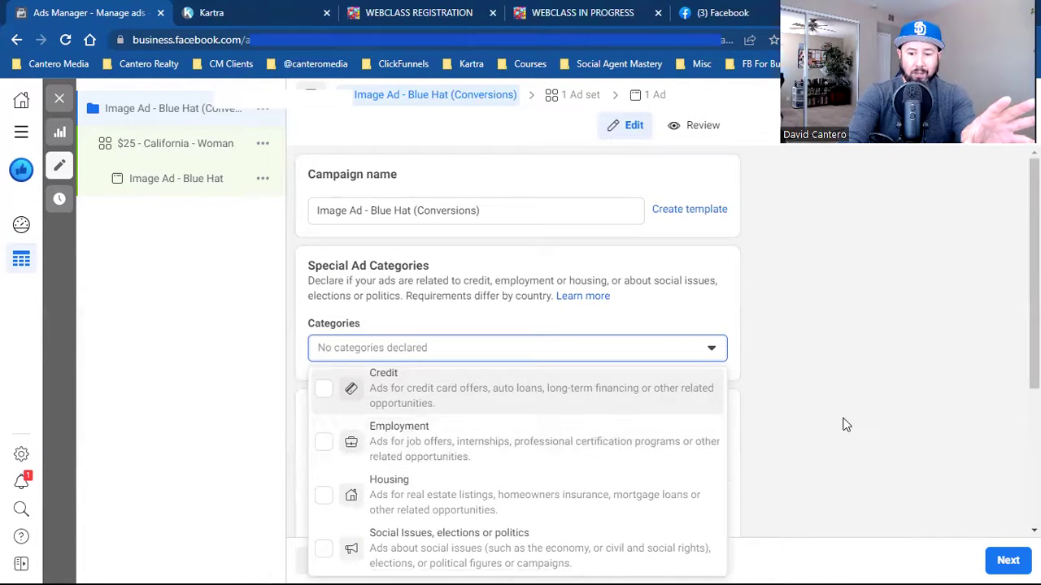
{"action": "scroll", "coordinate": [844, 425], "scroll_direction": "down", "scroll_amount": 2}
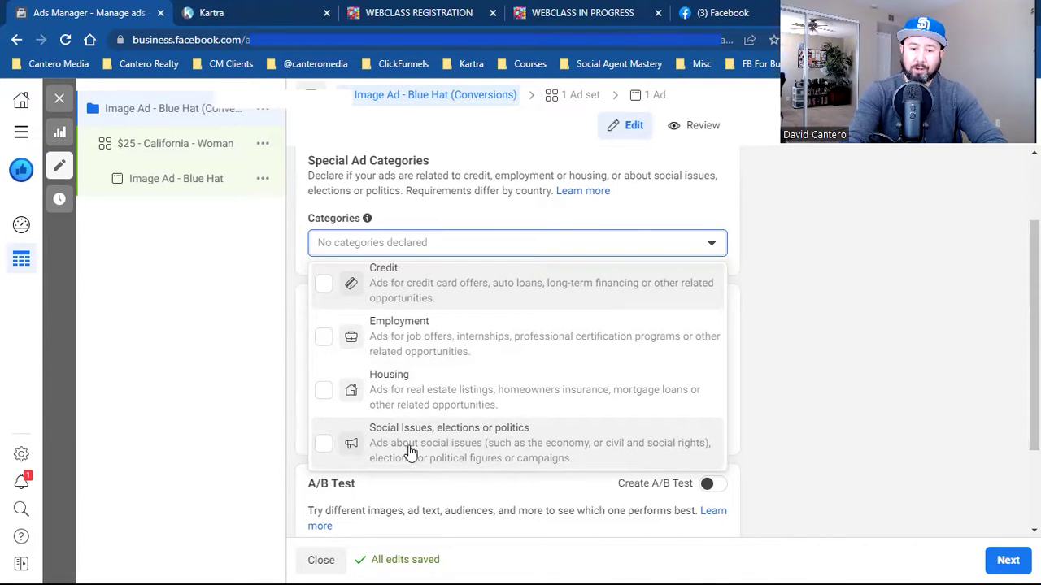
- Check Housing in the categories list and close it, keeping United States as the country
{"action": "left_click", "coordinate": [441, 394]}
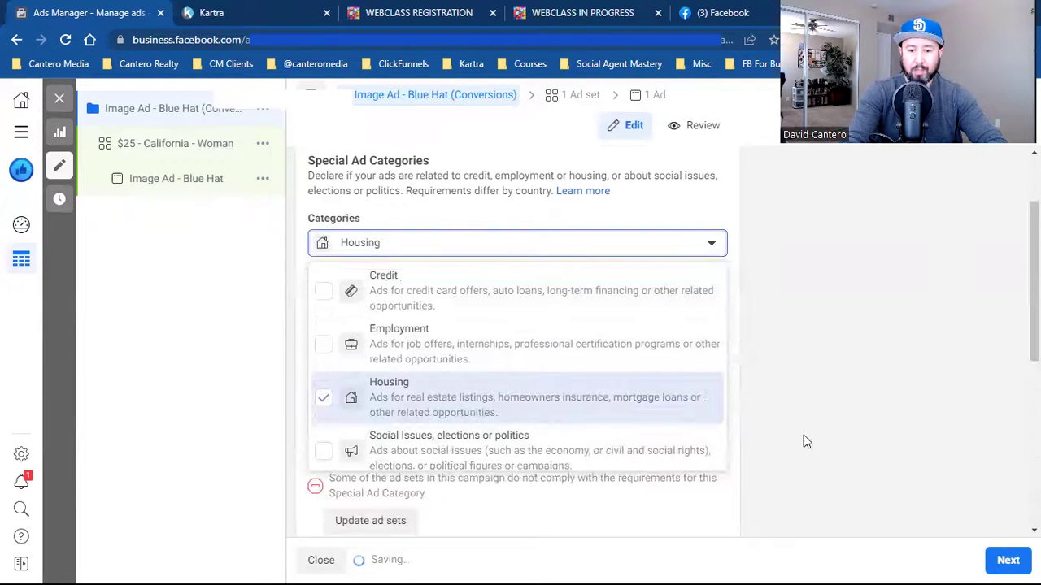
{"action": "left_click", "coordinate": [809, 442]}
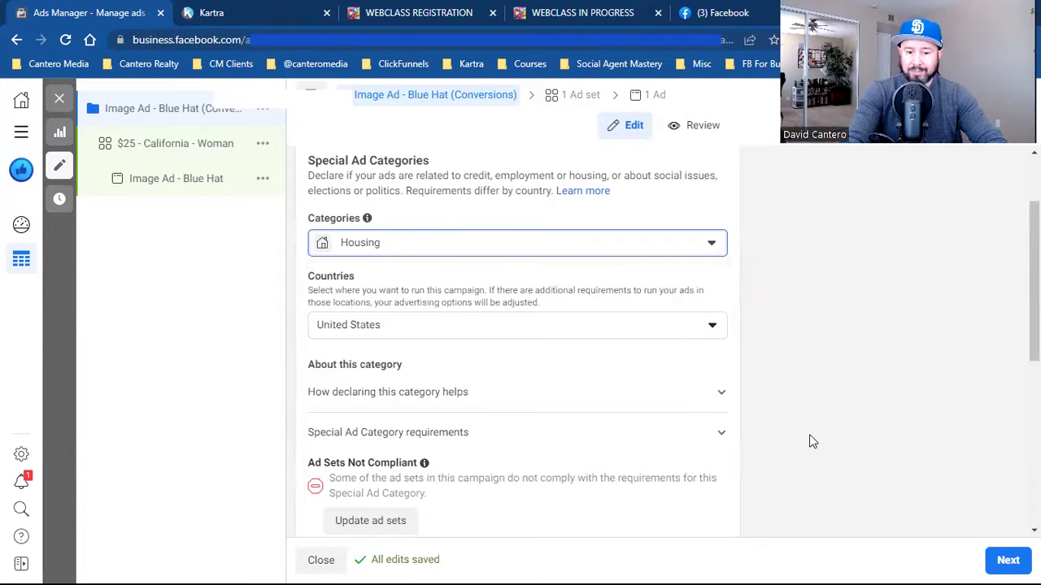
{"action": "scroll", "coordinate": [809, 436], "scroll_direction": "down", "scroll_amount": 1}
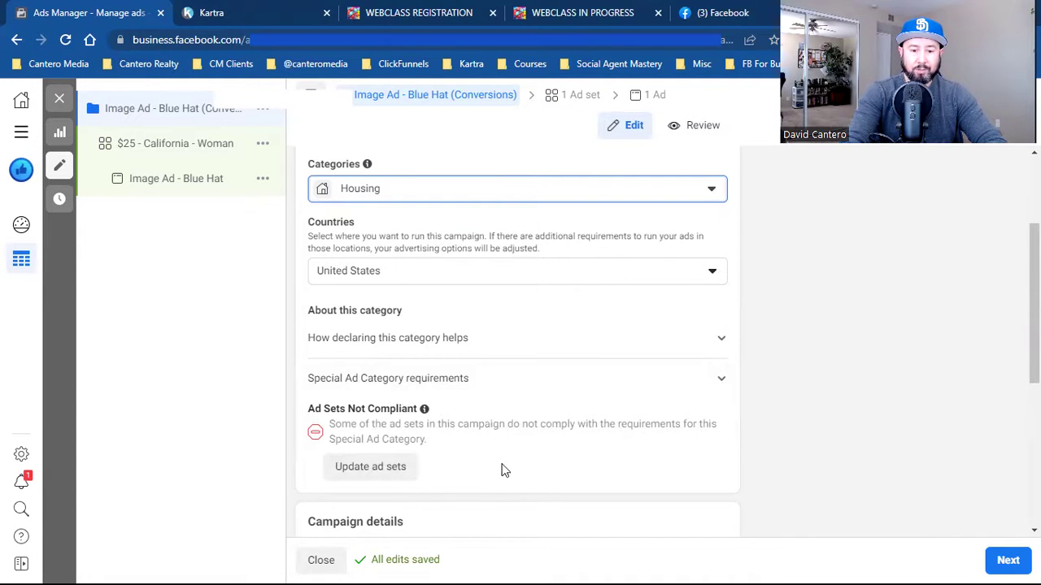
{"action": "left_click", "coordinate": [391, 470]}
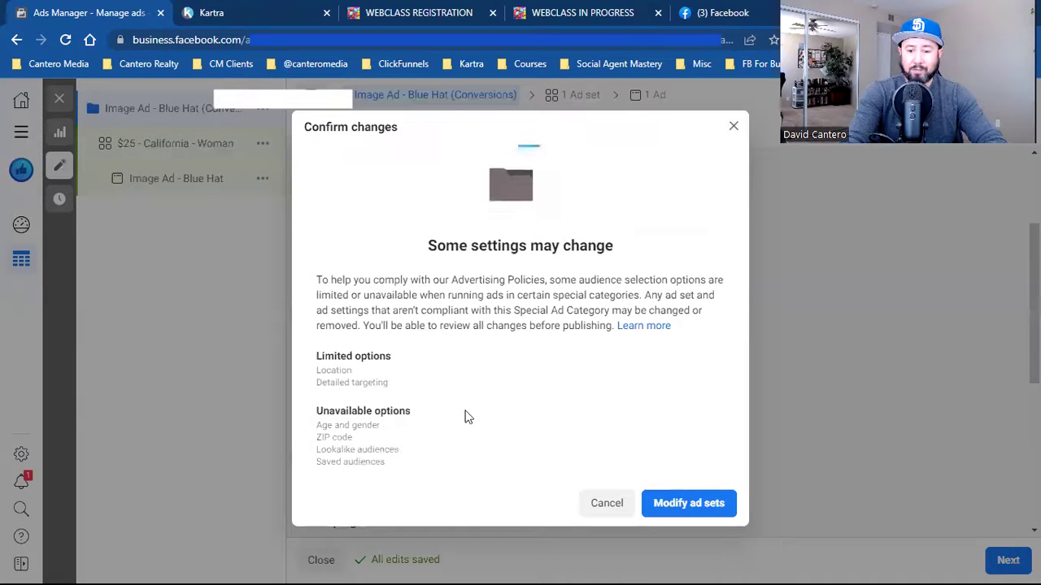
{"action": "left_click", "coordinate": [704, 512]}
{"action": "scroll", "coordinate": [852, 440], "scroll_direction": "down", "scroll_amount": 2}
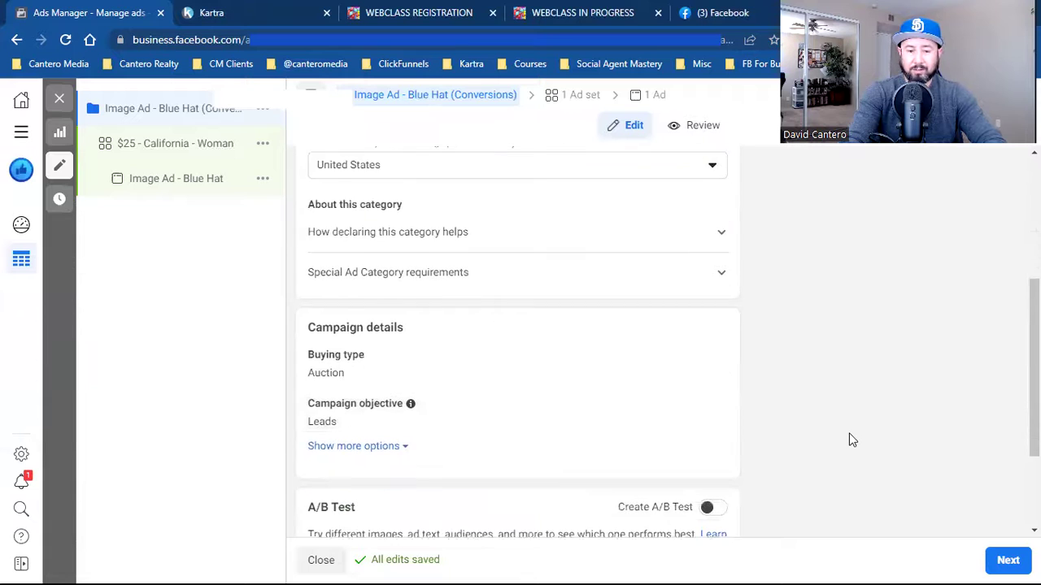
{"action": "scroll", "coordinate": [851, 439], "scroll_direction": "down", "scroll_amount": 2}
{"action": "scroll", "coordinate": [851, 440], "scroll_direction": "up", "scroll_amount": 4}
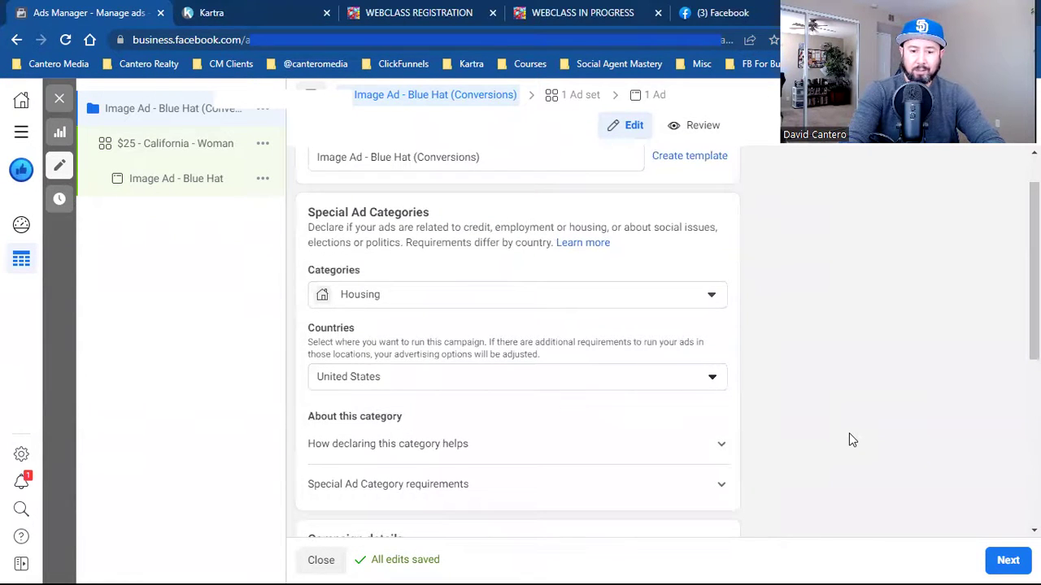
{"action": "scroll", "coordinate": [851, 440], "scroll_direction": "down", "scroll_amount": 1}
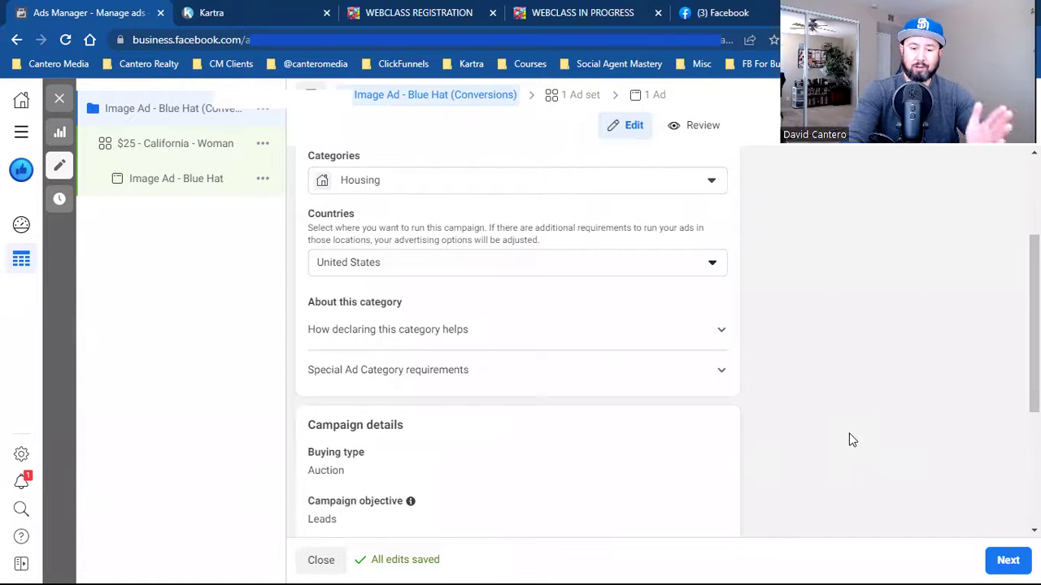
{"action": "scroll", "coordinate": [852, 439], "scroll_direction": "up", "scroll_amount": 2}
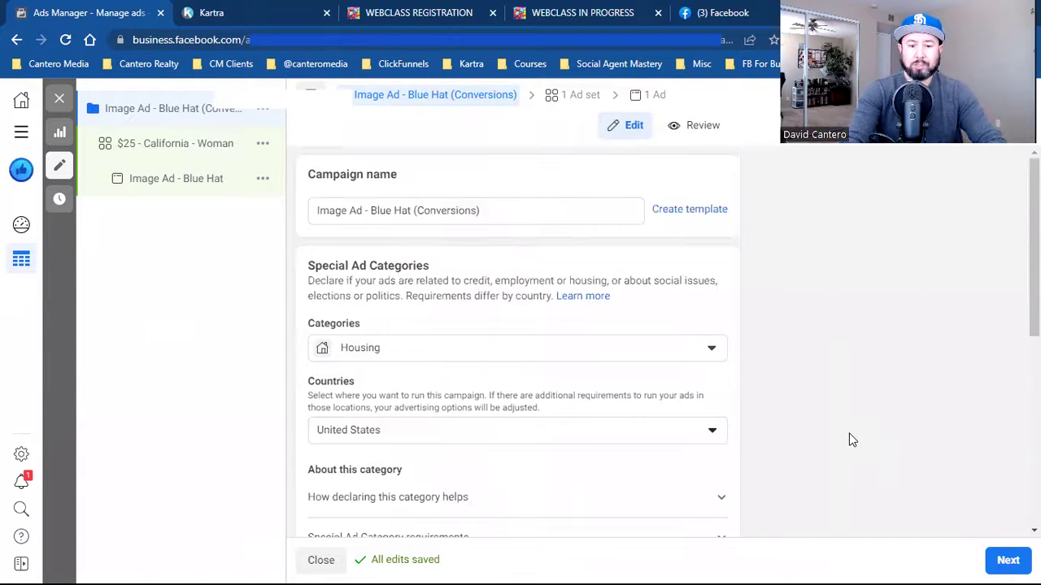
{"action": "scroll", "coordinate": [851, 440], "scroll_direction": "down", "scroll_amount": 2}
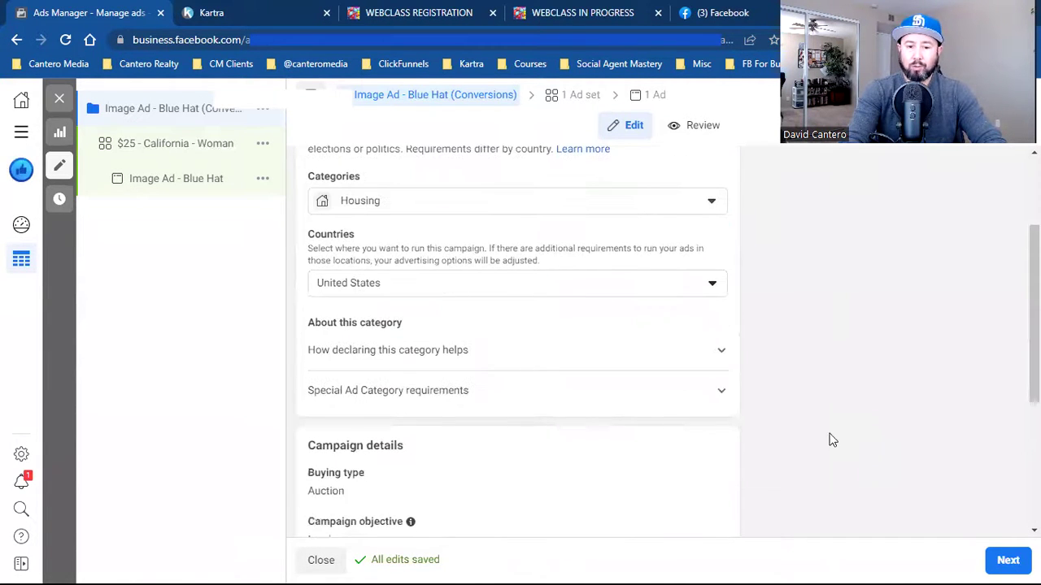
{"action": "left_click", "coordinate": [433, 290]}
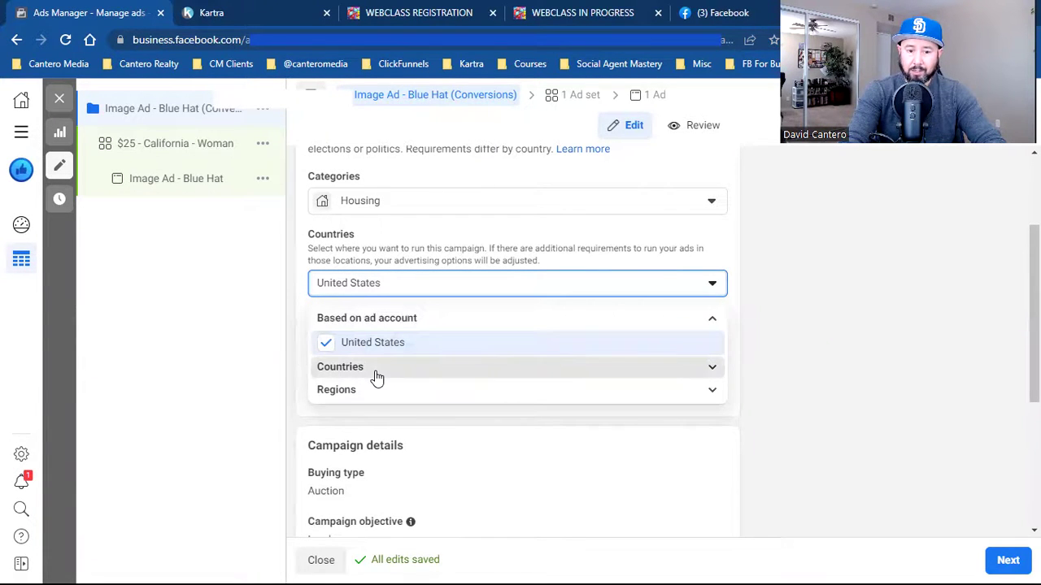
{"action": "left_click", "coordinate": [377, 369]}
{"action": "left_click", "coordinate": [376, 374]}
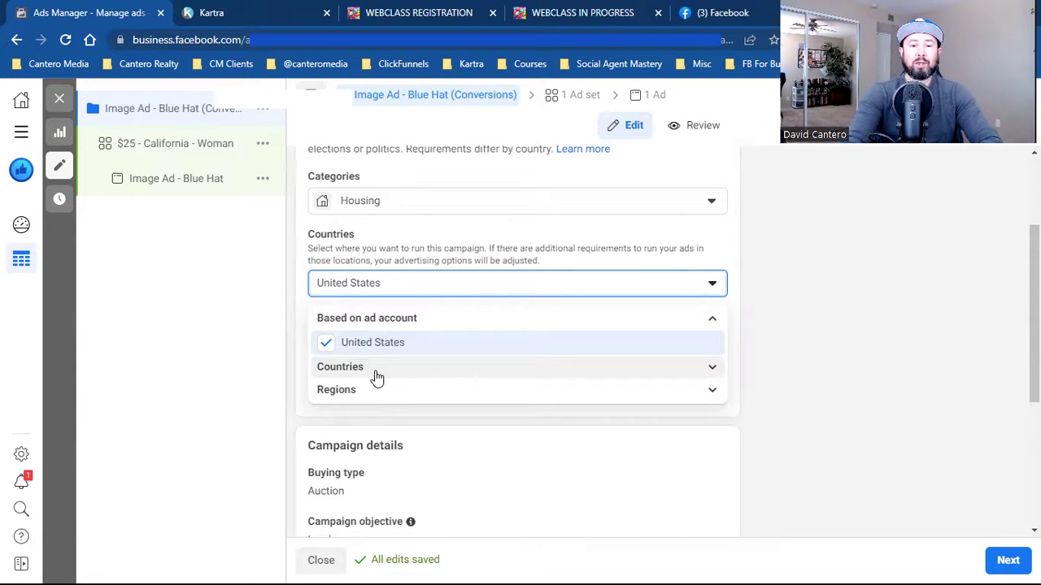
{"action": "left_click", "coordinate": [376, 374]}
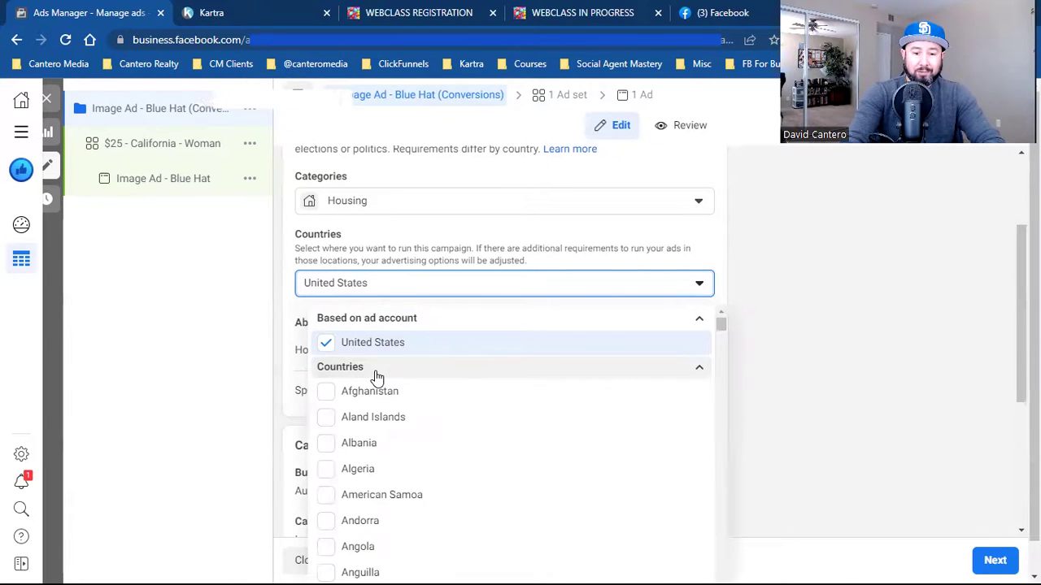
{"action": "left_click", "coordinate": [377, 375]}
{"action": "left_click", "coordinate": [381, 390]}
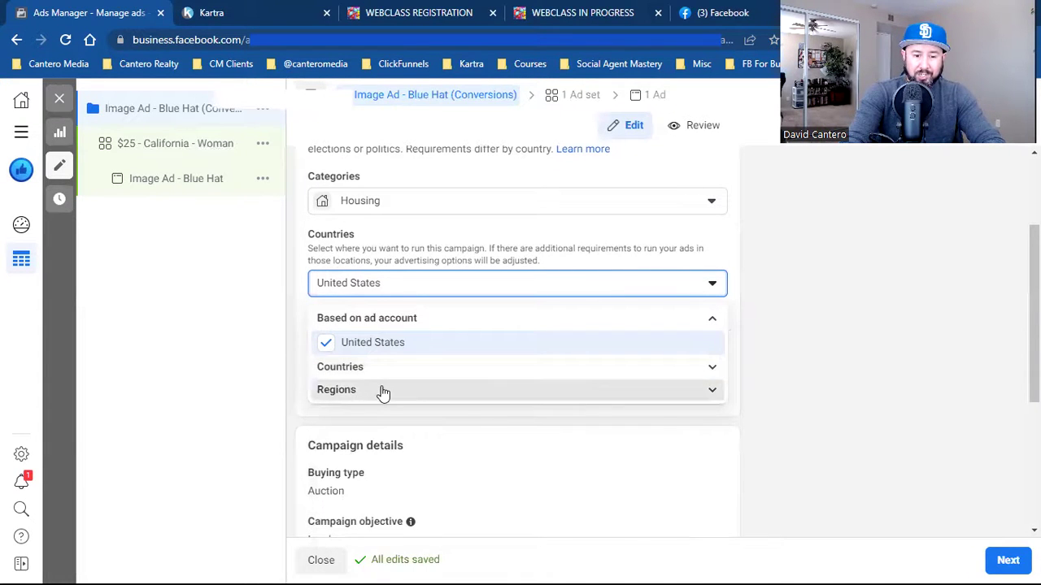
{"action": "scroll", "coordinate": [508, 450], "scroll_direction": "down", "scroll_amount": 3}
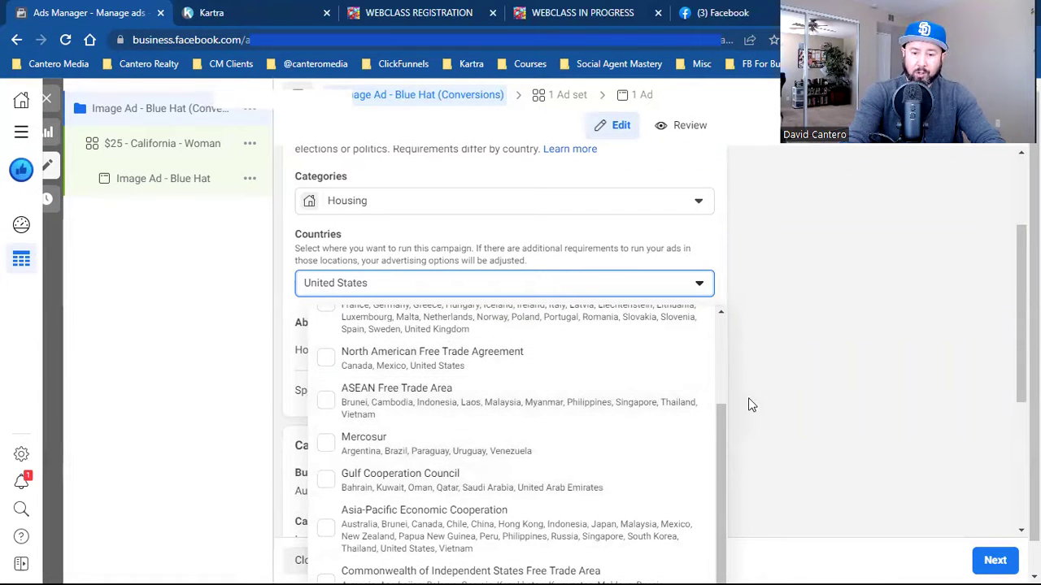
{"action": "left_click", "coordinate": [809, 412]}
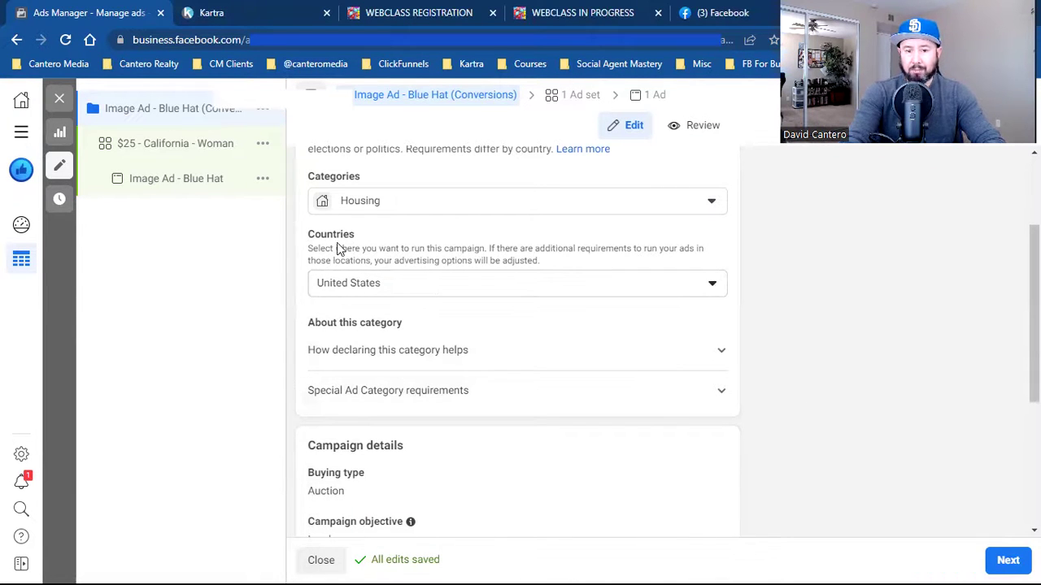
- Recheck the Countries list, then advance to the '$25 - California - Woman' ad set settings
{"action": "left_click", "coordinate": [435, 285]}
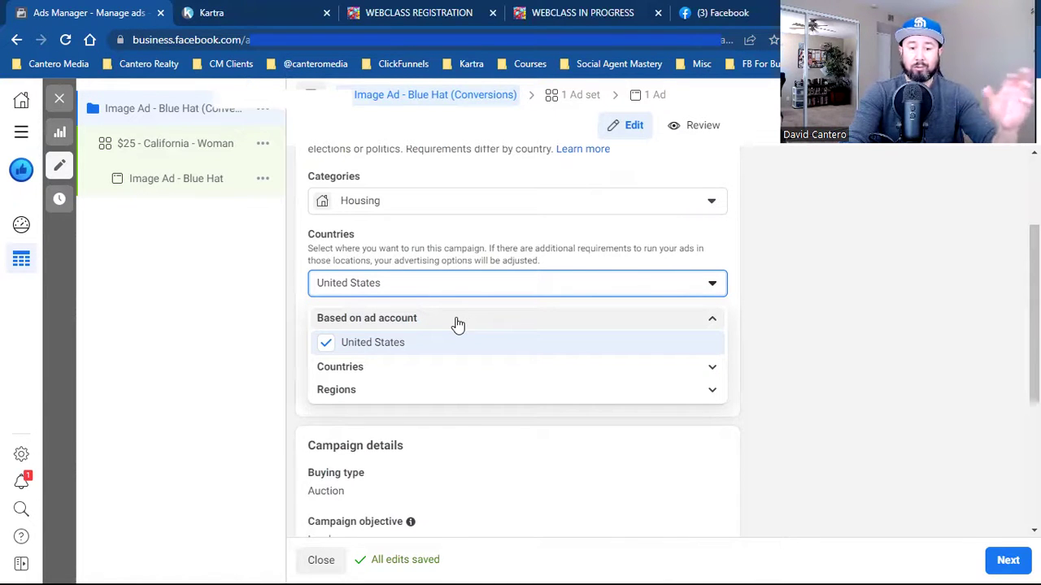
{"action": "left_click", "coordinate": [818, 353]}
{"action": "scroll", "coordinate": [820, 356], "scroll_direction": "down", "scroll_amount": 3}
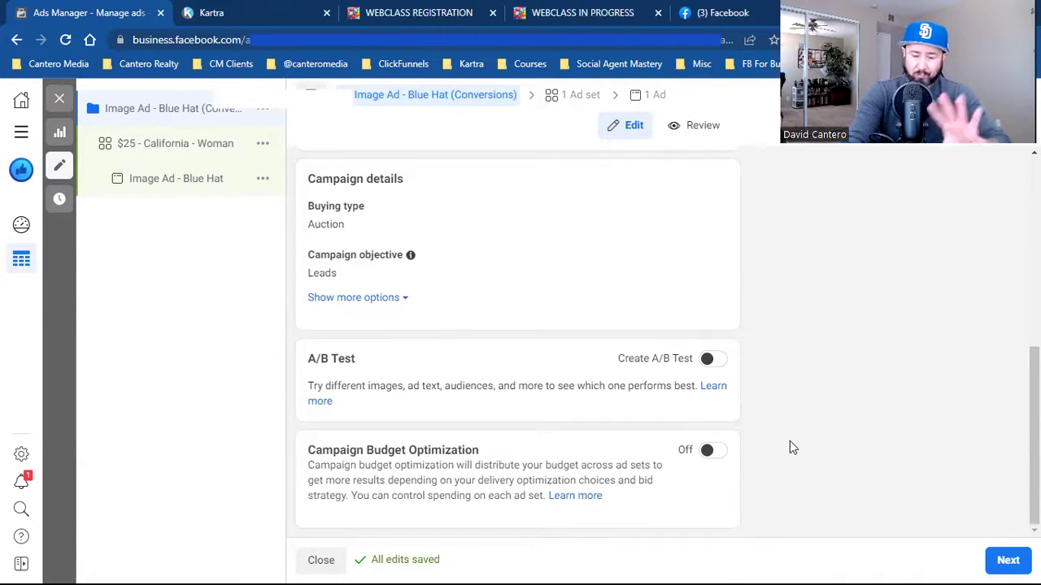
{"action": "left_click", "coordinate": [1008, 561]}
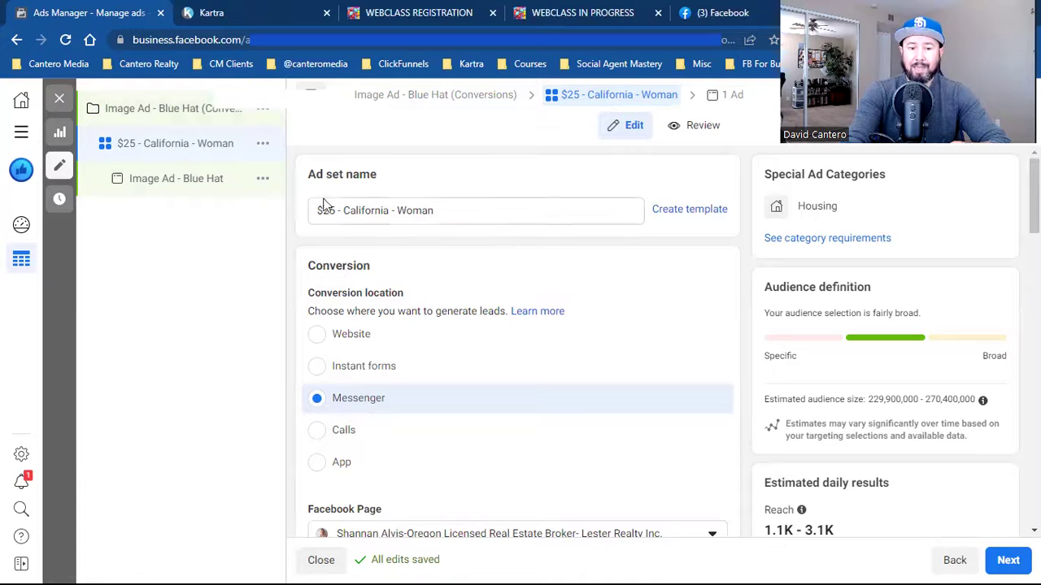
- Focus the ad set name, then select Website as the conversion location
{"action": "left_click", "coordinate": [440, 214]}
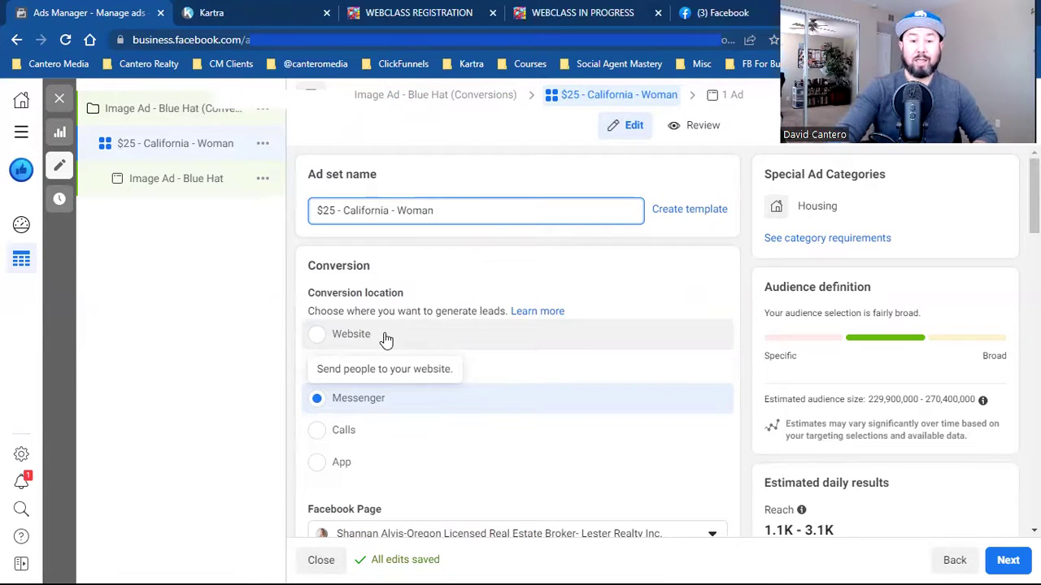
{"action": "left_click", "coordinate": [387, 340]}
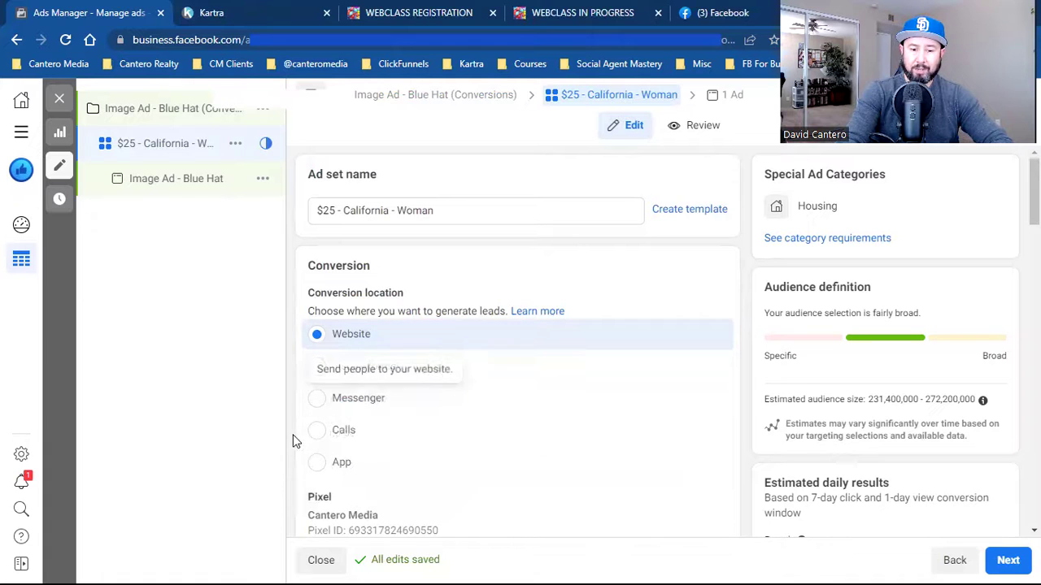
- Browse the conversion event options and dismiss the list with no event selected
{"action": "scroll", "coordinate": [296, 439], "scroll_direction": "down", "scroll_amount": 2}
{"action": "scroll", "coordinate": [295, 440], "scroll_direction": "down", "scroll_amount": 1}
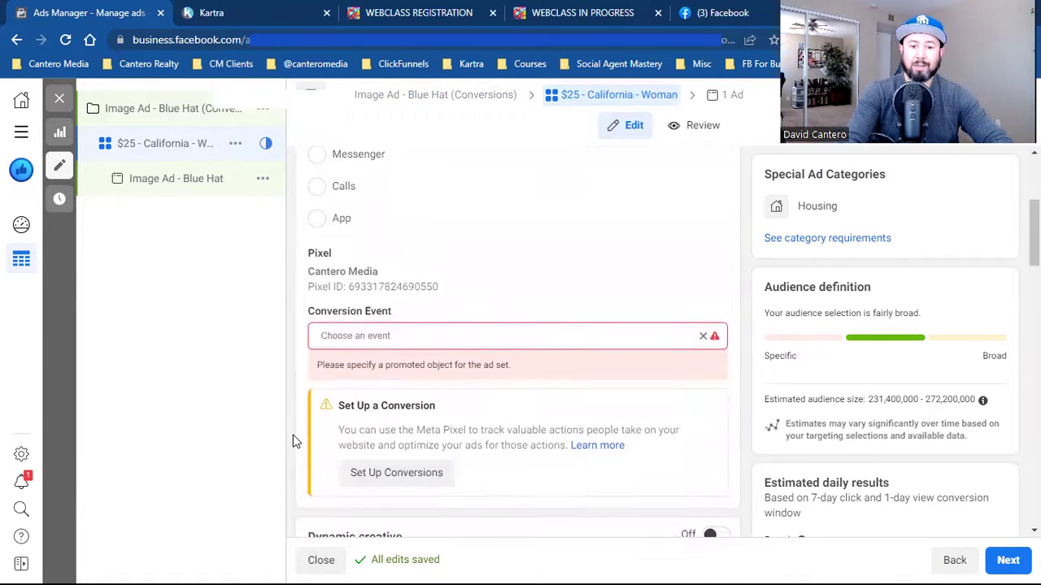
{"action": "left_click", "coordinate": [370, 335]}
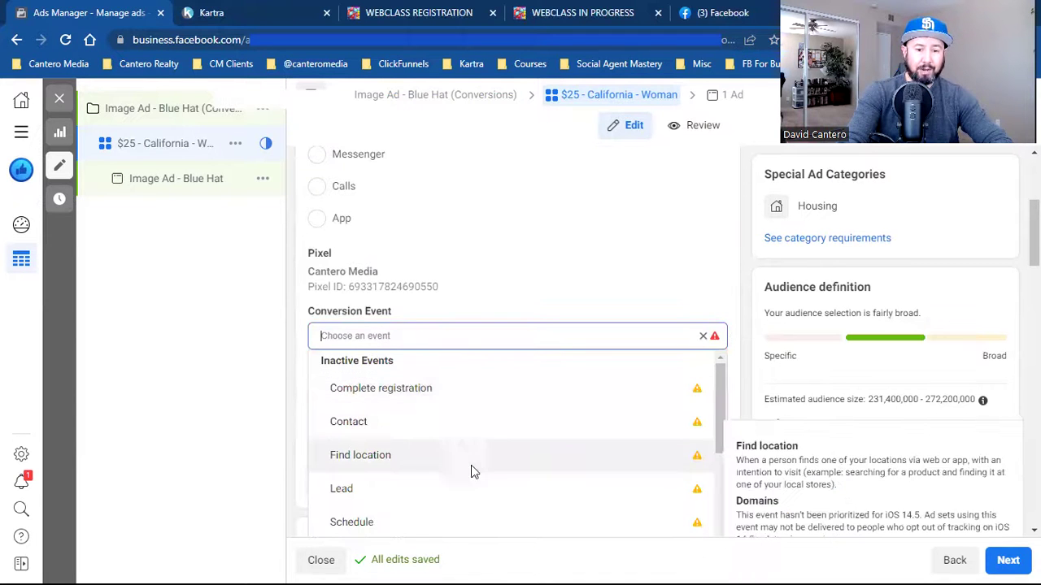
{"action": "scroll", "coordinate": [471, 467], "scroll_direction": "down", "scroll_amount": 5}
{"action": "scroll", "coordinate": [470, 465], "scroll_direction": "down", "scroll_amount": 5}
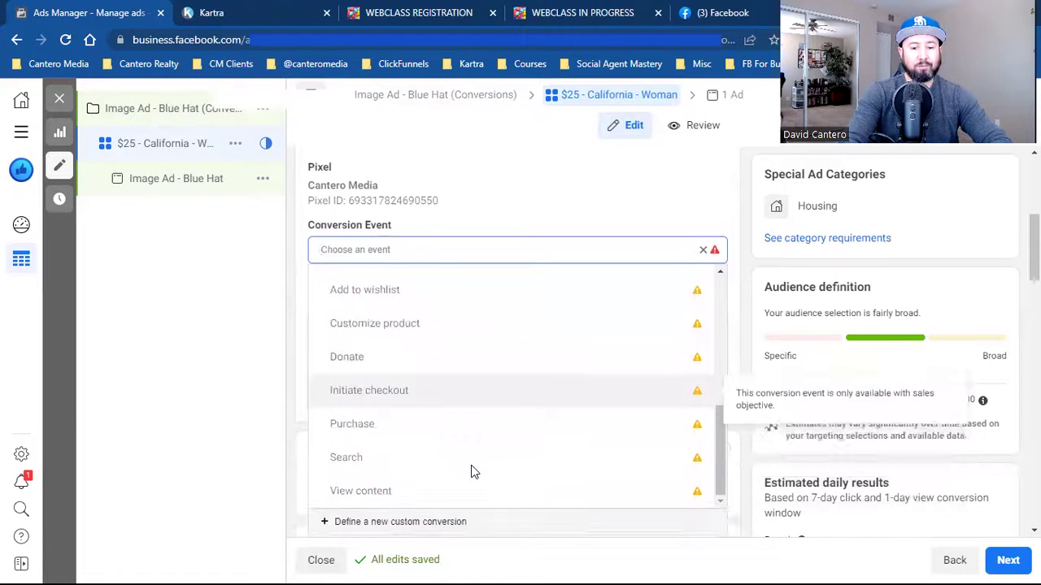
{"action": "scroll", "coordinate": [488, 402], "scroll_direction": "up", "scroll_amount": 3}
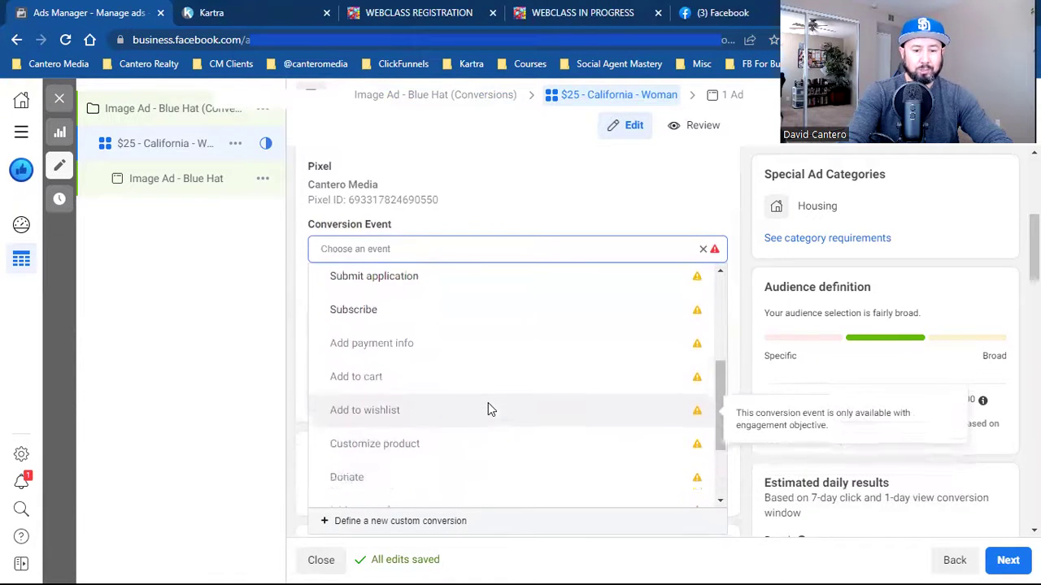
{"action": "scroll", "coordinate": [488, 410], "scroll_direction": "up", "scroll_amount": 5}
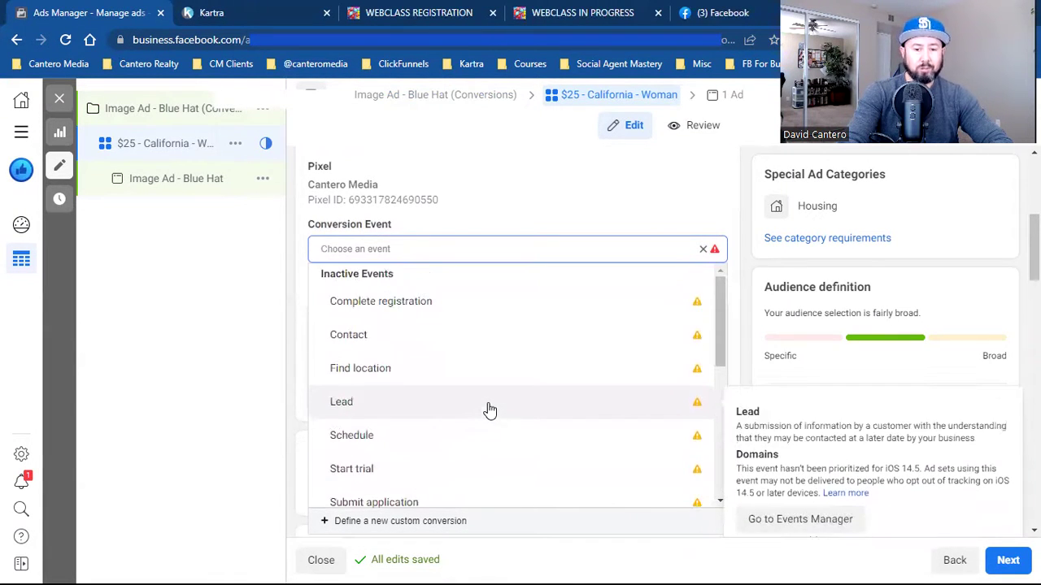
{"action": "scroll", "coordinate": [490, 411], "scroll_direction": "down", "scroll_amount": 5}
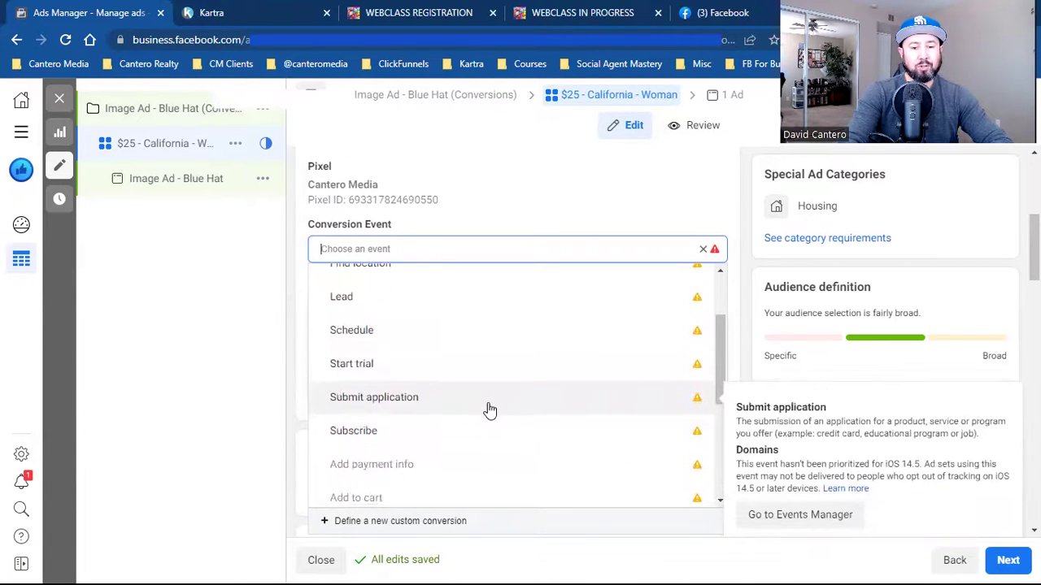
{"action": "scroll", "coordinate": [490, 409], "scroll_direction": "down", "scroll_amount": 5}
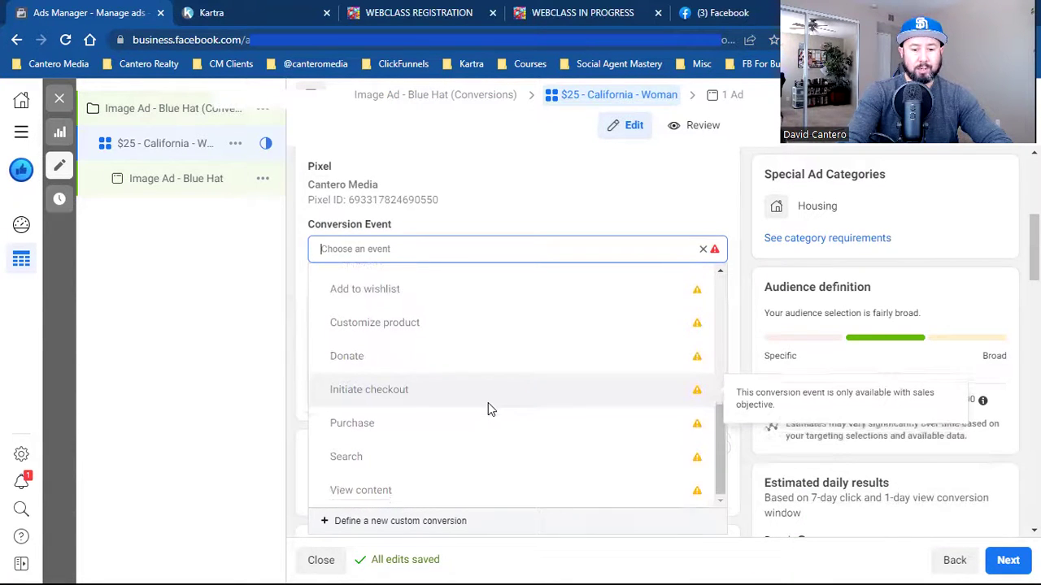
{"action": "scroll", "coordinate": [491, 408], "scroll_direction": "down", "scroll_amount": 2}
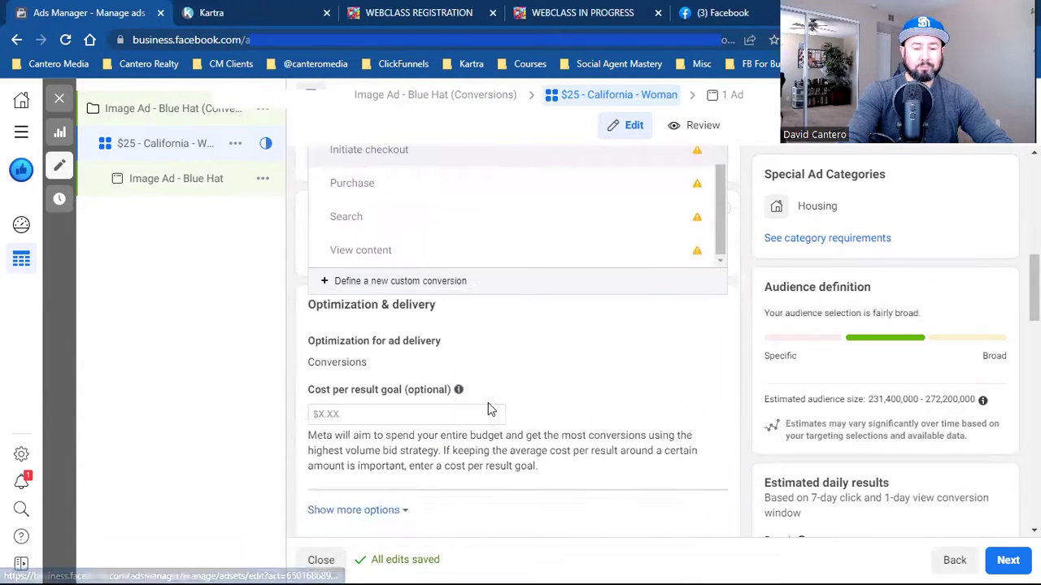
{"action": "left_click", "coordinate": [740, 381]}
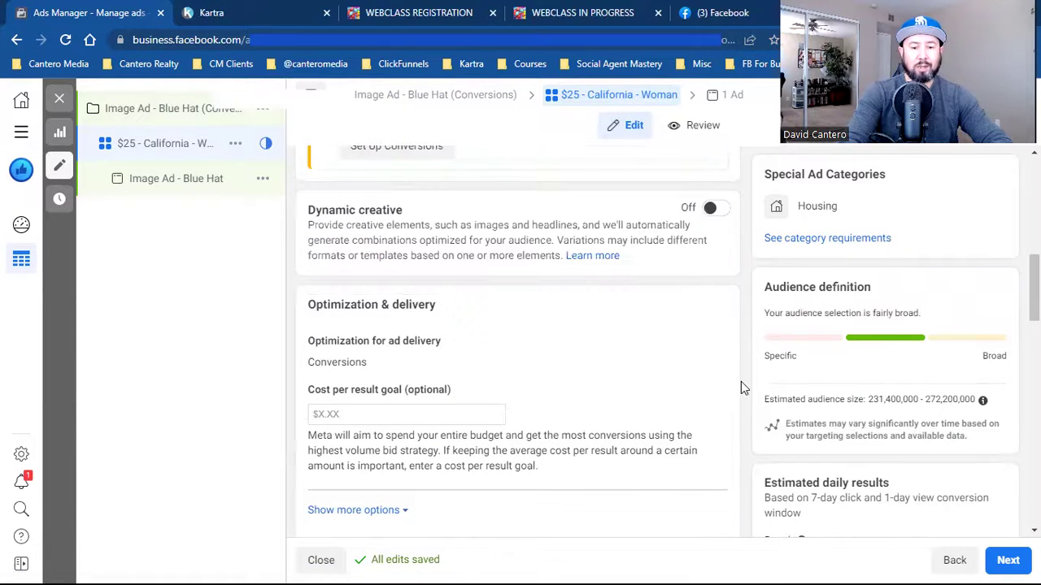
{"action": "scroll", "coordinate": [740, 382], "scroll_direction": "up", "scroll_amount": 1}
{"action": "scroll", "coordinate": [741, 382], "scroll_direction": "up", "scroll_amount": 1}
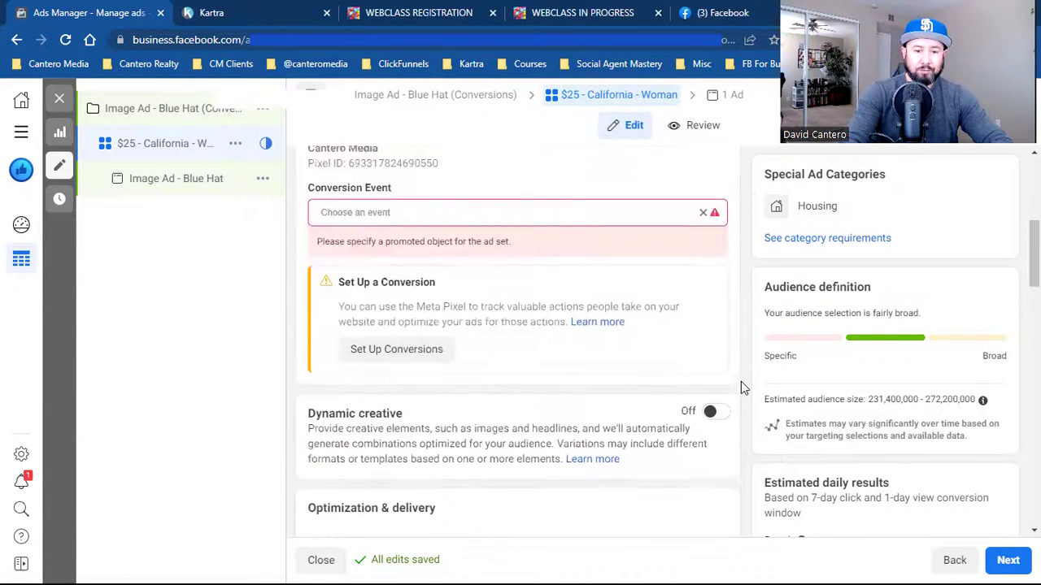
- Choose Lead from the Conversion Event dropdown and scroll to Budget & schedule
{"action": "left_click", "coordinate": [381, 214]}
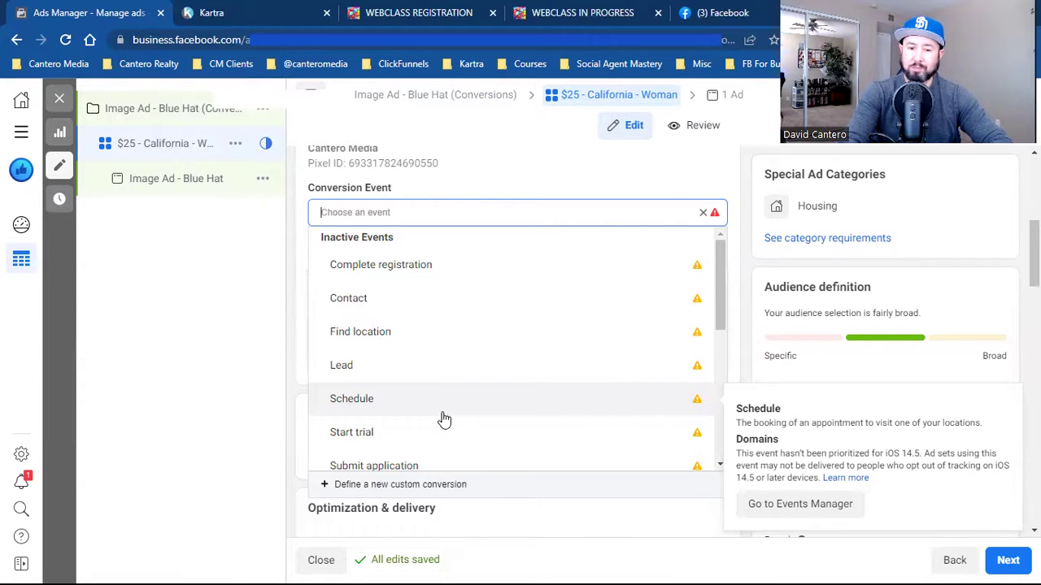
{"action": "left_click", "coordinate": [395, 382]}
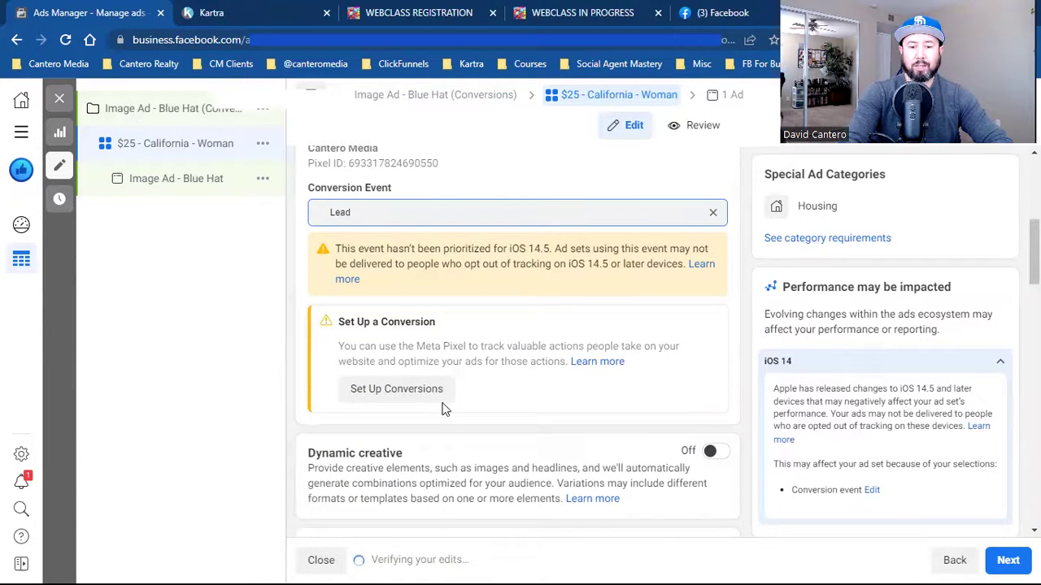
{"action": "scroll", "coordinate": [443, 409], "scroll_direction": "down", "scroll_amount": 5}
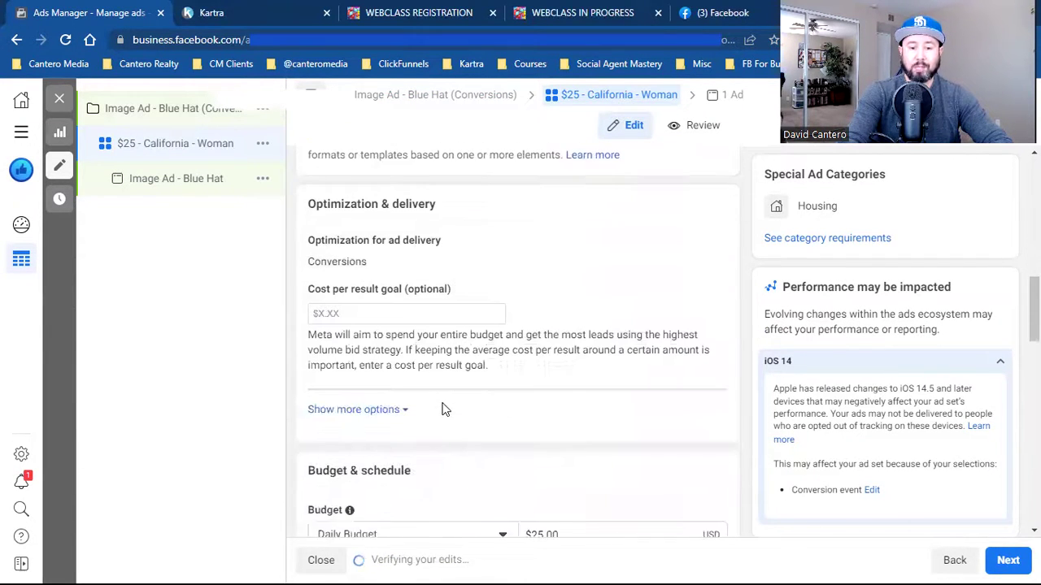
{"action": "scroll", "coordinate": [443, 409], "scroll_direction": "down", "scroll_amount": 4}
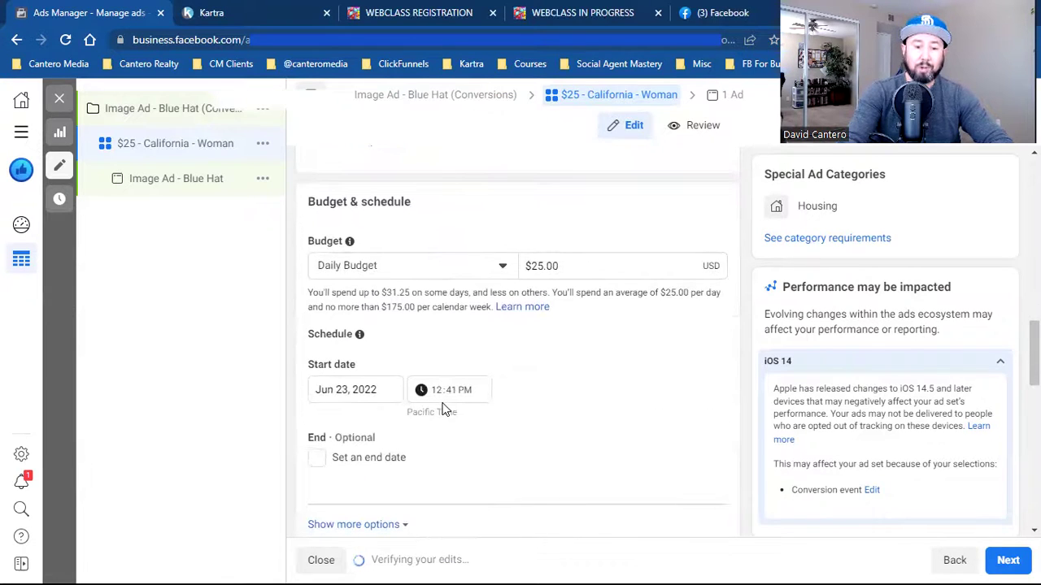
- Keep Daily Budget and replace the $25.00 amount with $33.00
{"action": "left_click", "coordinate": [439, 267]}
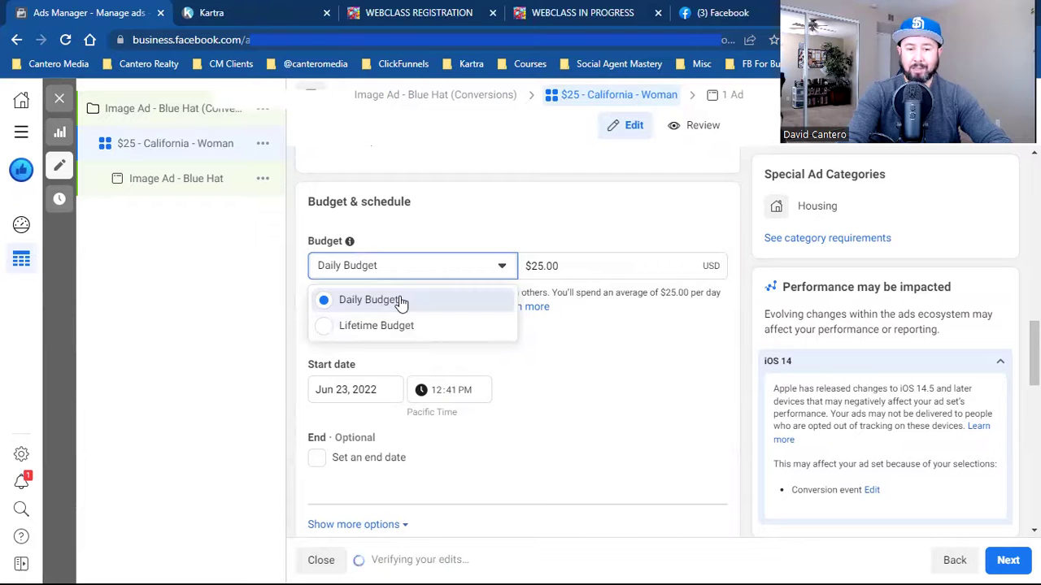
{"action": "left_click", "coordinate": [400, 300]}
{"action": "left_click", "coordinate": [542, 266]}
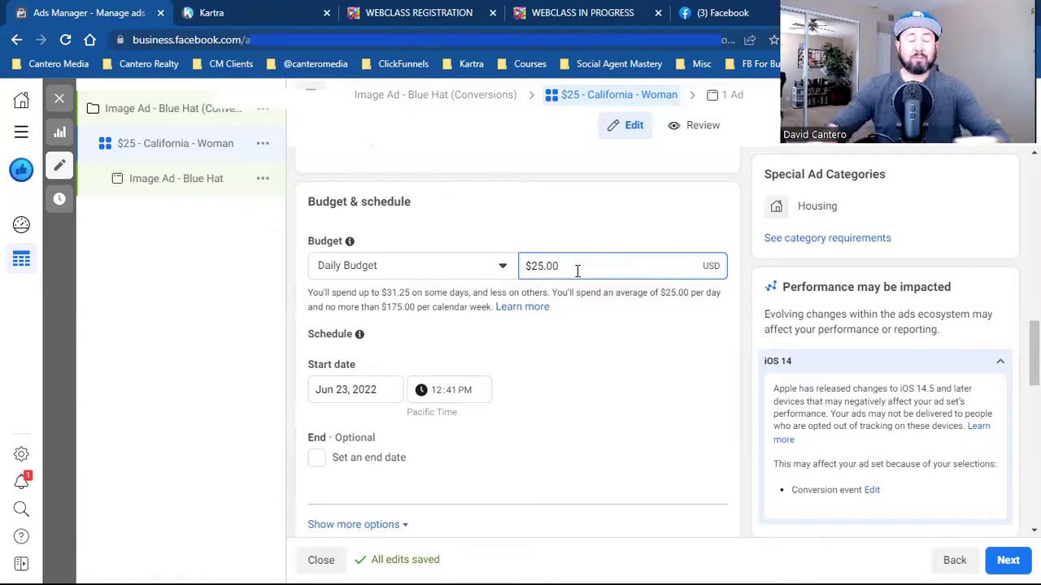
{"action": "key", "text": "BackSpace"}
{"action": "key", "text": "BackSpace"}
{"action": "key", "text": "BackSpace"}
{"action": "key", "text": "BackSpace"}
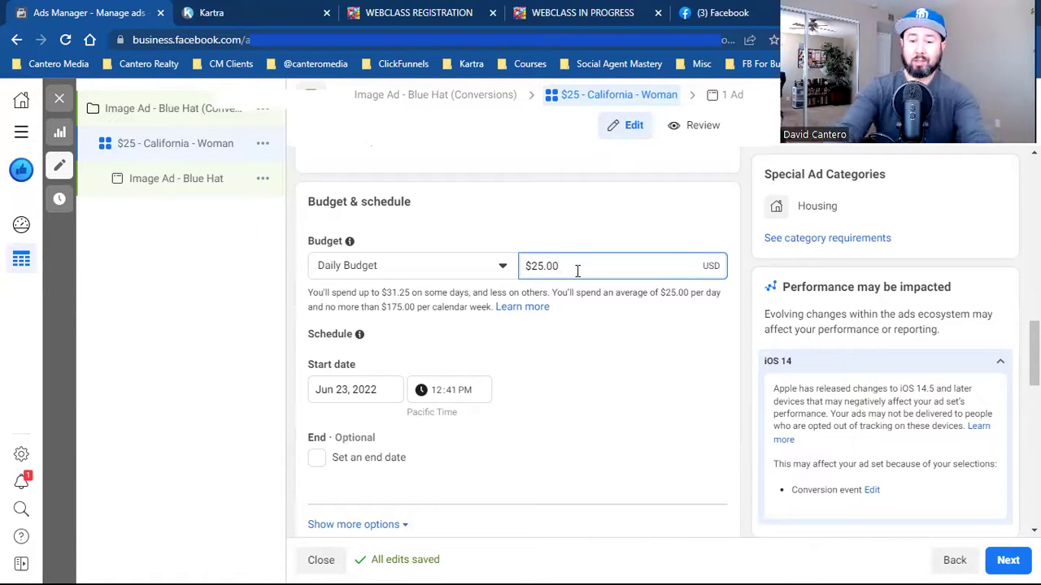
{"action": "key", "text": "BackSpace"}
{"action": "type", "text": "33"}
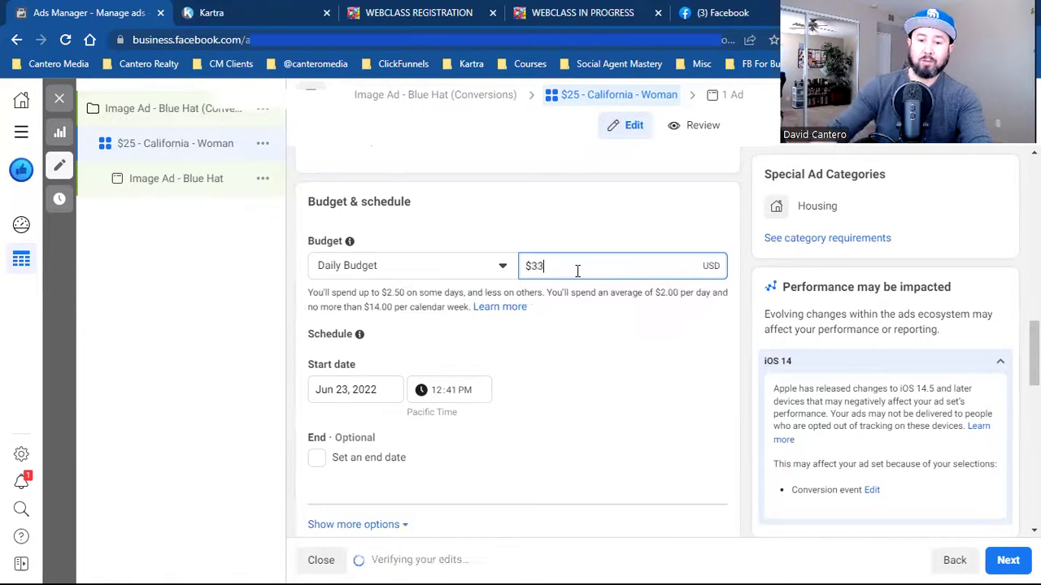
{"action": "left_click", "coordinate": [582, 355]}
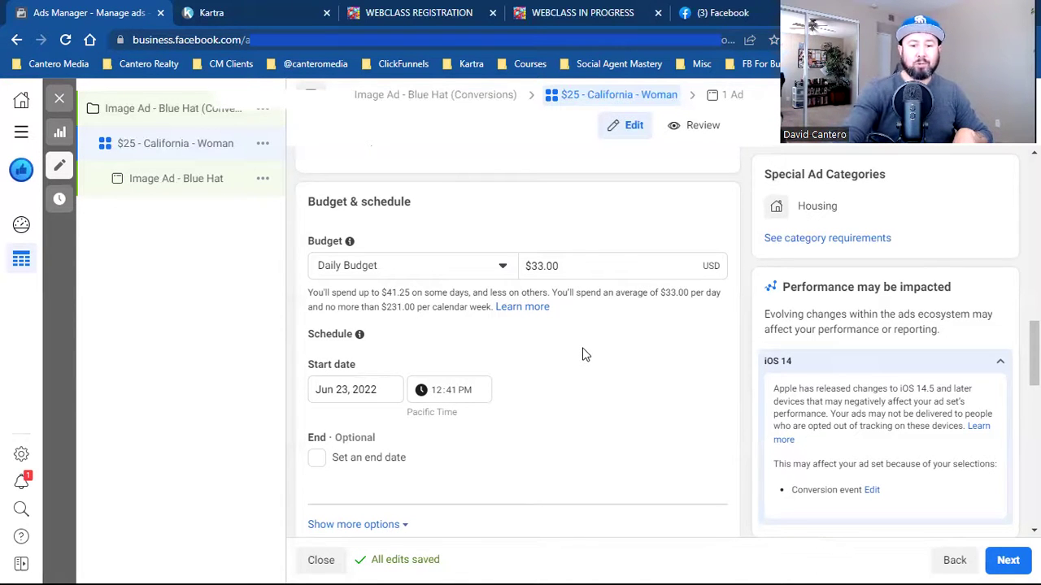
- Pick June 24 as the start date and enter 6:00 AM as the start time
{"action": "scroll", "coordinate": [582, 355], "scroll_direction": "down", "scroll_amount": 1}
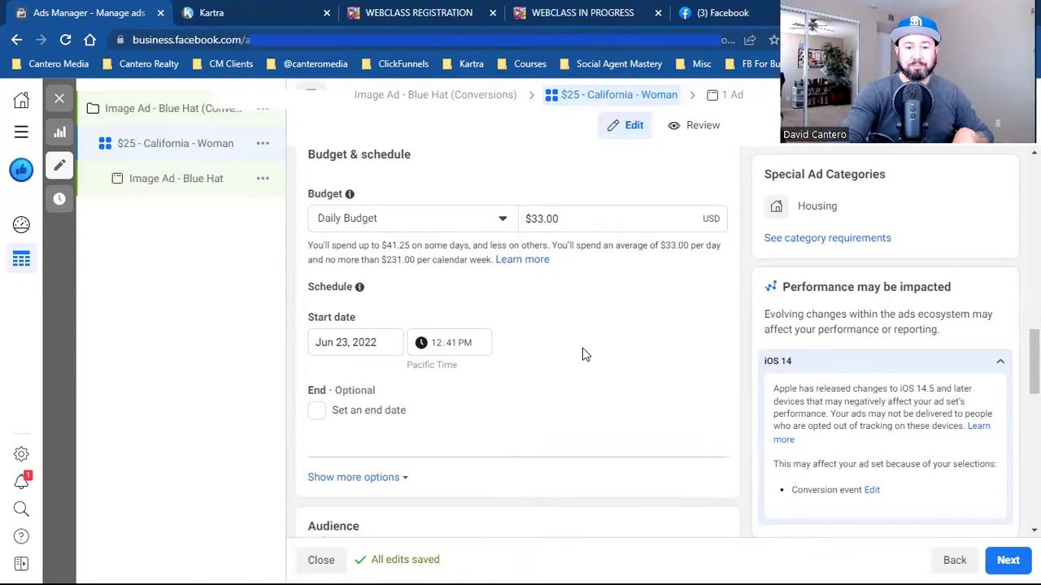
{"action": "left_click", "coordinate": [352, 342]}
{"action": "scroll", "coordinate": [351, 340], "scroll_direction": "down", "scroll_amount": 1}
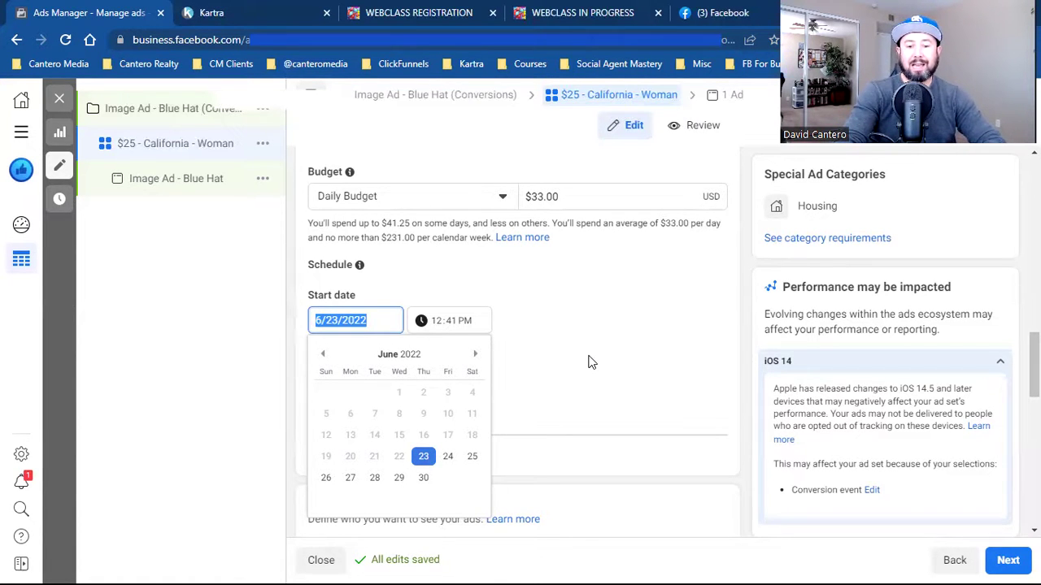
{"action": "left_click", "coordinate": [447, 457]}
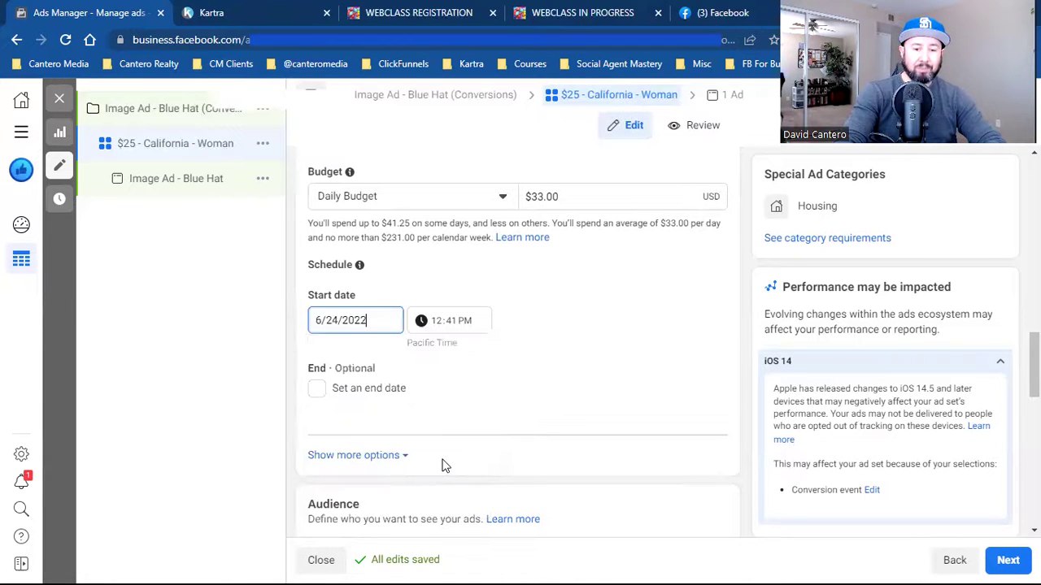
{"action": "left_click", "coordinate": [437, 322]}
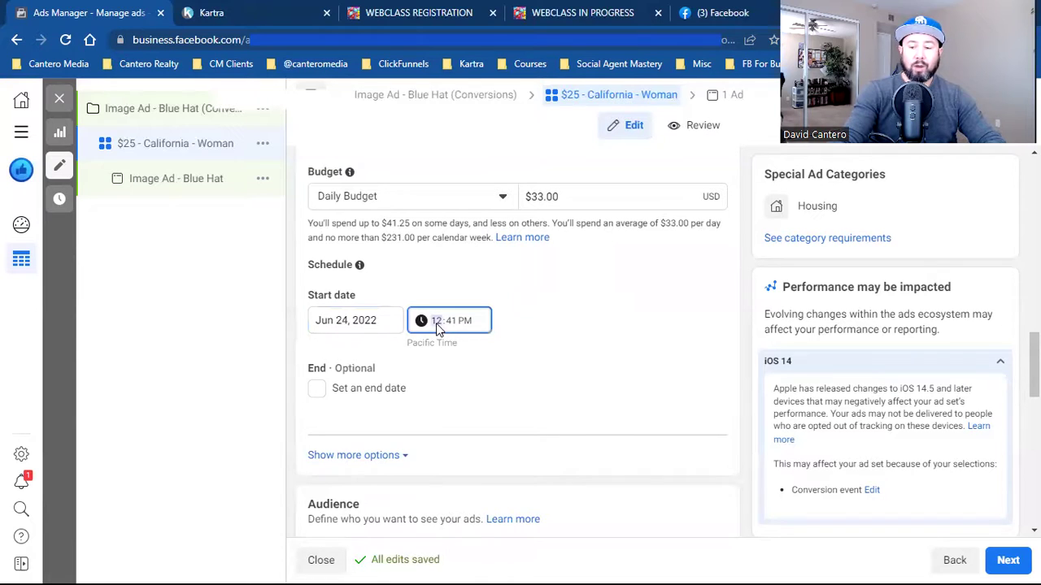
{"action": "type", "text": "6"}
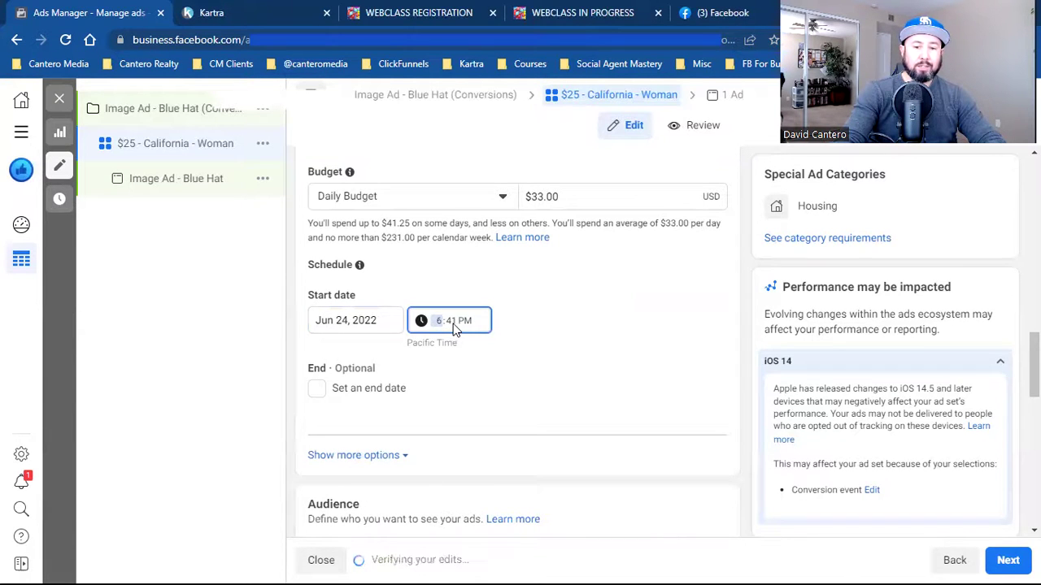
{"action": "type", "text": "00"}
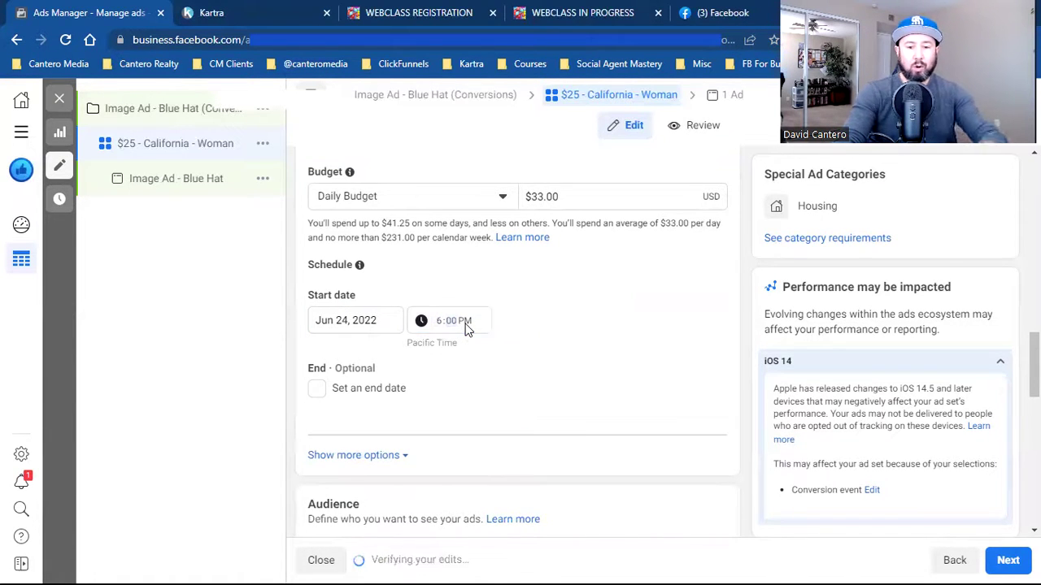
{"action": "type", "text": "a"}
{"action": "left_click", "coordinate": [561, 349]}
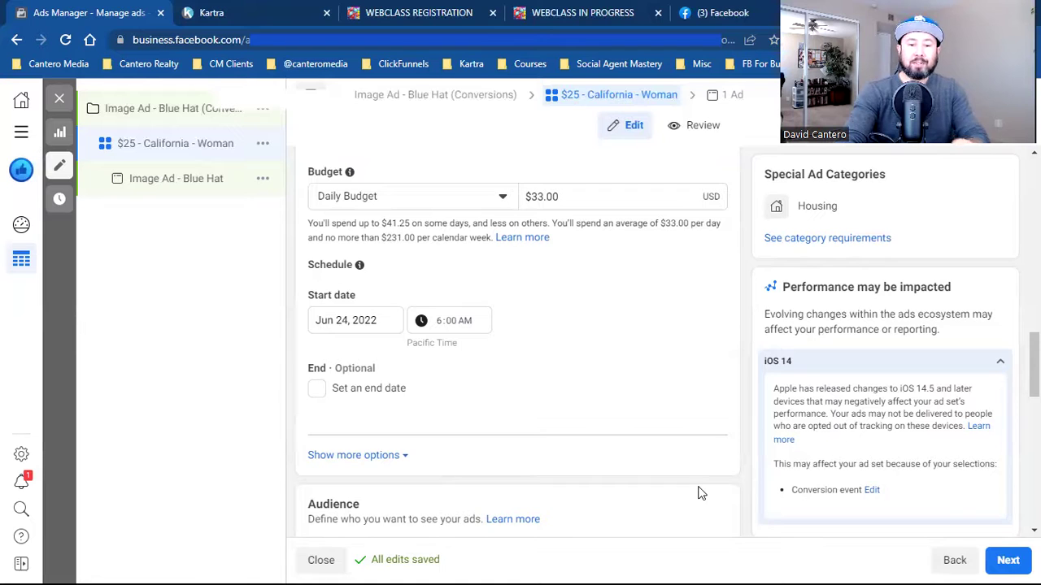
- Enable an end date and set it to July 8, 2022 at 6:00 AM
{"action": "left_click", "coordinate": [318, 390]}
{"action": "left_click", "coordinate": [342, 421]}
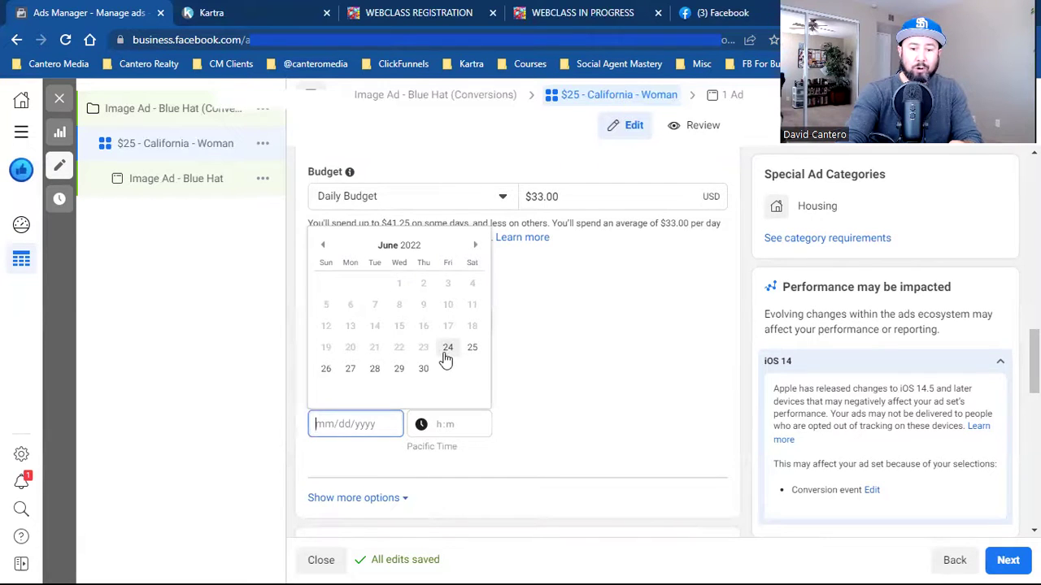
{"action": "left_click", "coordinate": [478, 246]}
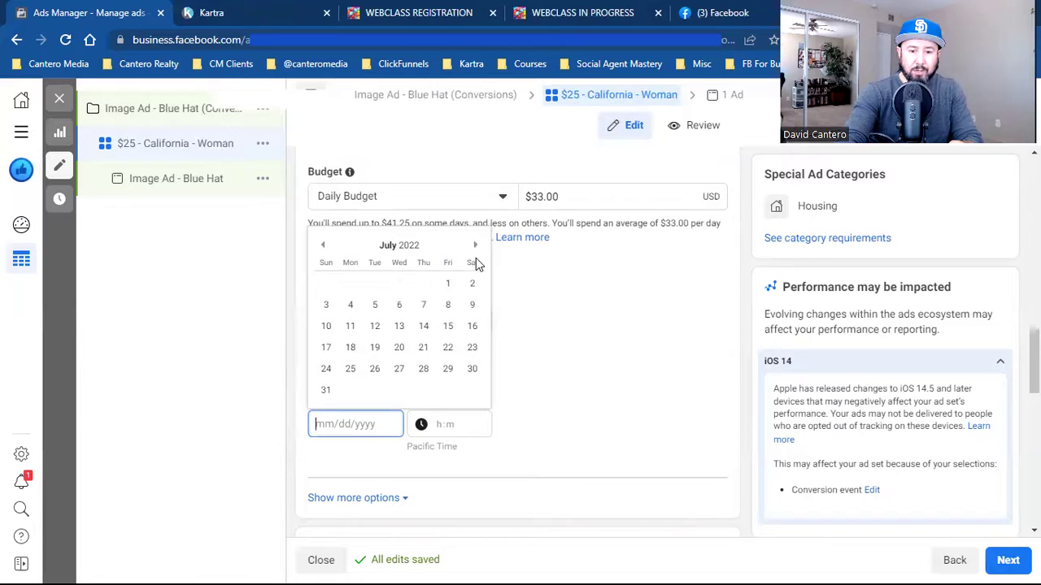
{"action": "left_click", "coordinate": [448, 306]}
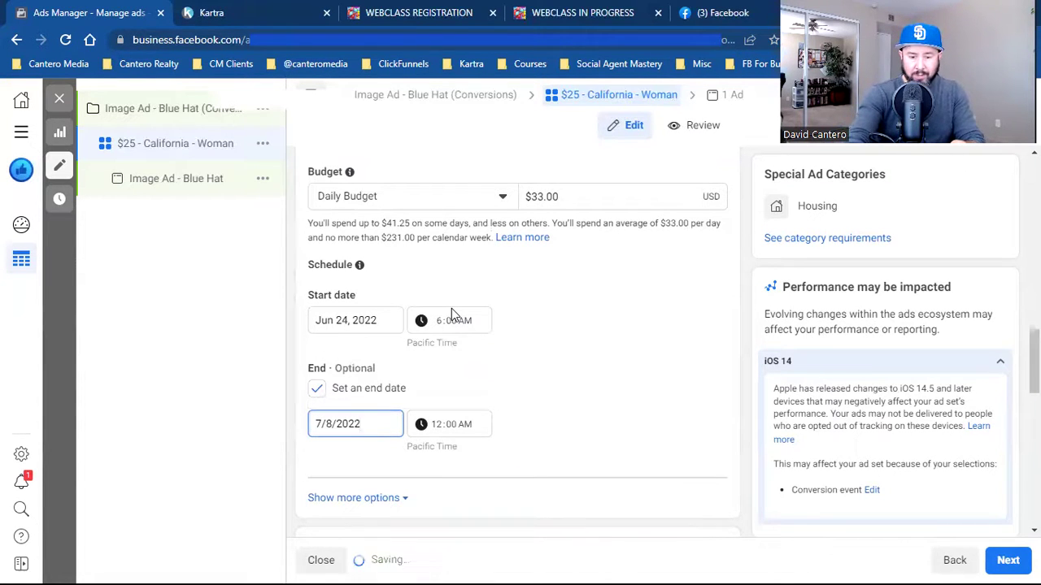
{"action": "left_click", "coordinate": [434, 428]}
{"action": "type", "text": "6"}
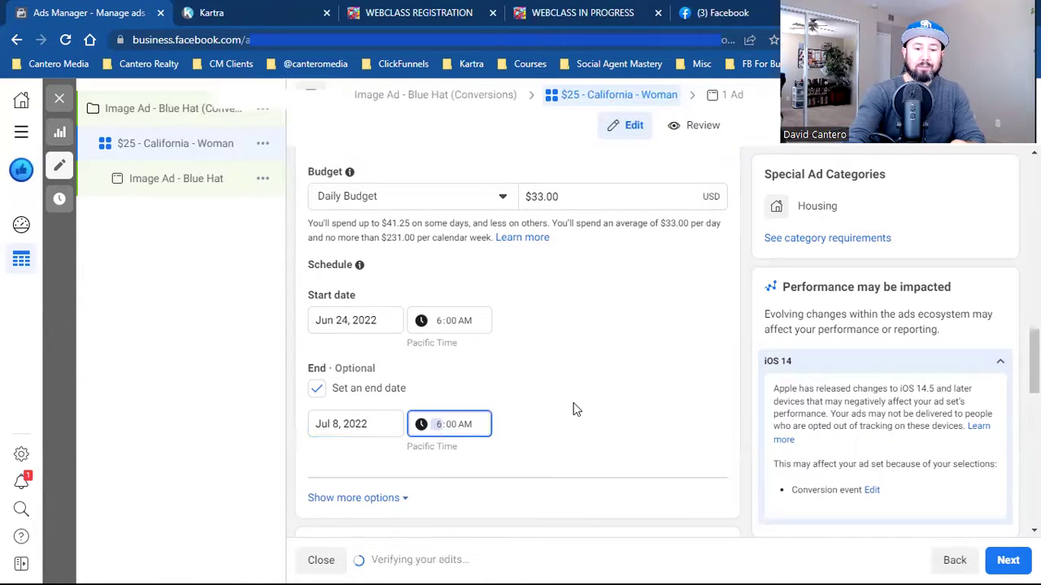
{"action": "left_click", "coordinate": [573, 404]}
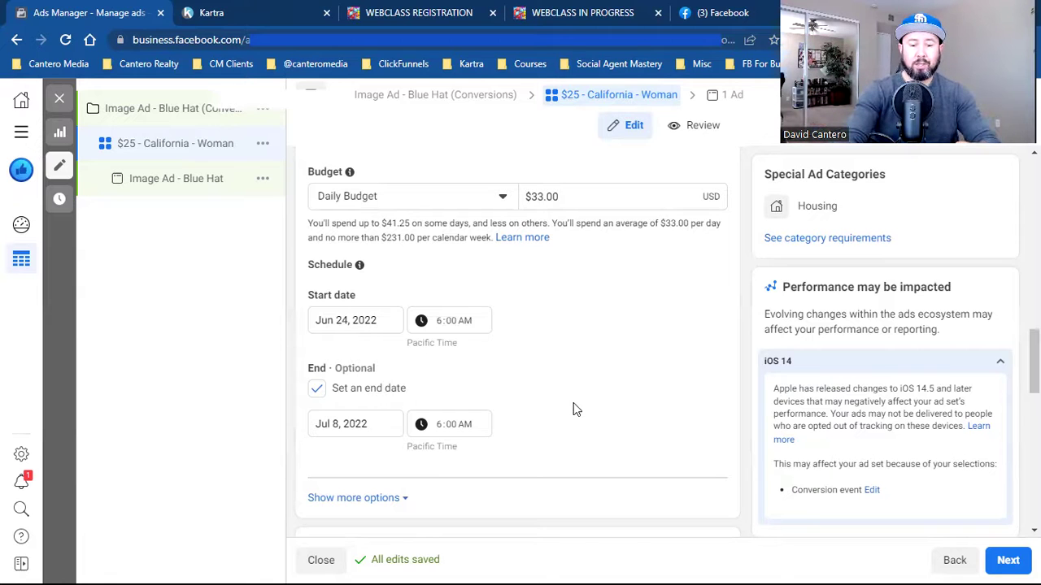
- Expand the extra Schedule options and inspect Ad scheduling, set to run ads all the time
{"action": "scroll", "coordinate": [573, 409], "scroll_direction": "down", "scroll_amount": 1}
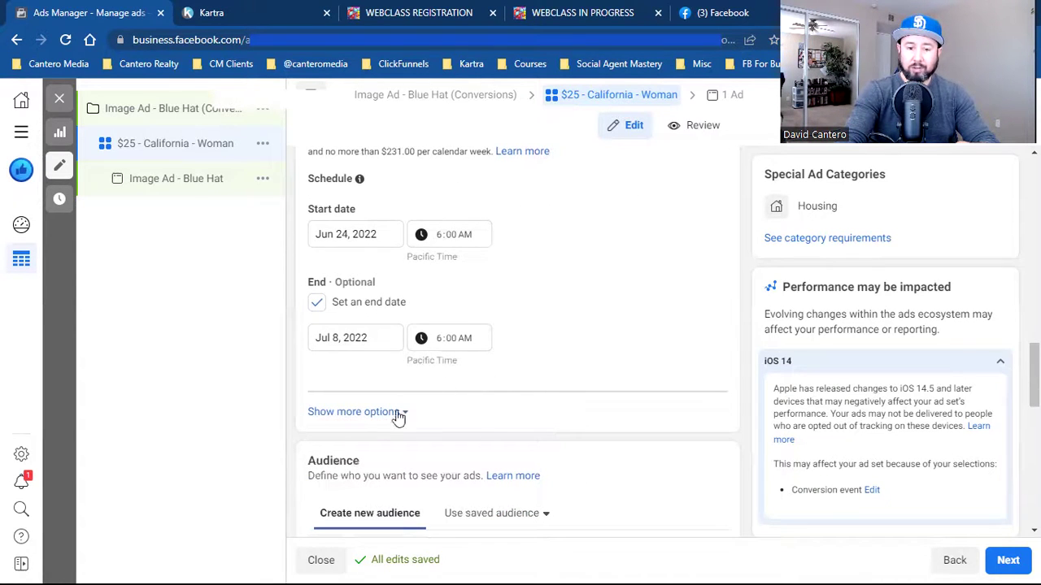
{"action": "left_click", "coordinate": [364, 415]}
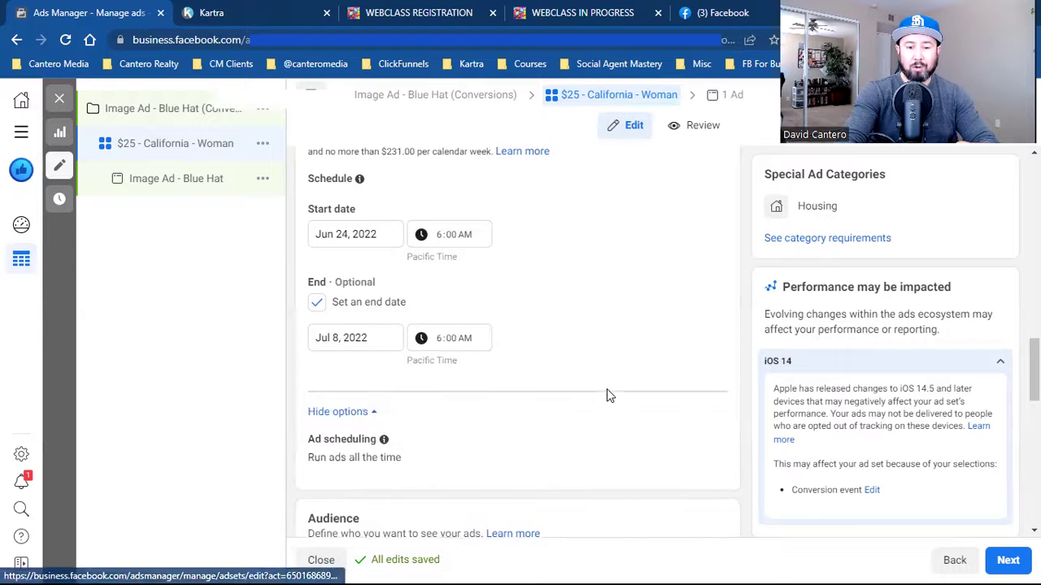
{"action": "scroll", "coordinate": [606, 390], "scroll_direction": "down", "scroll_amount": 1}
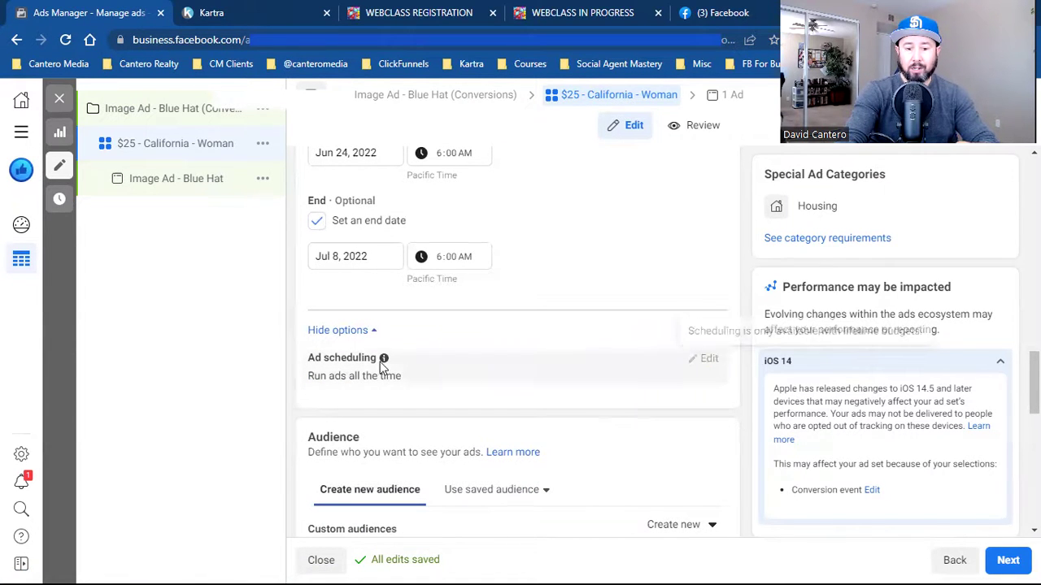
{"action": "mouse_move", "coordinate": [386, 361]}
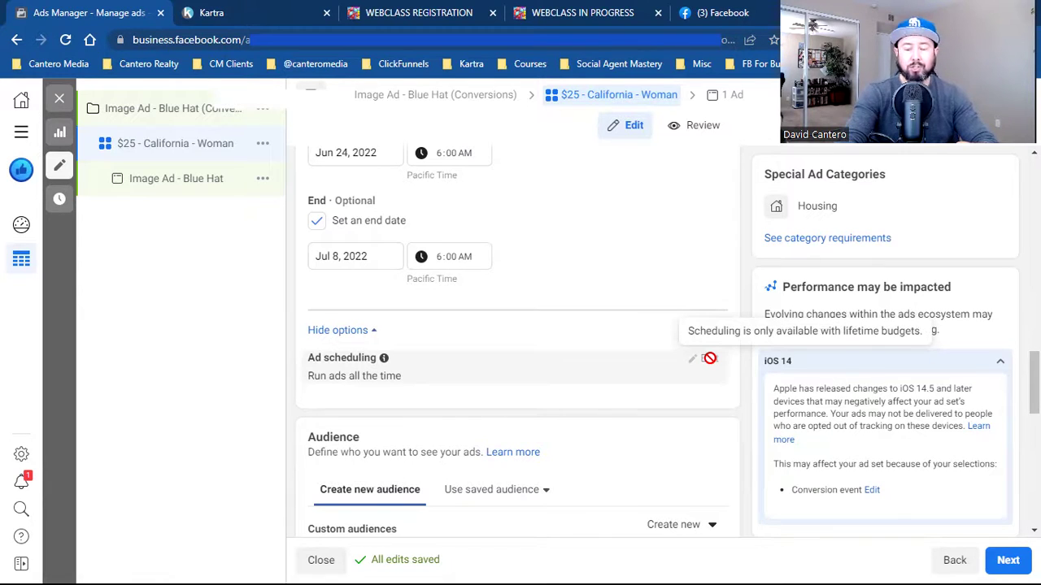
{"action": "scroll", "coordinate": [594, 244], "scroll_direction": "up", "scroll_amount": 3}
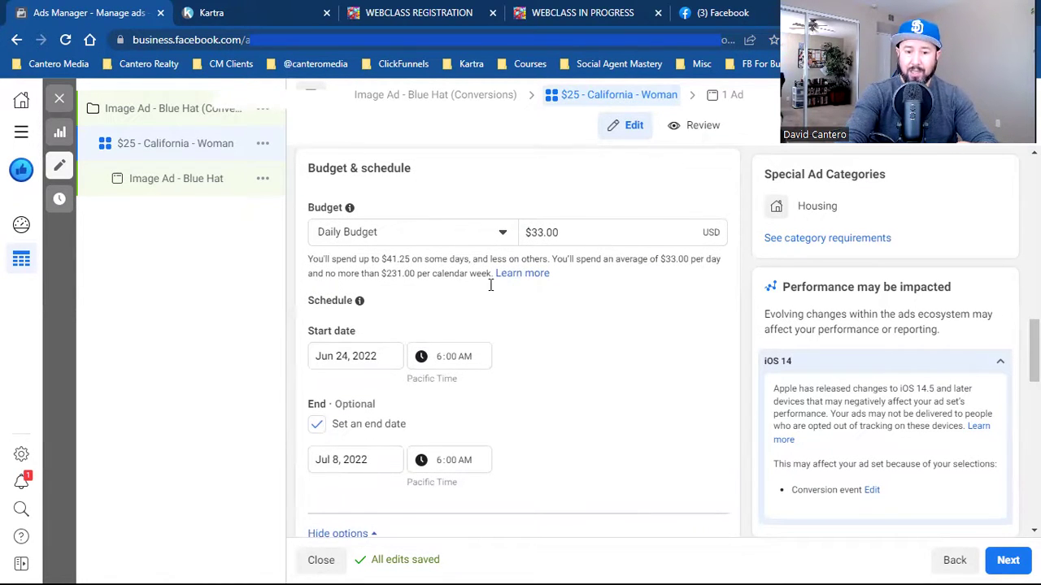
{"action": "scroll", "coordinate": [560, 356], "scroll_direction": "down", "scroll_amount": 3}
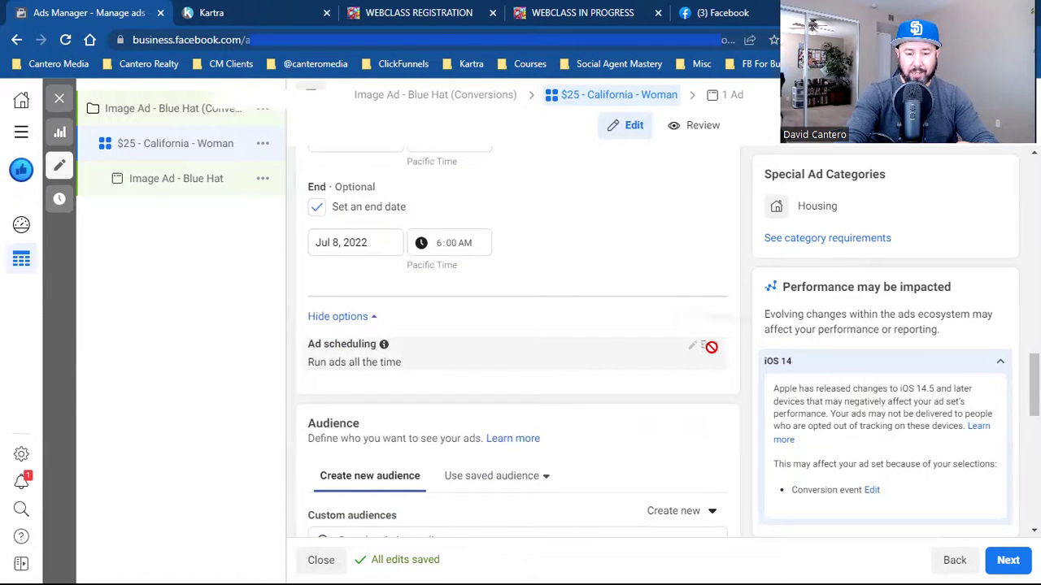
{"action": "scroll", "coordinate": [518, 303], "scroll_direction": "up", "scroll_amount": 4}
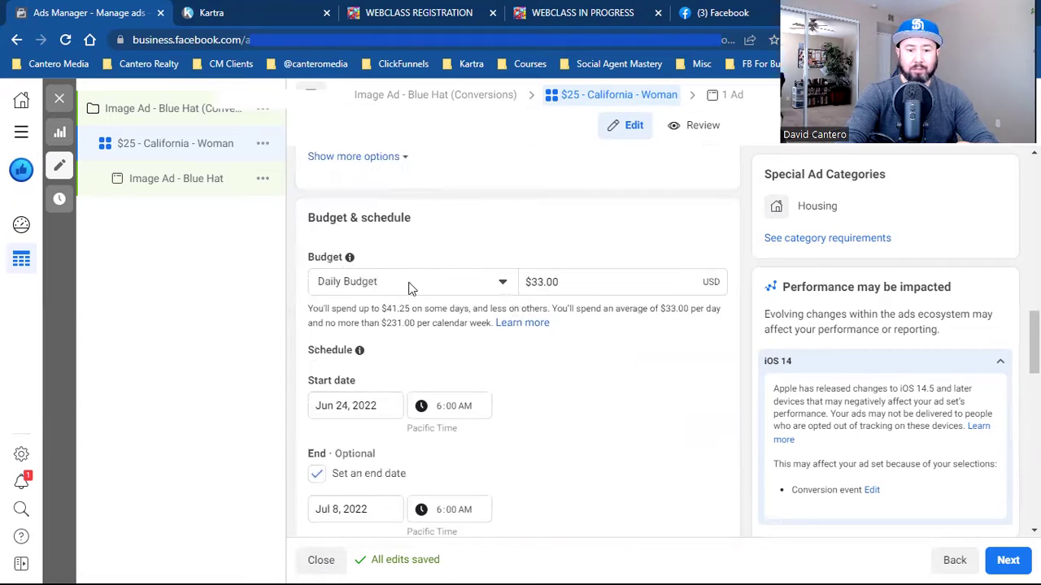
- Switch the ad set budget from daily to a $500 lifetime budget
{"action": "left_click", "coordinate": [409, 286]}
{"action": "left_click", "coordinate": [376, 343]}
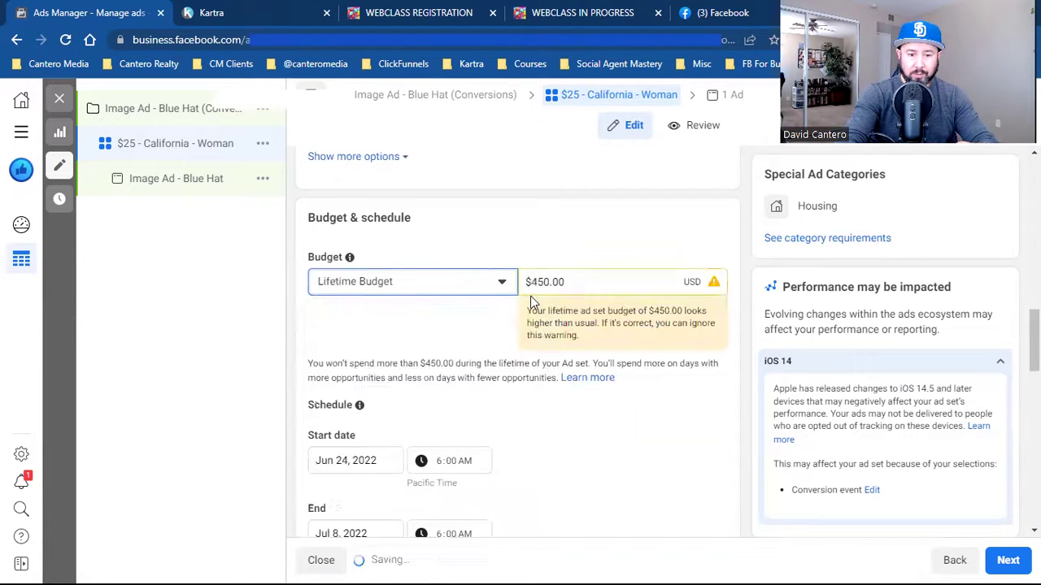
{"action": "double_click", "coordinate": [550, 282]}
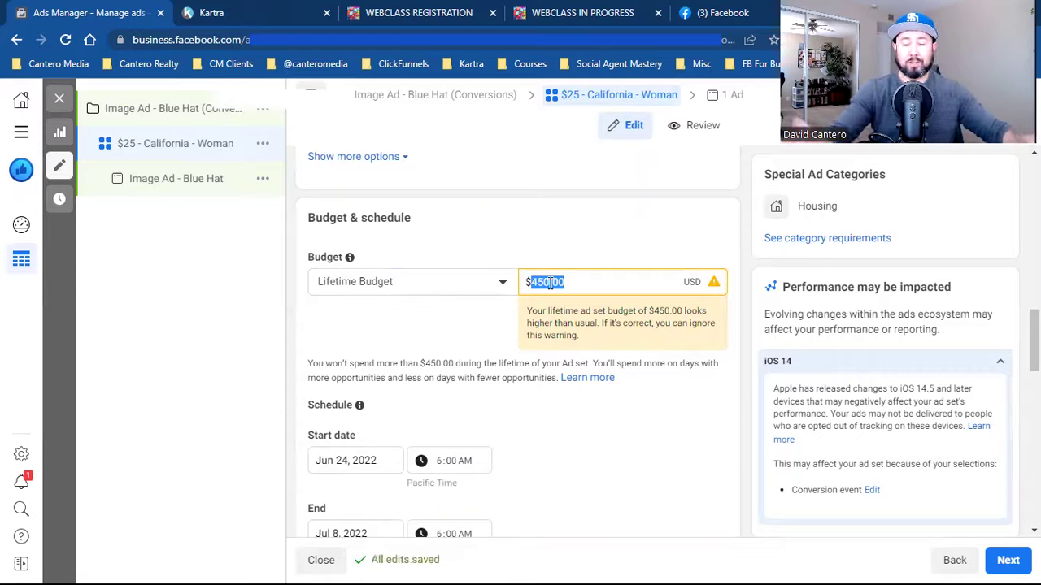
{"action": "type", "text": "500"}
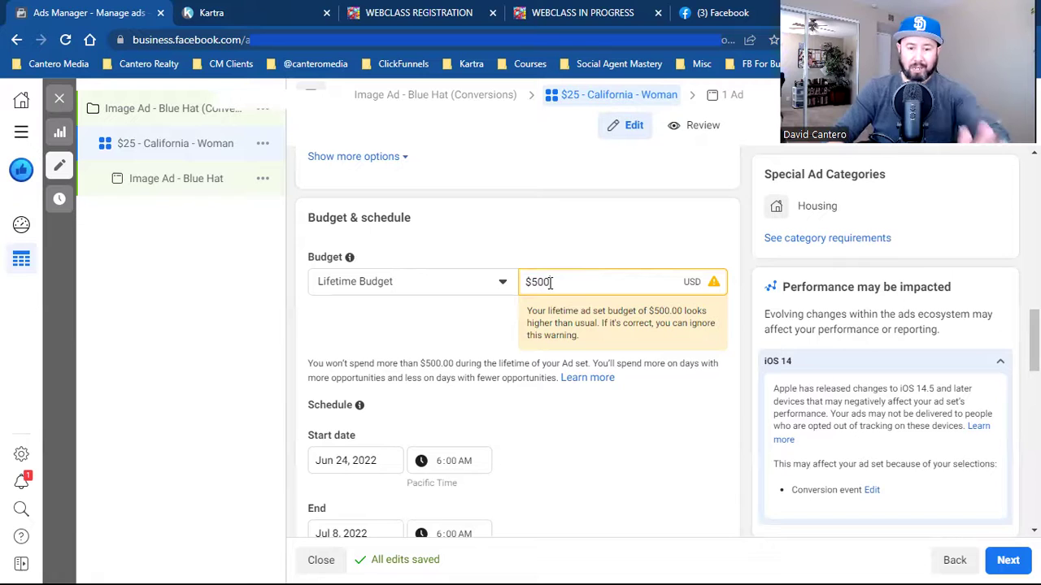
{"action": "scroll", "coordinate": [550, 285], "scroll_direction": "down", "scroll_amount": 3}
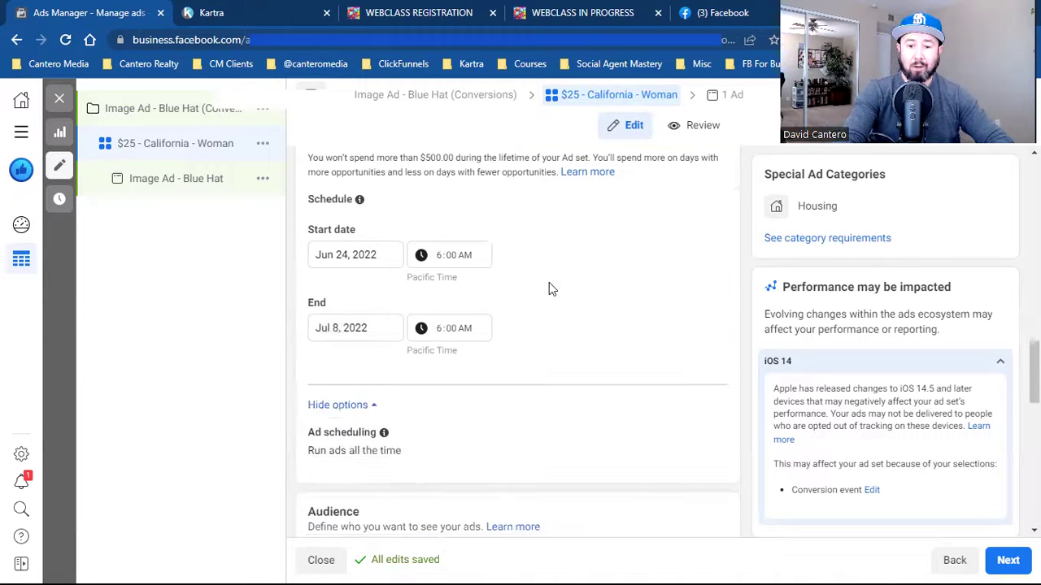
{"action": "scroll", "coordinate": [568, 301], "scroll_direction": "up", "scroll_amount": 3}
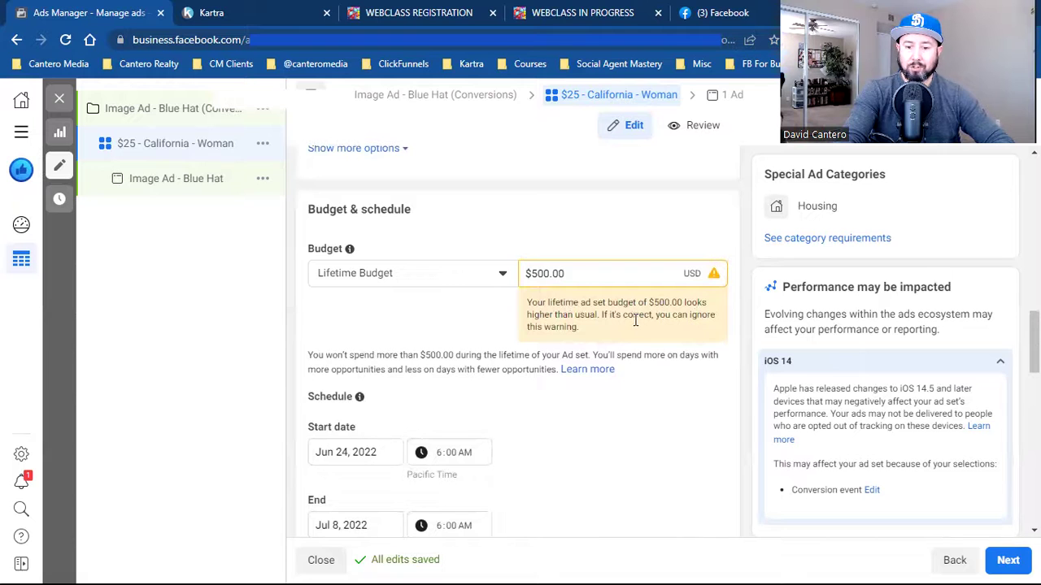
{"action": "scroll", "coordinate": [644, 414], "scroll_direction": "down", "scroll_amount": 3}
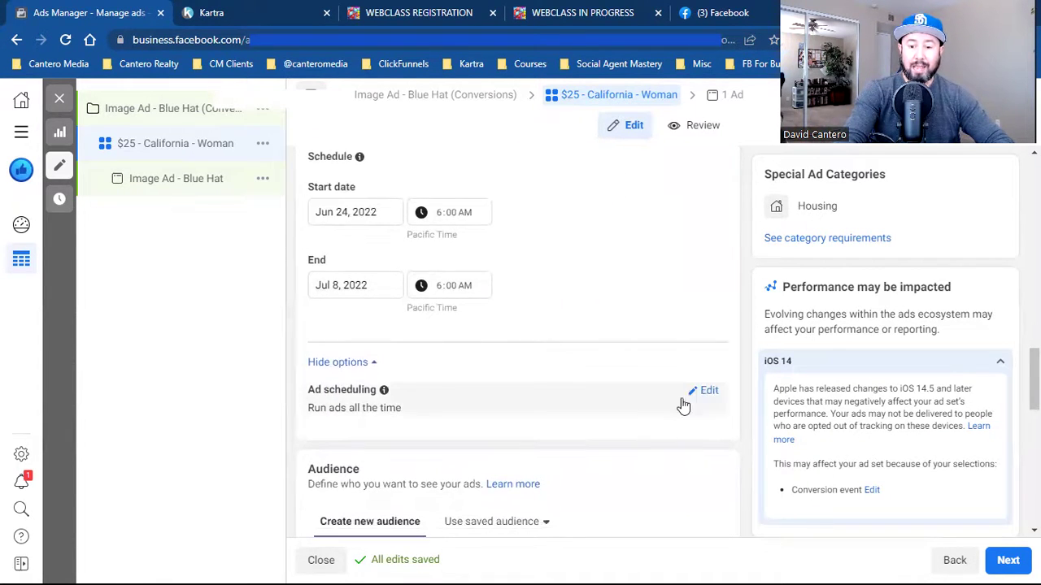
- Turn on Run ads on a schedule under Ad scheduling, leaving the weekly hours grid empty
{"action": "left_click", "coordinate": [705, 391]}
{"action": "scroll", "coordinate": [705, 393], "scroll_direction": "down", "scroll_amount": 1}
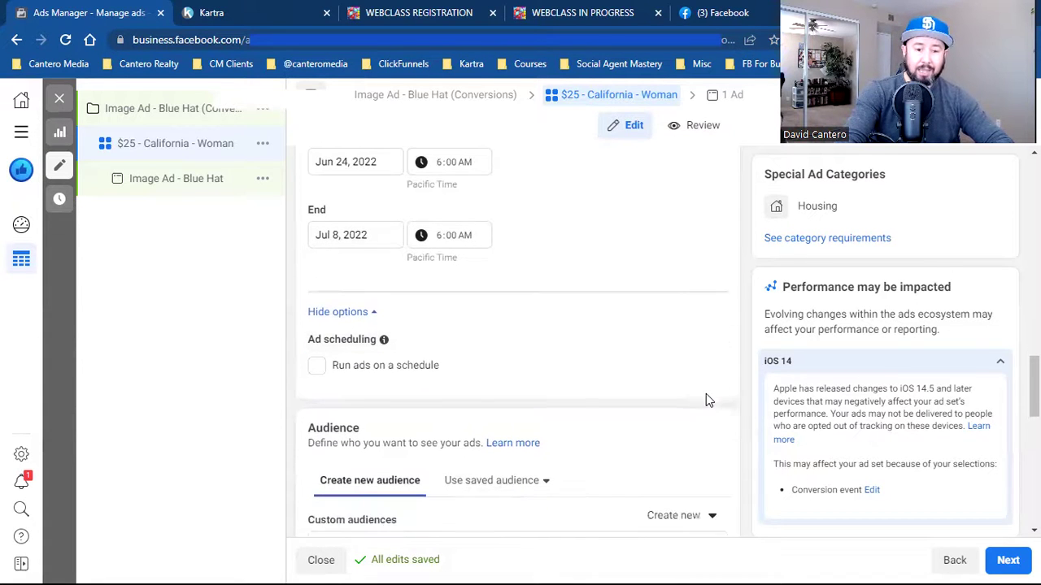
{"action": "left_click", "coordinate": [317, 357]}
{"action": "scroll", "coordinate": [488, 342], "scroll_direction": "down", "scroll_amount": 3}
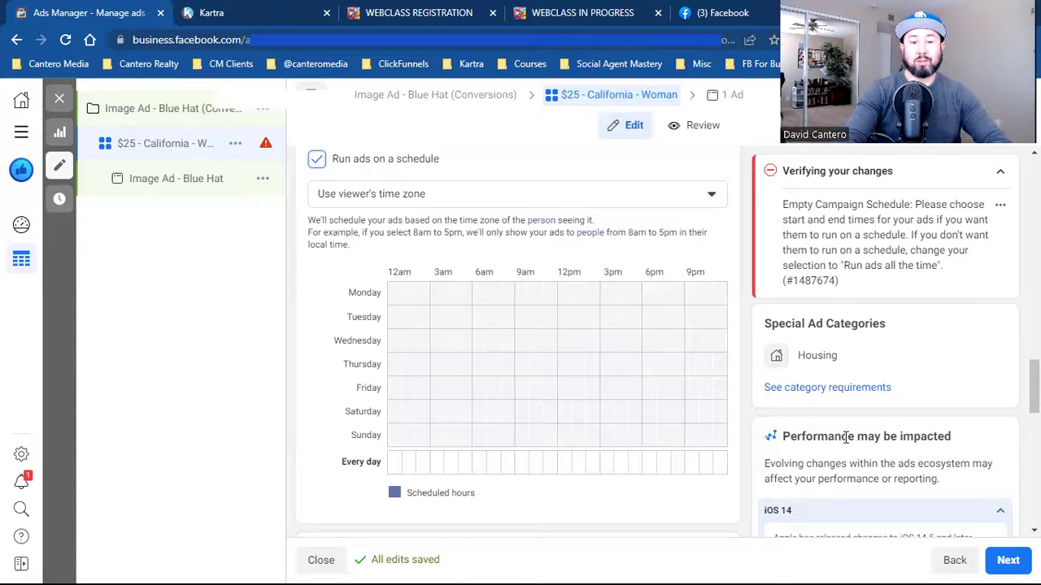
{"action": "scroll", "coordinate": [845, 436], "scroll_direction": "up", "scroll_amount": 3}
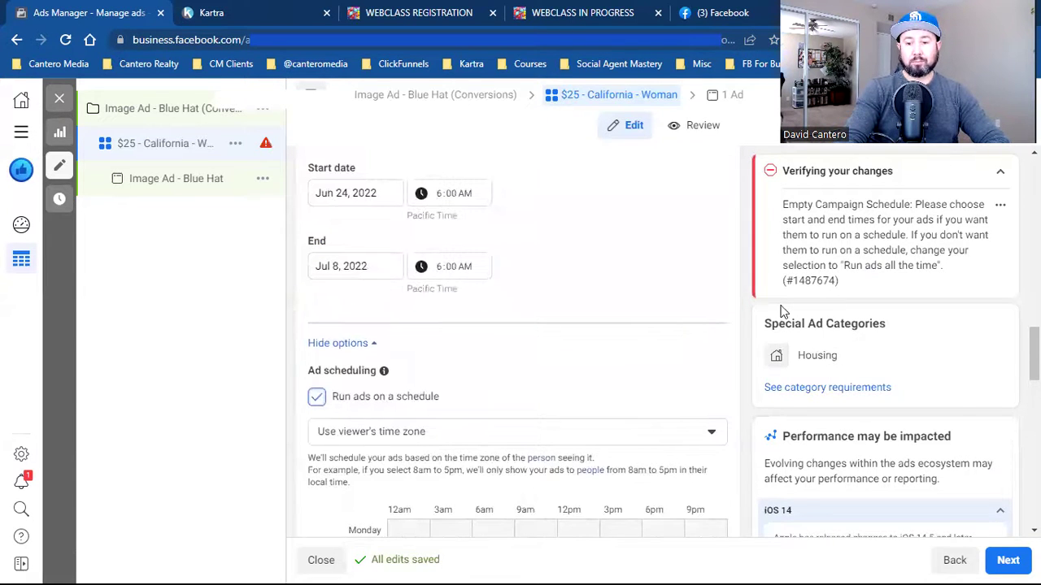
{"action": "scroll", "coordinate": [699, 325], "scroll_direction": "up", "scroll_amount": 3}
{"action": "scroll", "coordinate": [699, 325], "scroll_direction": "up", "scroll_amount": 1}
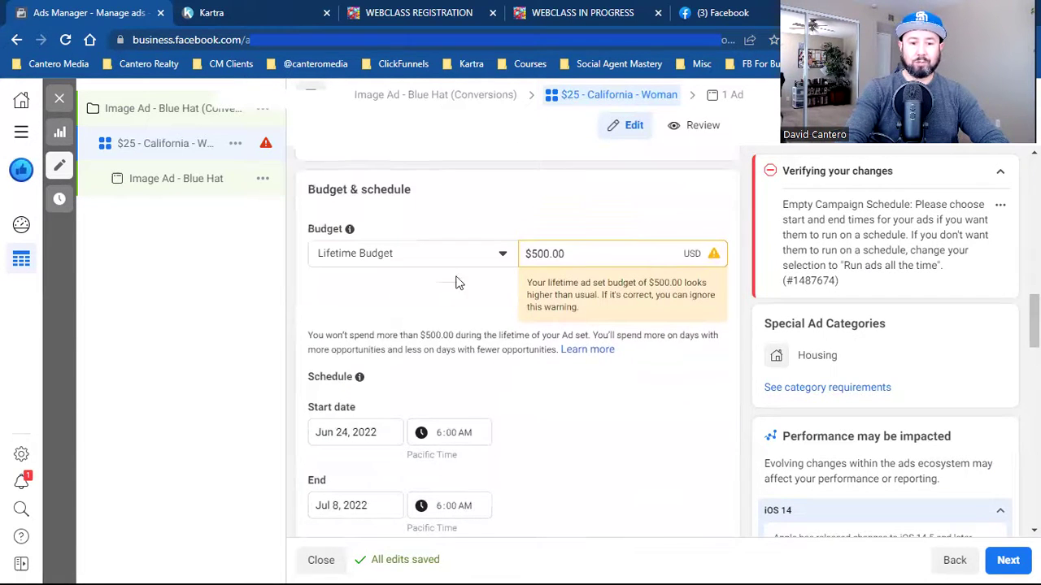
- Switch the budget back to Daily Budget and replace $25.00 with $33
{"action": "left_click", "coordinate": [411, 253]}
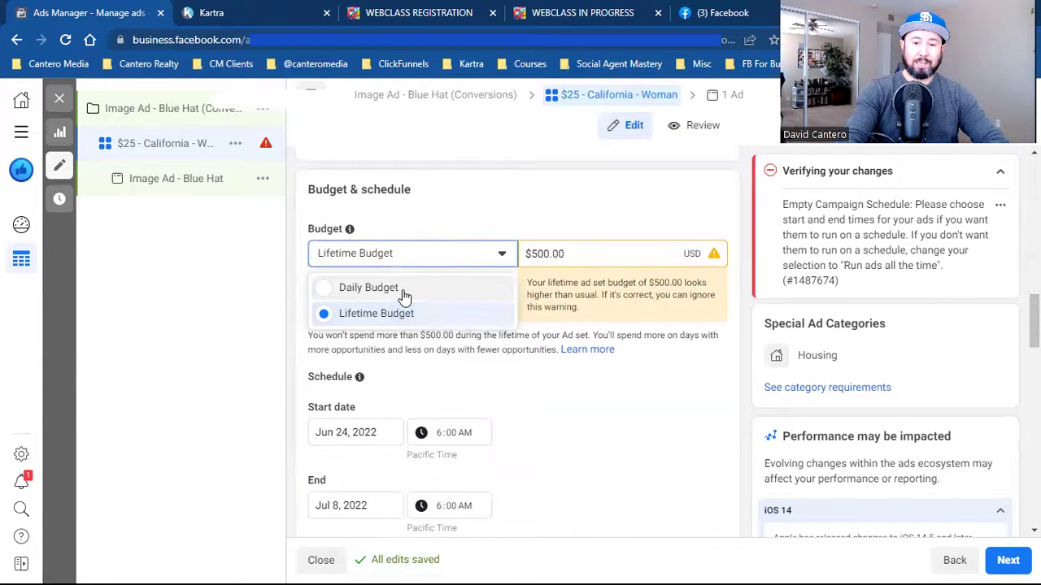
{"action": "left_click", "coordinate": [405, 291]}
{"action": "triple_click", "coordinate": [542, 254]}
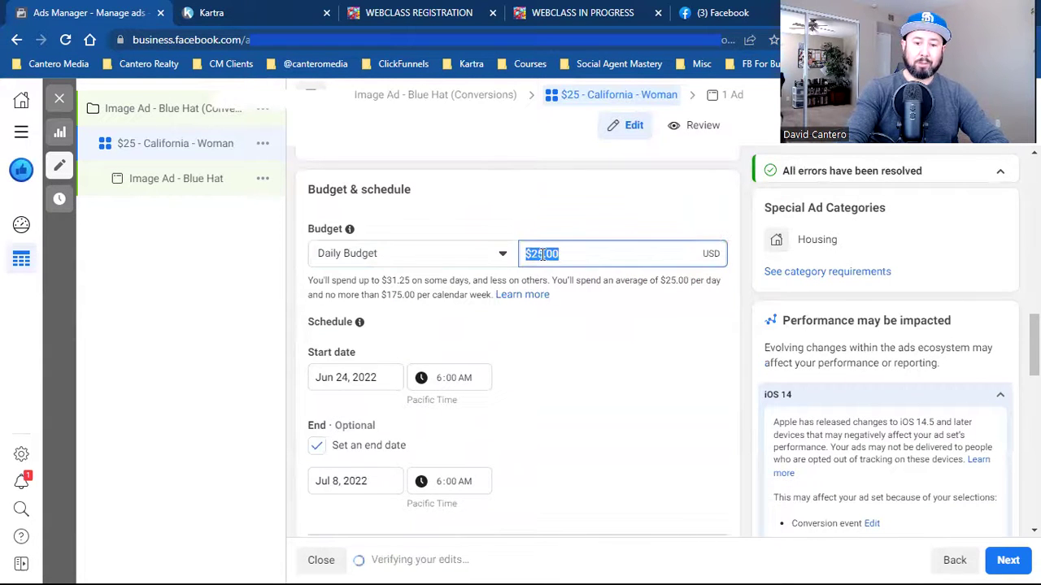
{"action": "type", "text": "33"}
{"action": "left_click", "coordinate": [597, 360]}
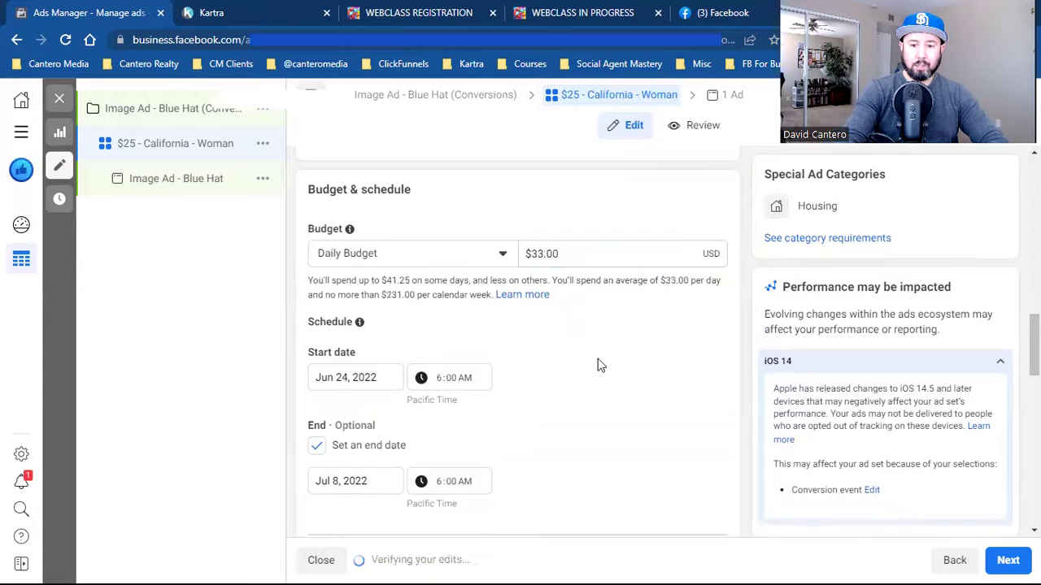
{"action": "scroll", "coordinate": [597, 360], "scroll_direction": "down", "scroll_amount": 4}
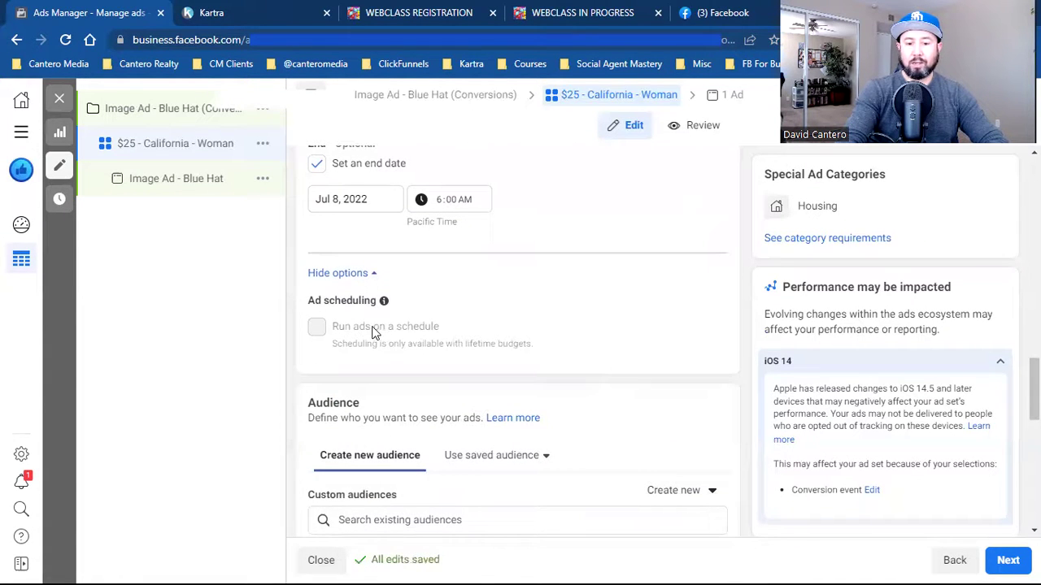
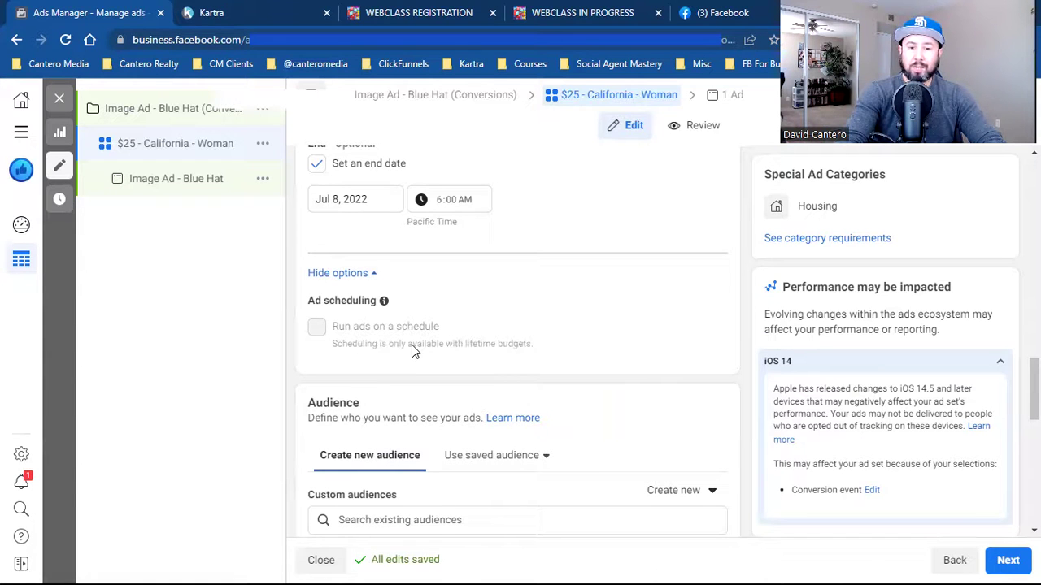
- Browse the existing audiences, filtered to the Custom Audience list, then close it
{"action": "scroll", "coordinate": [624, 331], "scroll_direction": "down", "scroll_amount": 2}
{"action": "scroll", "coordinate": [624, 332], "scroll_direction": "down", "scroll_amount": 1}
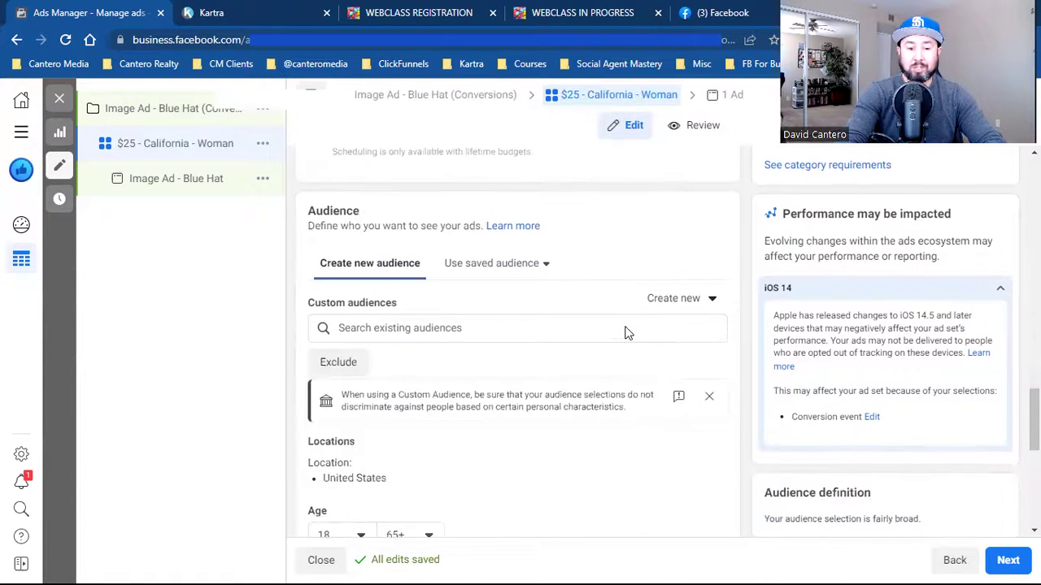
{"action": "scroll", "coordinate": [625, 330], "scroll_direction": "down", "scroll_amount": 1}
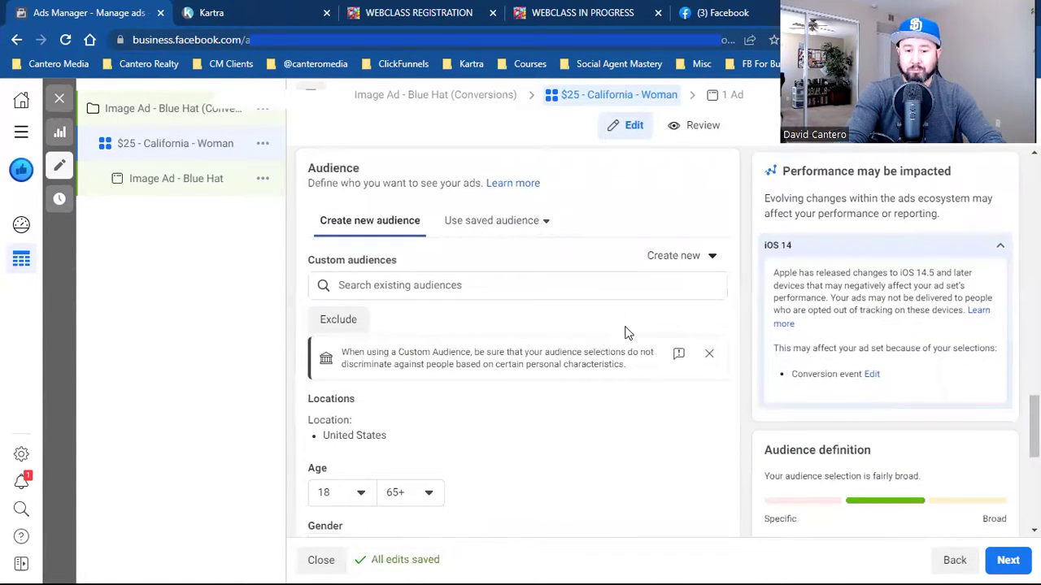
{"action": "left_click", "coordinate": [431, 285]}
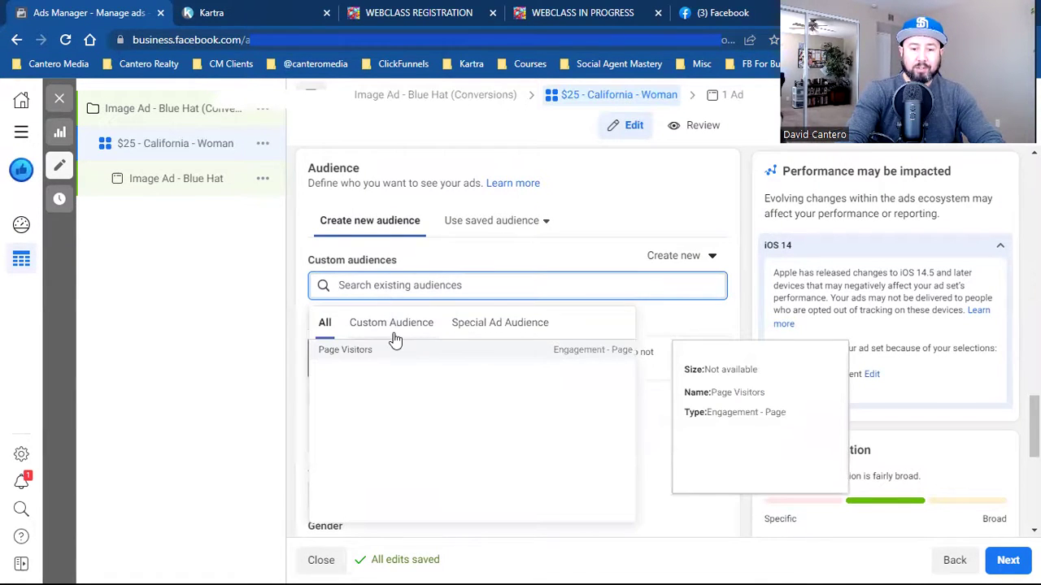
{"action": "left_click", "coordinate": [394, 335]}
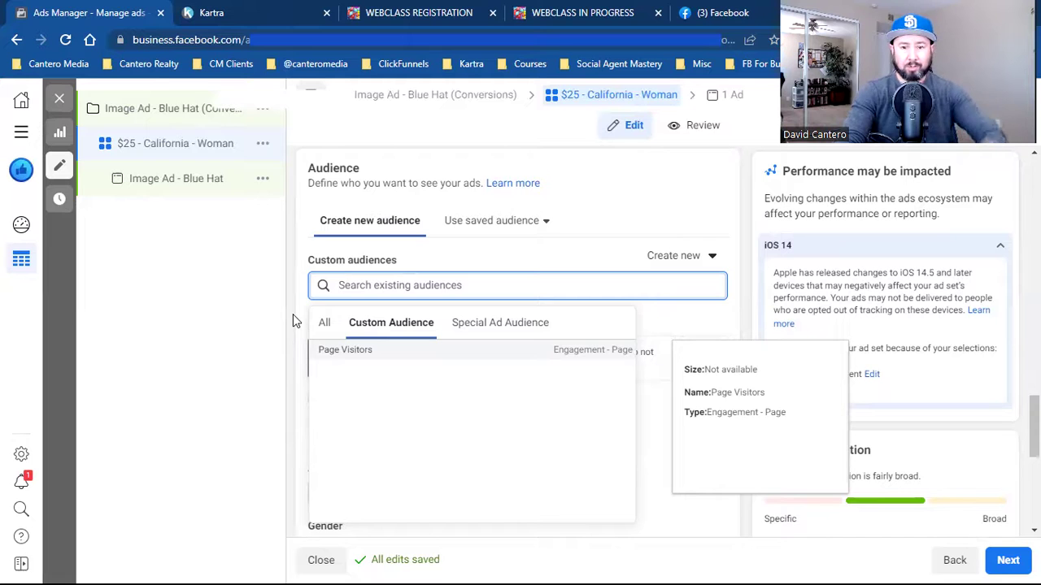
{"action": "left_click", "coordinate": [294, 315]}
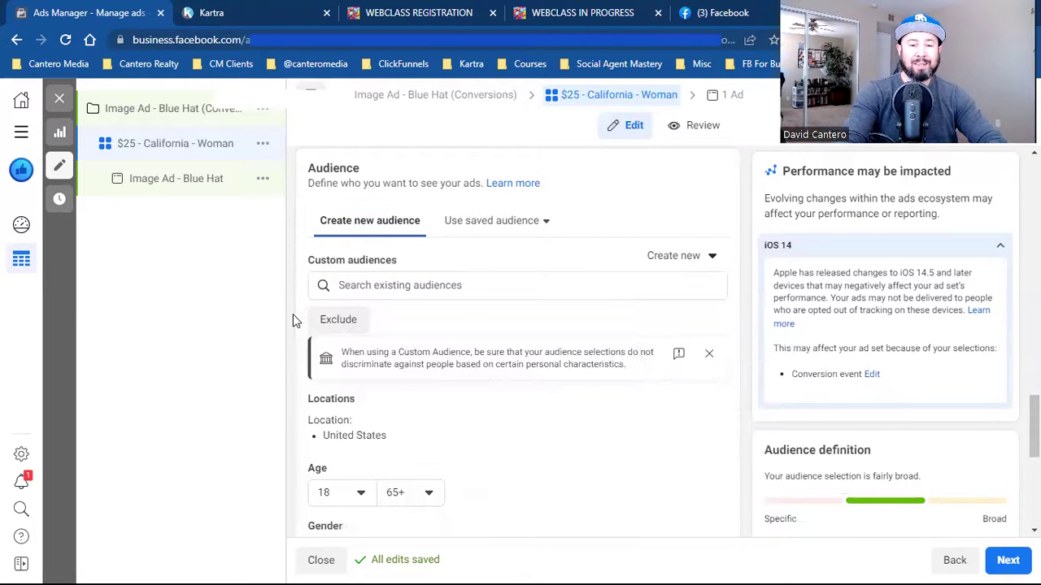
- Add an Exclude field to the custom audiences and switch to the webclass registration page
{"action": "left_click", "coordinate": [338, 320]}
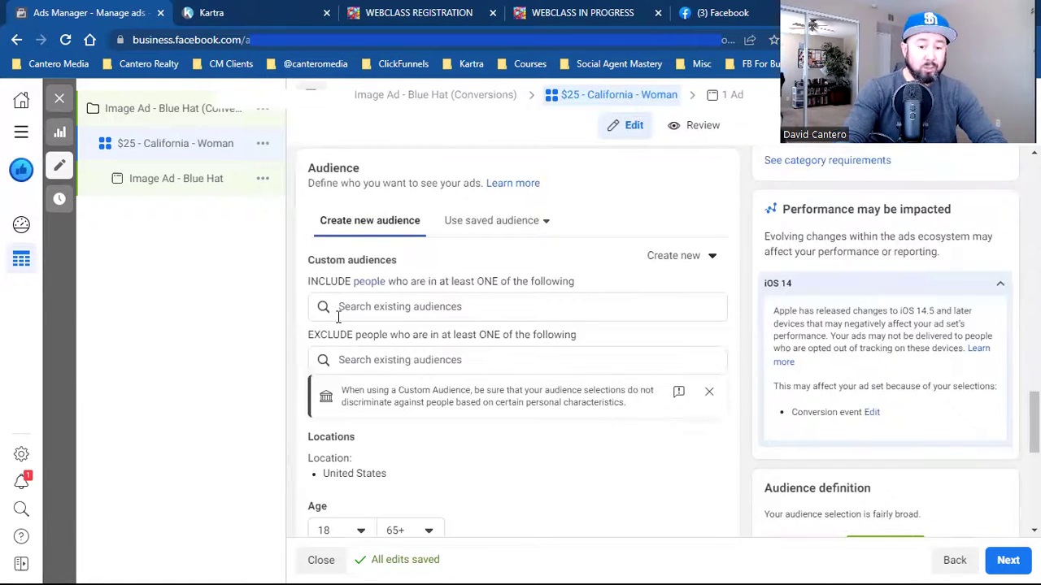
{"action": "left_click", "coordinate": [374, 324]}
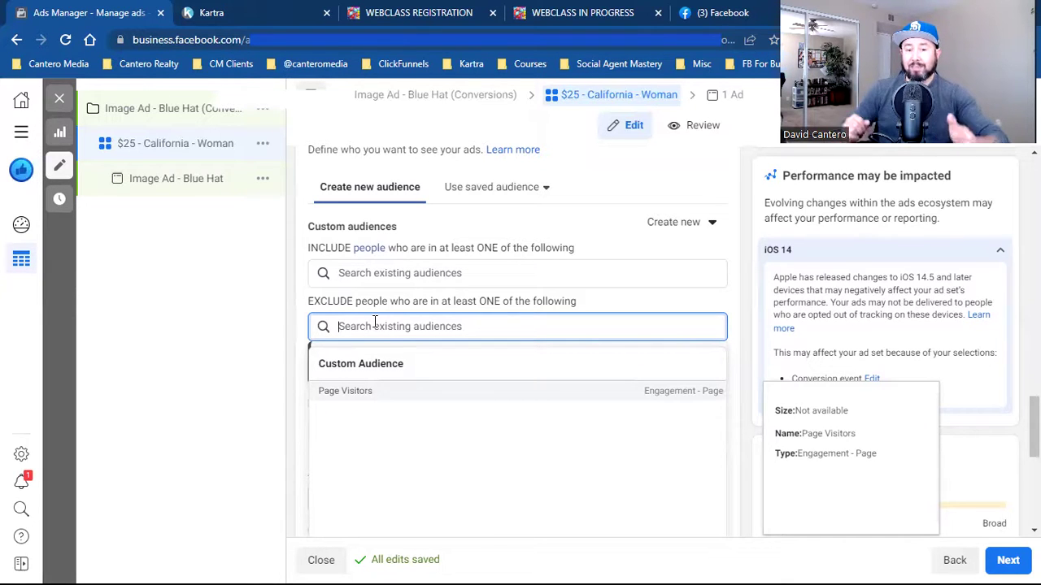
{"action": "left_click", "coordinate": [418, 9]}
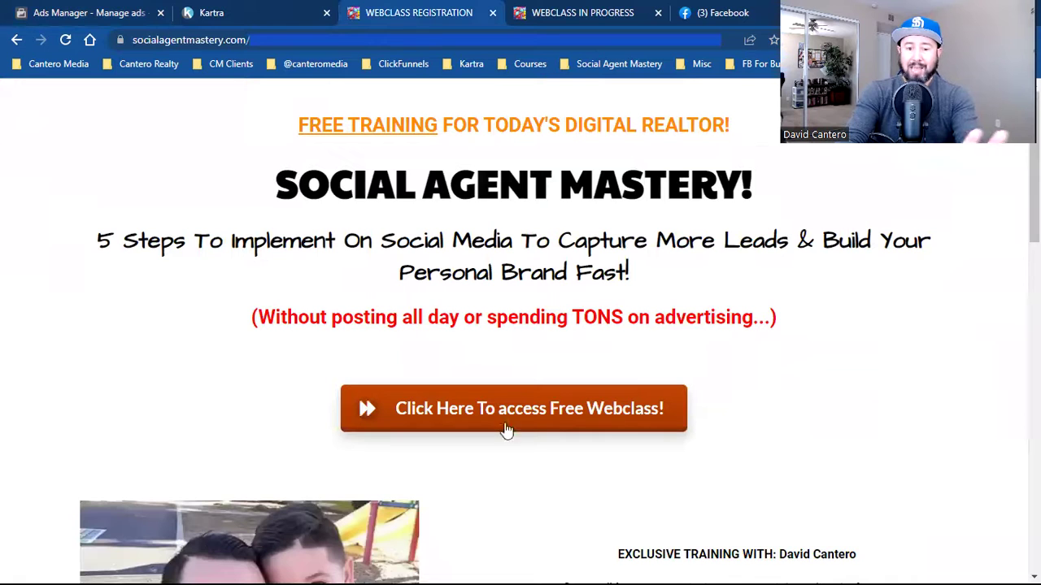
- Check the webclass-in-progress page's web address, then reopen the Ads Manager exclude audience list
{"action": "left_click", "coordinate": [601, 11]}
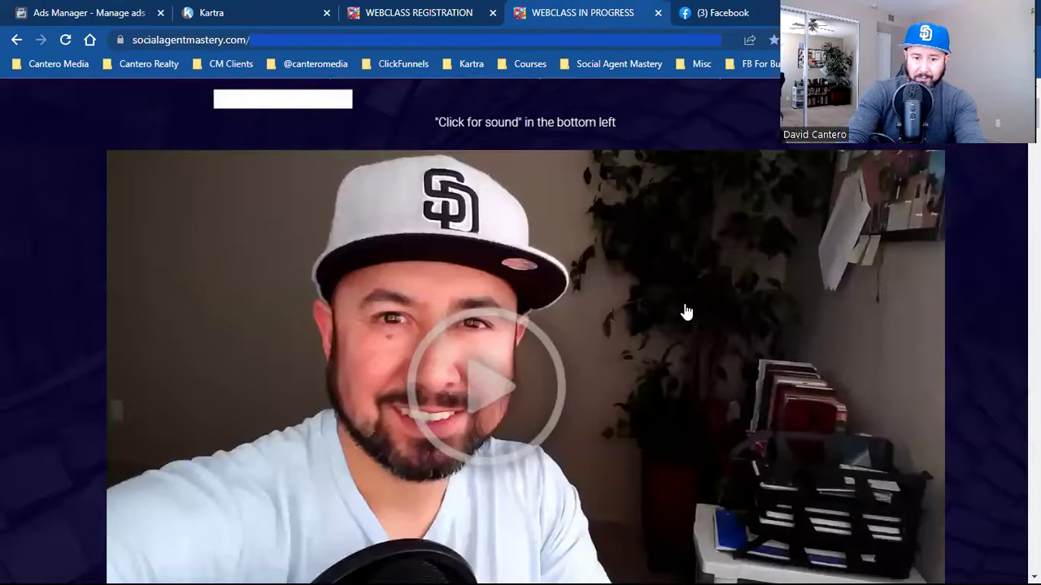
{"action": "left_click", "coordinate": [196, 39]}
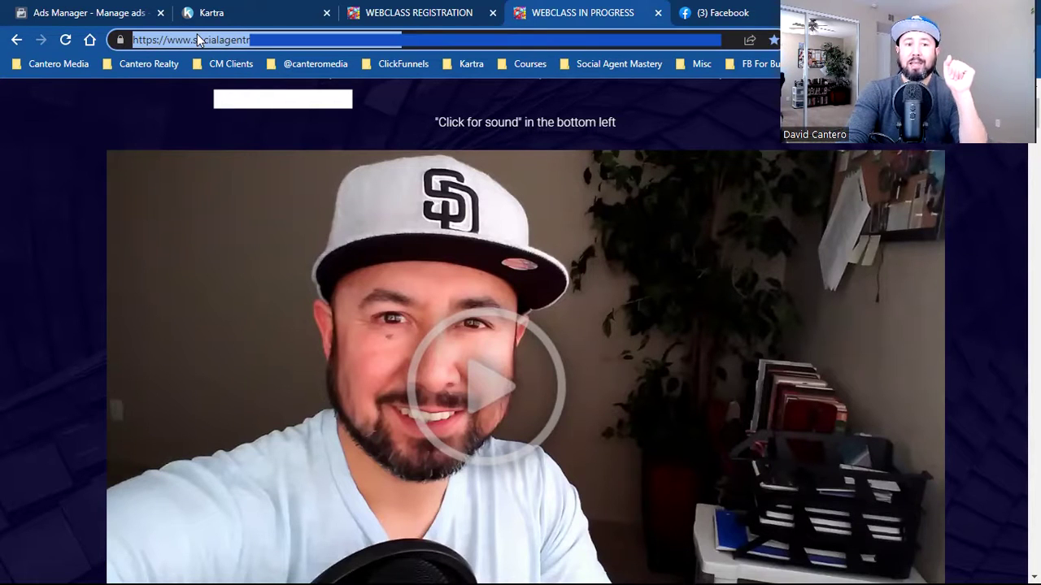
{"action": "left_click", "coordinate": [73, 10]}
{"action": "left_click", "coordinate": [387, 324]}
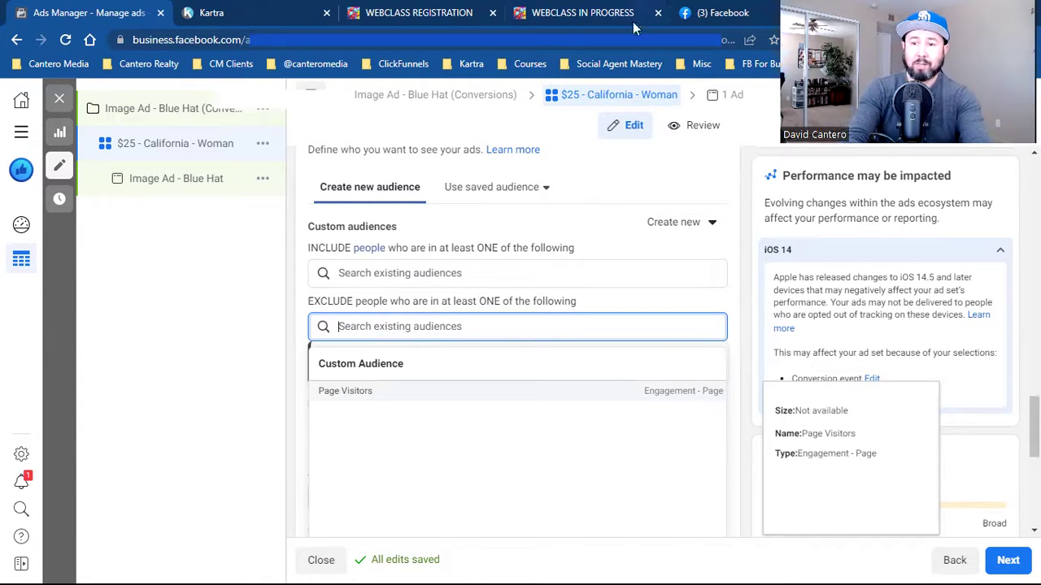
- Sign up through the Seller Guide opt-in form from the CM Clients bookmarks with an edited e-mail
{"action": "key", "text": "ctrl+t"}
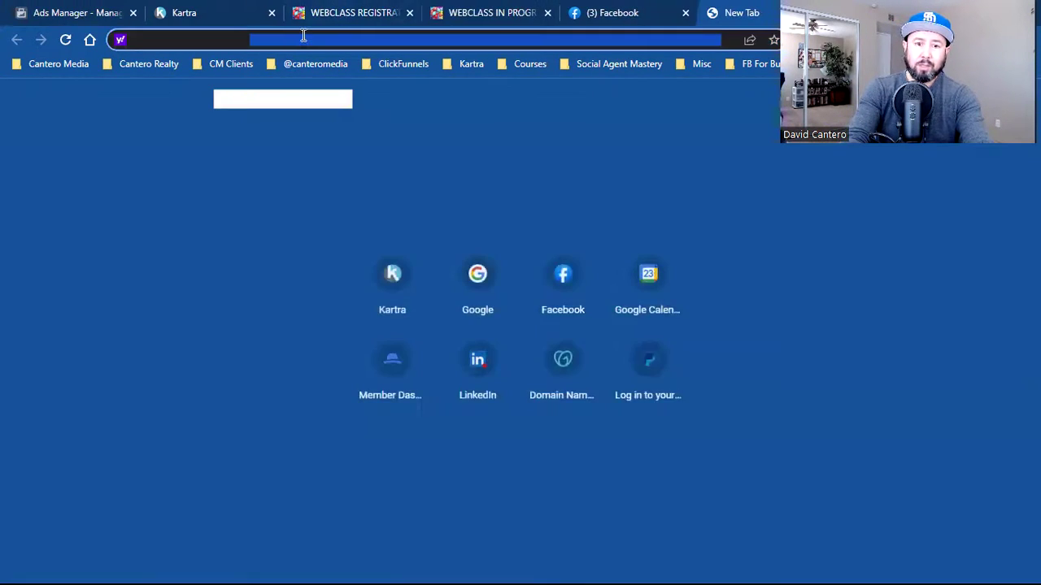
{"action": "left_click", "coordinate": [229, 64]}
{"action": "left_click", "coordinate": [272, 130]}
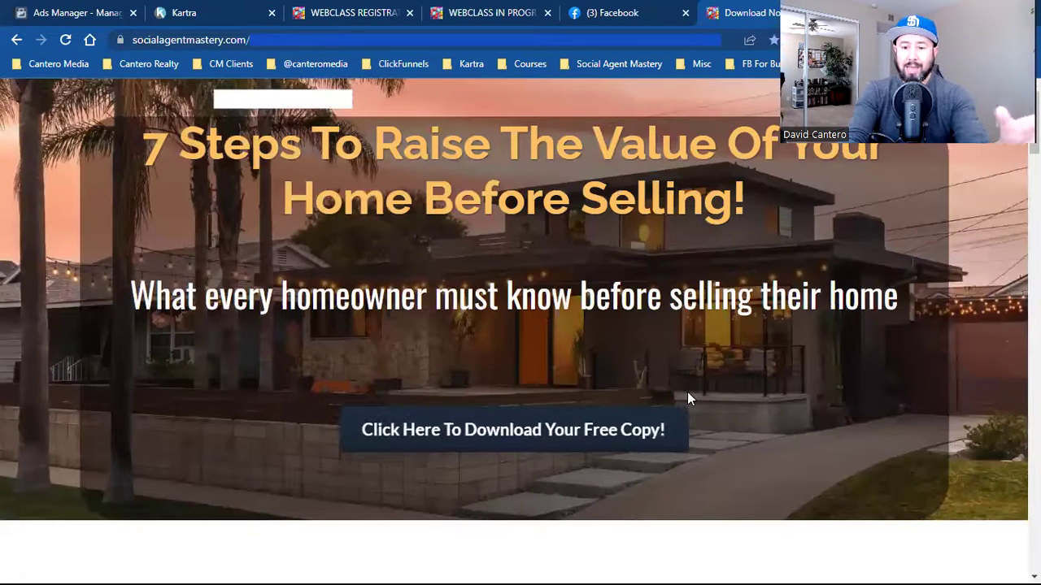
{"action": "left_click", "coordinate": [593, 430]}
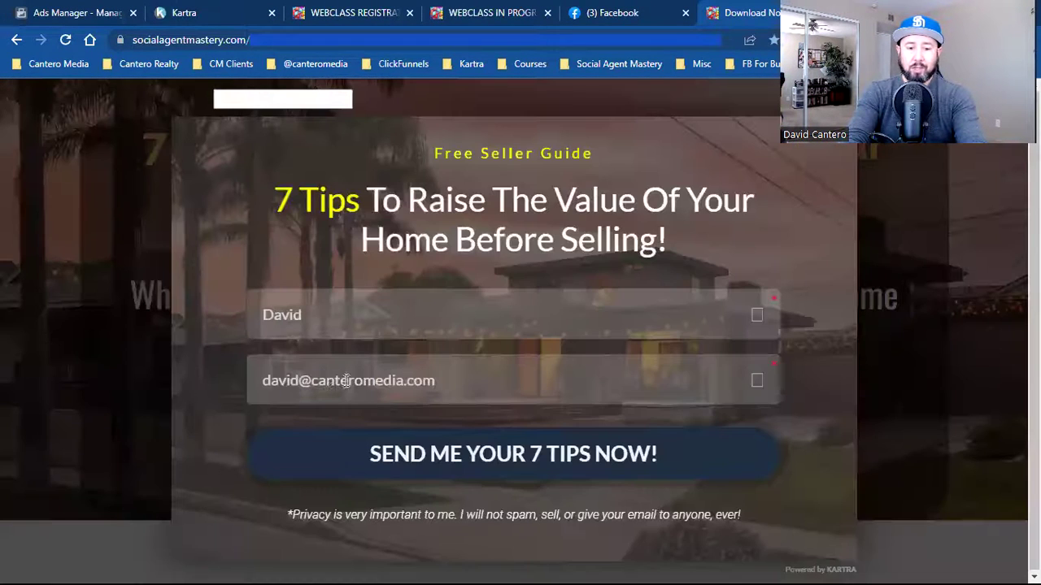
{"action": "left_click", "coordinate": [293, 386]}
{"action": "type", "text": "fd"}
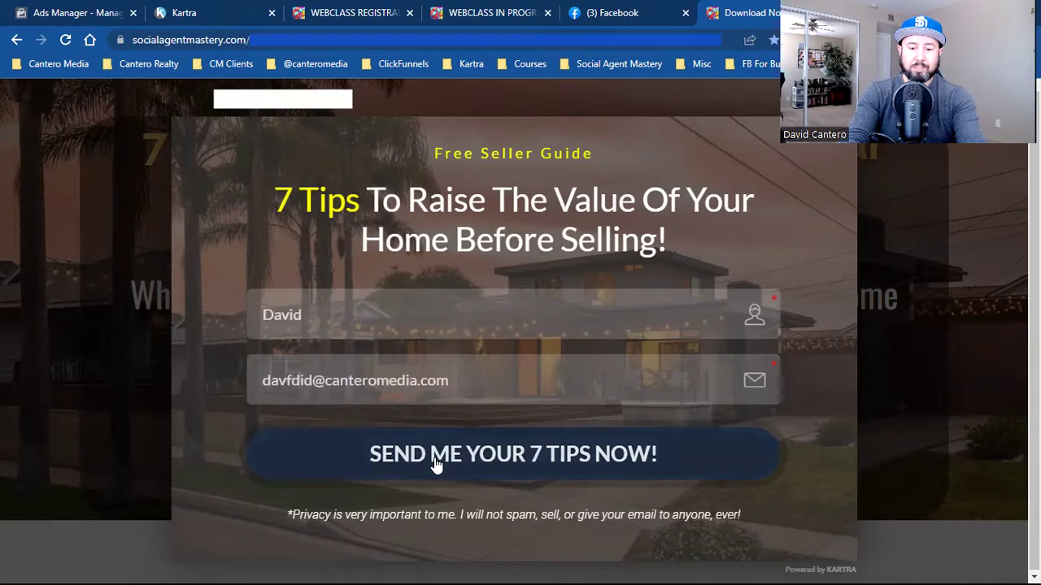
{"action": "left_click", "coordinate": [435, 456]}
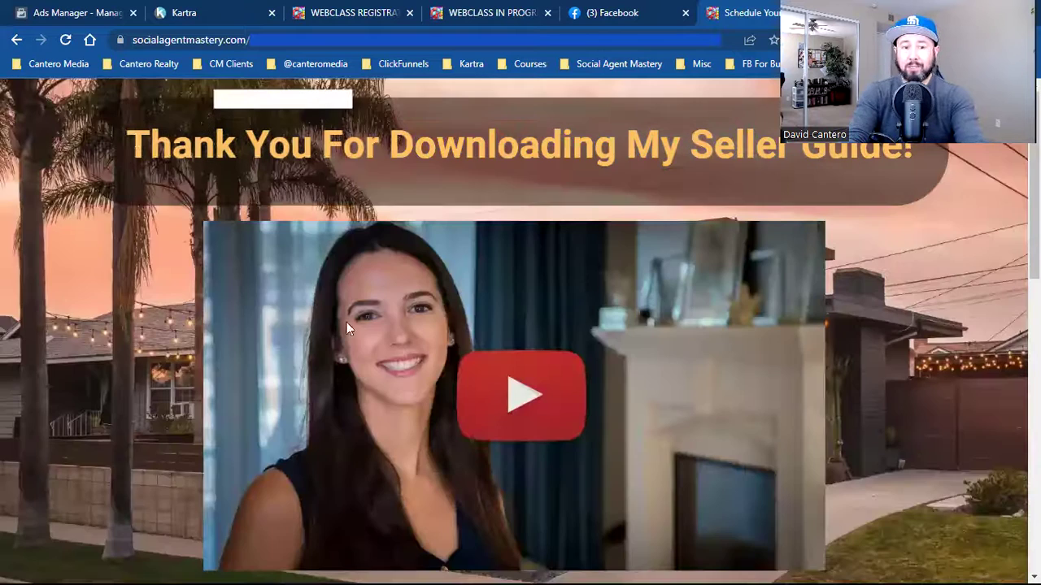
- Inspect the thank-you page's web address, then return to Ads Manager
{"action": "left_click", "coordinate": [197, 39]}
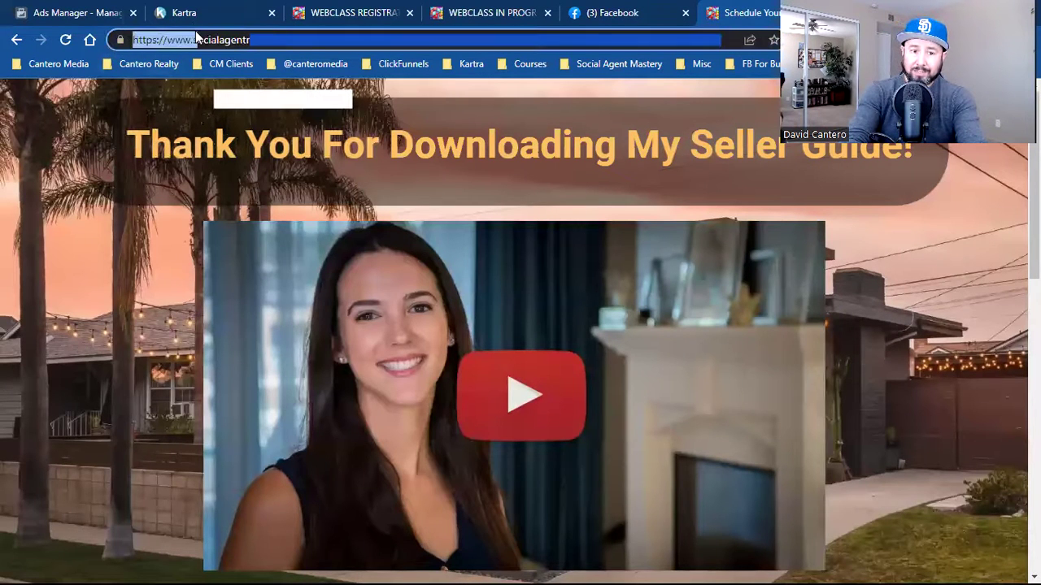
{"action": "left_click_drag", "start_coordinate": [200, 36], "coordinate": [210, 47]}
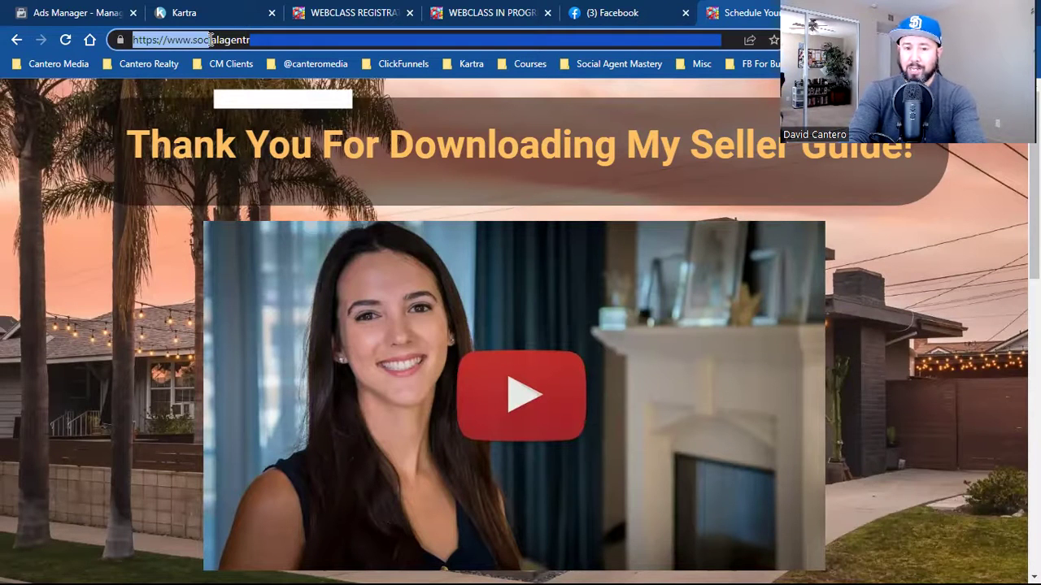
{"action": "left_click_drag", "start_coordinate": [210, 40], "coordinate": [223, 40]}
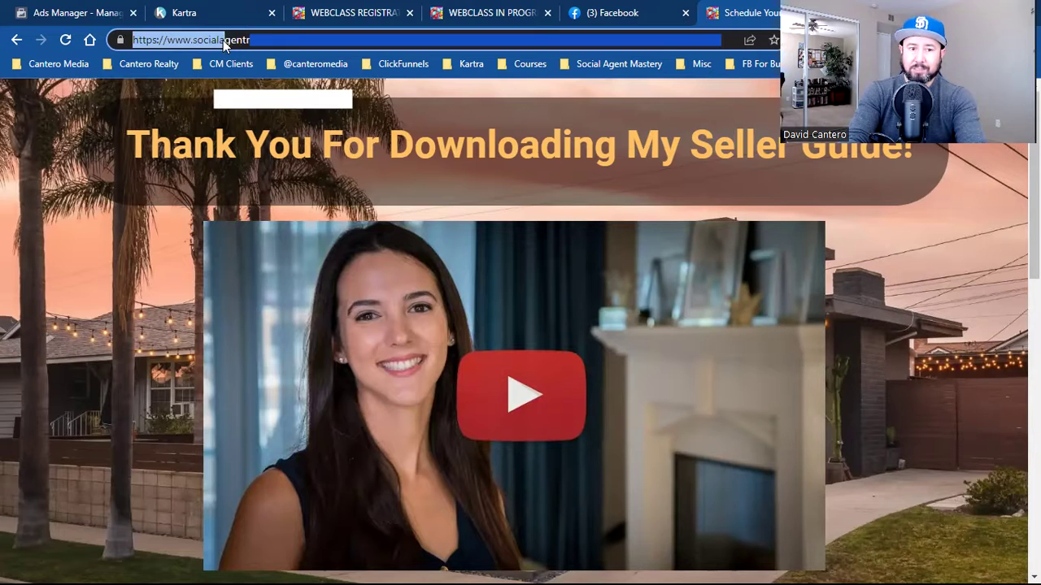
{"action": "left_click", "coordinate": [29, 8]}
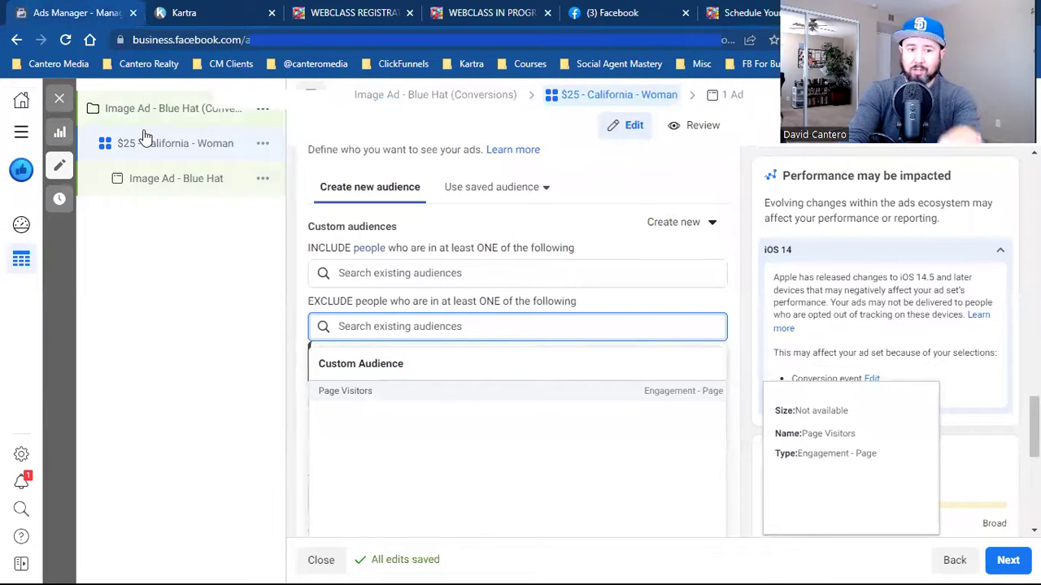
{"action": "left_click", "coordinate": [284, 453]}
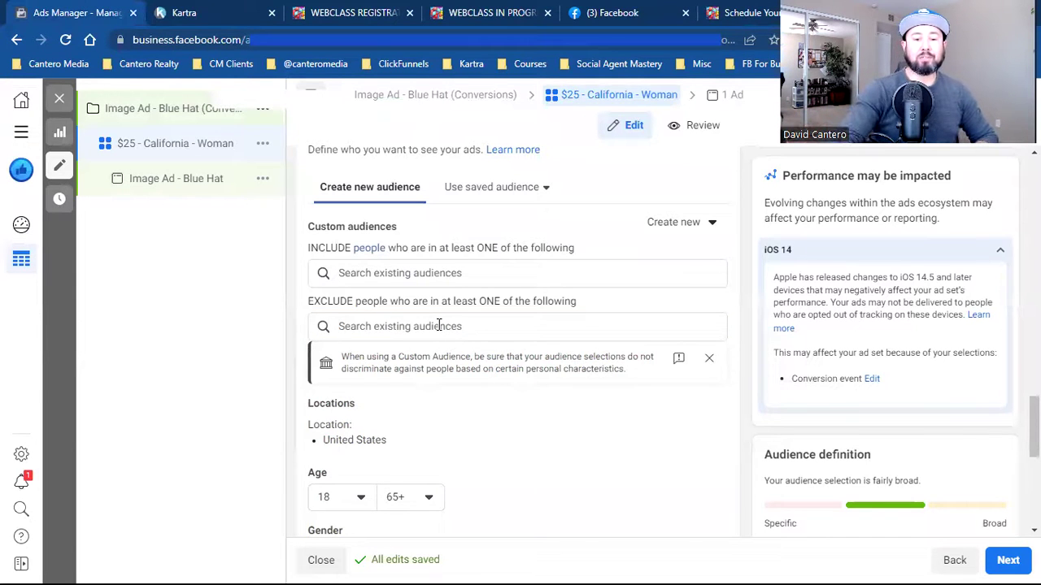
{"action": "left_click", "coordinate": [439, 326]}
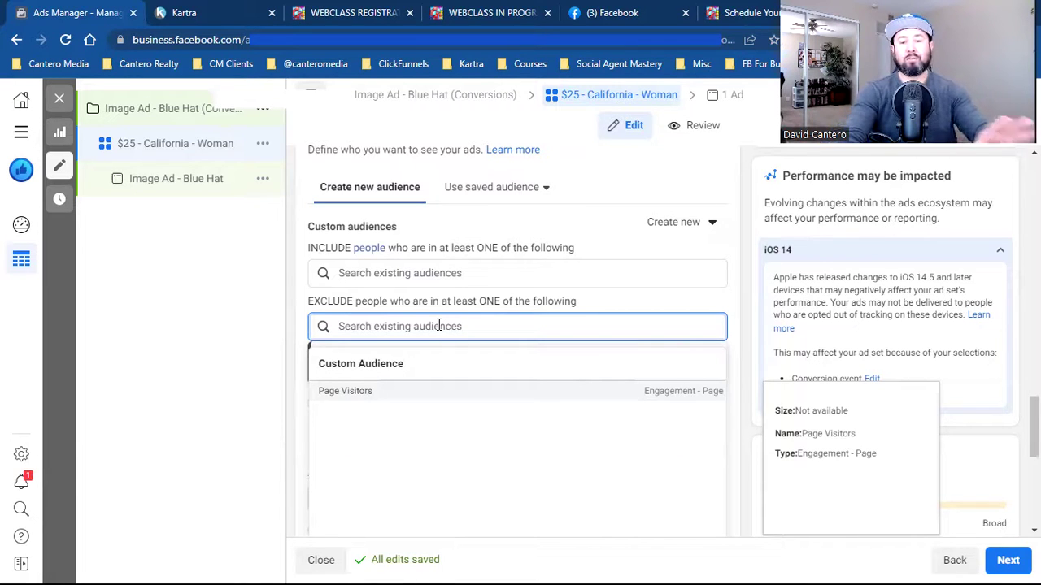
{"action": "left_click", "coordinate": [301, 313]}
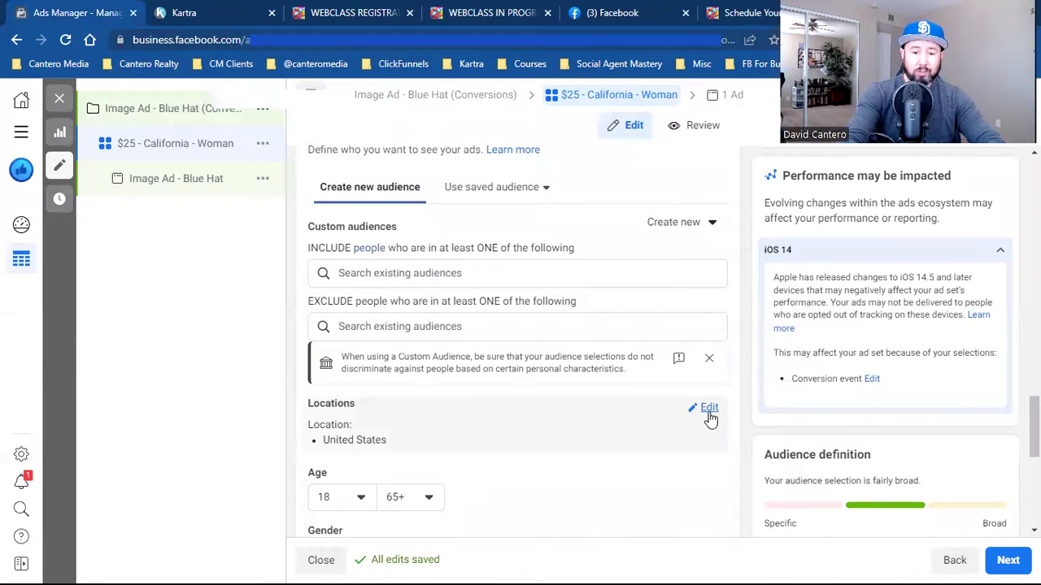
{"action": "left_click", "coordinate": [706, 412]}
{"action": "scroll", "coordinate": [709, 418], "scroll_direction": "down", "scroll_amount": 1}
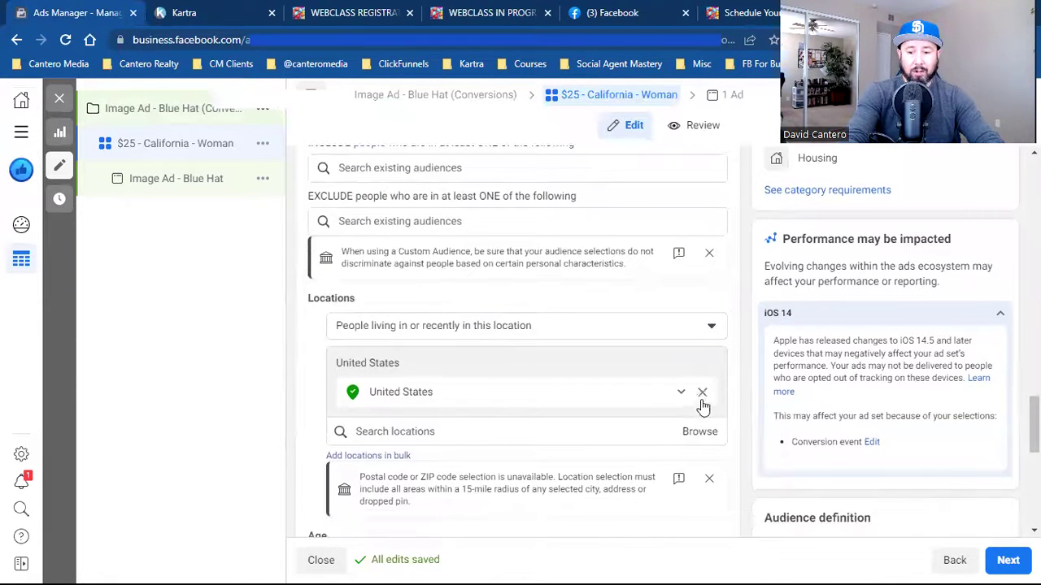
{"action": "left_click", "coordinate": [703, 395]}
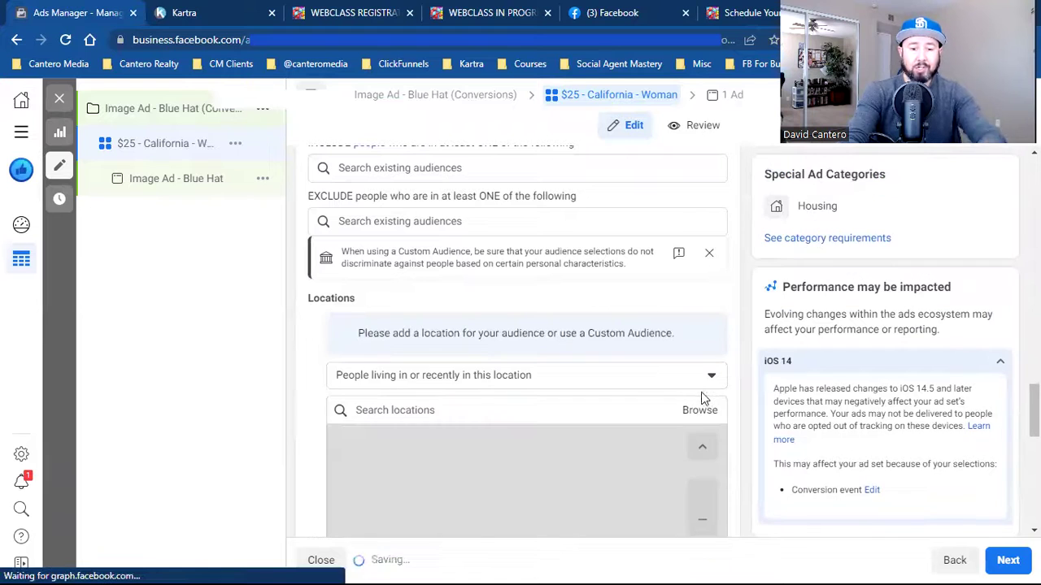
{"action": "left_click", "coordinate": [568, 406]}
{"action": "type", "text": "california"}
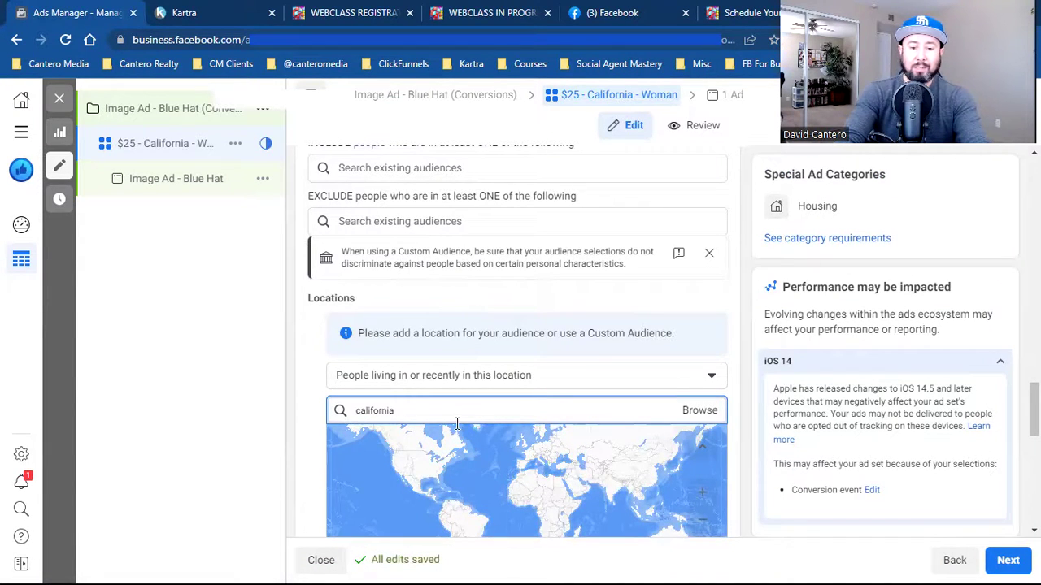
{"action": "scroll", "coordinate": [457, 423], "scroll_direction": "down", "scroll_amount": 1}
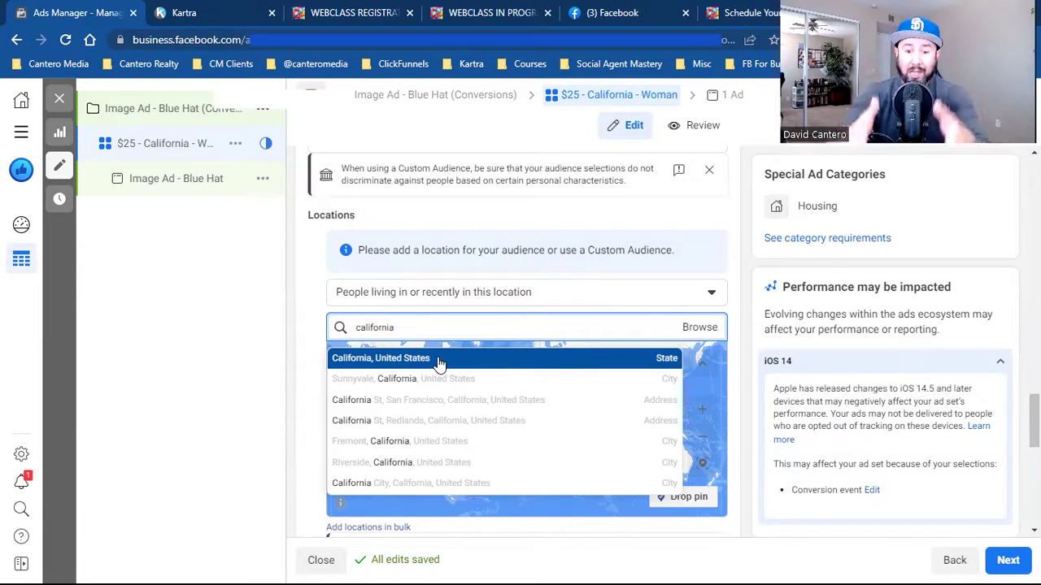
{"action": "key", "text": "BackSpace"}
{"action": "key", "text": "BackSpace"}
{"action": "key", "text": "BackSpace"}
{"action": "key", "text": "BackSpace"}
{"action": "key", "text": "BackSpace"}
{"action": "key", "text": "BackSpace"}
{"action": "key", "text": "BackSpace"}
{"action": "key", "text": "BackSpace"}
{"action": "key", "text": "BackSpace"}
{"action": "key", "text": "BackSpace"}
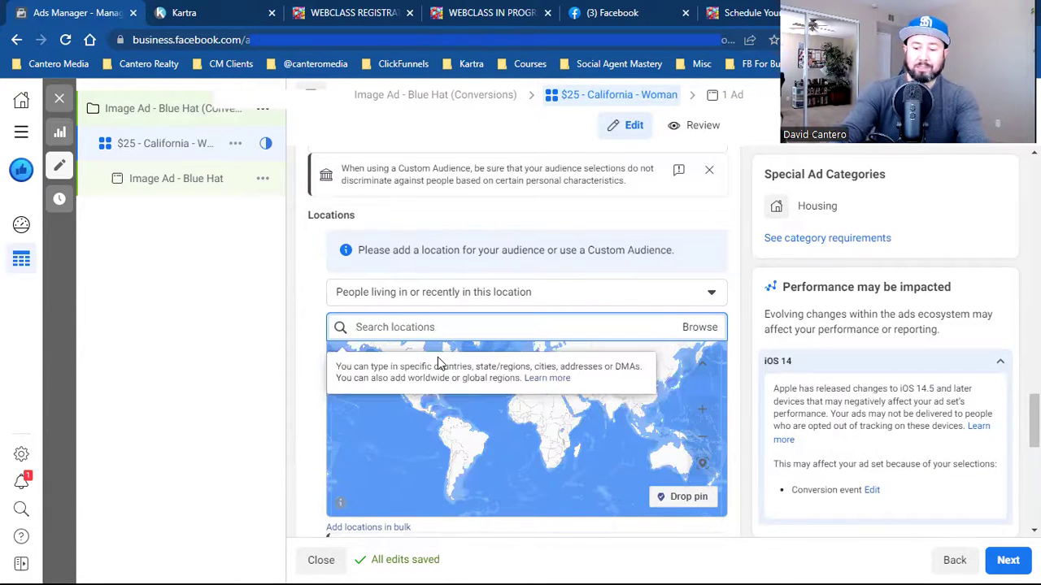
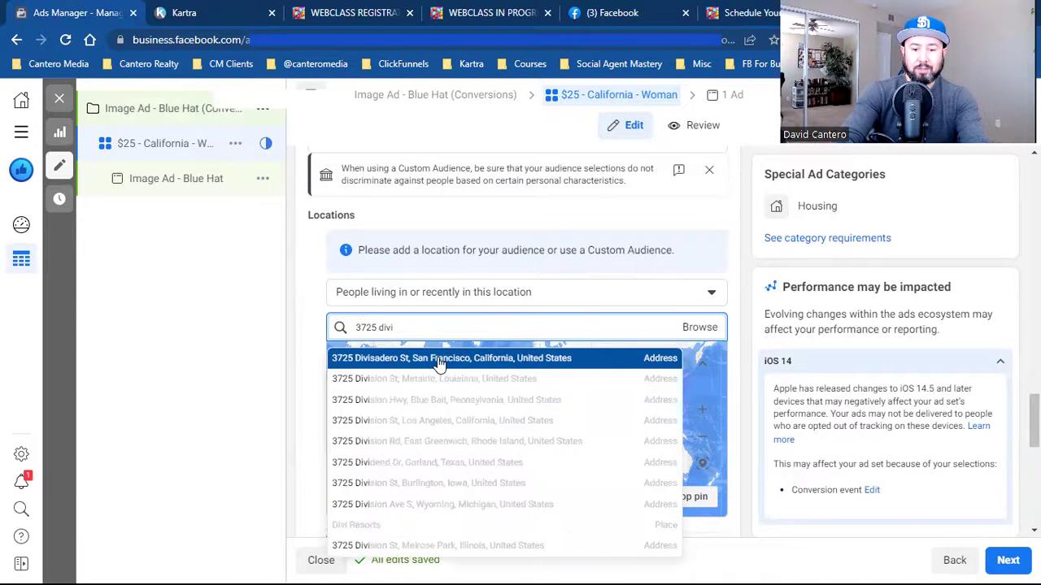
{"action": "left_click", "coordinate": [459, 359]}
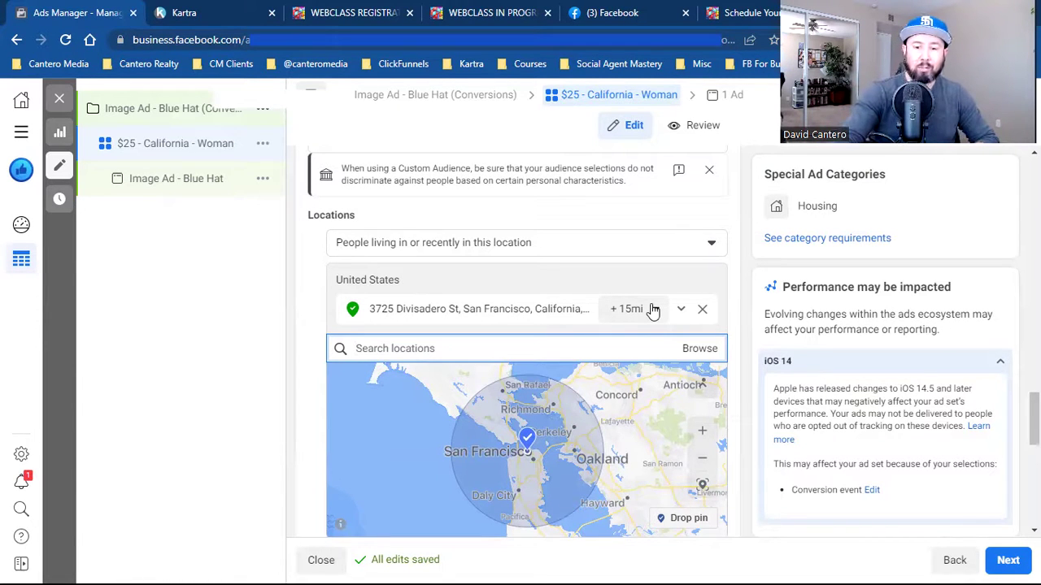
{"action": "left_click", "coordinate": [651, 309]}
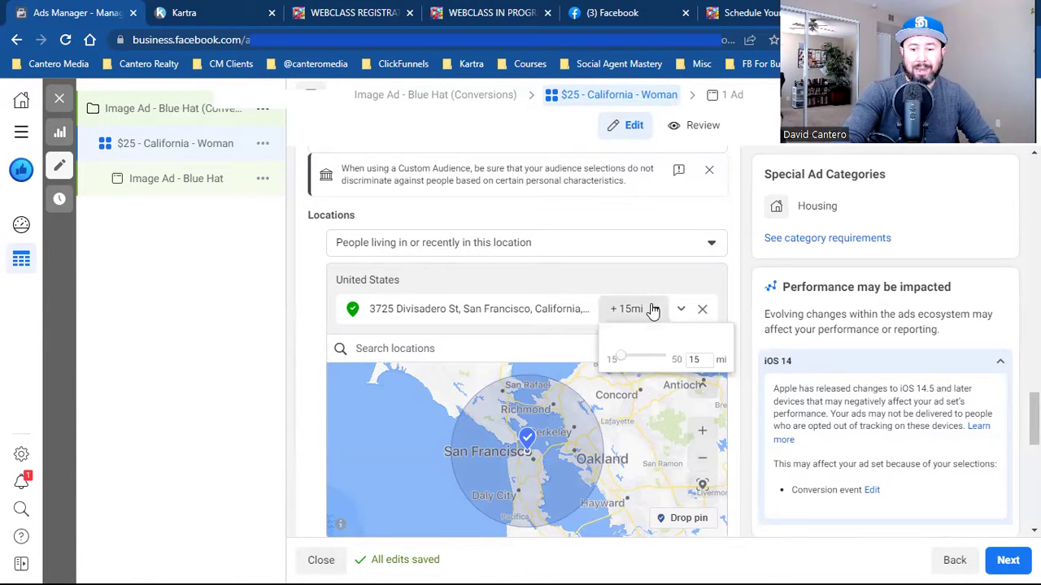
{"action": "double_click", "coordinate": [693, 360]}
{"action": "type", "text": "25"}
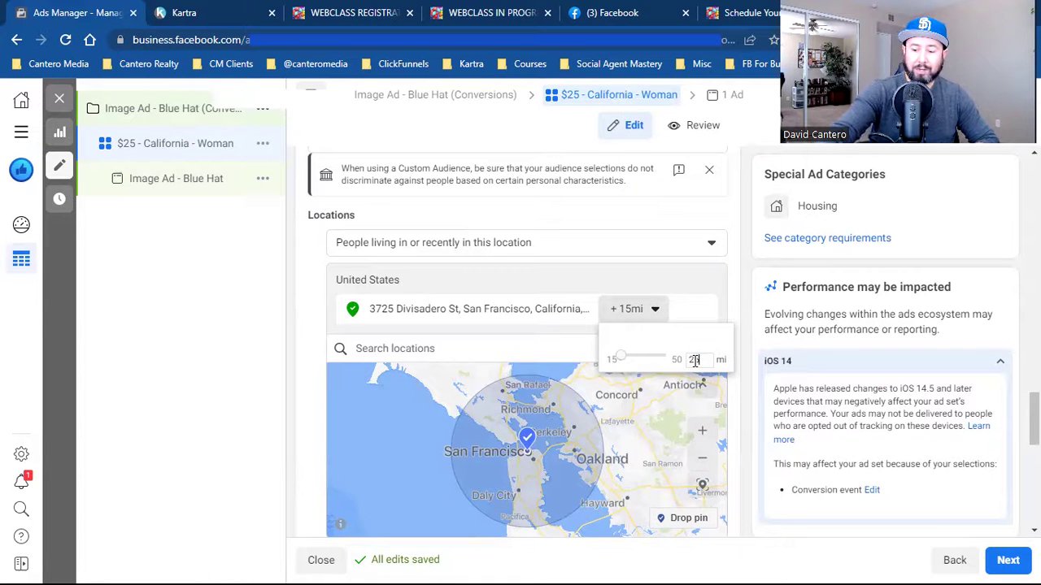
{"action": "key", "text": "Return"}
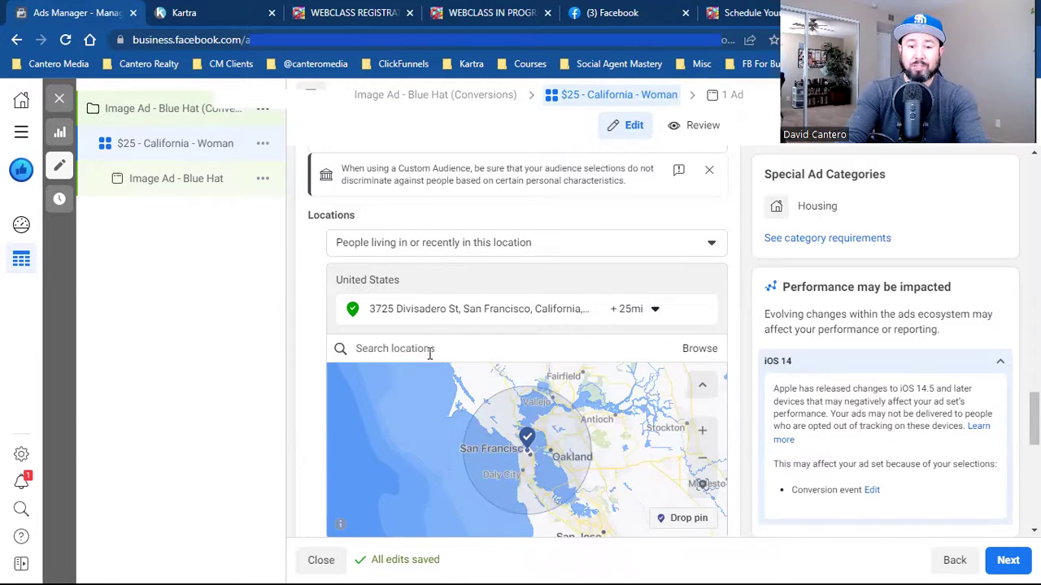
{"action": "scroll", "coordinate": [455, 409], "scroll_direction": "up", "scroll_amount": 5}
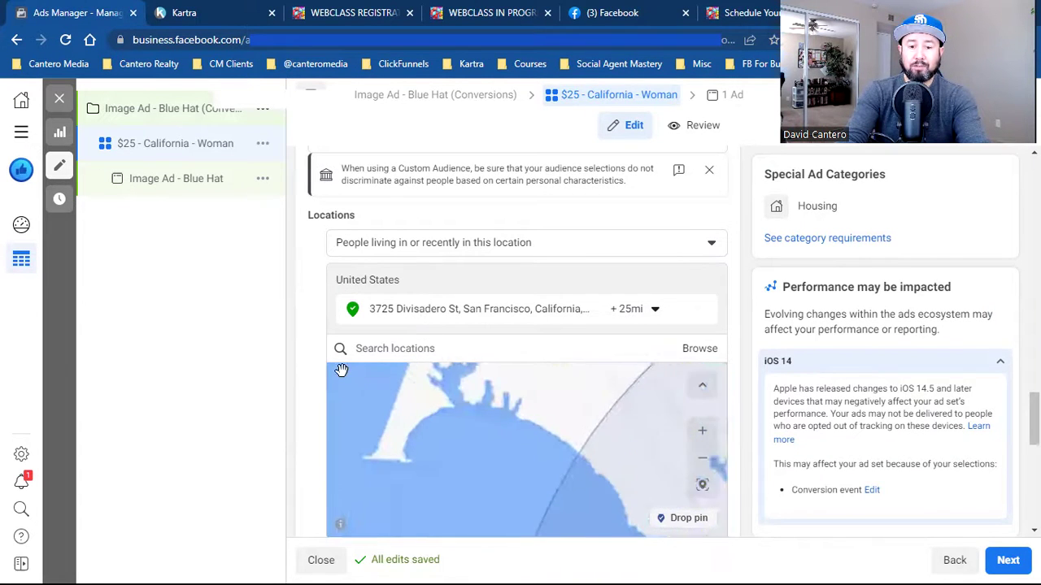
{"action": "scroll", "coordinate": [312, 365], "scroll_direction": "up", "scroll_amount": 15}
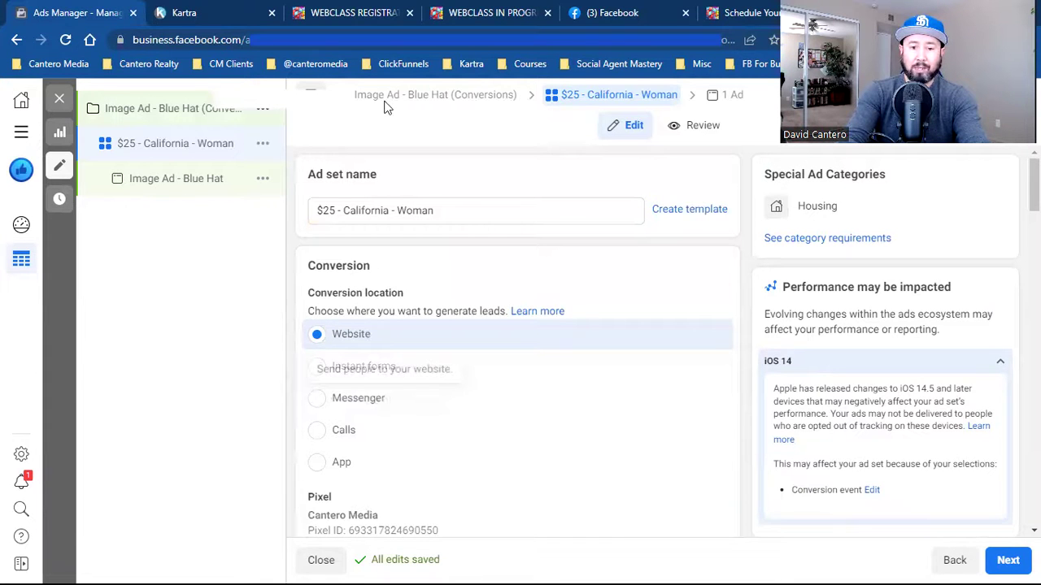
- Replace 'California' in the ad set name with the address number and '(25 miles)'
{"action": "double_click", "coordinate": [364, 213]}
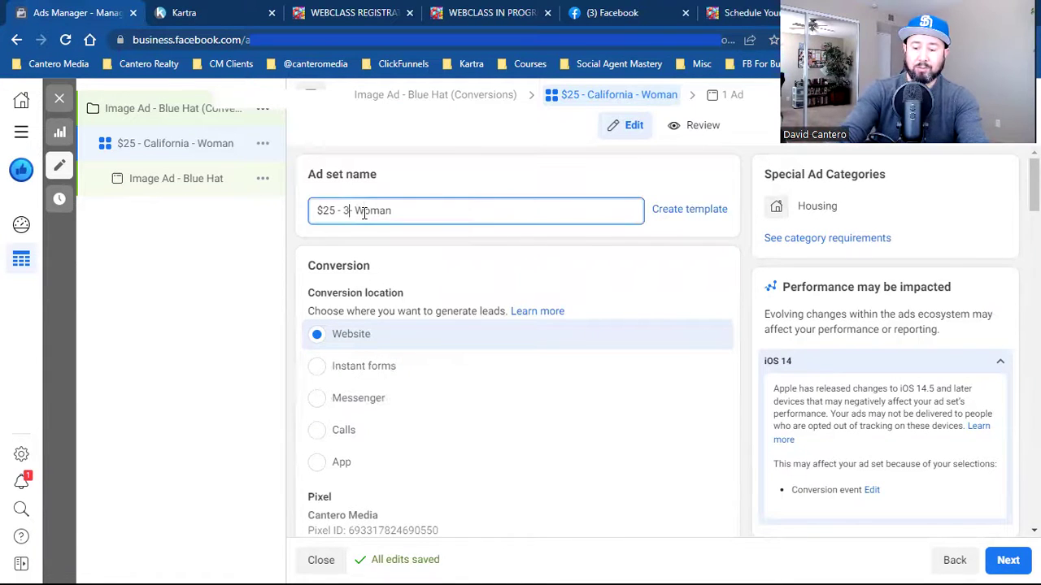
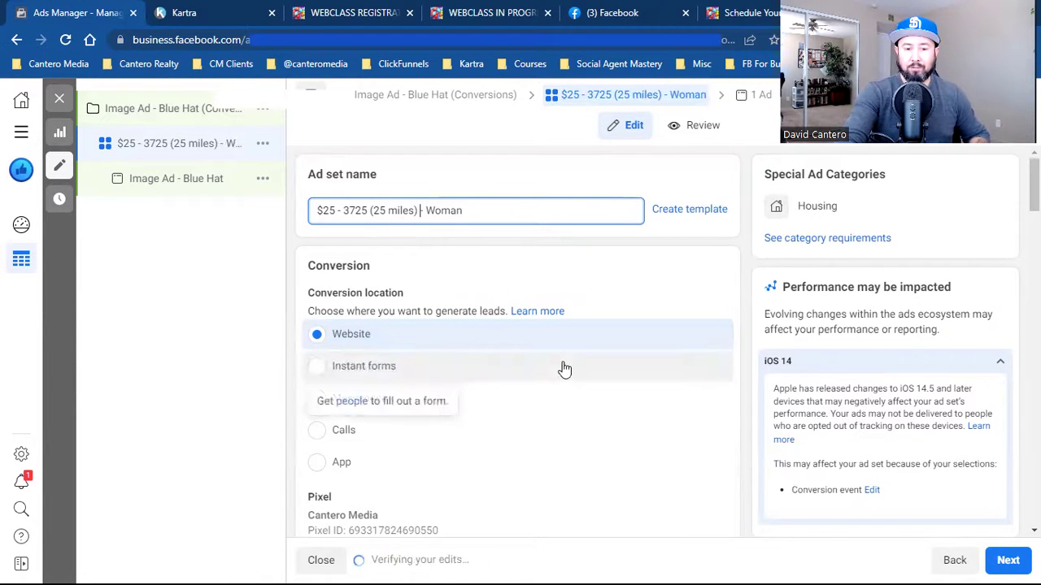
{"action": "scroll", "coordinate": [739, 419], "scroll_direction": "down", "scroll_amount": 2}
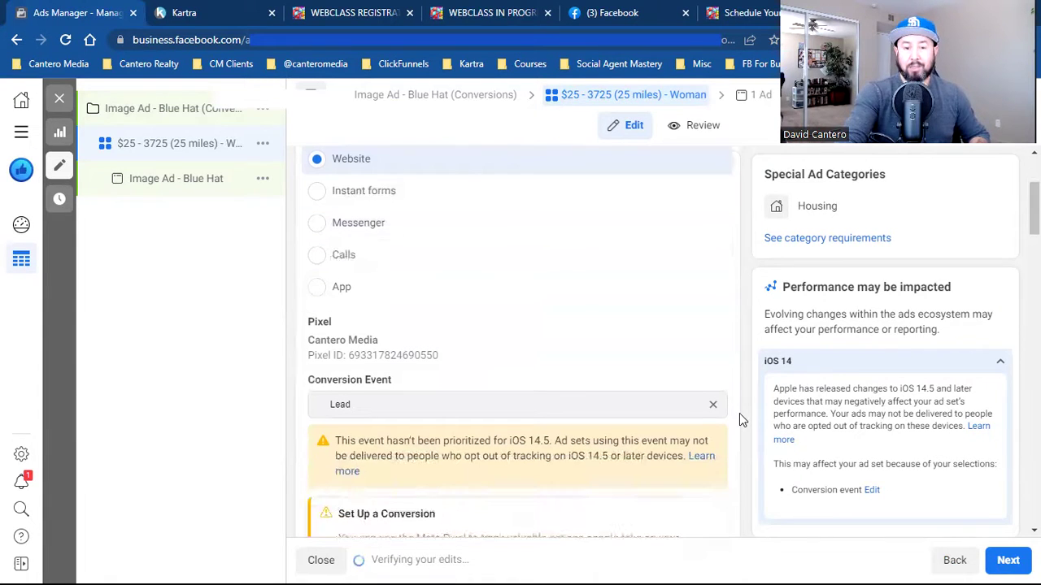
{"action": "scroll", "coordinate": [739, 414], "scroll_direction": "down", "scroll_amount": 2}
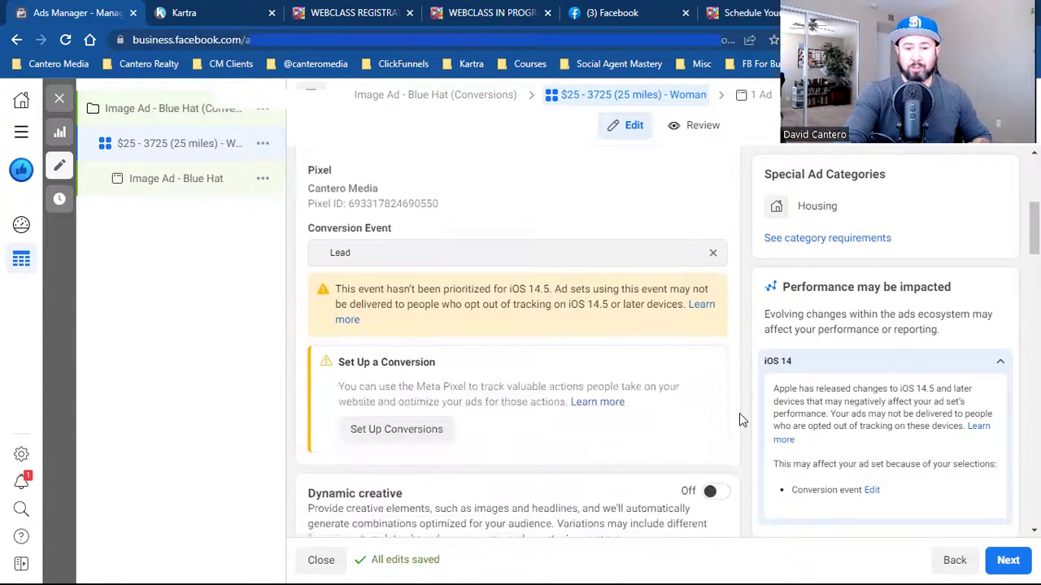
{"action": "scroll", "coordinate": [739, 419], "scroll_direction": "down", "scroll_amount": 2}
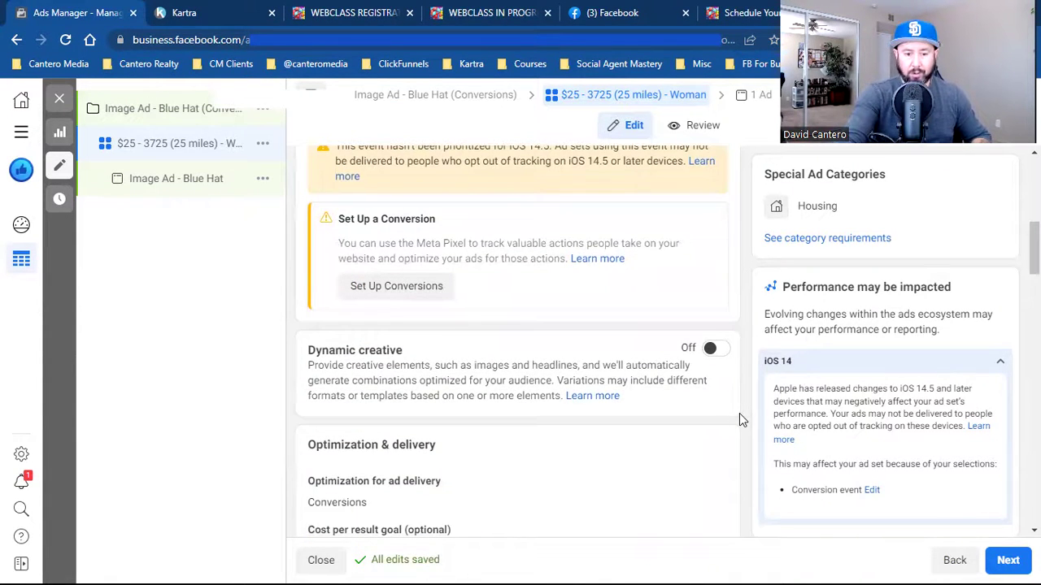
{"action": "scroll", "coordinate": [739, 420], "scroll_direction": "down", "scroll_amount": 8}
{"action": "scroll", "coordinate": [739, 420], "scroll_direction": "down", "scroll_amount": 8}
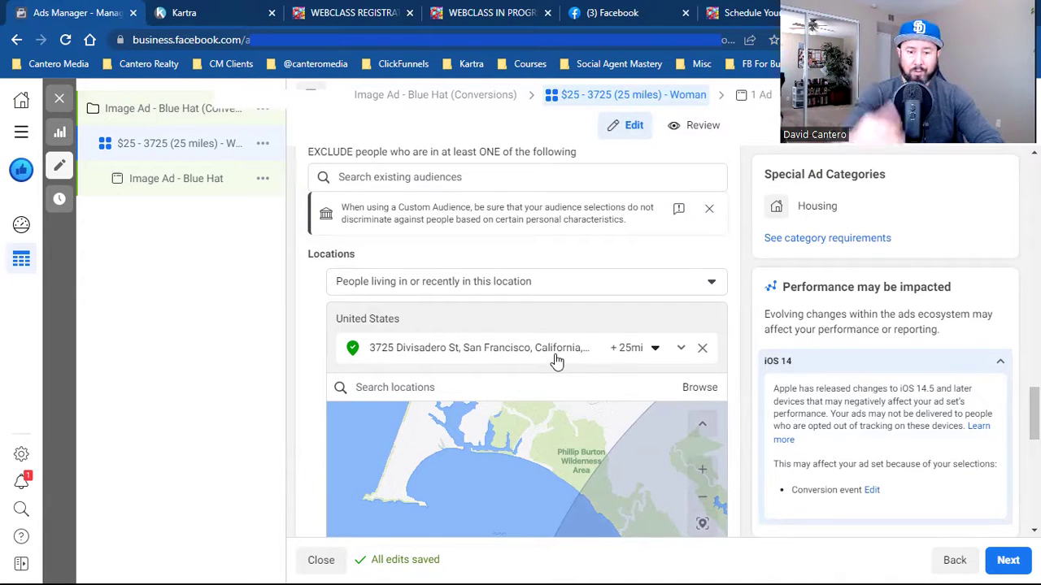
{"action": "left_click", "coordinate": [533, 283]}
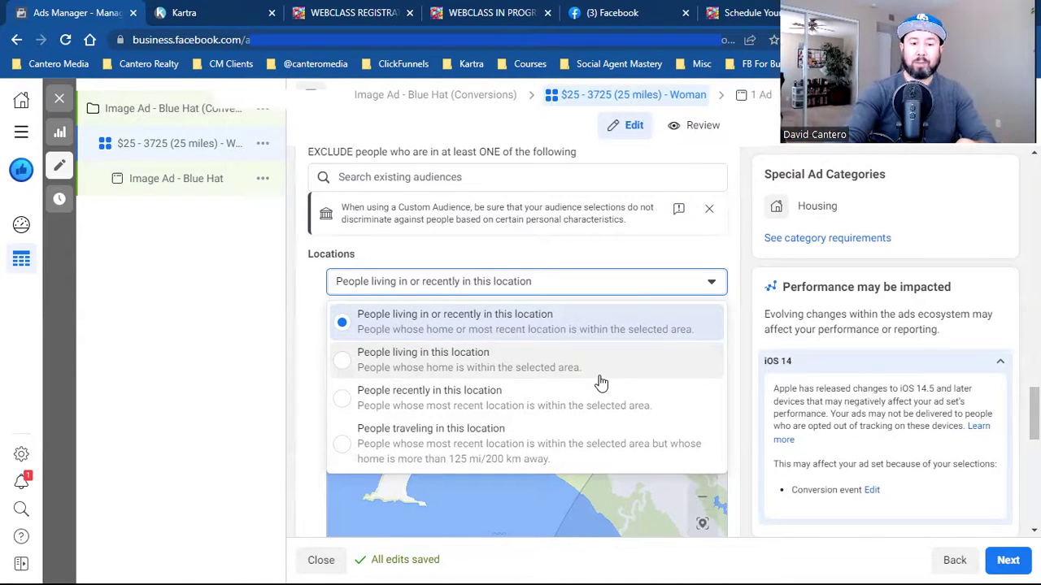
- Set location targeting to 'People living in this location' and recheck the choice
{"action": "left_click", "coordinate": [598, 381]}
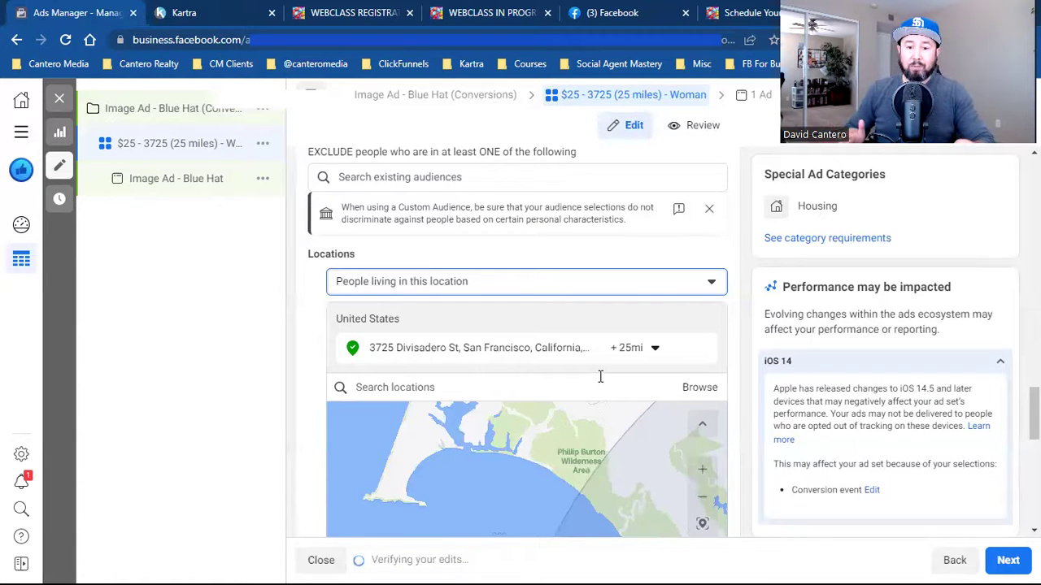
{"action": "left_click", "coordinate": [551, 286]}
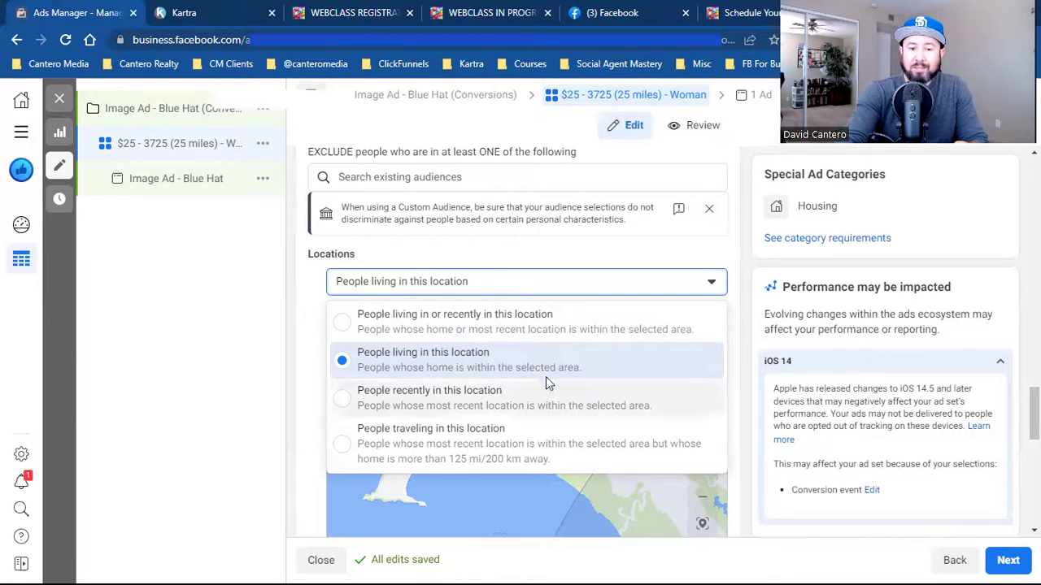
{"action": "left_click", "coordinate": [308, 354]}
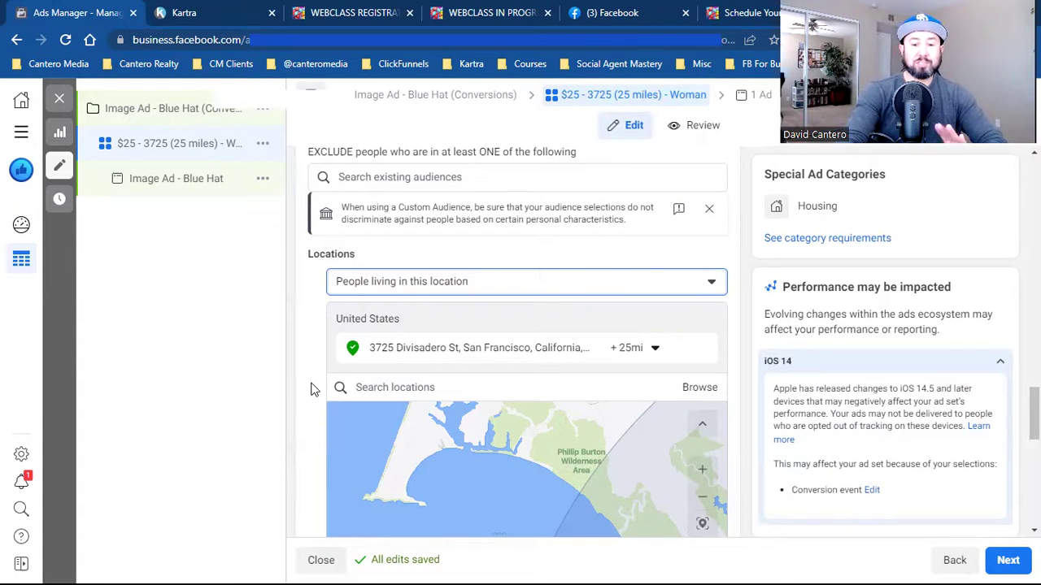
- Check the minimum-age list and keep the age range starting at 18
{"action": "scroll", "coordinate": [313, 390], "scroll_direction": "down", "scroll_amount": 4}
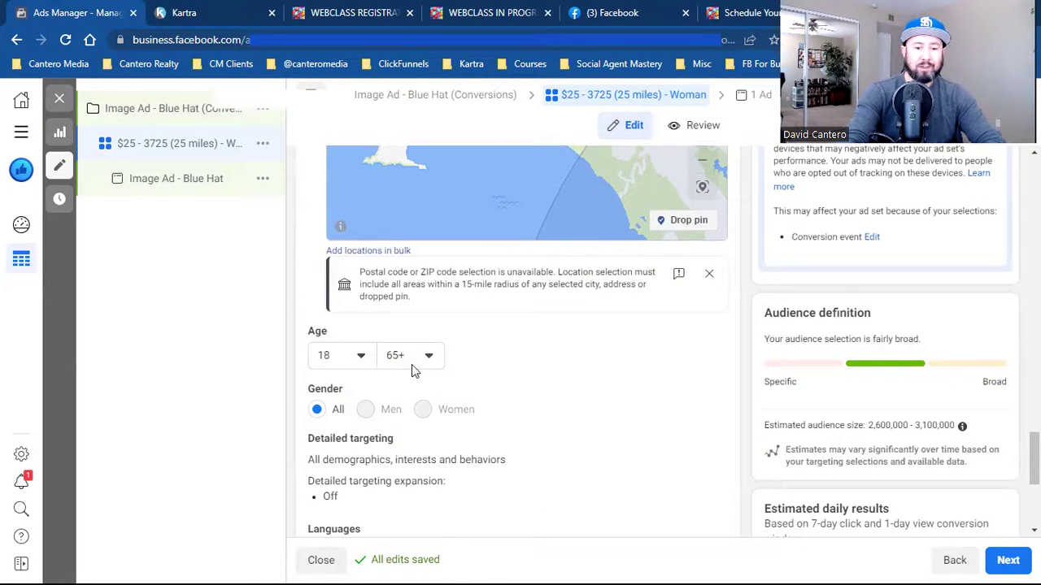
{"action": "left_click", "coordinate": [371, 365]}
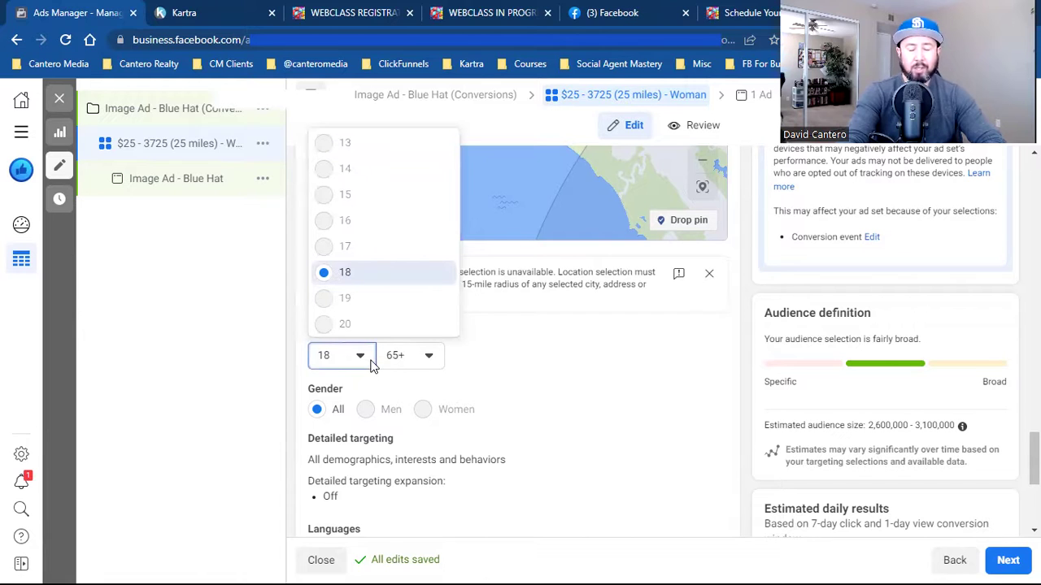
{"action": "left_click", "coordinate": [371, 365]}
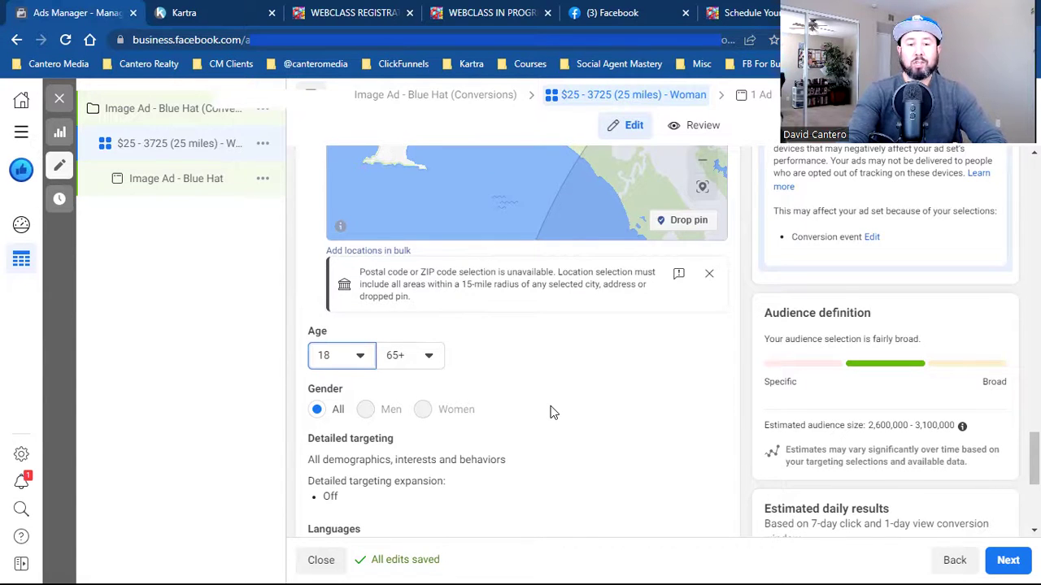
{"action": "left_click", "coordinate": [354, 359]}
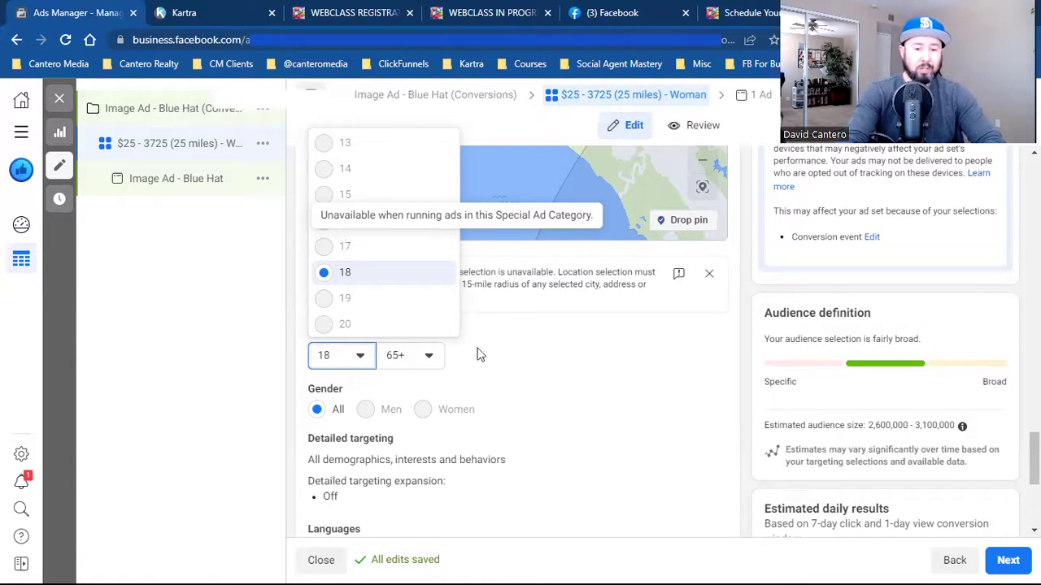
{"action": "left_click", "coordinate": [568, 414]}
- Open Detailed targeting for editing, leaving its search empty
{"action": "scroll", "coordinate": [568, 414], "scroll_direction": "down", "scroll_amount": 2}
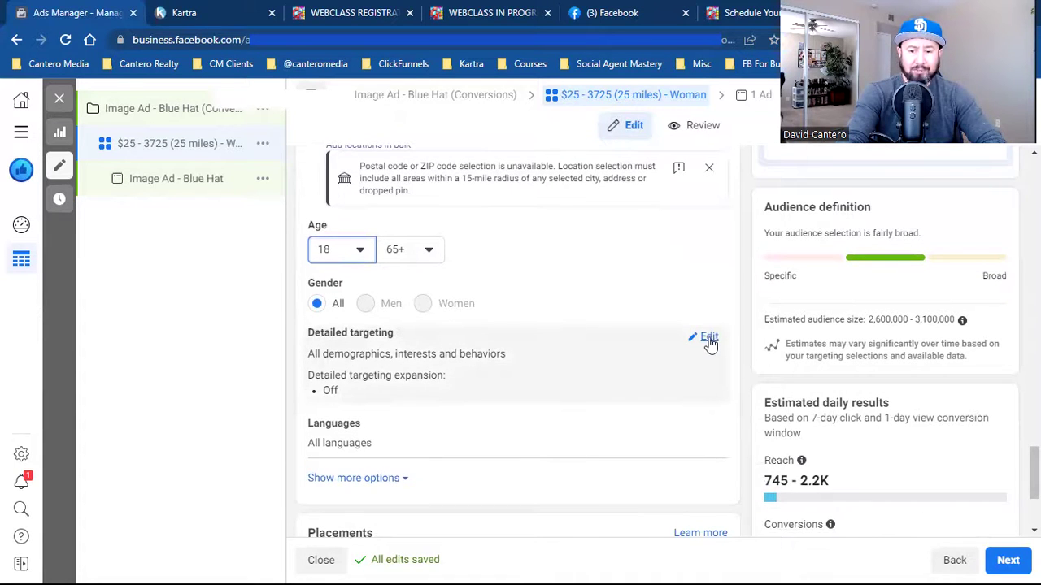
{"action": "left_click", "coordinate": [709, 339]}
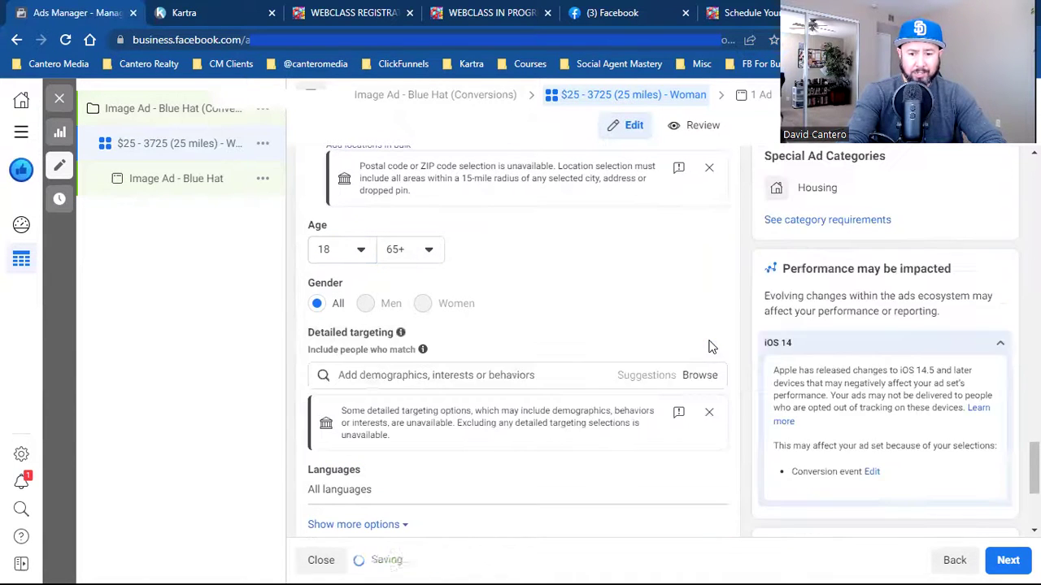
{"action": "left_click", "coordinate": [460, 376]}
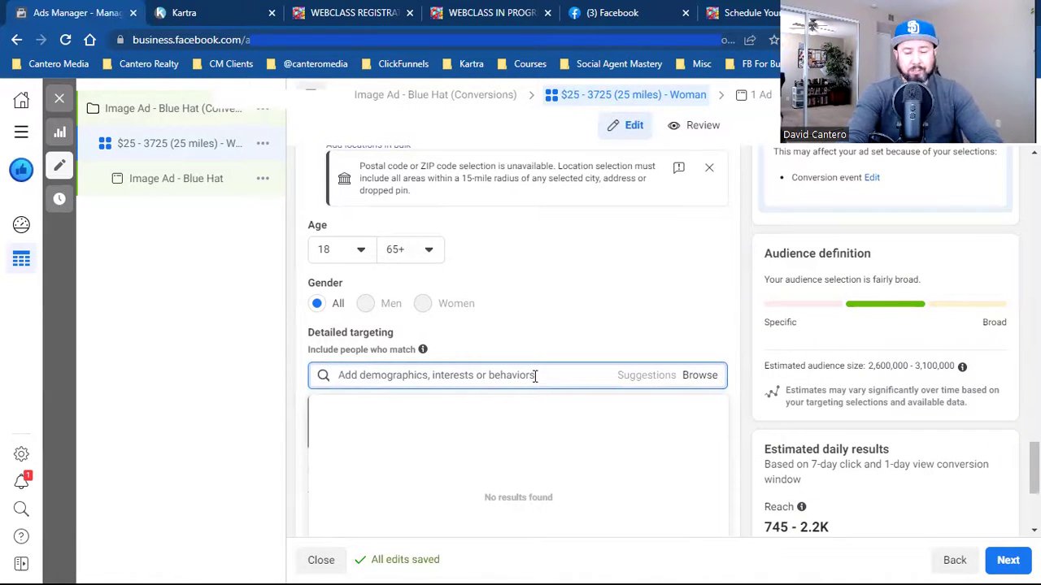
{"action": "left_click", "coordinate": [286, 343]}
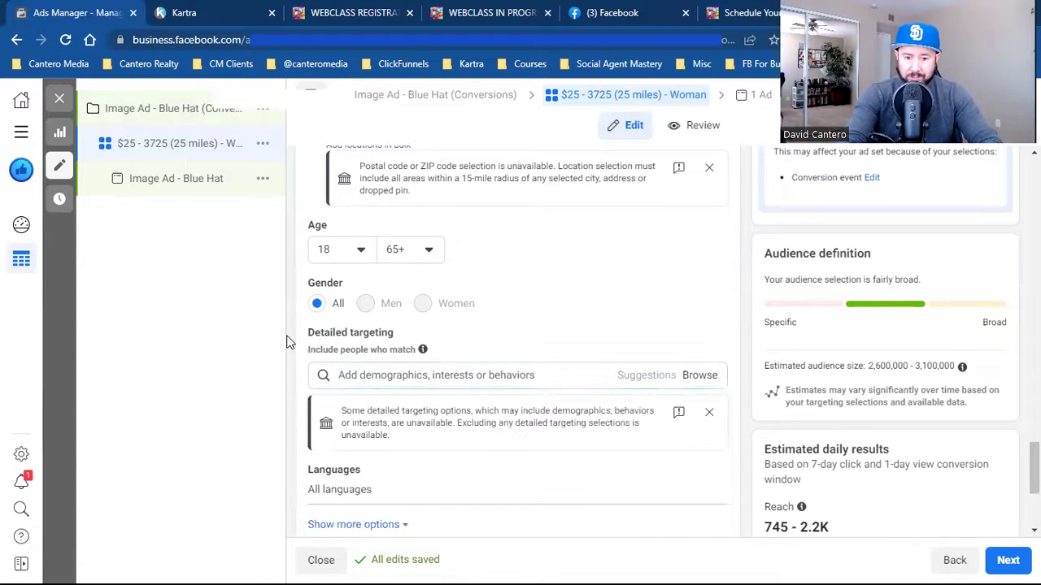
{"action": "scroll", "coordinate": [287, 343], "scroll_direction": "up", "scroll_amount": 4}
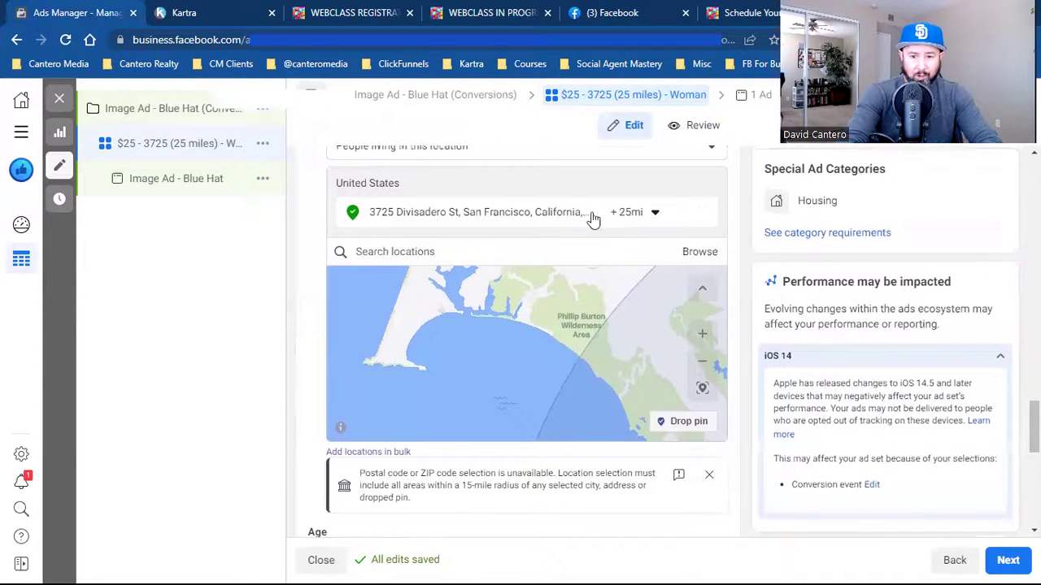
{"action": "scroll", "coordinate": [346, 401], "scroll_direction": "down", "scroll_amount": 2}
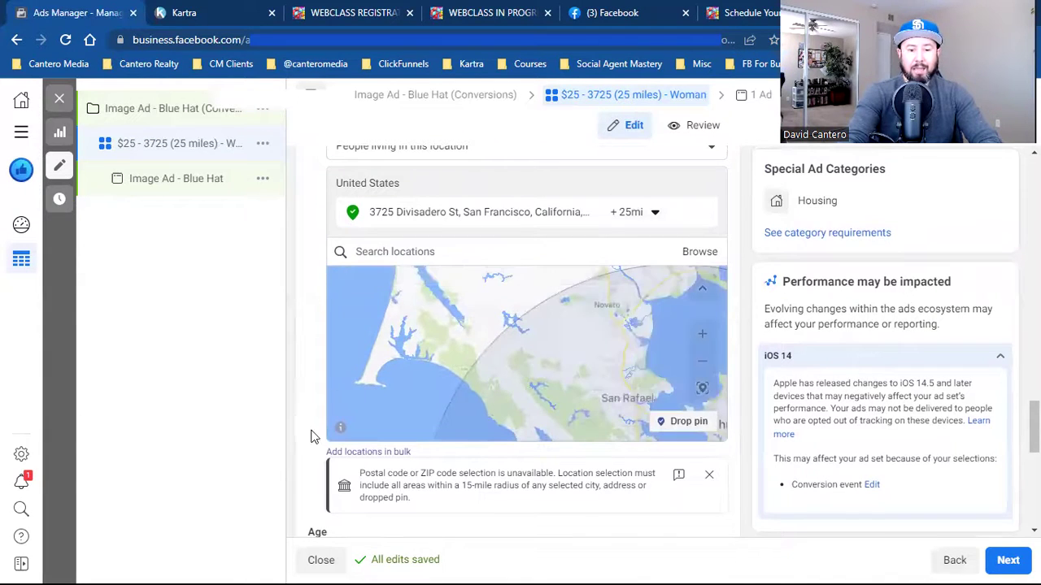
{"action": "scroll", "coordinate": [311, 438], "scroll_direction": "down", "scroll_amount": 4}
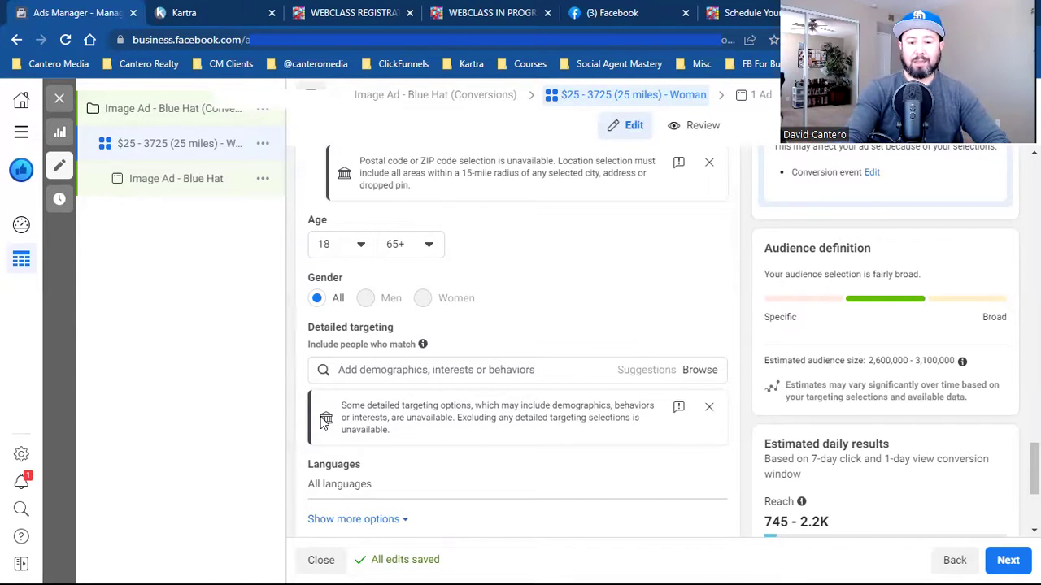
- Switch to Manual placements and review the platform and placement list
{"action": "scroll", "coordinate": [333, 463], "scroll_direction": "down", "scroll_amount": 3}
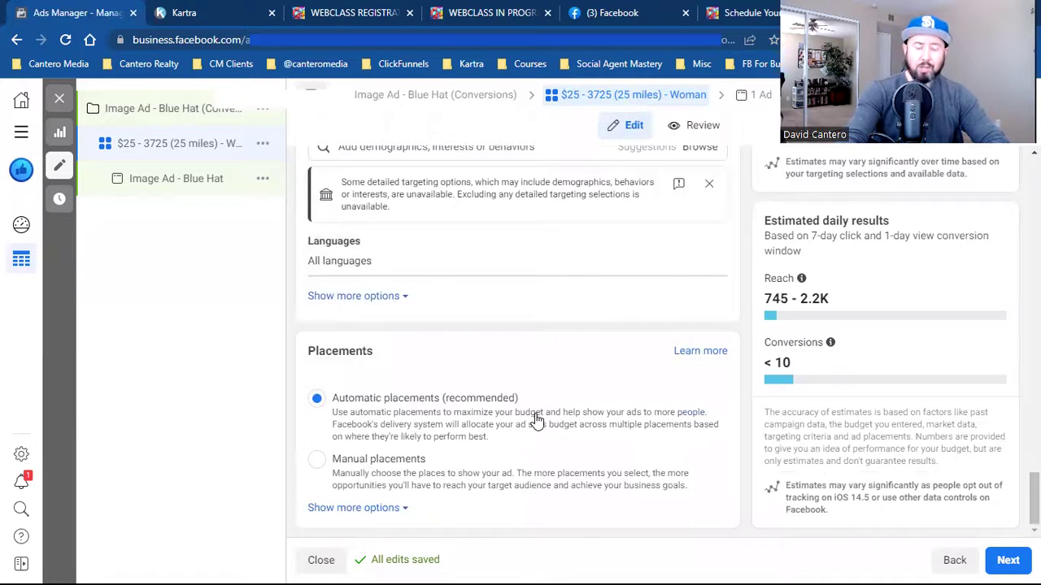
{"action": "left_click", "coordinate": [379, 458]}
{"action": "scroll", "coordinate": [507, 393], "scroll_direction": "down", "scroll_amount": 2}
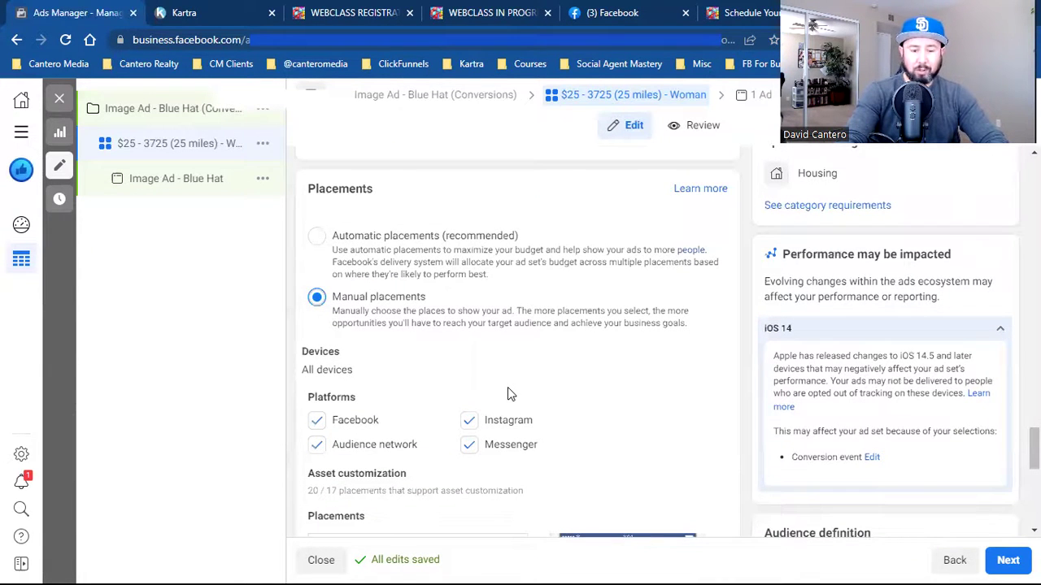
{"action": "left_click", "coordinate": [368, 245]}
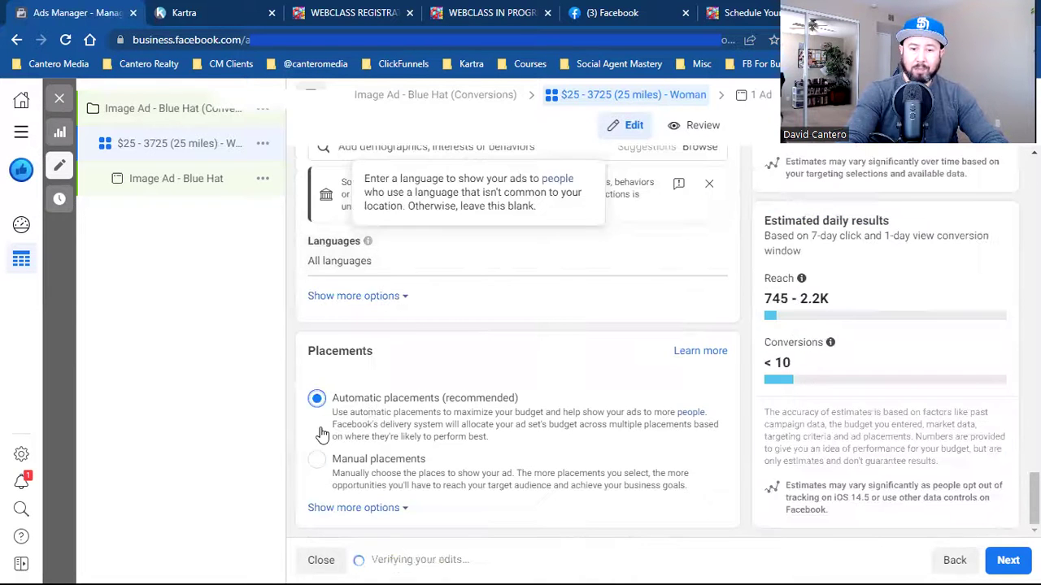
{"action": "left_click", "coordinate": [368, 463]}
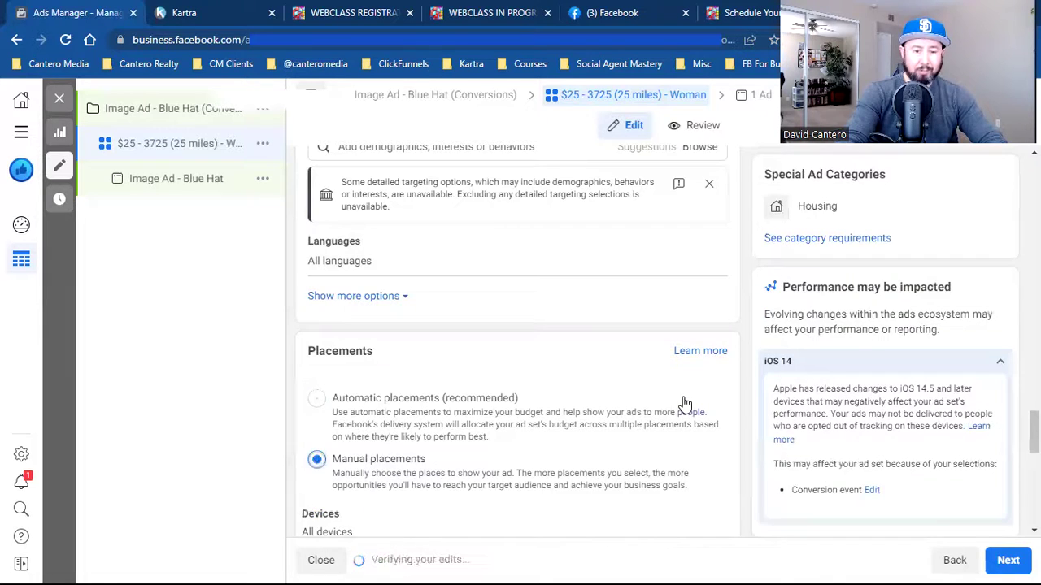
{"action": "scroll", "coordinate": [683, 404], "scroll_direction": "down", "scroll_amount": 2}
{"action": "scroll", "coordinate": [683, 405], "scroll_direction": "down", "scroll_amount": 2}
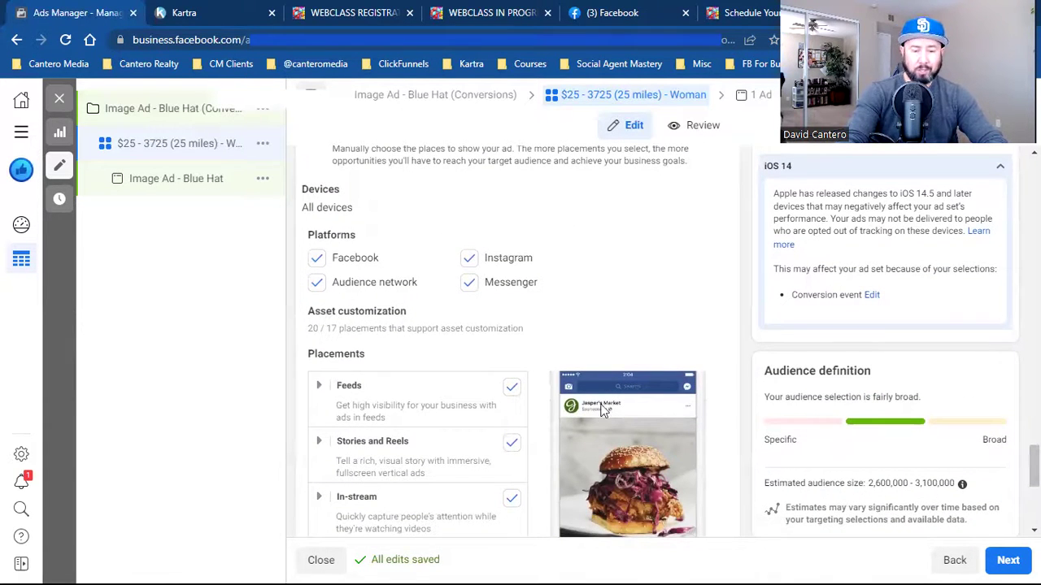
{"action": "scroll", "coordinate": [766, 338], "scroll_direction": "up", "scroll_amount": 2}
{"action": "scroll", "coordinate": [767, 338], "scroll_direction": "down", "scroll_amount": 2}
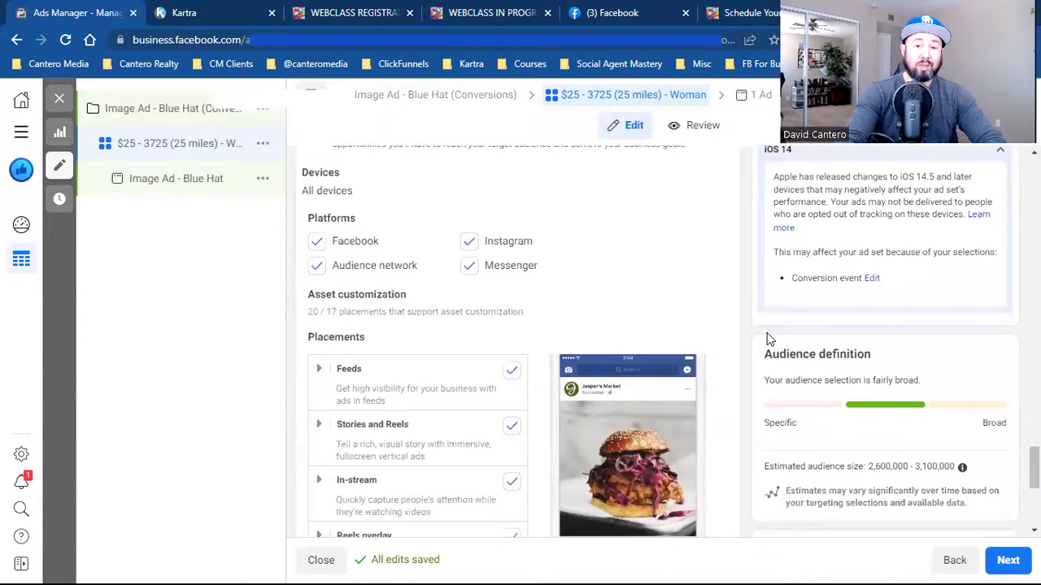
{"action": "scroll", "coordinate": [767, 337], "scroll_direction": "down", "scroll_amount": 1}
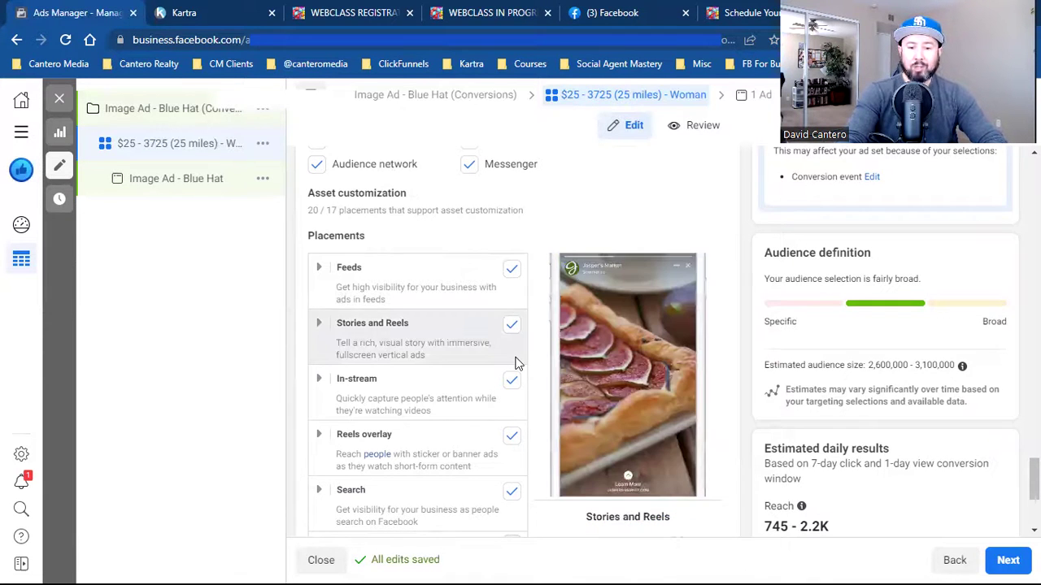
{"action": "scroll", "coordinate": [518, 363], "scroll_direction": "down", "scroll_amount": 2}
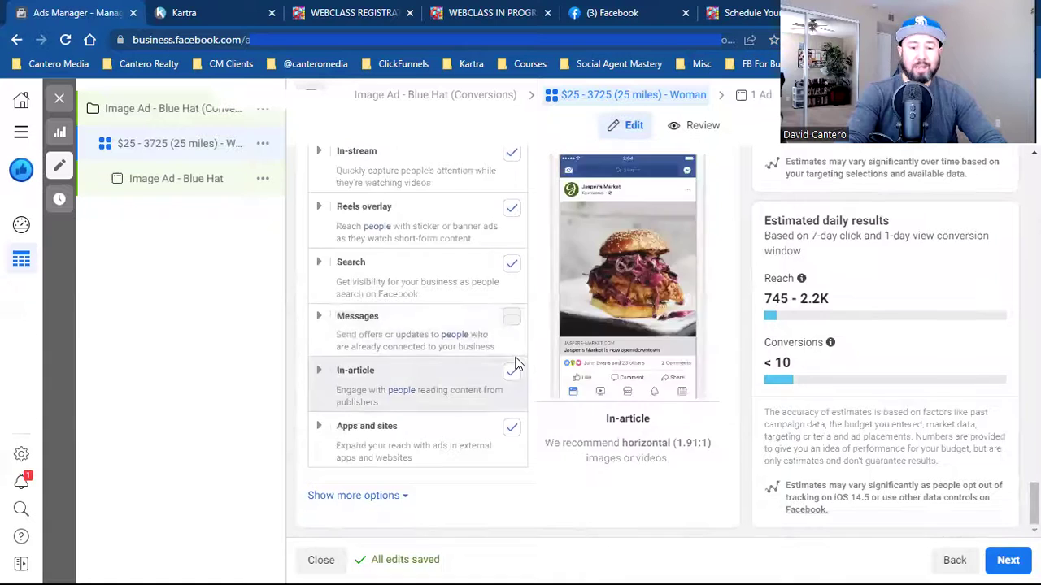
{"action": "scroll", "coordinate": [518, 363], "scroll_direction": "up", "scroll_amount": 5}
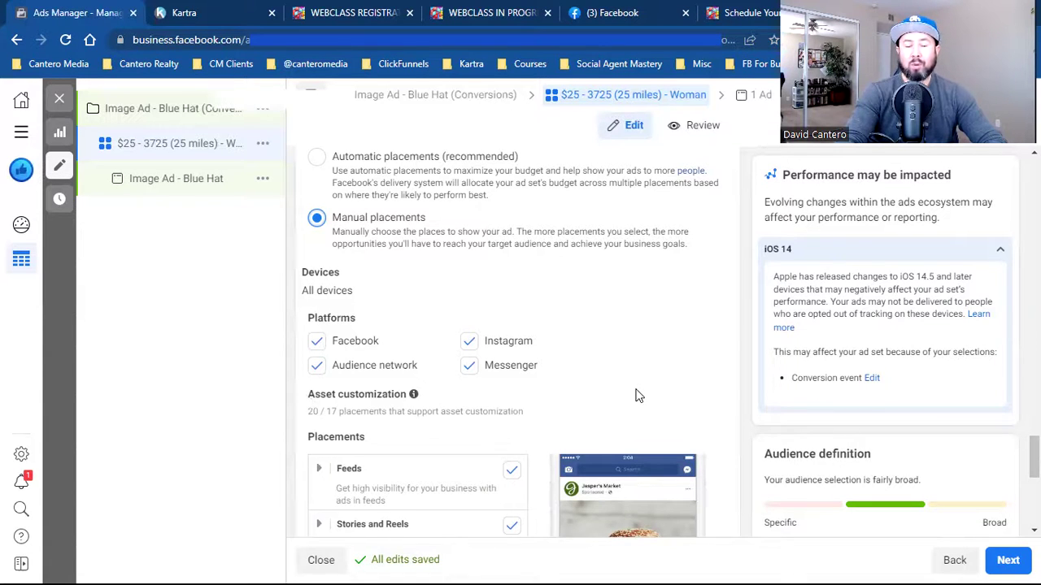
- Uncheck the Instagram, Messenger and Audience network platforms
{"action": "left_click", "coordinate": [471, 343]}
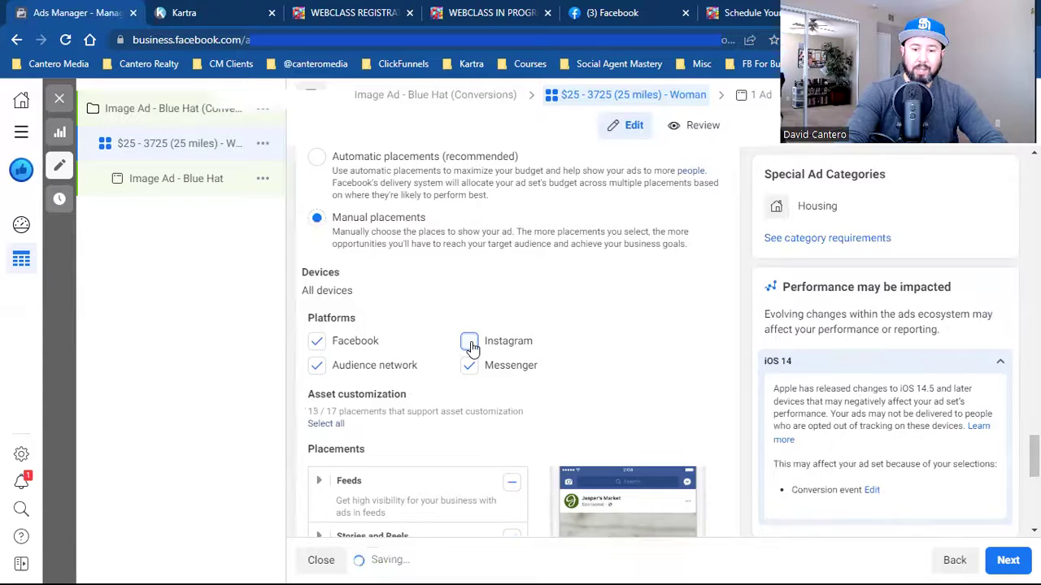
{"action": "left_click", "coordinate": [469, 368]}
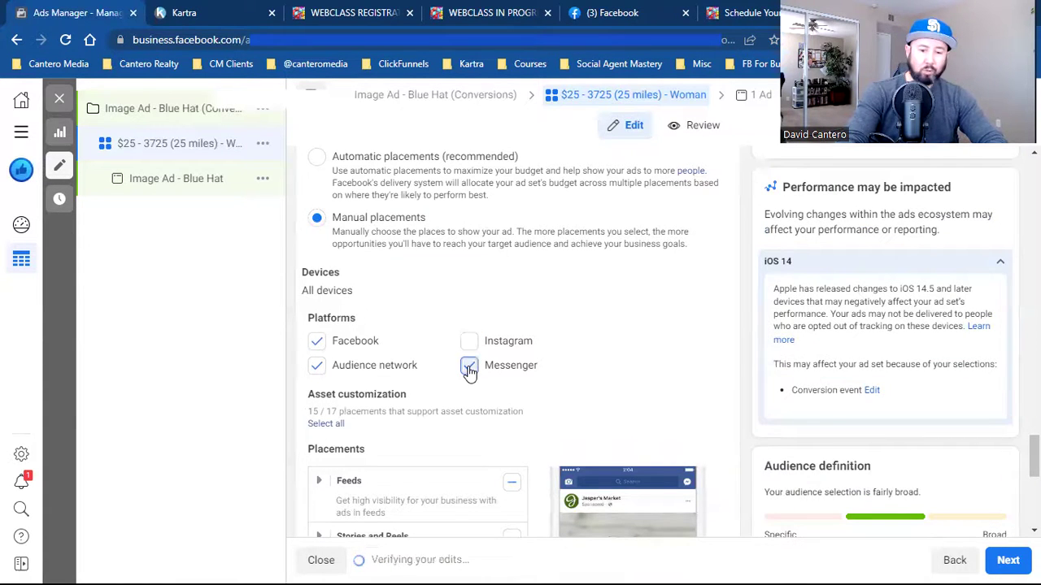
{"action": "left_click", "coordinate": [317, 366]}
- Uncheck the In-stream, Reels overlay, Search and In-article placements
{"action": "scroll", "coordinate": [622, 361], "scroll_direction": "down", "scroll_amount": 2}
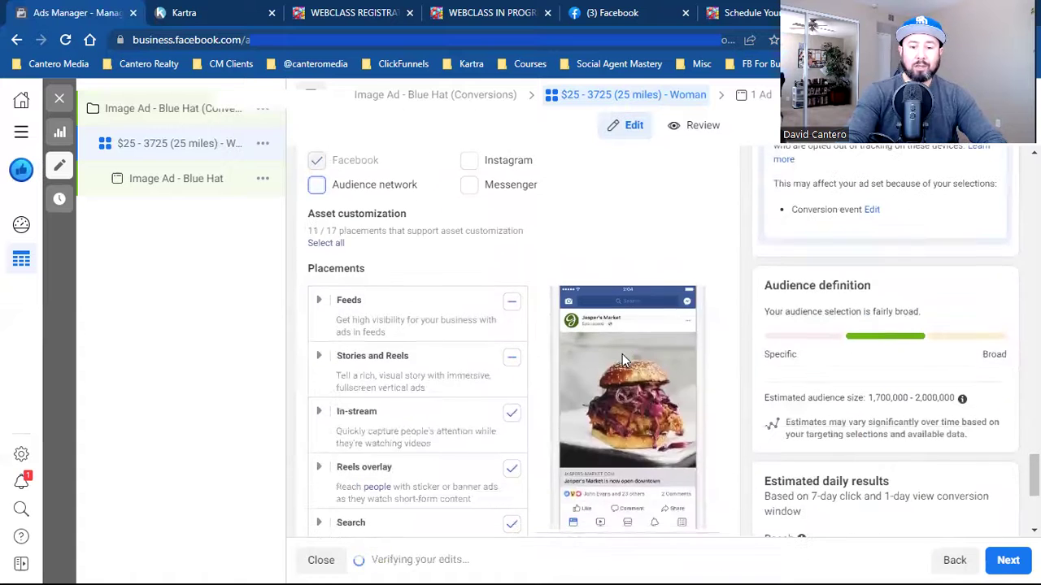
{"action": "left_click", "coordinate": [512, 415]}
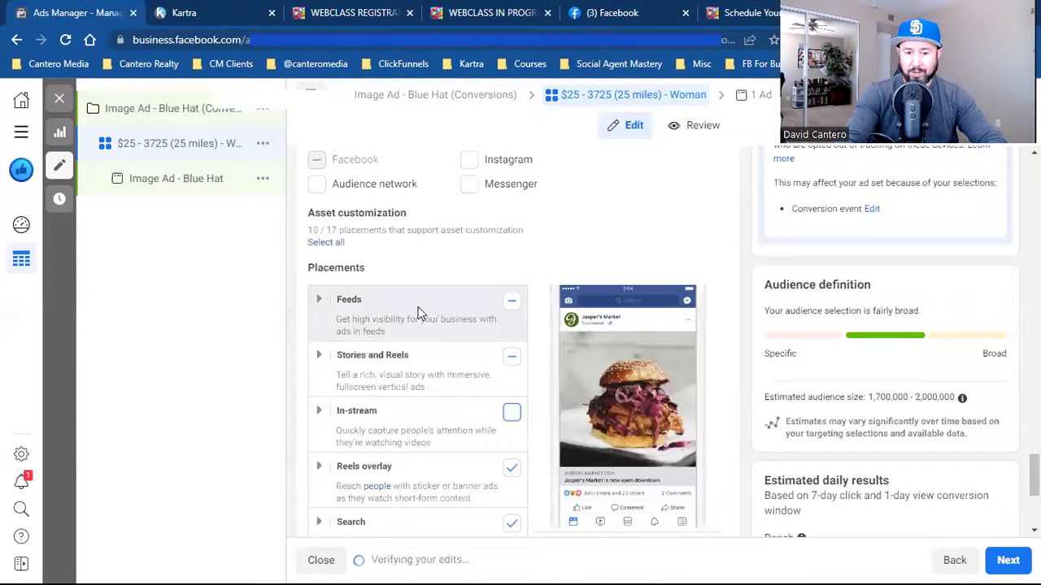
{"action": "left_click", "coordinate": [511, 468]}
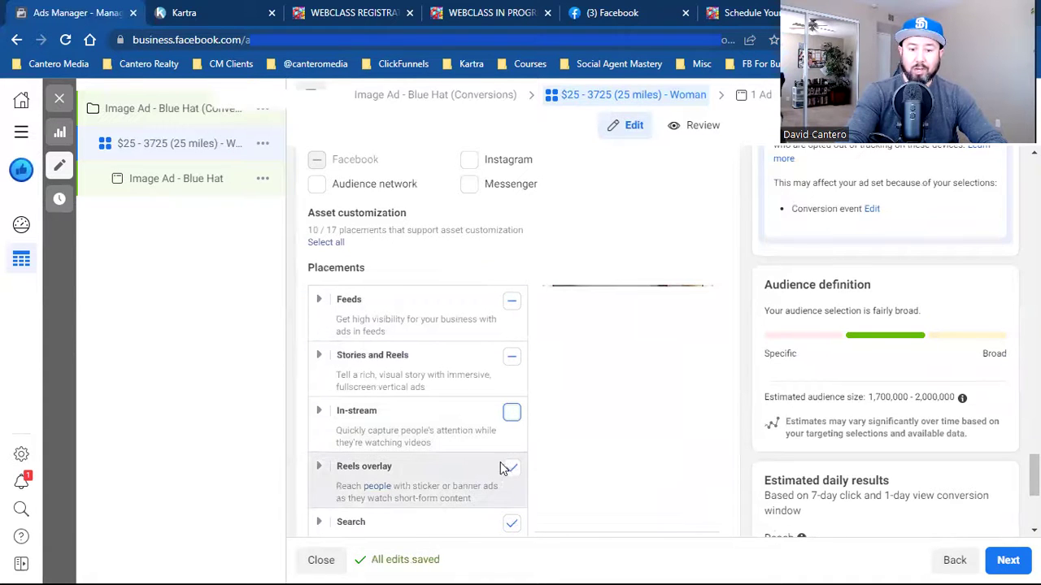
{"action": "scroll", "coordinate": [507, 470], "scroll_direction": "down", "scroll_amount": 1}
{"action": "left_click", "coordinate": [511, 450]}
{"action": "scroll", "coordinate": [514, 451], "scroll_direction": "down", "scroll_amount": 2}
{"action": "left_click", "coordinate": [513, 443]}
{"action": "scroll", "coordinate": [513, 444], "scroll_direction": "down", "scroll_amount": 1}
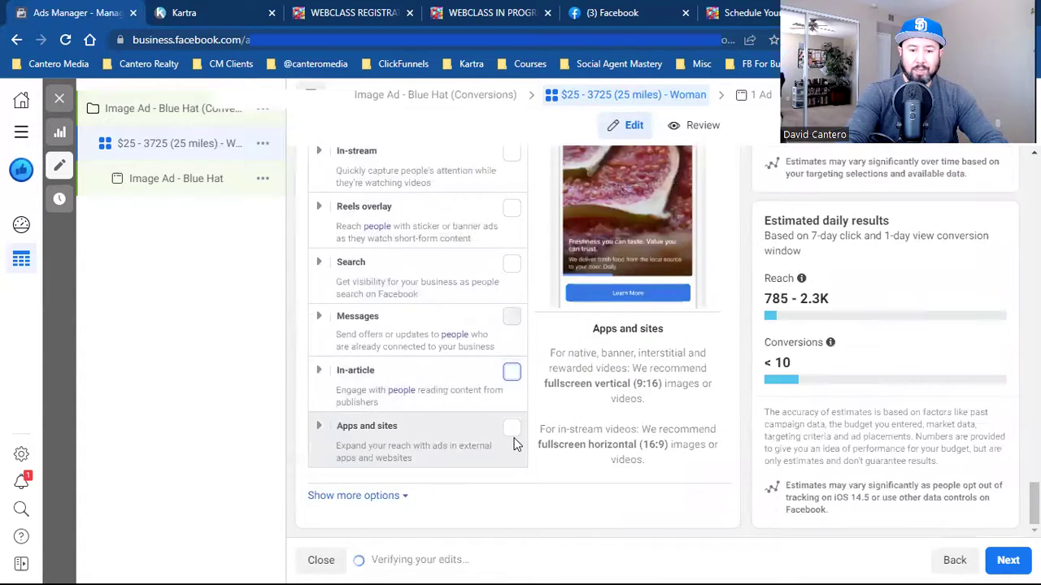
{"action": "scroll", "coordinate": [514, 444], "scroll_direction": "up", "scroll_amount": 6}
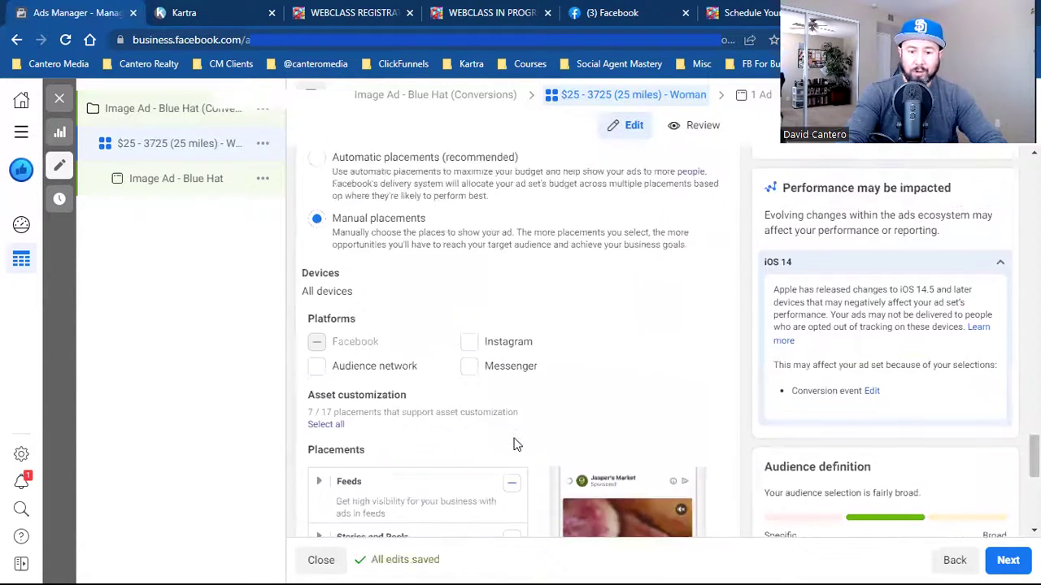
{"action": "scroll", "coordinate": [628, 363], "scroll_direction": "down", "scroll_amount": 2}
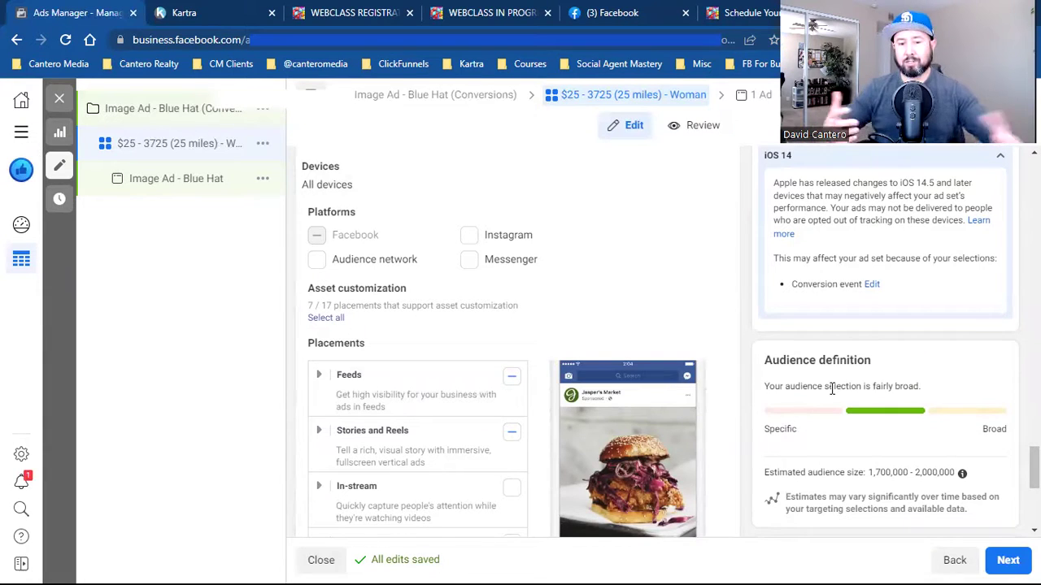
{"action": "scroll", "coordinate": [831, 390], "scroll_direction": "up", "scroll_amount": 3}
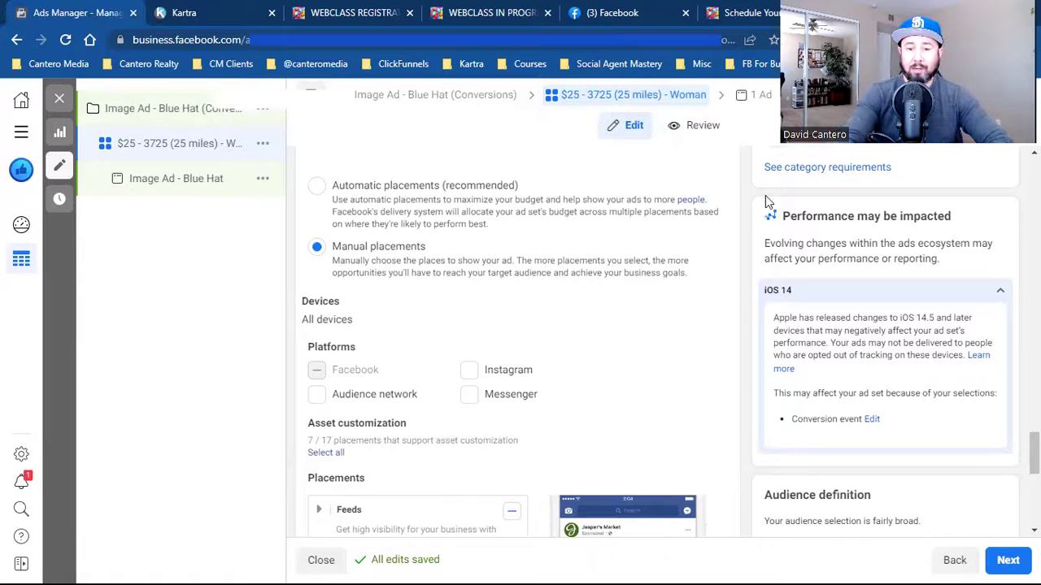
- Restore Automatic placements on the ad set and continue to the 'Image Ad - Blue Hat' ad
{"action": "left_click", "coordinate": [416, 186]}
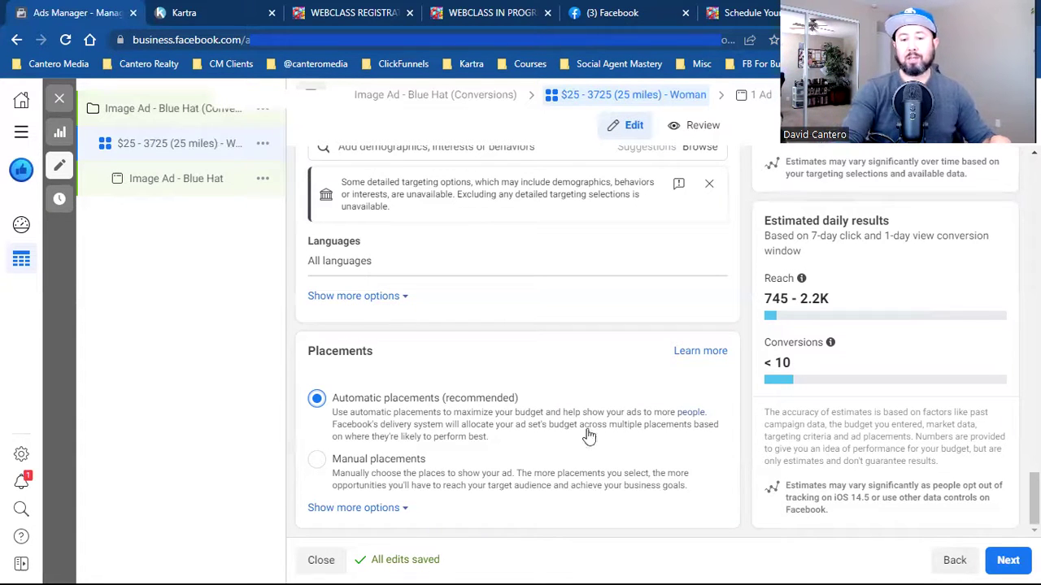
{"action": "left_click", "coordinate": [1002, 562]}
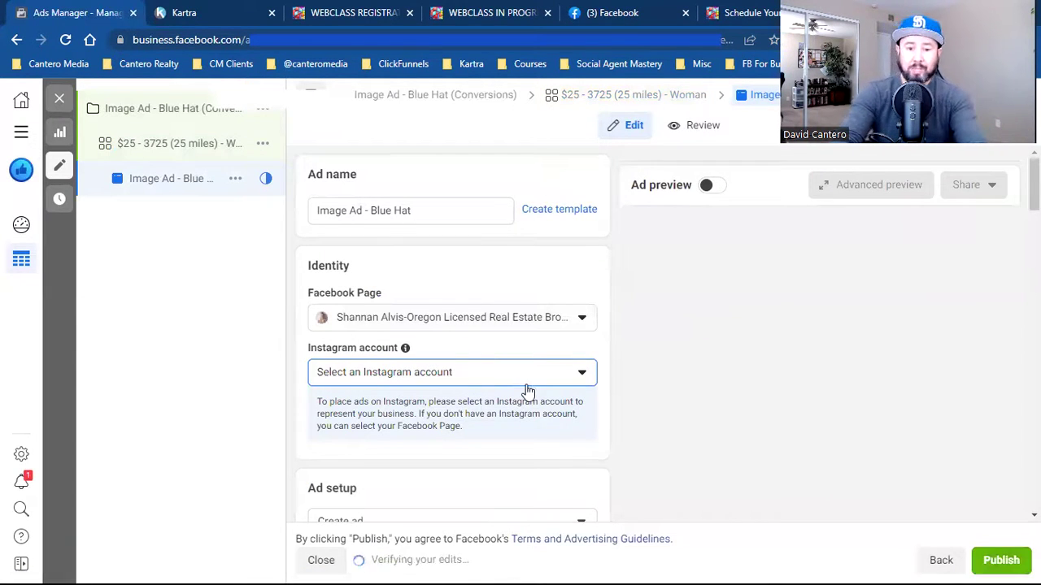
- Choose the Social Media Mastery for real estate Page as the ad's identity, then review Ad setup
{"action": "left_click_drag", "start_coordinate": [435, 340], "coordinate": [428, 329]}
{"action": "left_click", "coordinate": [428, 326]}
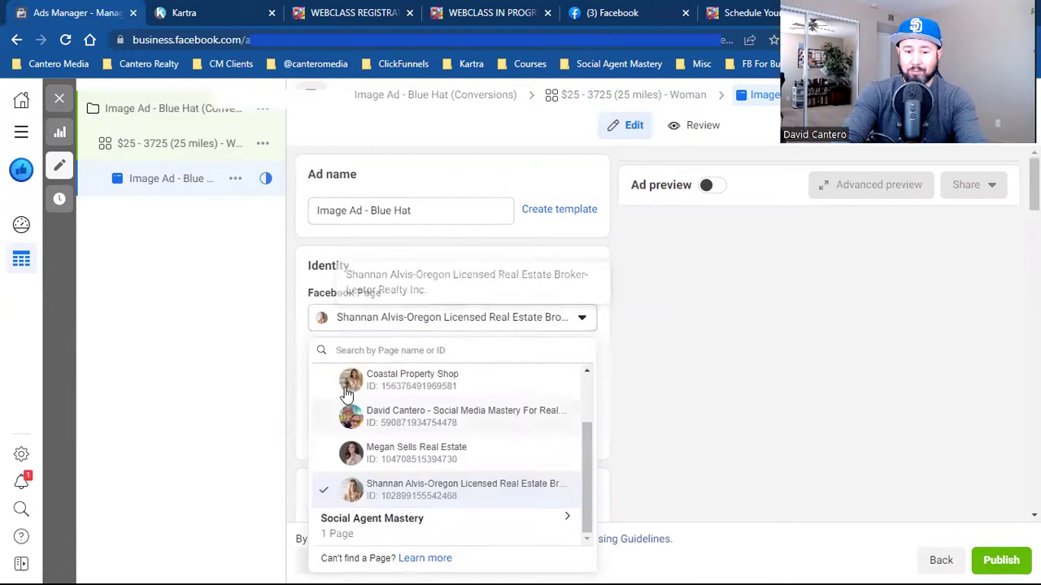
{"action": "left_click", "coordinate": [447, 422]}
{"action": "scroll", "coordinate": [665, 392], "scroll_direction": "down", "scroll_amount": 1}
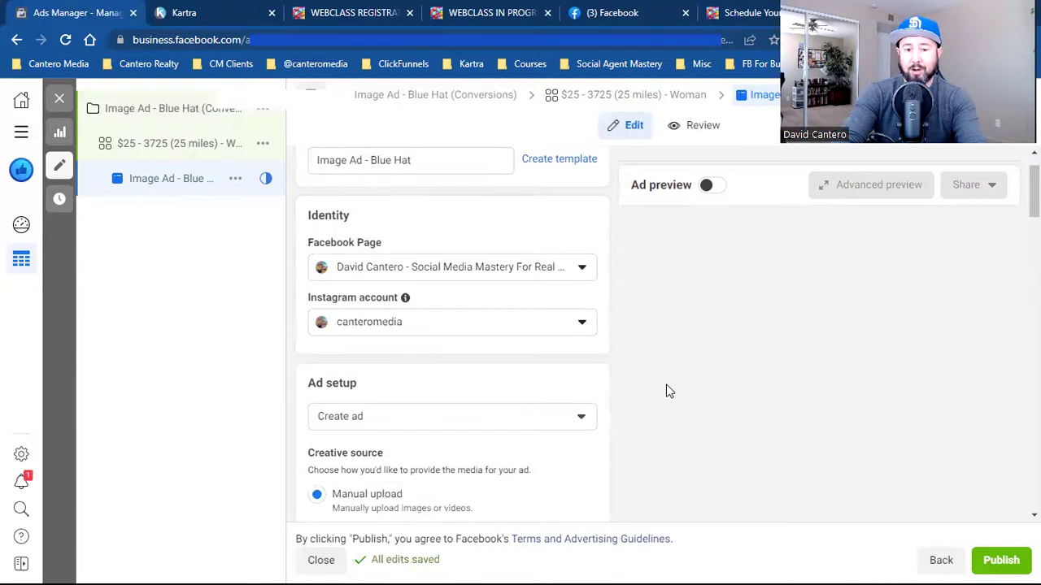
{"action": "scroll", "coordinate": [650, 406], "scroll_direction": "down", "scroll_amount": 1}
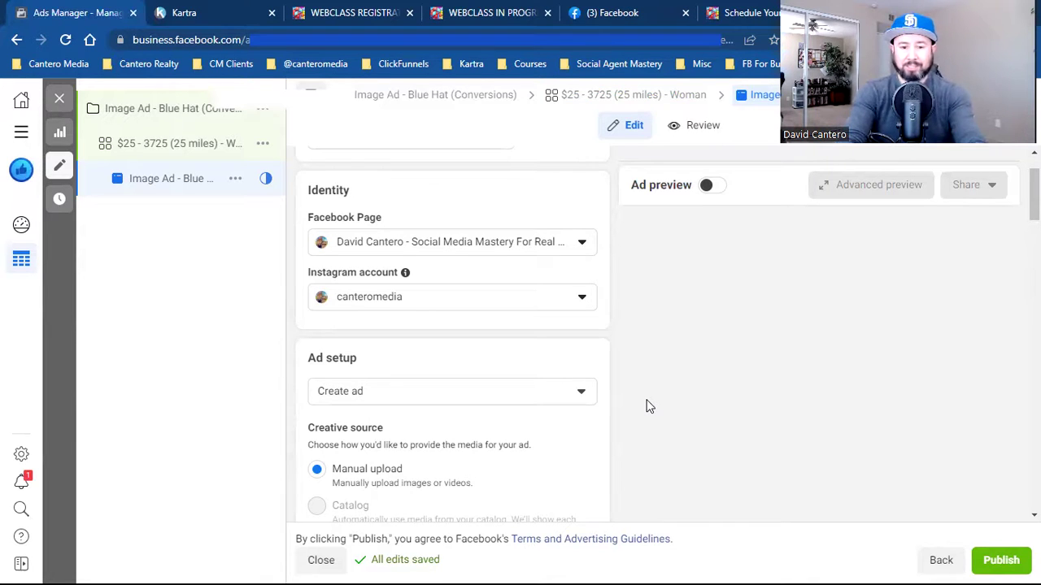
{"action": "scroll", "coordinate": [648, 407], "scroll_direction": "down", "scroll_amount": 1}
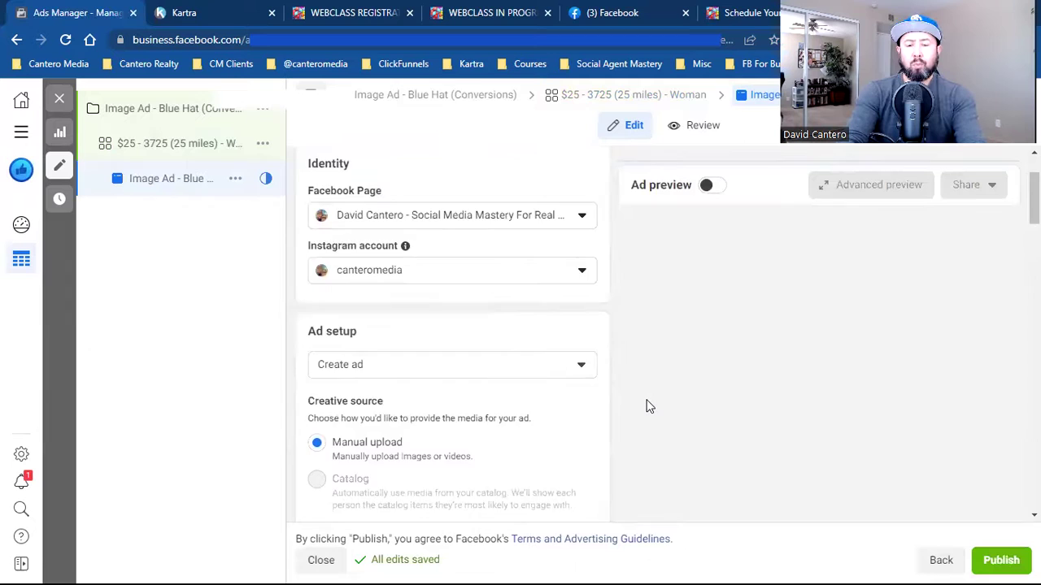
{"action": "scroll", "coordinate": [649, 407], "scroll_direction": "down", "scroll_amount": 3}
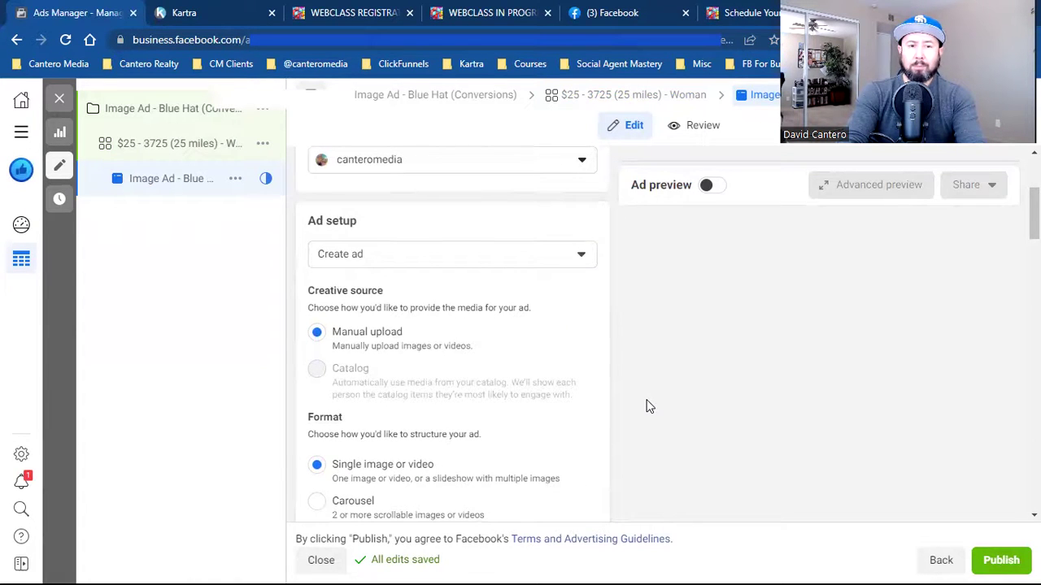
{"action": "left_click", "coordinate": [618, 9]}
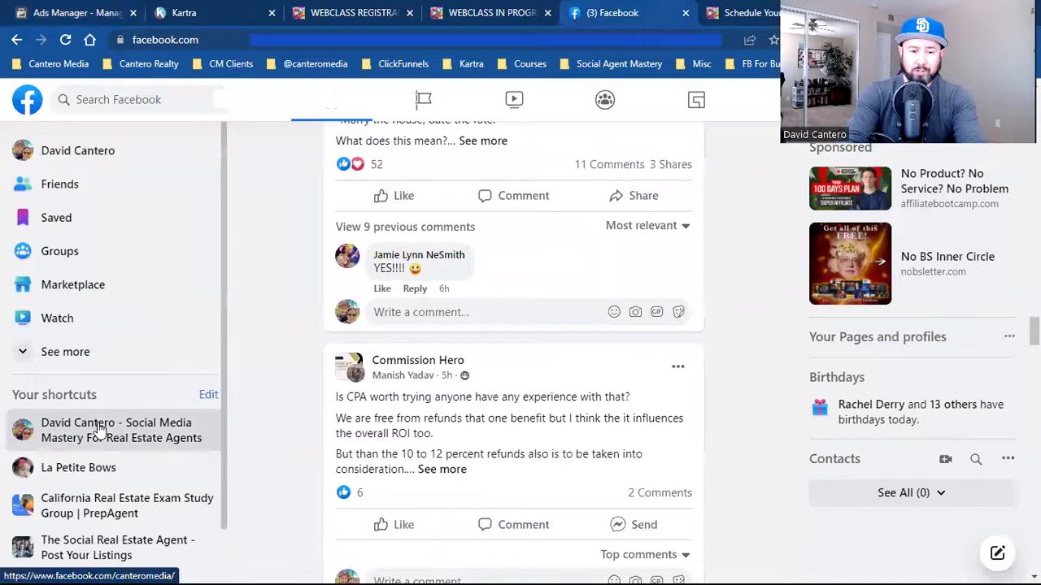
- Open the Social Media Mastery Page and interact with it as your personal profile
{"action": "left_click", "coordinate": [98, 429]}
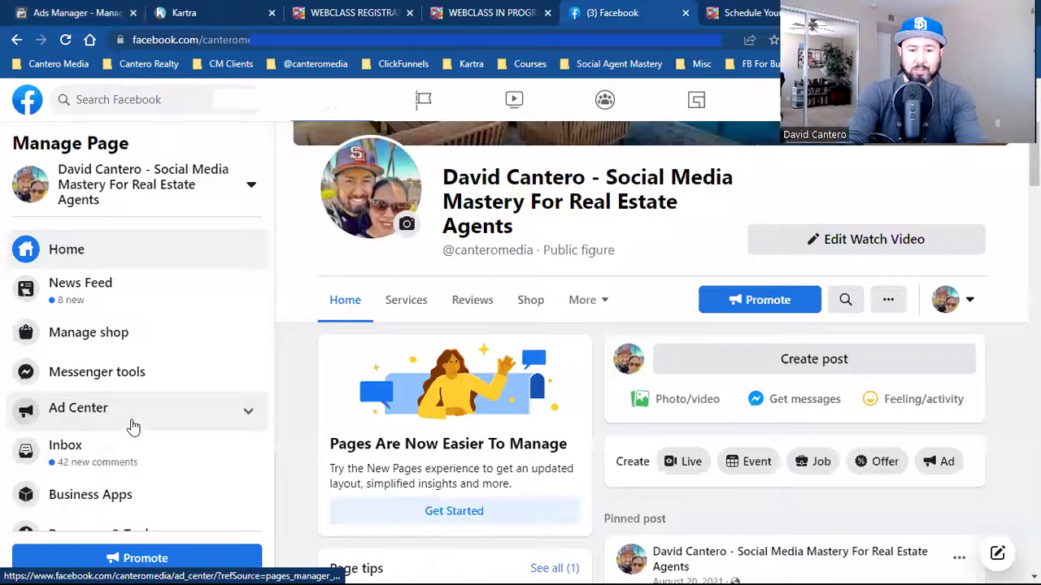
{"action": "left_click", "coordinate": [946, 301]}
{"action": "left_click", "coordinate": [860, 439]}
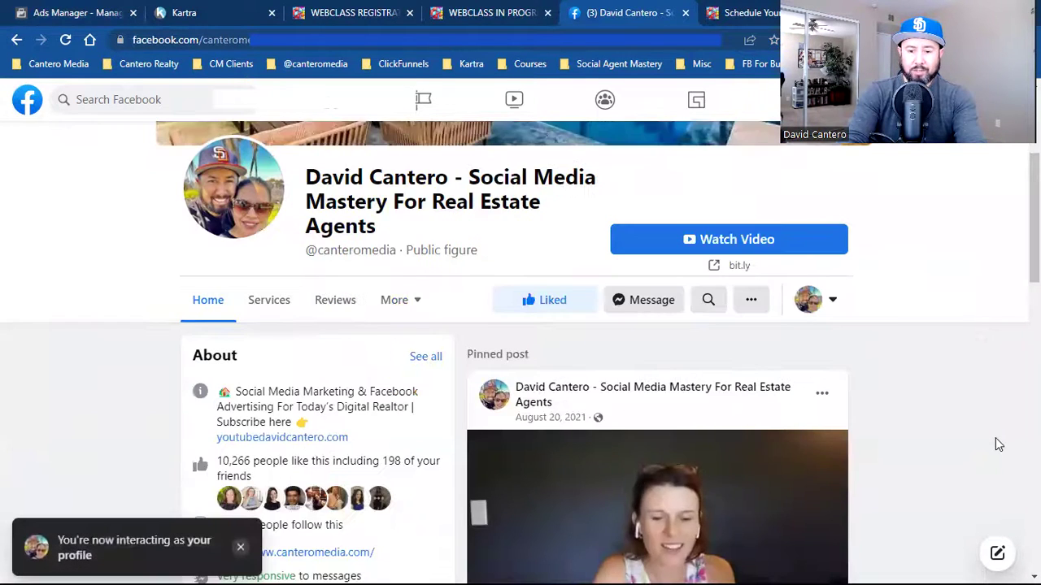
- Browse the Page's video posts, expand a post's full caption, and return to the ad editor
{"action": "scroll", "coordinate": [995, 438], "scroll_direction": "down", "scroll_amount": 2}
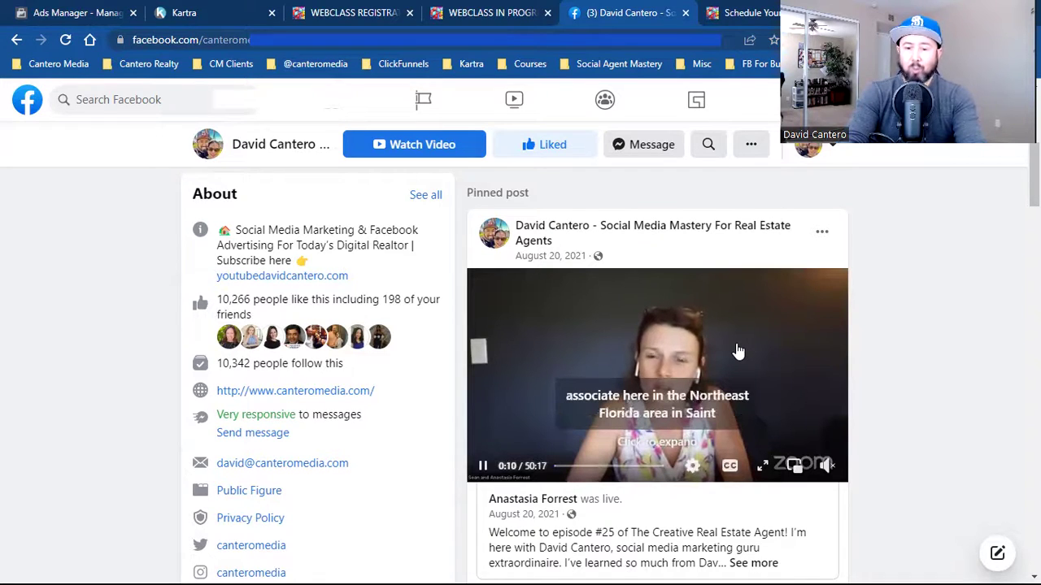
{"action": "scroll", "coordinate": [737, 351], "scroll_direction": "down", "scroll_amount": 2}
{"action": "scroll", "coordinate": [736, 351], "scroll_direction": "down", "scroll_amount": 3}
{"action": "scroll", "coordinate": [734, 349], "scroll_direction": "down", "scroll_amount": 5}
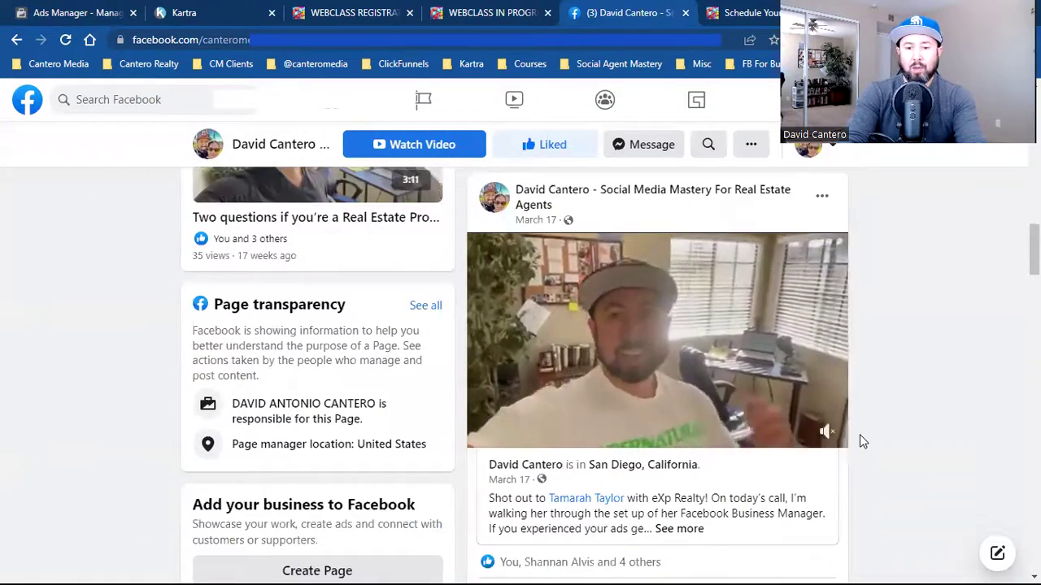
{"action": "scroll", "coordinate": [860, 434], "scroll_direction": "down", "scroll_amount": 1}
{"action": "scroll", "coordinate": [860, 435], "scroll_direction": "down", "scroll_amount": 4}
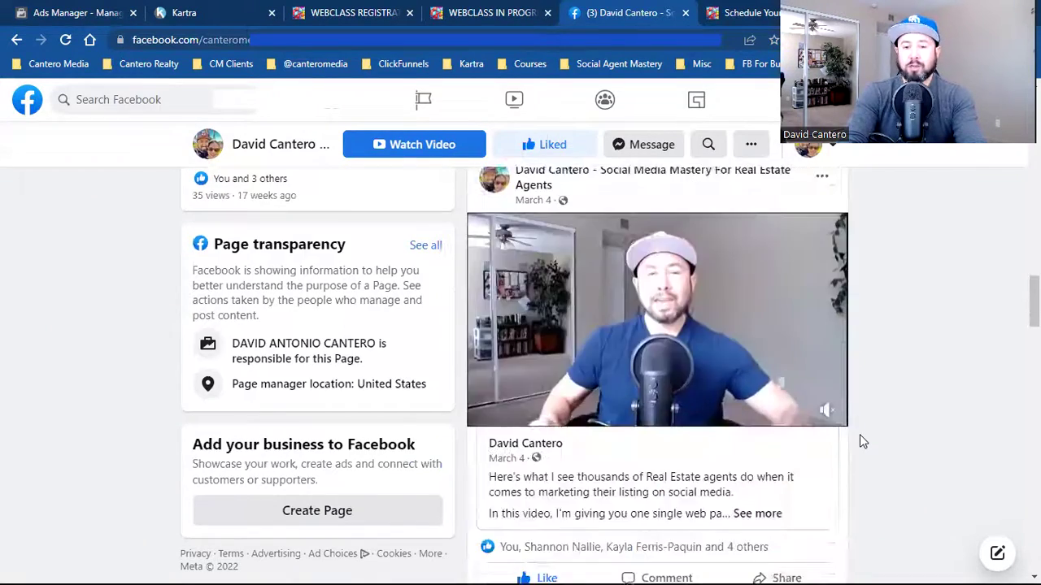
{"action": "scroll", "coordinate": [859, 434], "scroll_direction": "up", "scroll_amount": 5}
{"action": "scroll", "coordinate": [859, 434], "scroll_direction": "up", "scroll_amount": 2}
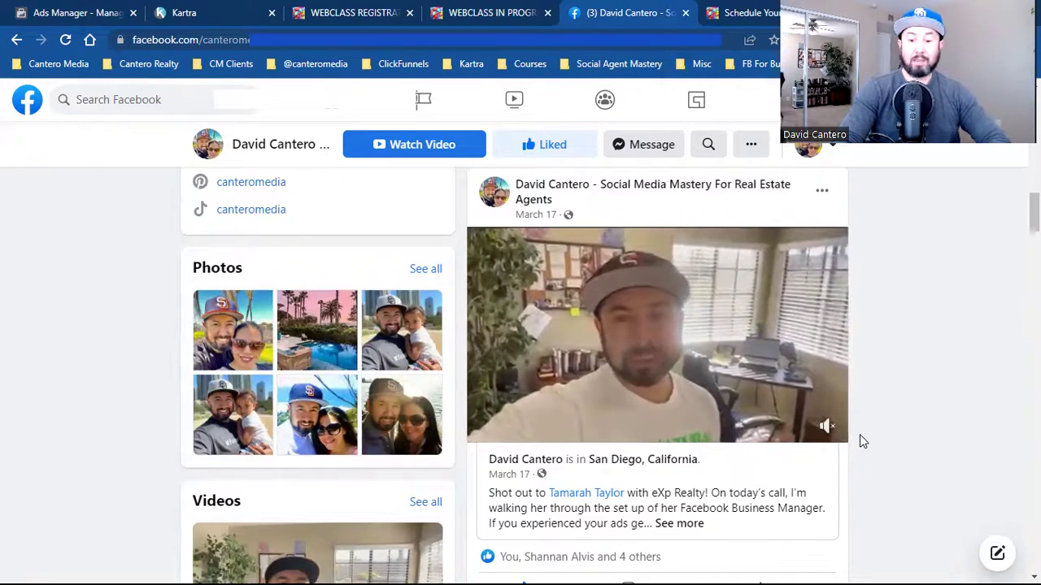
{"action": "left_click", "coordinate": [680, 523]}
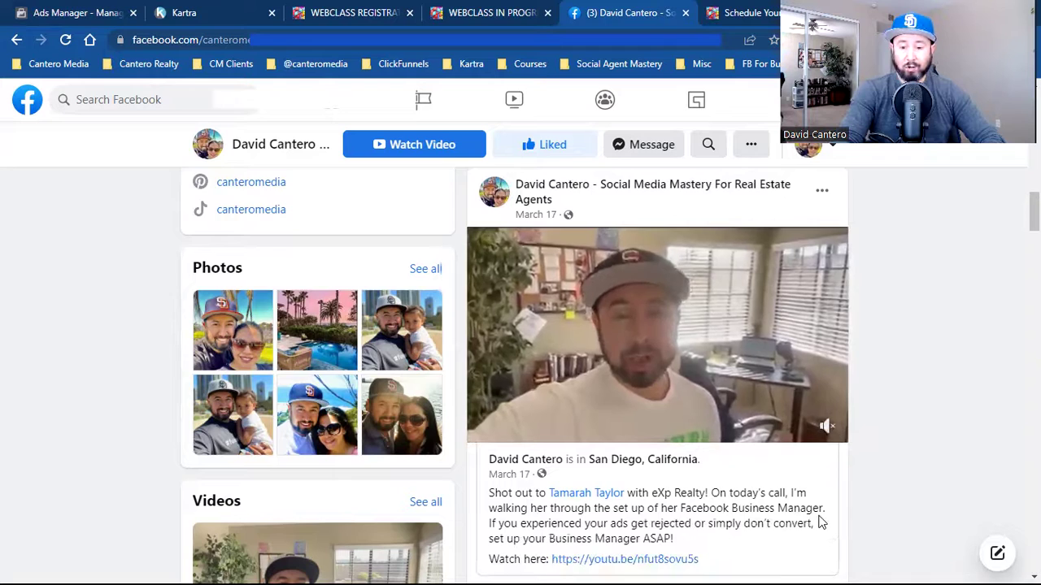
{"action": "scroll", "coordinate": [818, 521], "scroll_direction": "down", "scroll_amount": 1}
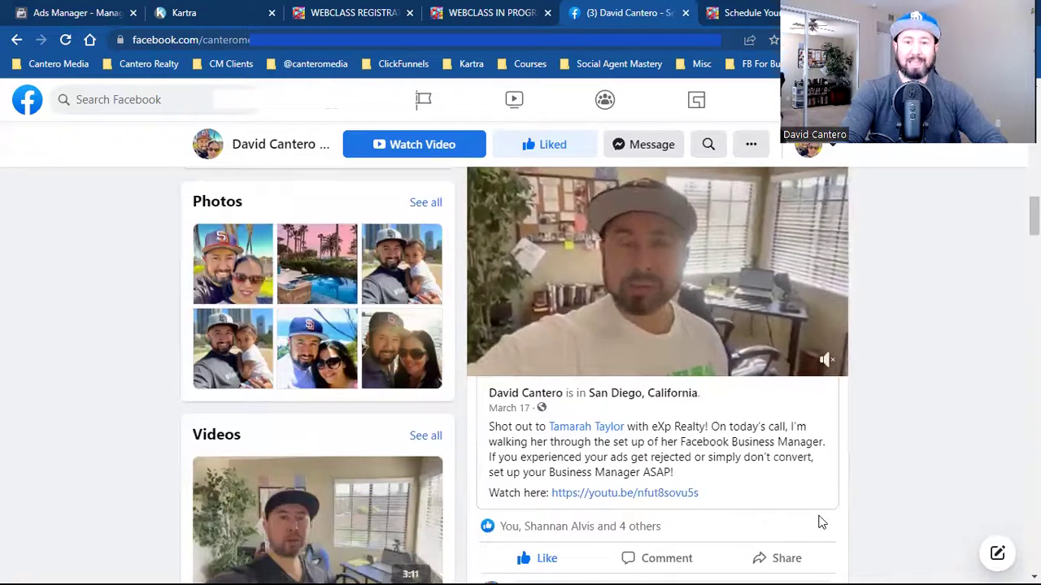
{"action": "left_click", "coordinate": [80, 7]}
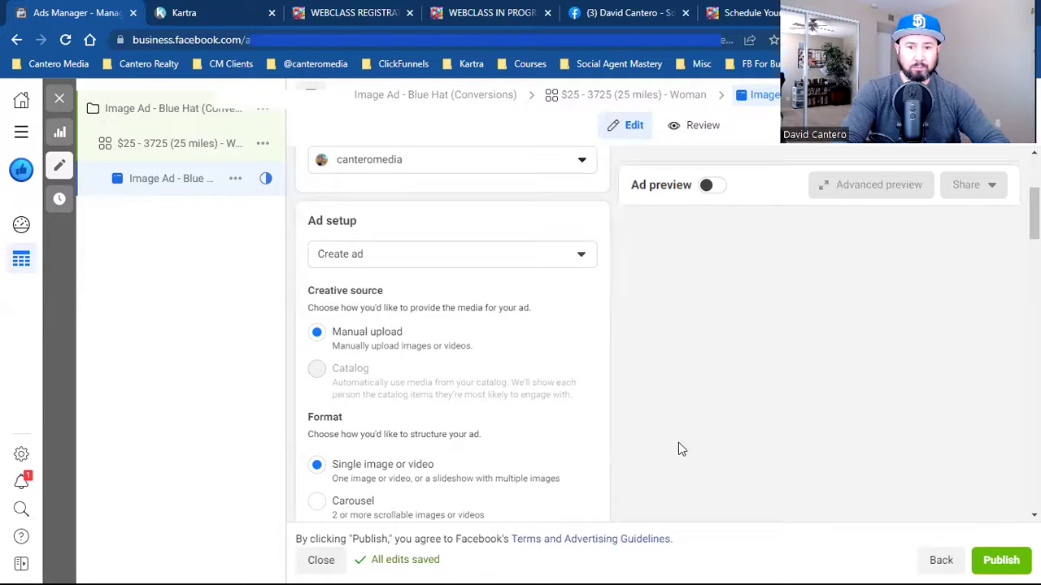
- Use the Feb 24, 2022 'Two questions if you're a Real Estate Professional' video post as the creative
{"action": "scroll", "coordinate": [678, 443], "scroll_direction": "down", "scroll_amount": 3}
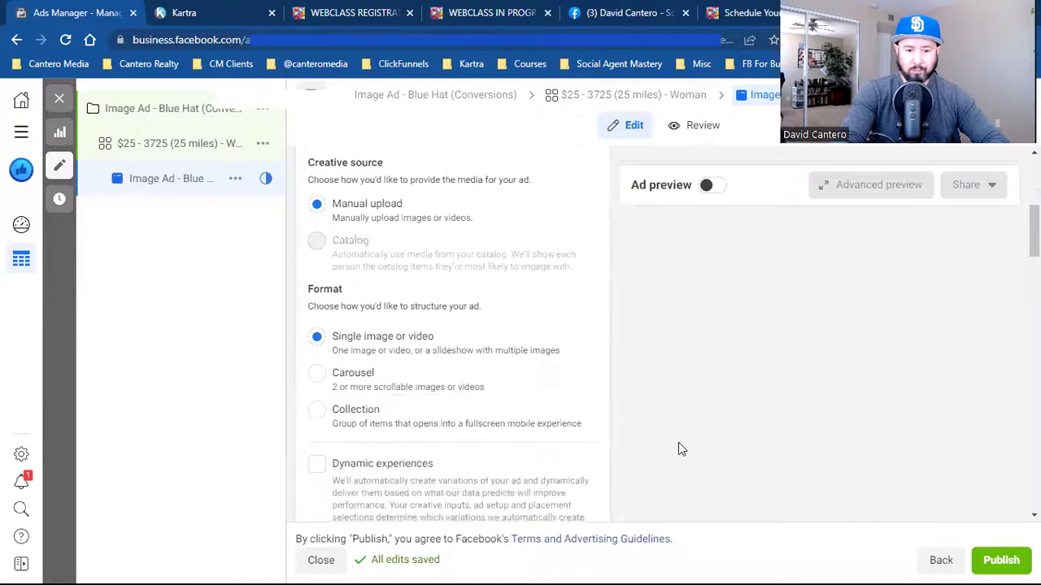
{"action": "scroll", "coordinate": [678, 443], "scroll_direction": "up", "scroll_amount": 3}
{"action": "triple_click", "coordinate": [337, 206]}
{"action": "left_click", "coordinate": [399, 249]}
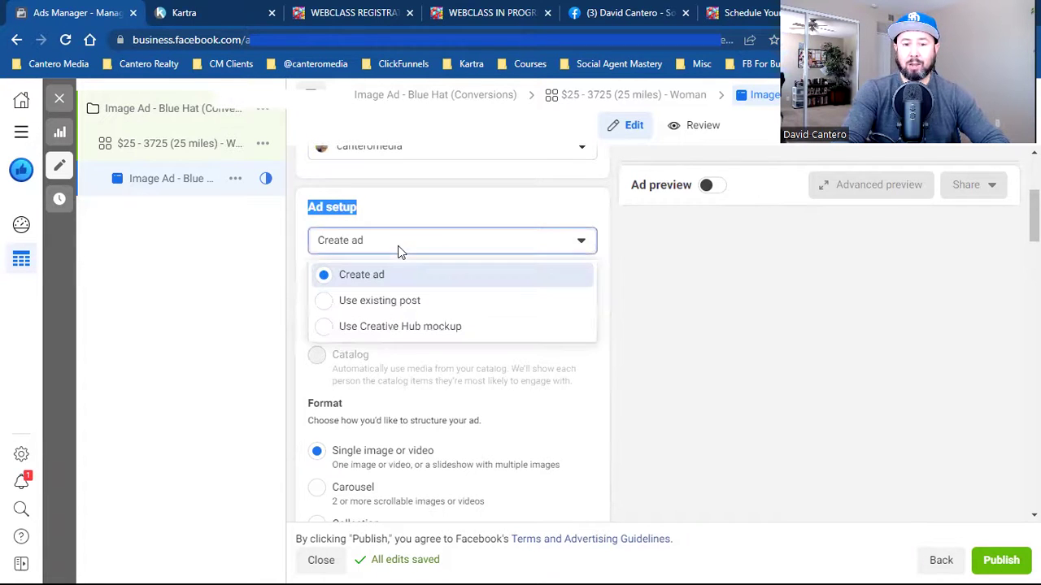
{"action": "left_click", "coordinate": [399, 301]}
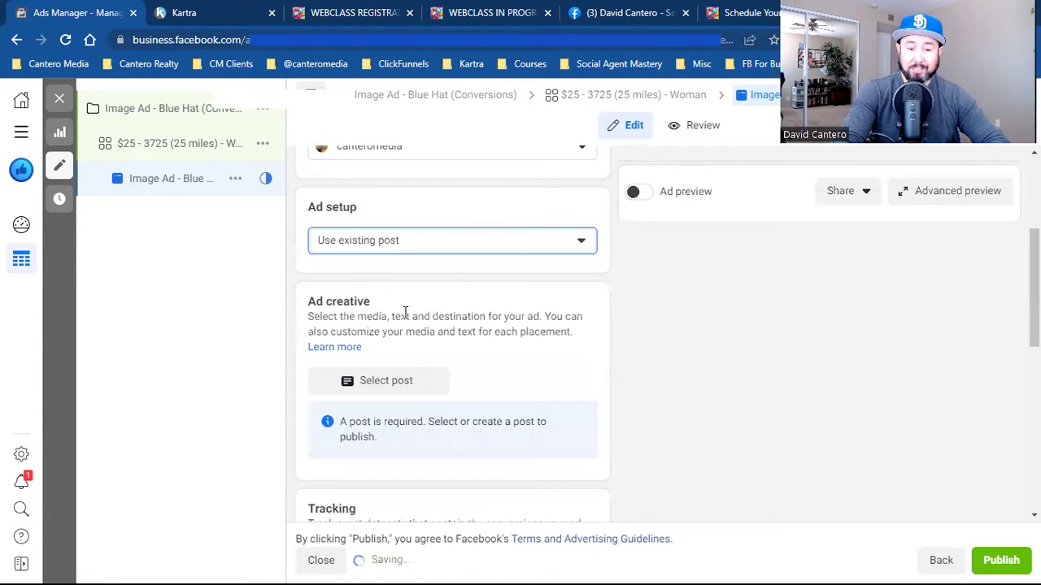
{"action": "left_click", "coordinate": [387, 381]}
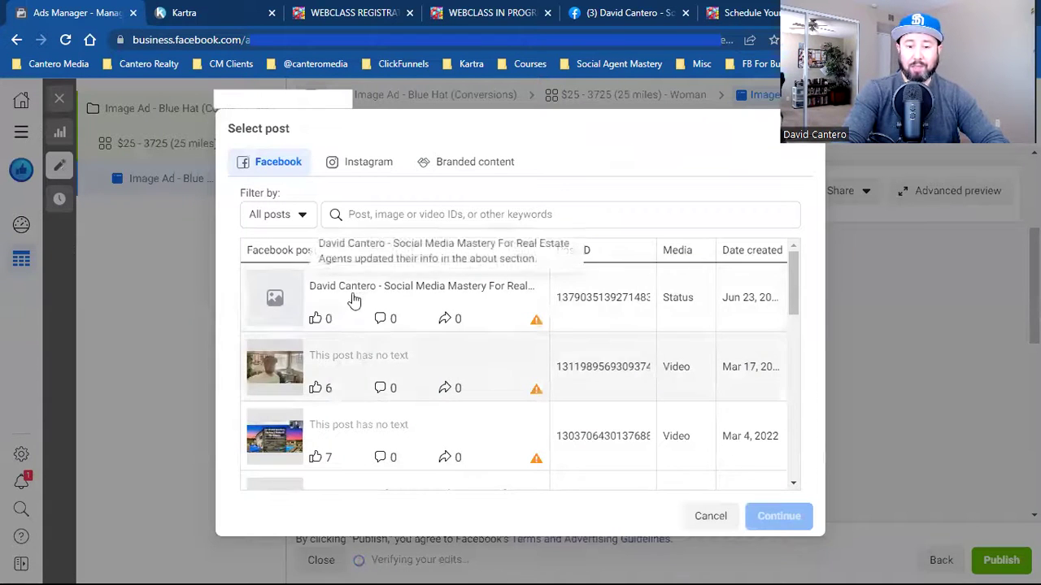
{"action": "scroll", "coordinate": [306, 379], "scroll_direction": "down", "scroll_amount": 2}
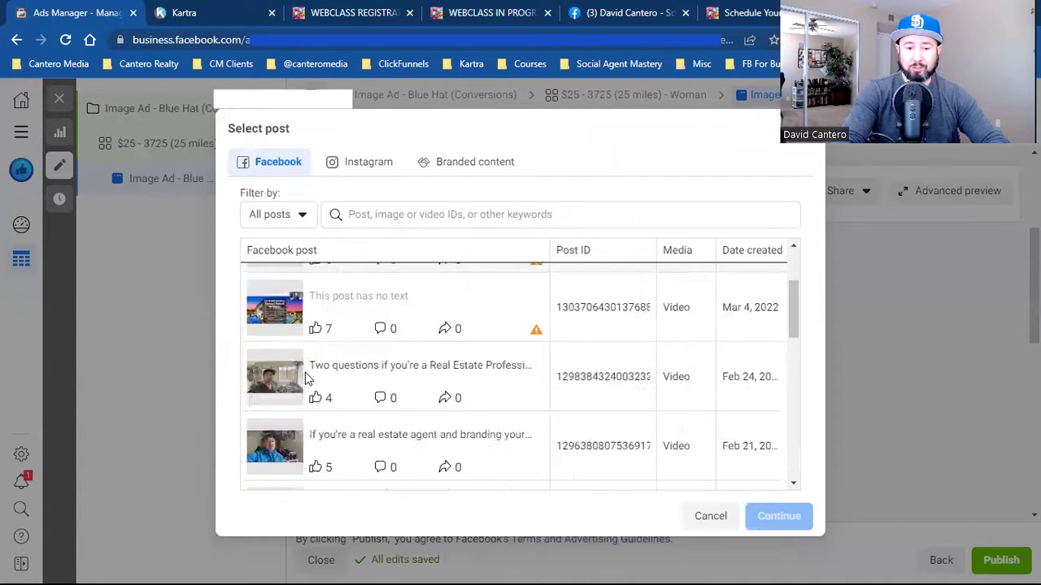
{"action": "left_click", "coordinate": [292, 370]}
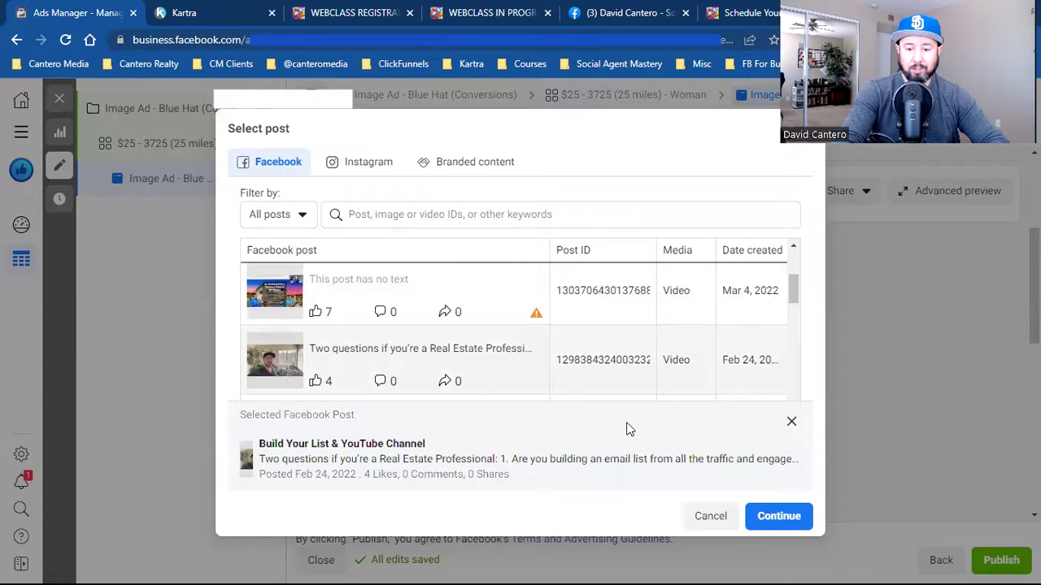
{"action": "left_click", "coordinate": [748, 520]}
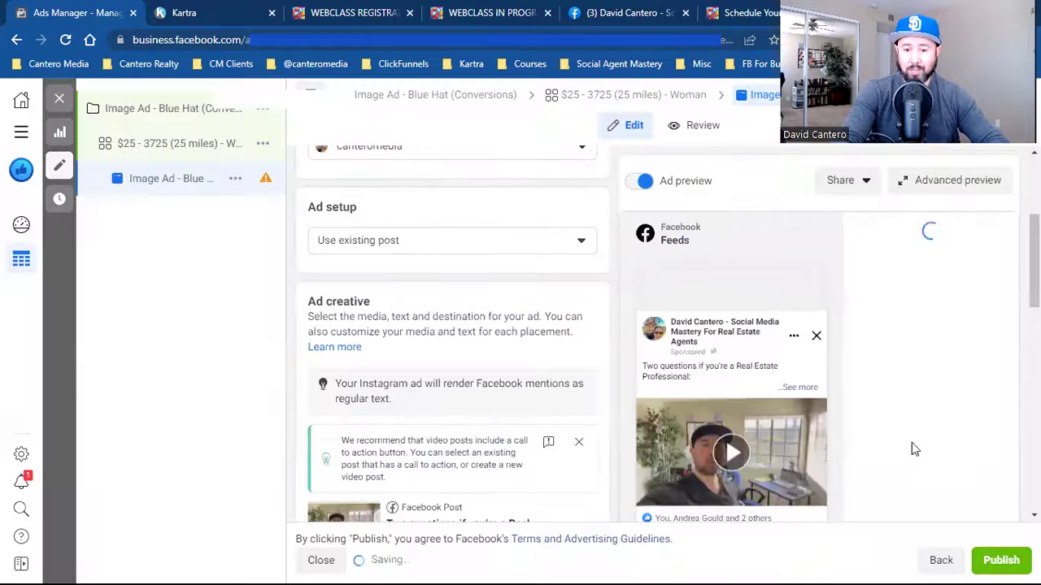
{"action": "scroll", "coordinate": [919, 449], "scroll_direction": "down", "scroll_amount": 1}
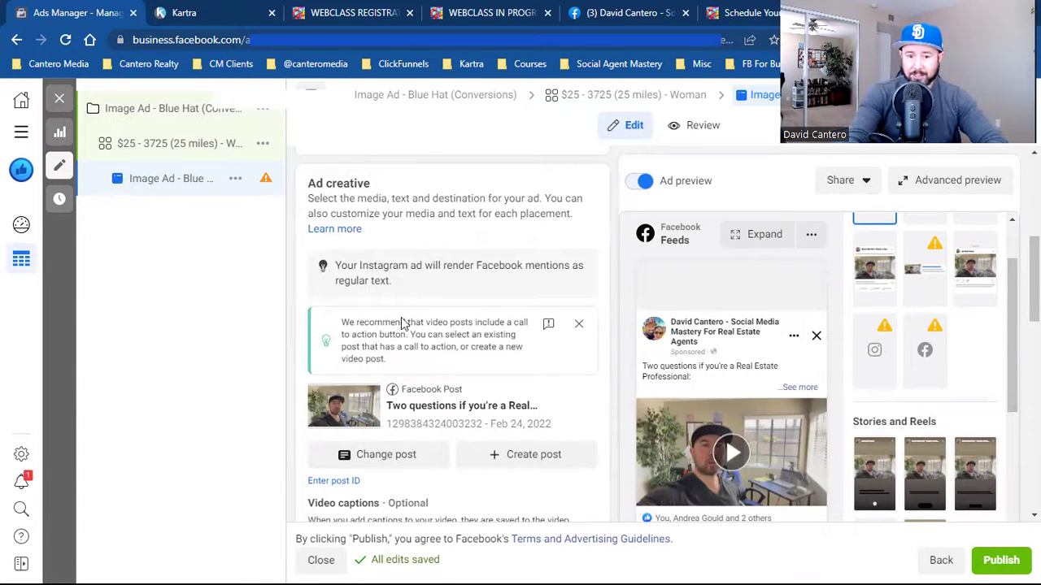
{"action": "scroll", "coordinate": [394, 307], "scroll_direction": "up", "scroll_amount": 1}
{"action": "left_click", "coordinate": [382, 200]}
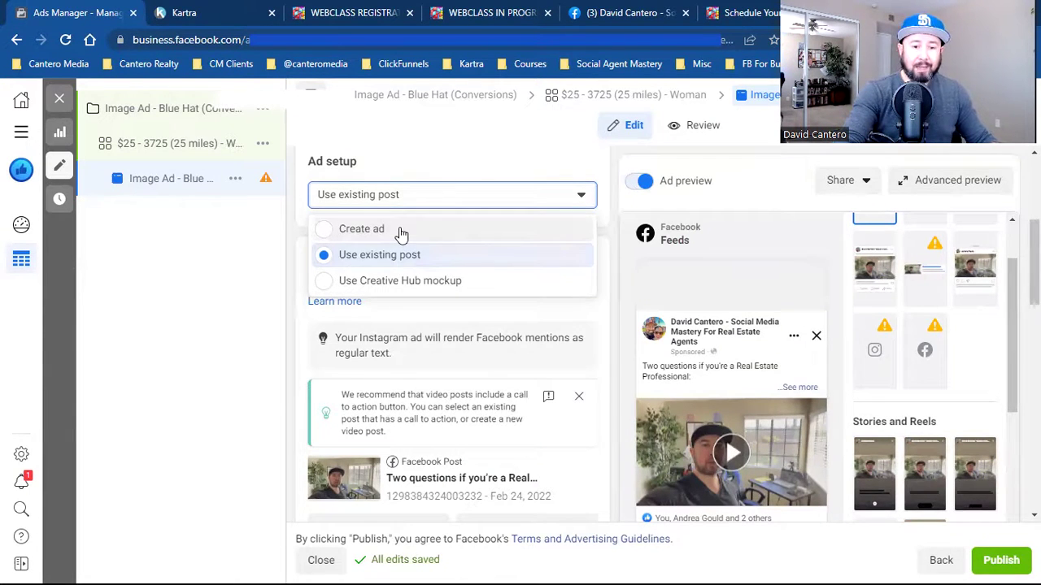
- Look at the new-ad media options, then switch back to using the existing post
{"action": "left_click", "coordinate": [400, 232]}
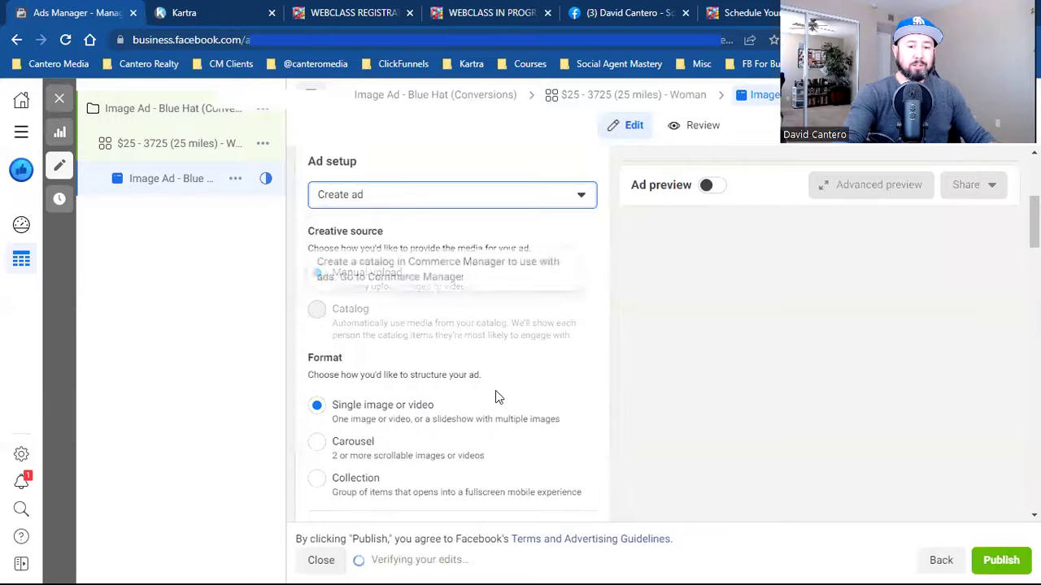
{"action": "scroll", "coordinate": [495, 393], "scroll_direction": "up", "scroll_amount": 3}
{"action": "scroll", "coordinate": [612, 422], "scroll_direction": "down", "scroll_amount": 1}
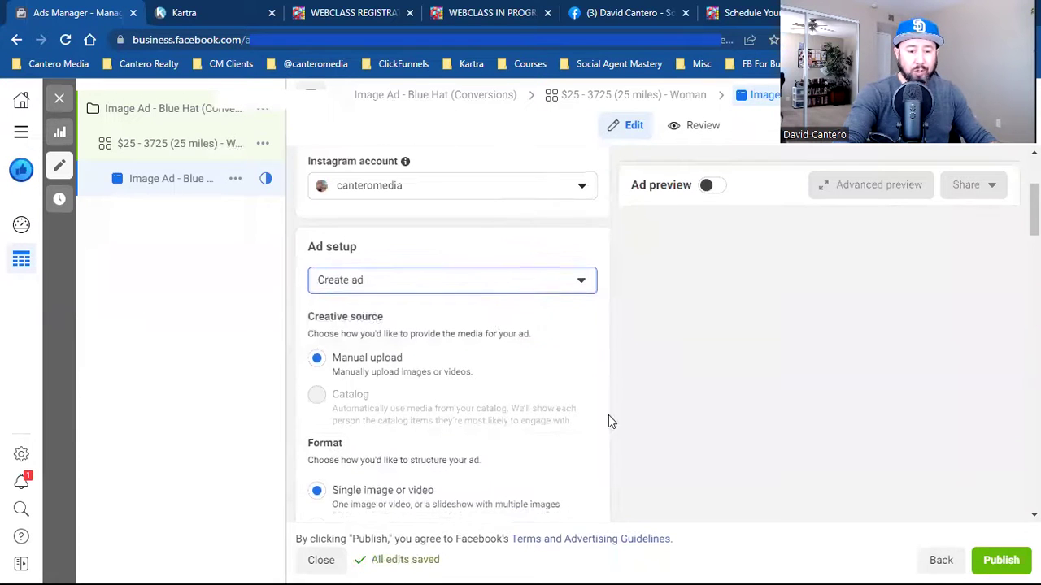
{"action": "scroll", "coordinate": [609, 409], "scroll_direction": "down", "scroll_amount": 3}
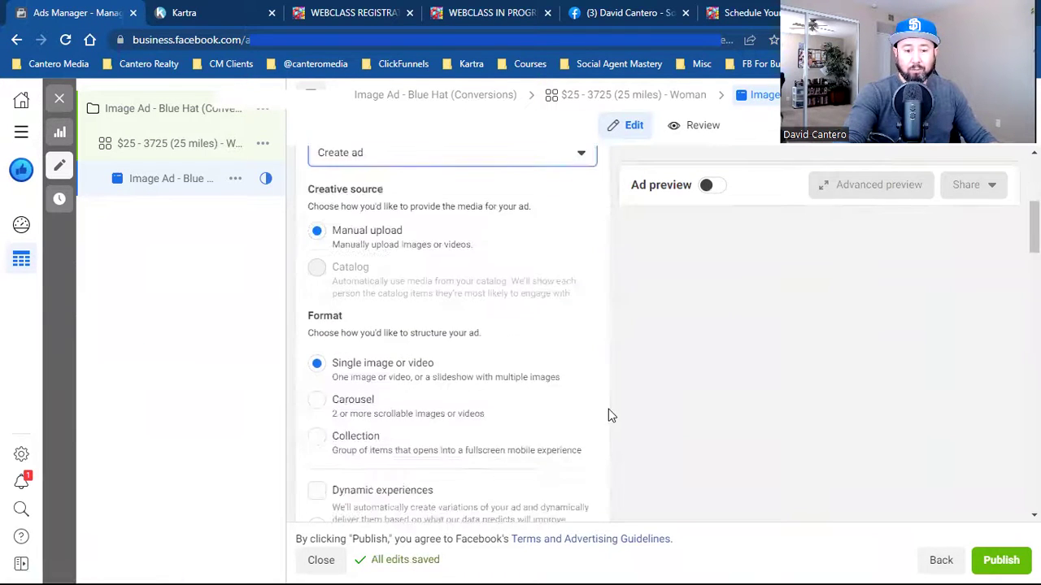
{"action": "scroll", "coordinate": [608, 409], "scroll_direction": "down", "scroll_amount": 2}
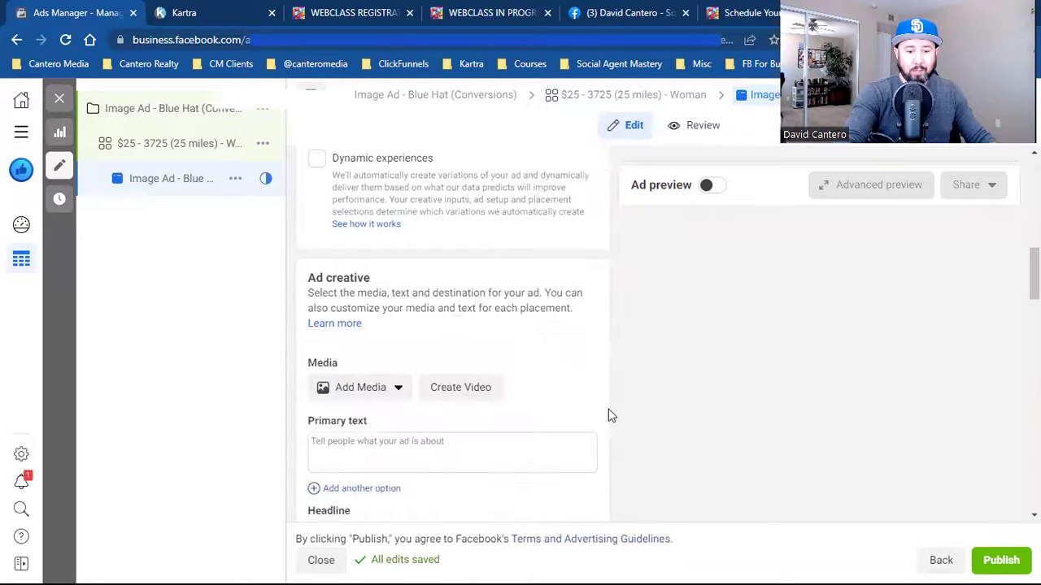
{"action": "left_click", "coordinate": [382, 388]}
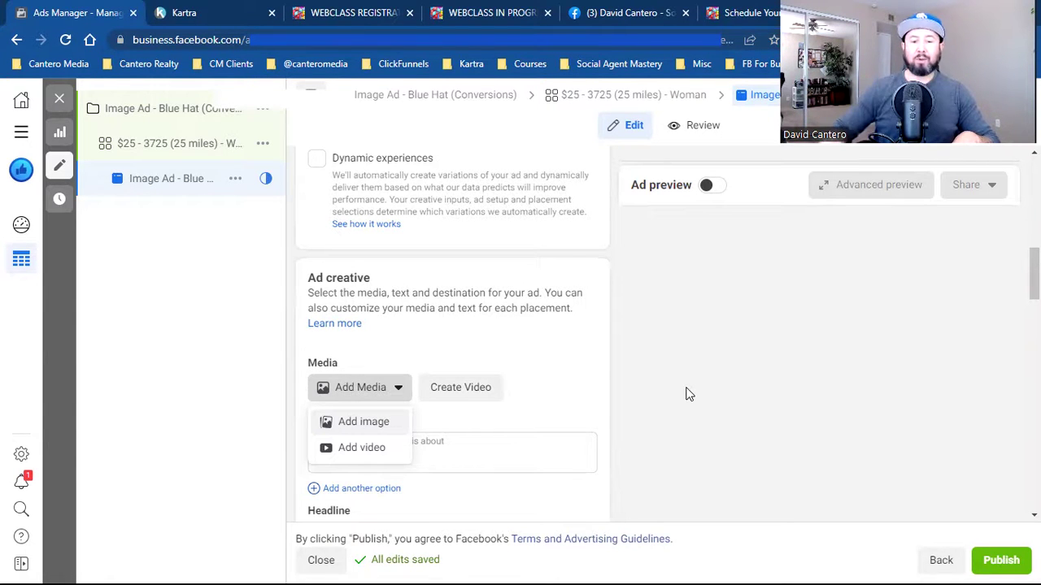
{"action": "scroll", "coordinate": [685, 394], "scroll_direction": "up", "scroll_amount": 3}
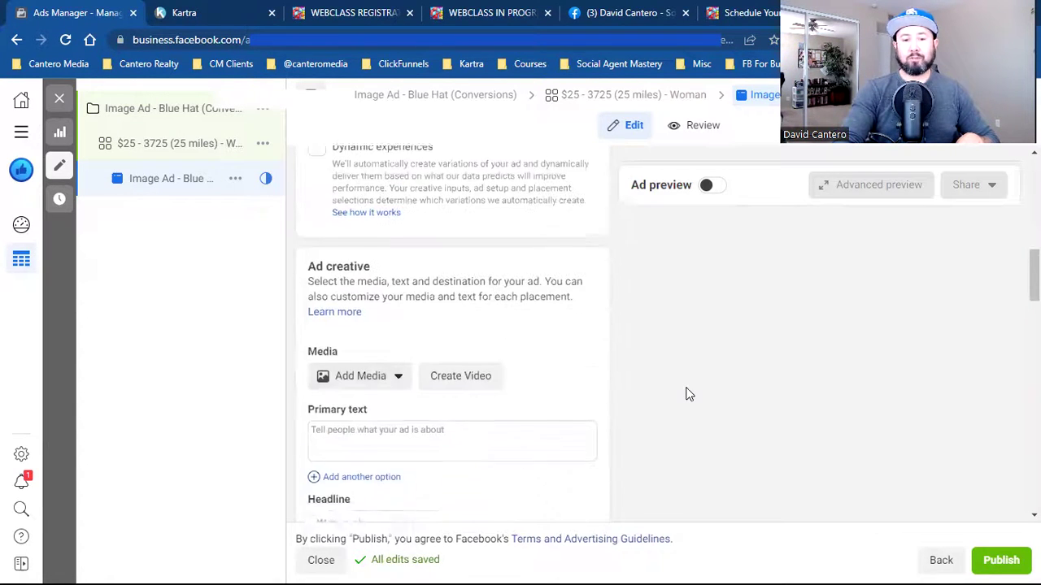
{"action": "scroll", "coordinate": [686, 394], "scroll_direction": "up", "scroll_amount": 6}
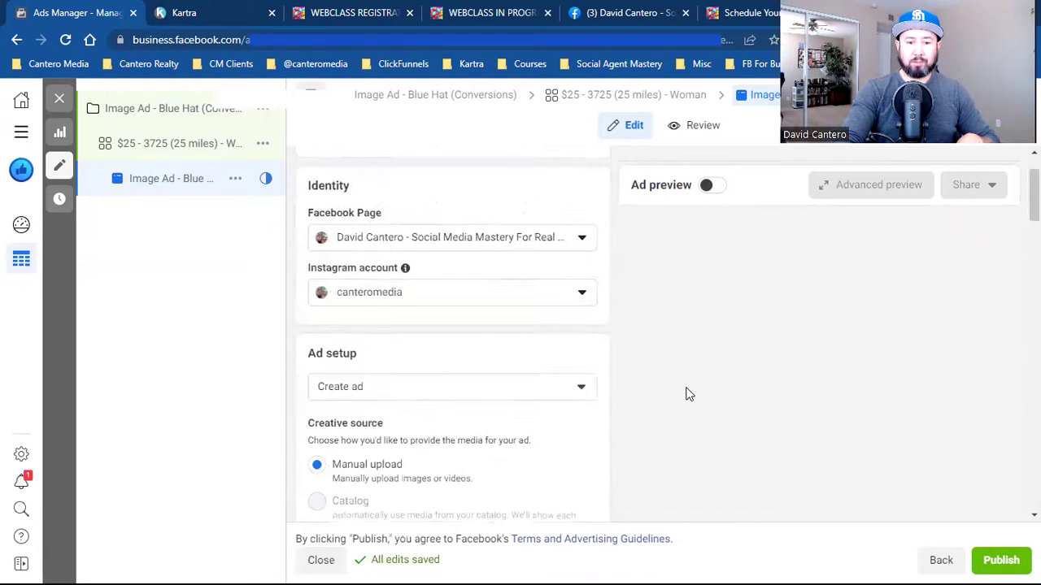
{"action": "left_click", "coordinate": [376, 386]}
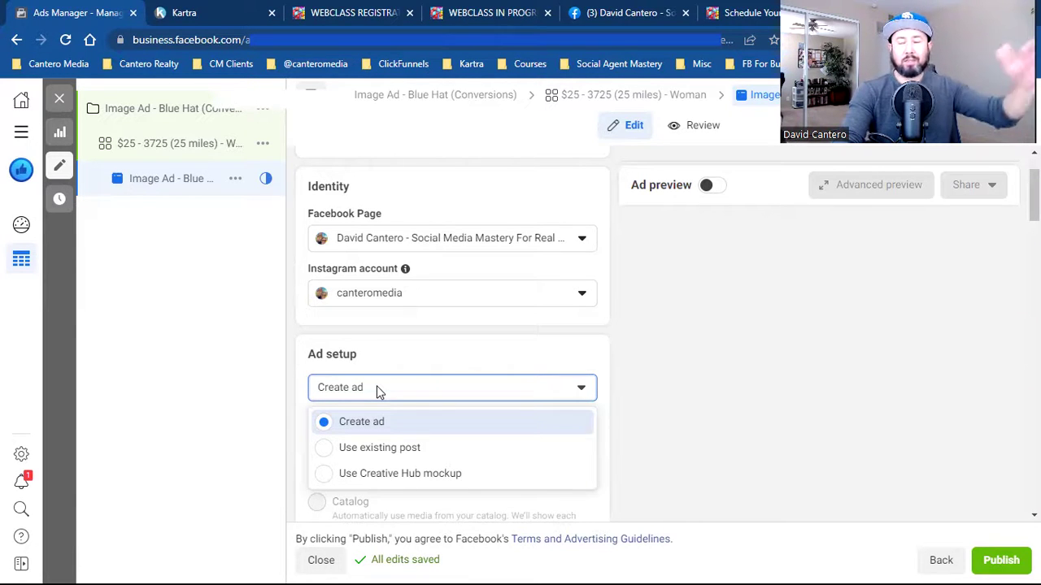
{"action": "left_click", "coordinate": [392, 450]}
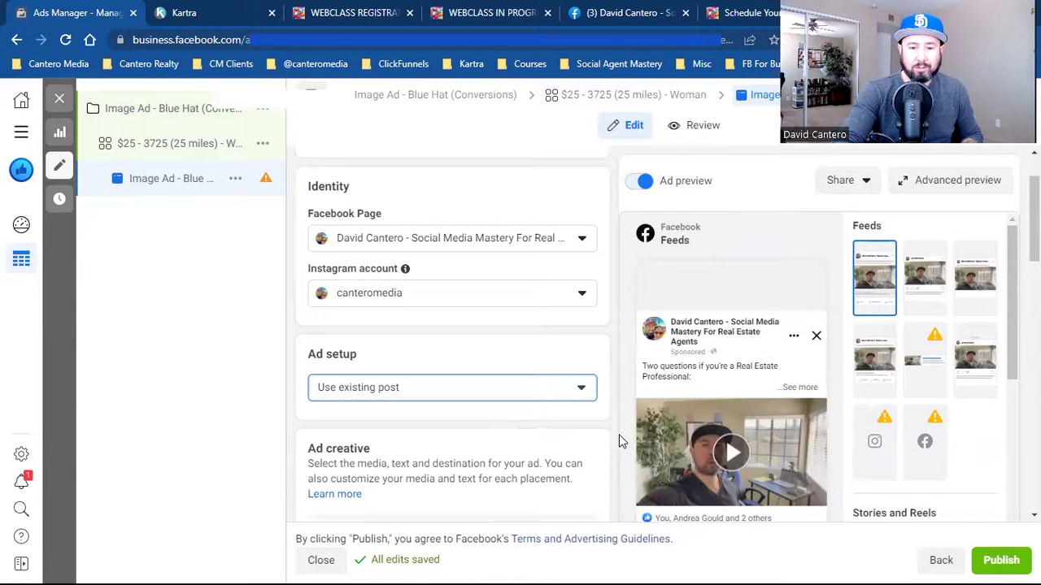
- Add a Learn more call to action and bring up the webclass registration page for its URL
{"action": "scroll", "coordinate": [618, 434], "scroll_direction": "down", "scroll_amount": 5}
{"action": "scroll", "coordinate": [619, 435], "scroll_direction": "down", "scroll_amount": 3}
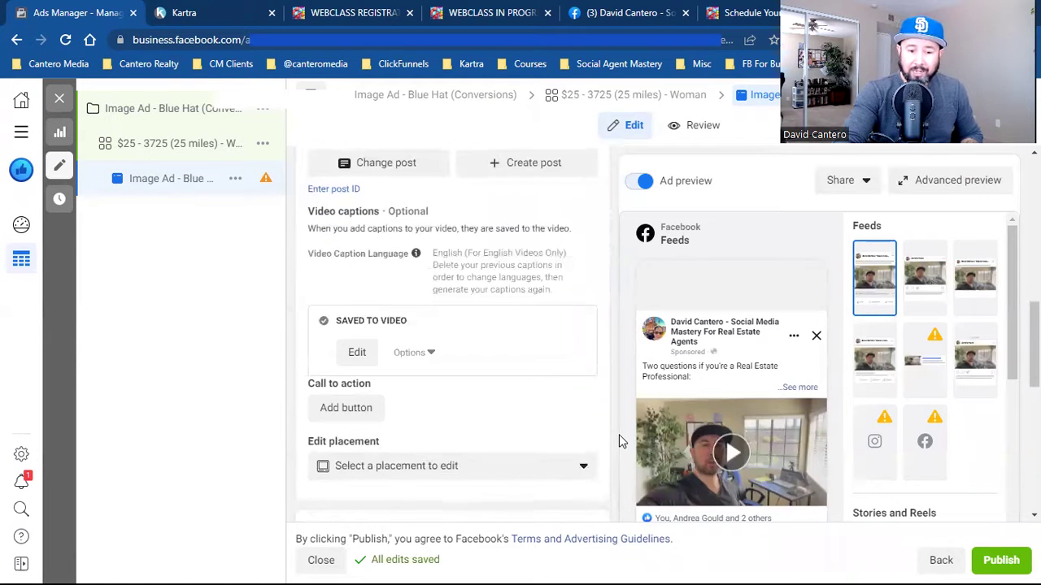
{"action": "left_click", "coordinate": [356, 409]}
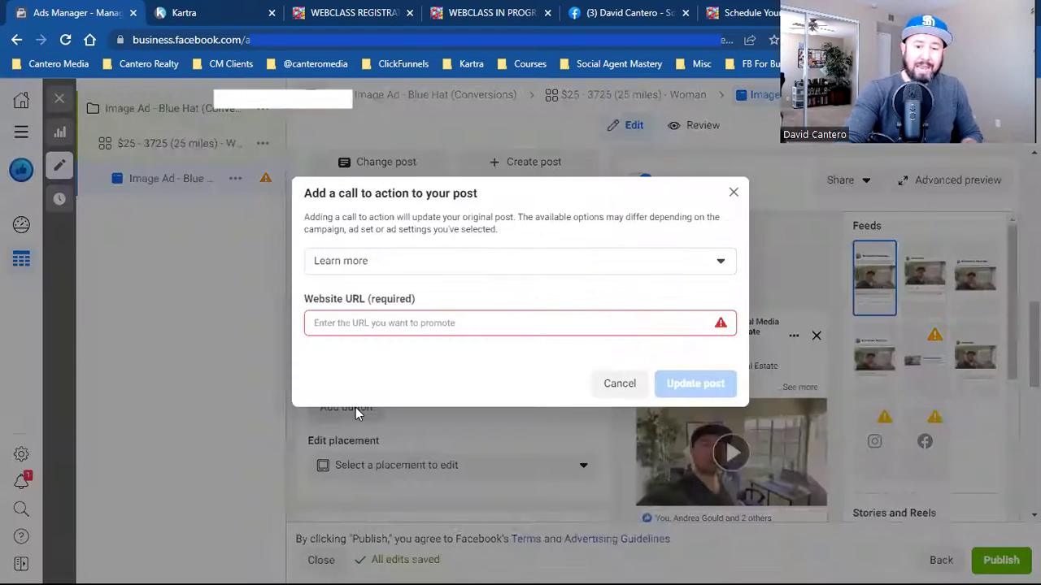
{"action": "left_click", "coordinate": [353, 327]}
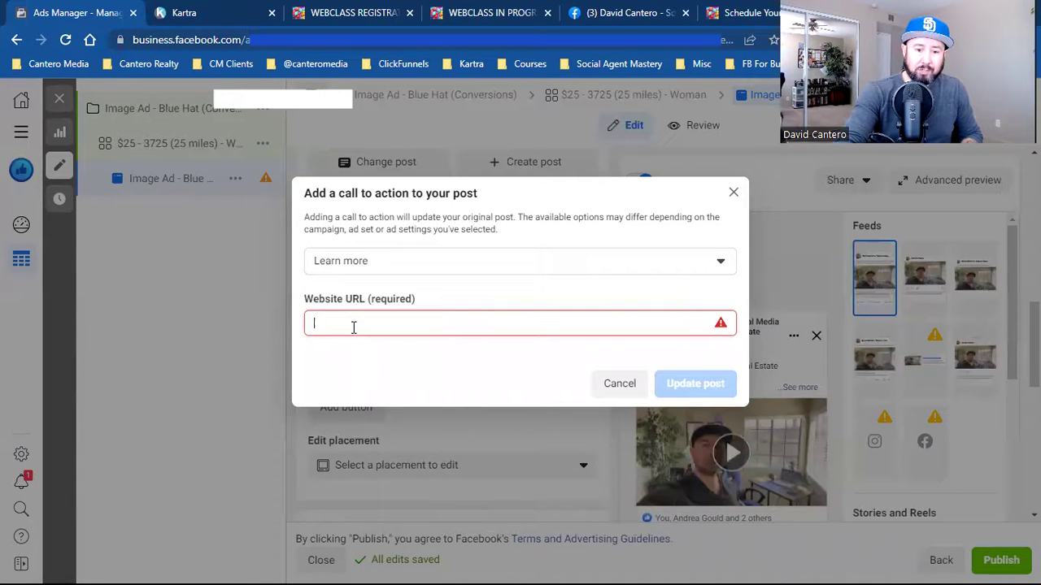
{"action": "left_click", "coordinate": [356, 10]}
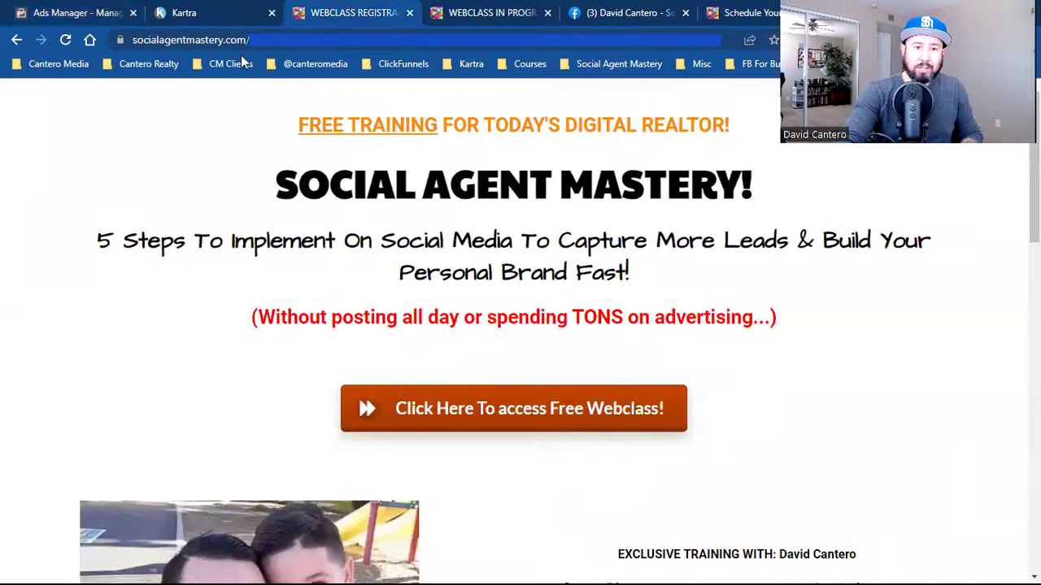
- Copy the webclass page's address and return to the Learn more call-to-action dialog
{"action": "left_click", "coordinate": [202, 38]}
{"action": "right_click", "coordinate": [203, 38]}
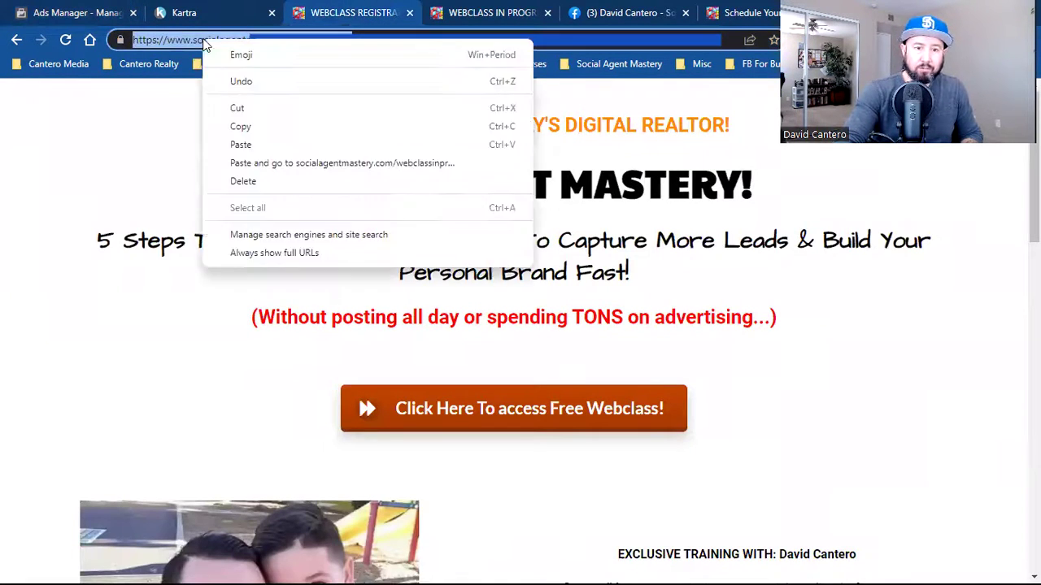
{"action": "left_click", "coordinate": [256, 127]}
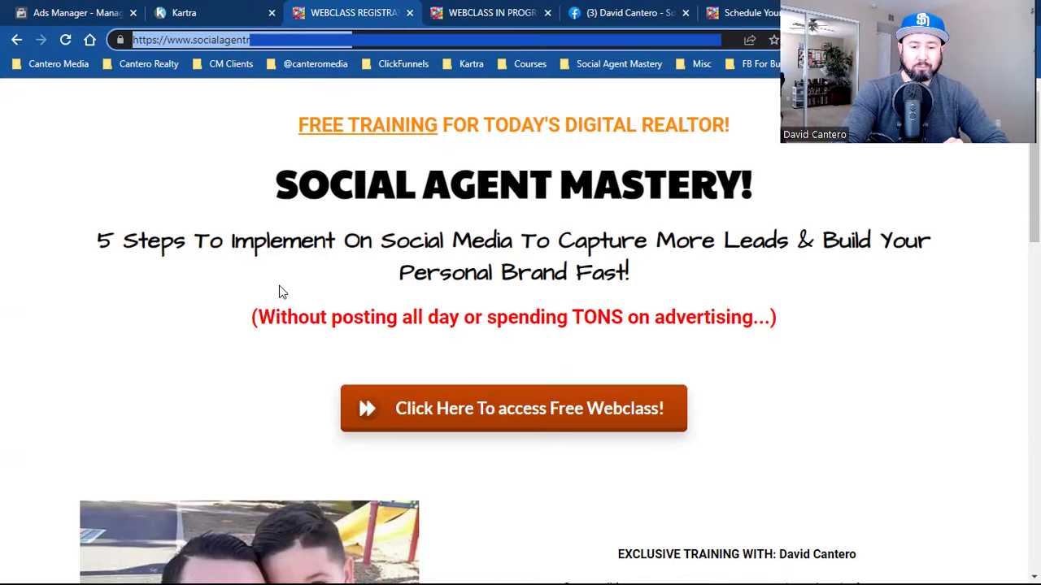
{"action": "right_click", "coordinate": [176, 39]}
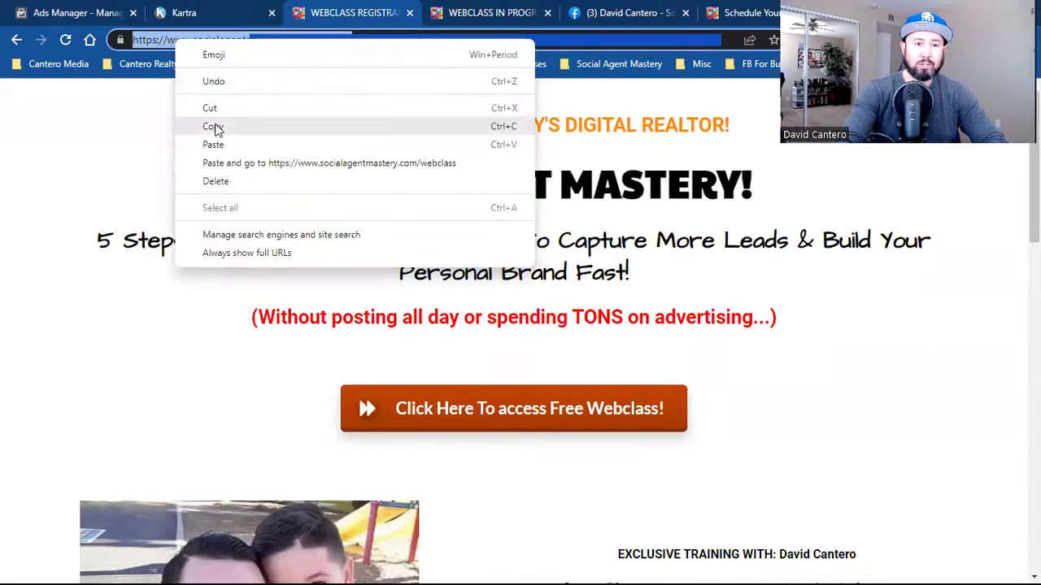
{"action": "left_click", "coordinate": [214, 128]}
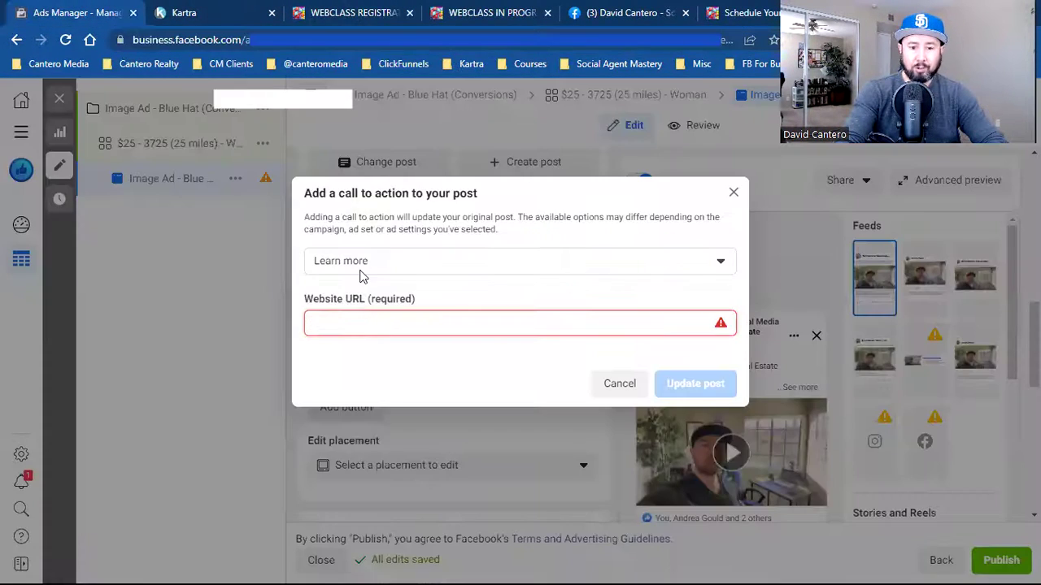
{"action": "left_click", "coordinate": [374, 320]}
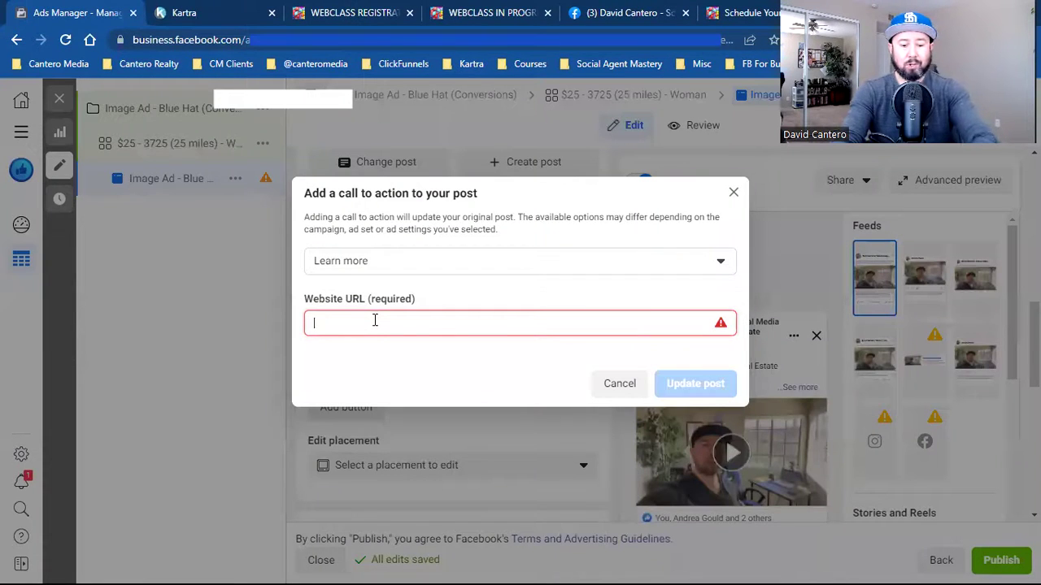
{"action": "key", "text": "ctrl+v"}
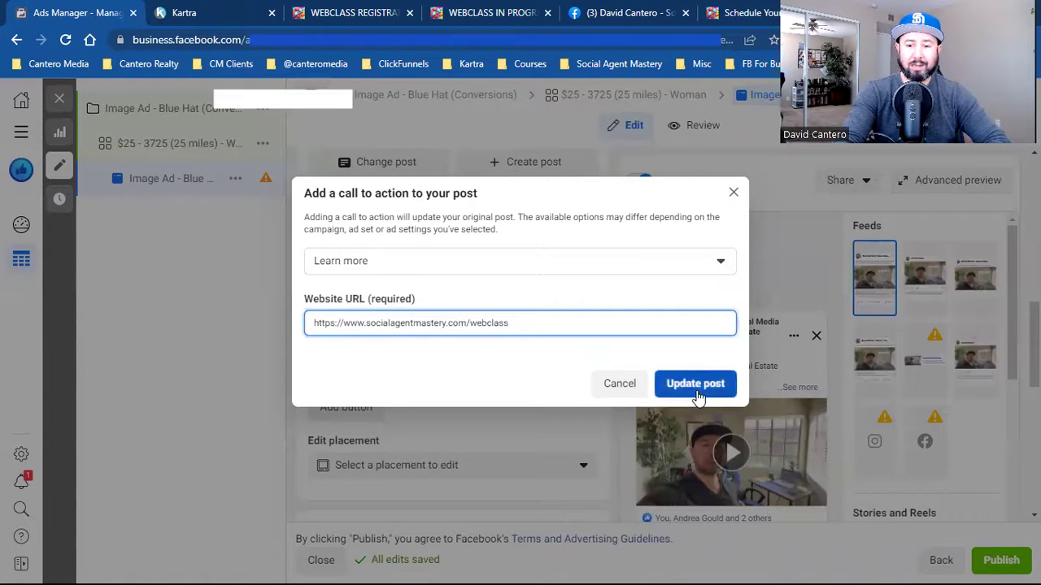
{"action": "left_click", "coordinate": [695, 384]}
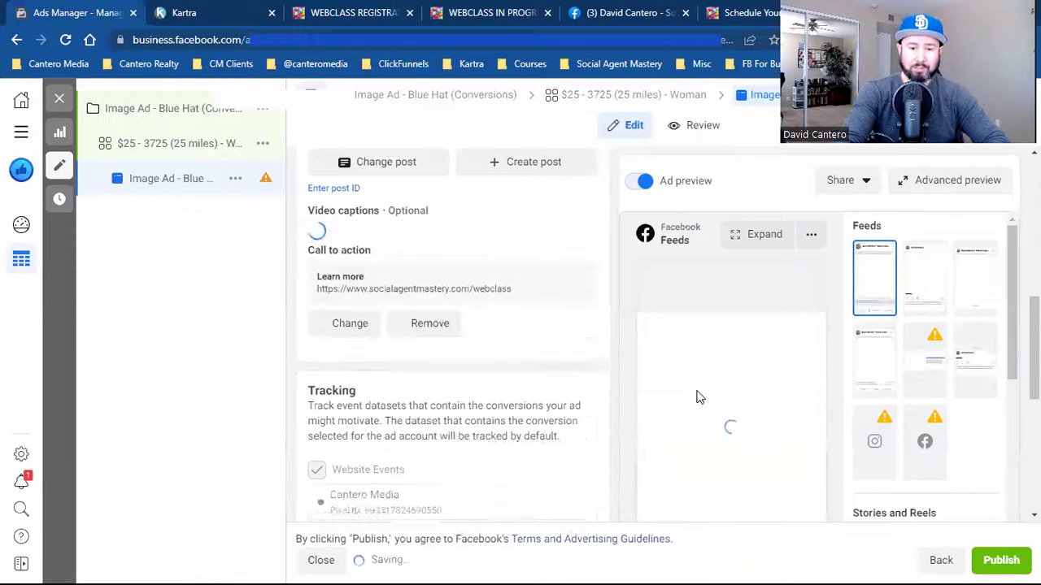
{"action": "scroll", "coordinate": [553, 337], "scroll_direction": "down", "scroll_amount": 2}
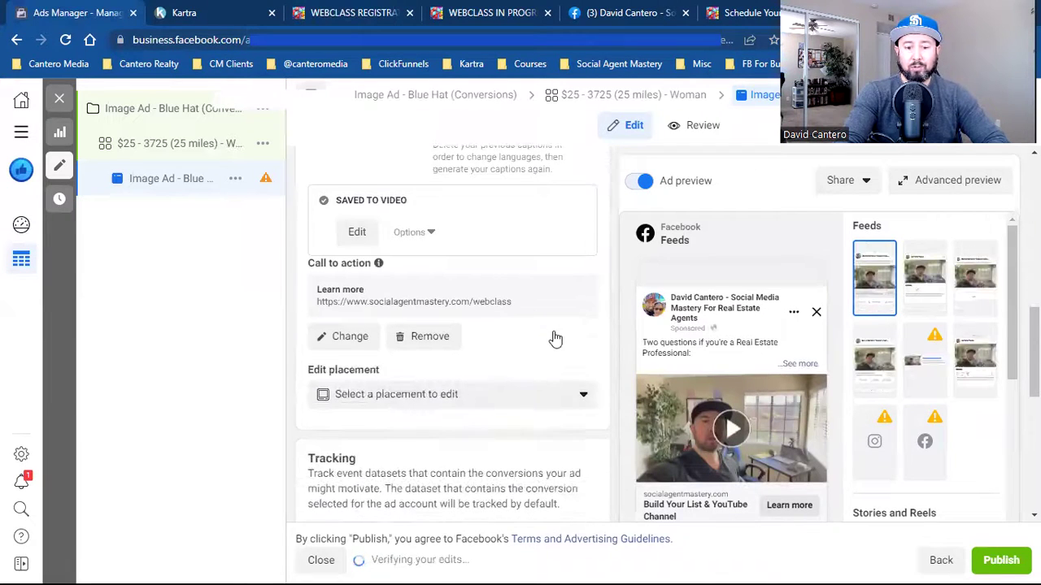
{"action": "scroll", "coordinate": [555, 339], "scroll_direction": "down", "scroll_amount": 2}
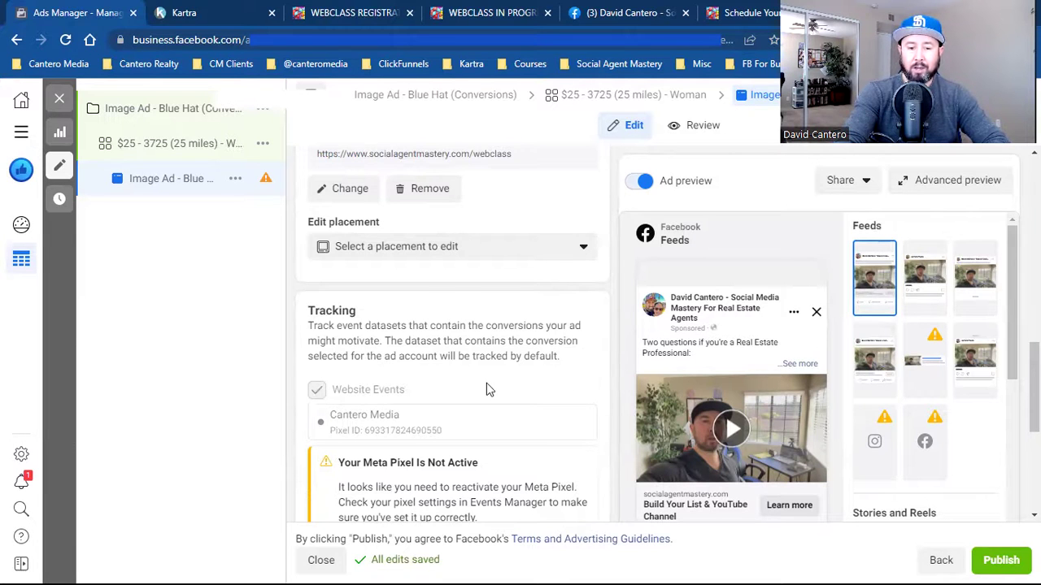
{"action": "scroll", "coordinate": [488, 389], "scroll_direction": "down", "scroll_amount": 1}
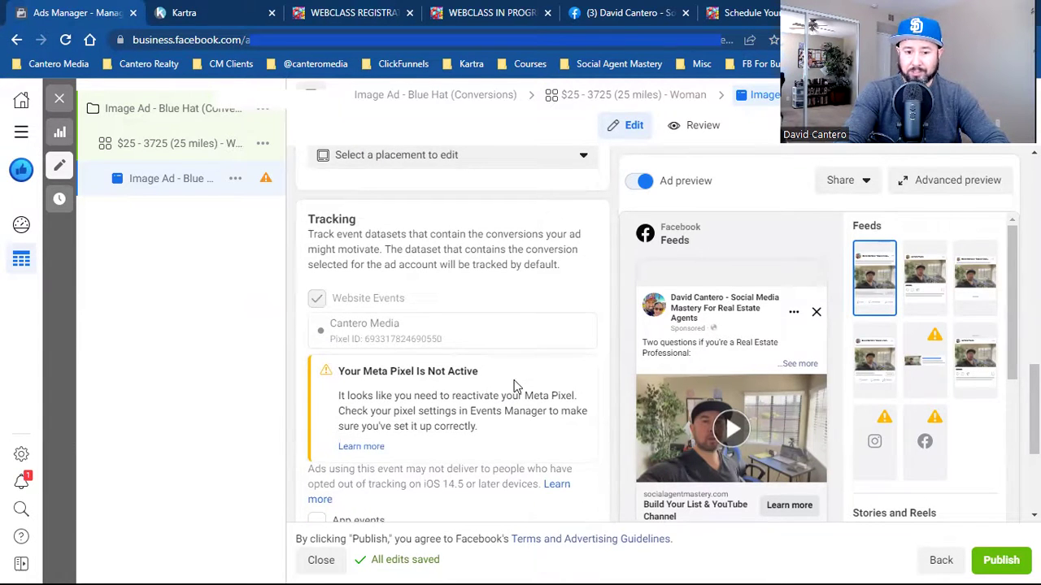
{"action": "scroll", "coordinate": [514, 384], "scroll_direction": "down", "scroll_amount": 1}
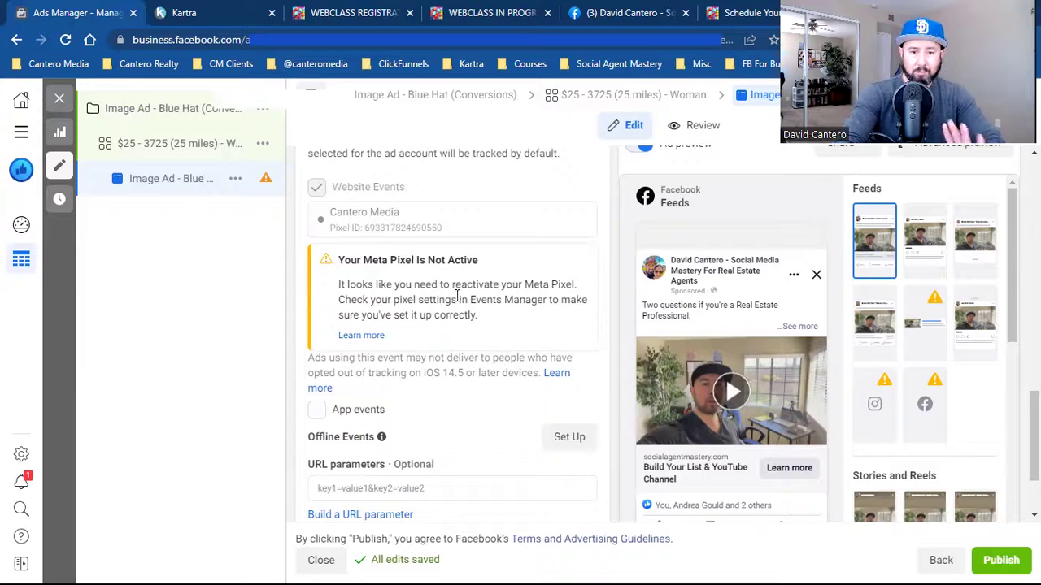
{"action": "double_click", "coordinate": [363, 213]}
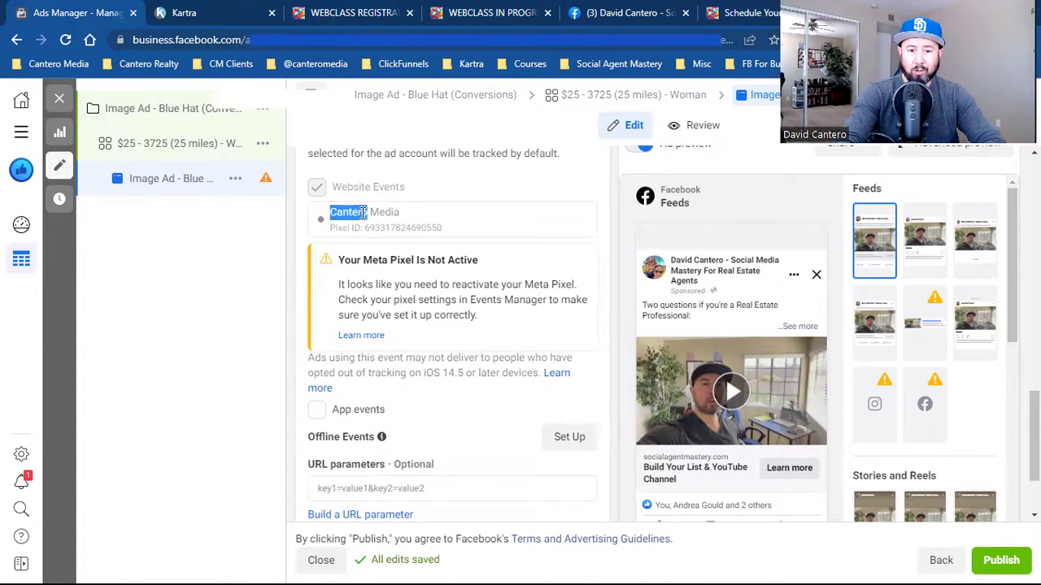
{"action": "scroll", "coordinate": [537, 336], "scroll_direction": "down", "scroll_amount": 3}
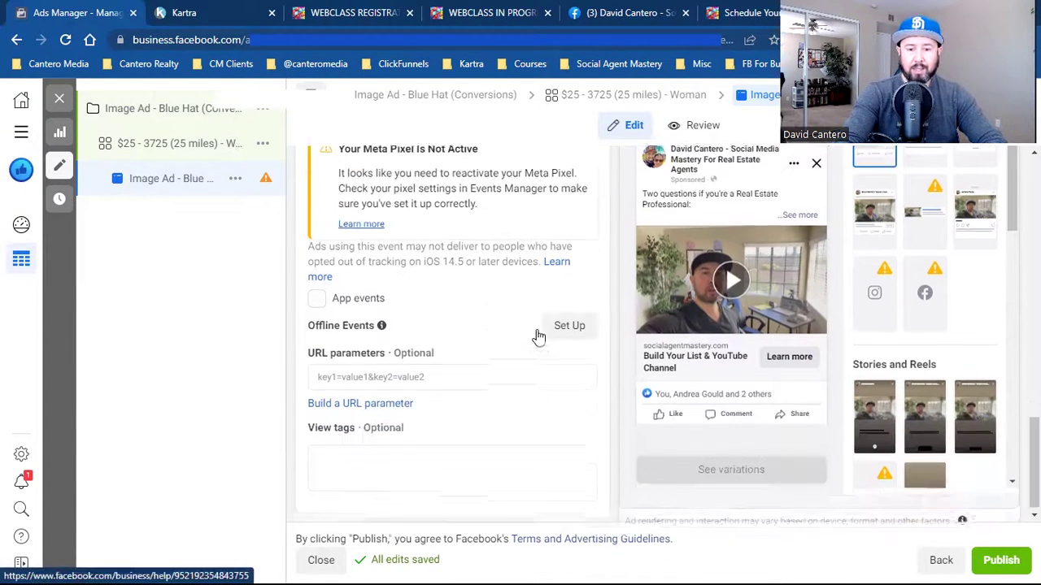
{"action": "left_click", "coordinate": [1001, 560]}
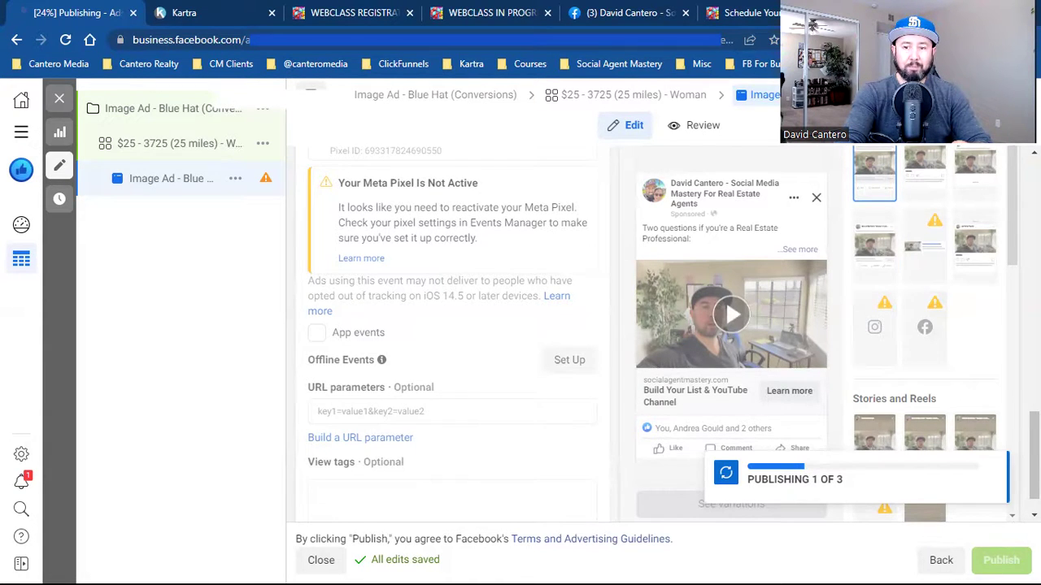
- Publish the Image Ad - Blue Hat campaign from a fresh Ads Manager tab and leave the old editor
{"action": "key", "text": "ctrl+t"}
{"action": "left_click", "coordinate": [248, 64]}
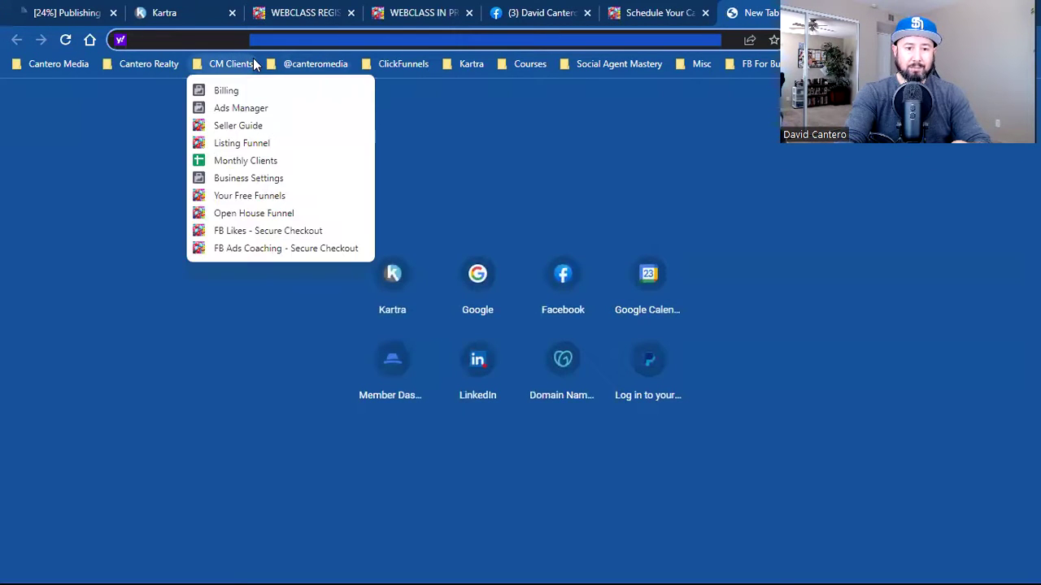
{"action": "left_click", "coordinate": [244, 107]}
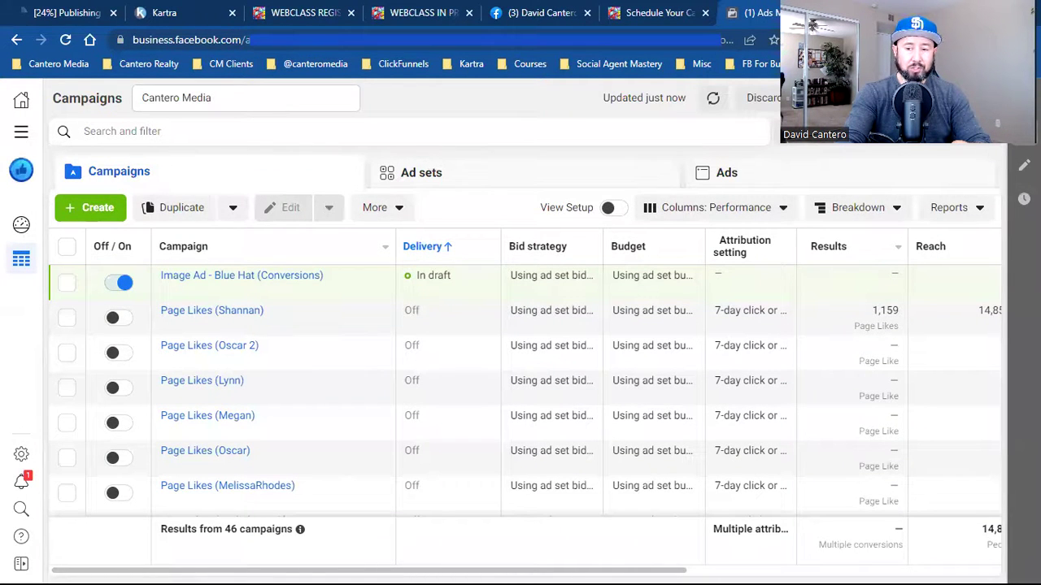
{"action": "left_click", "coordinate": [935, 98]}
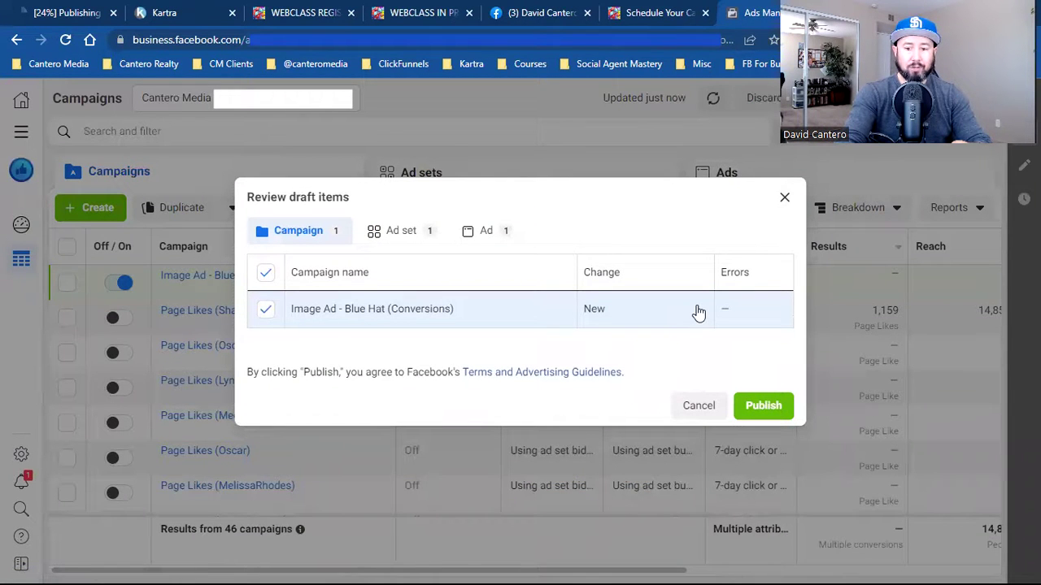
{"action": "left_click", "coordinate": [752, 405]}
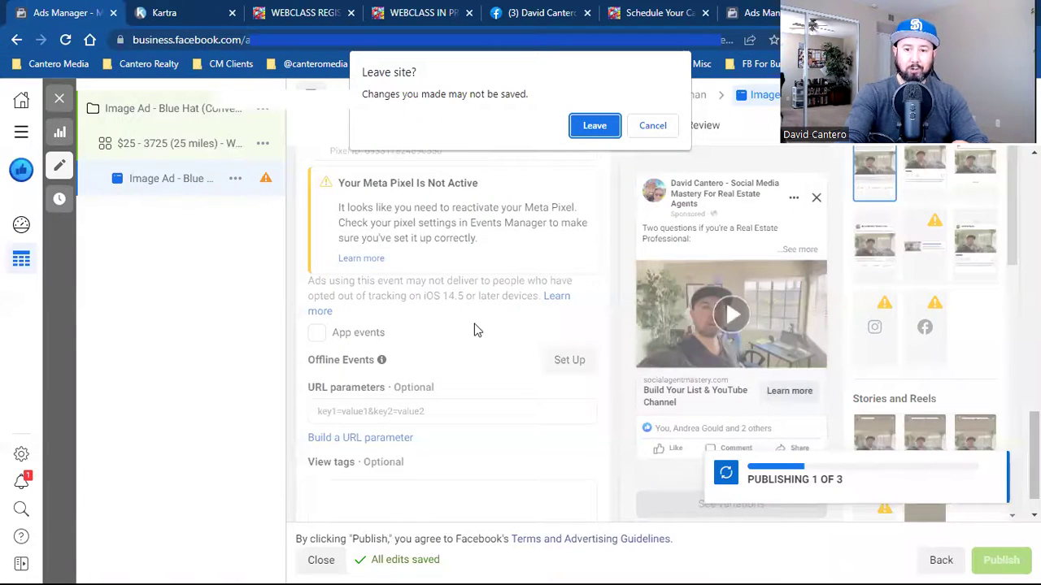
{"action": "left_click", "coordinate": [590, 130]}
{"action": "left_click", "coordinate": [748, 13]}
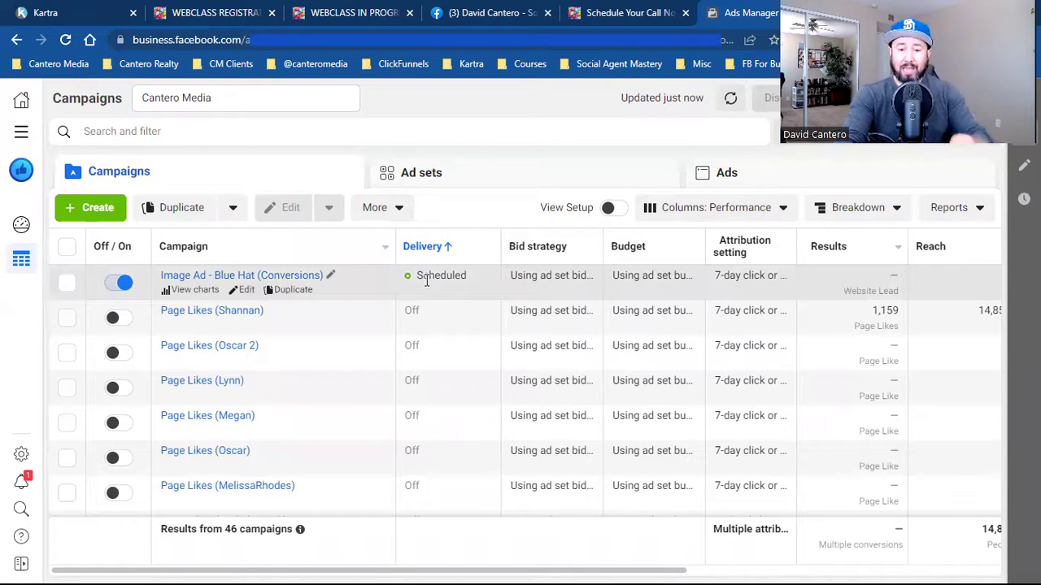
- Visit the Audiences page via All tools, then switch to the webclass registration page
{"action": "left_click", "coordinate": [21, 131]}
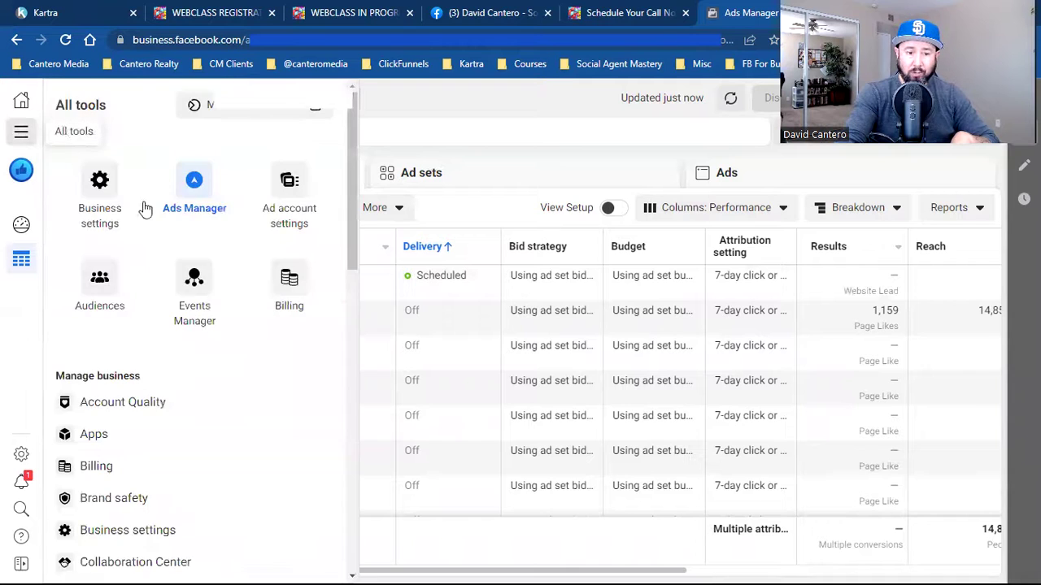
{"action": "left_click", "coordinate": [83, 291]}
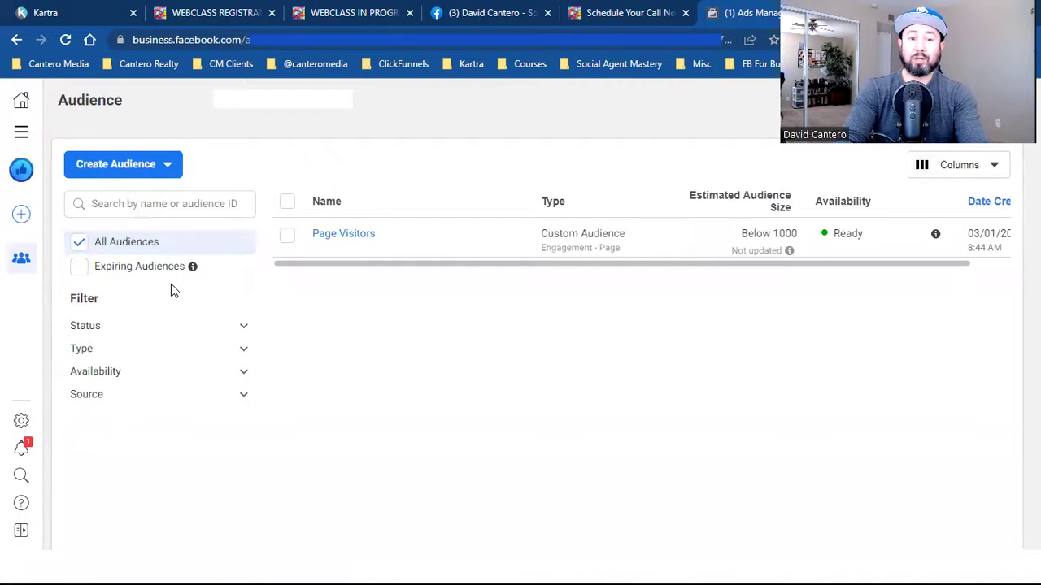
{"action": "left_click", "coordinate": [215, 11]}
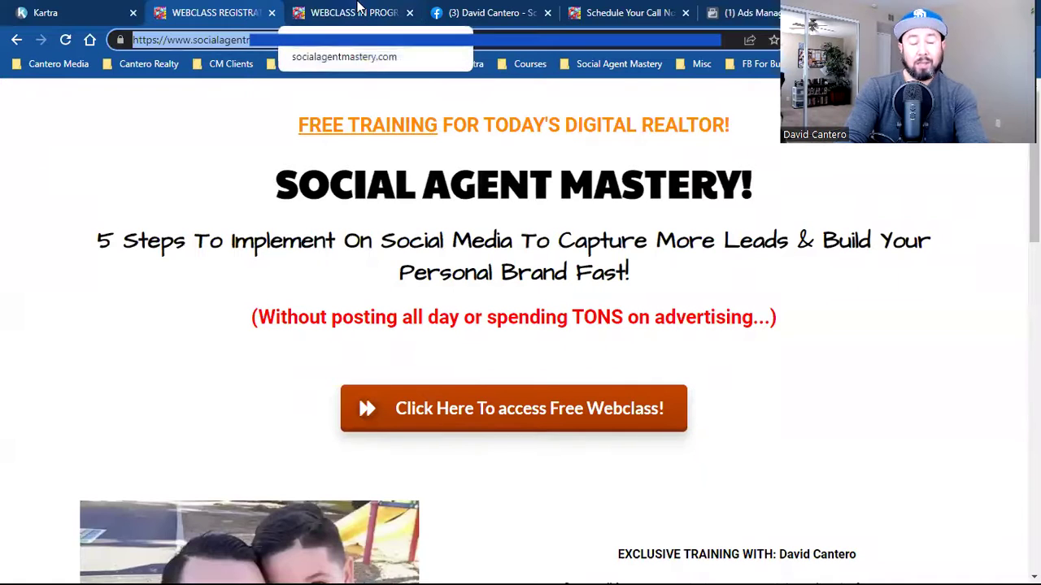
- Check the webclass in-progress page, then go back to the Ads Manager Audiences page
{"action": "left_click", "coordinate": [359, 7]}
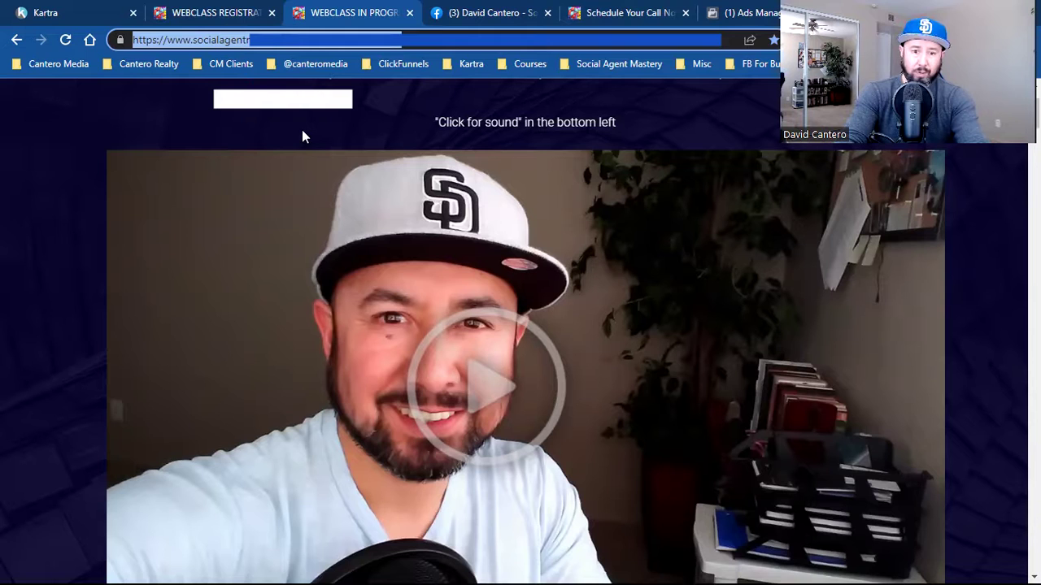
{"action": "left_click", "coordinate": [744, 12]}
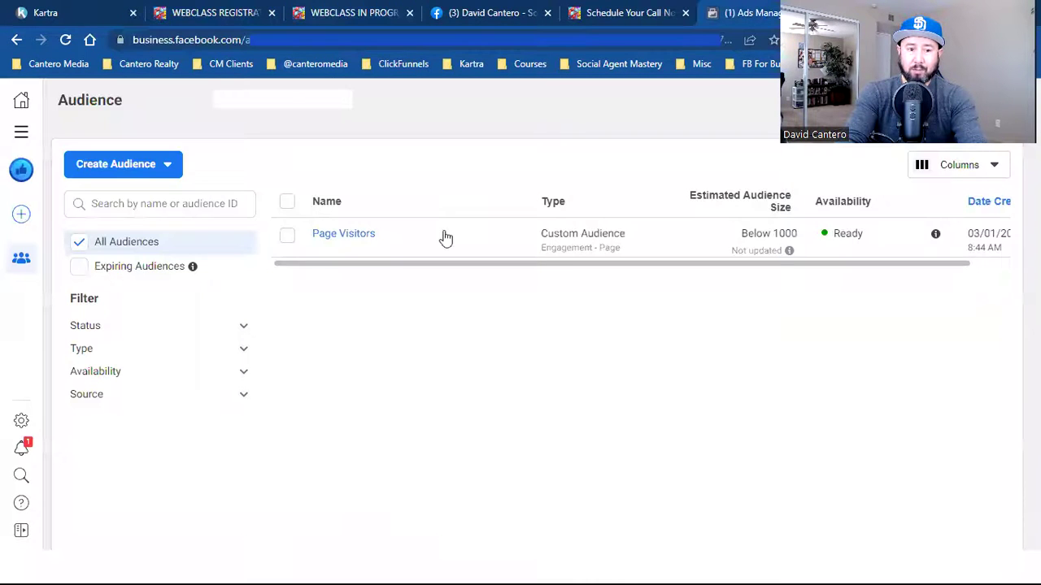
- Start a new Custom Audience based on website visitors
{"action": "left_click", "coordinate": [154, 181]}
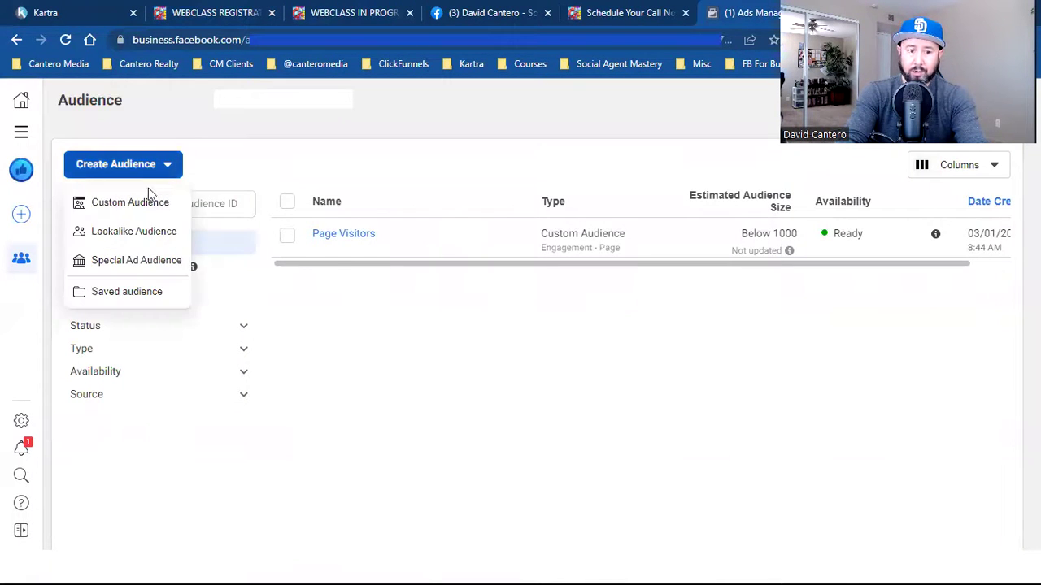
{"action": "left_click", "coordinate": [143, 205]}
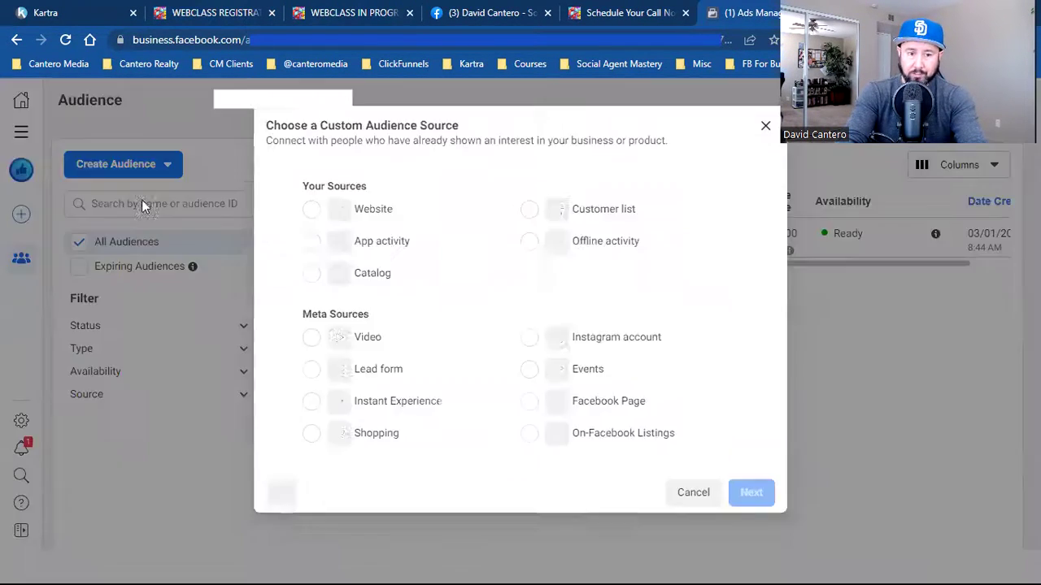
{"action": "left_click", "coordinate": [382, 221]}
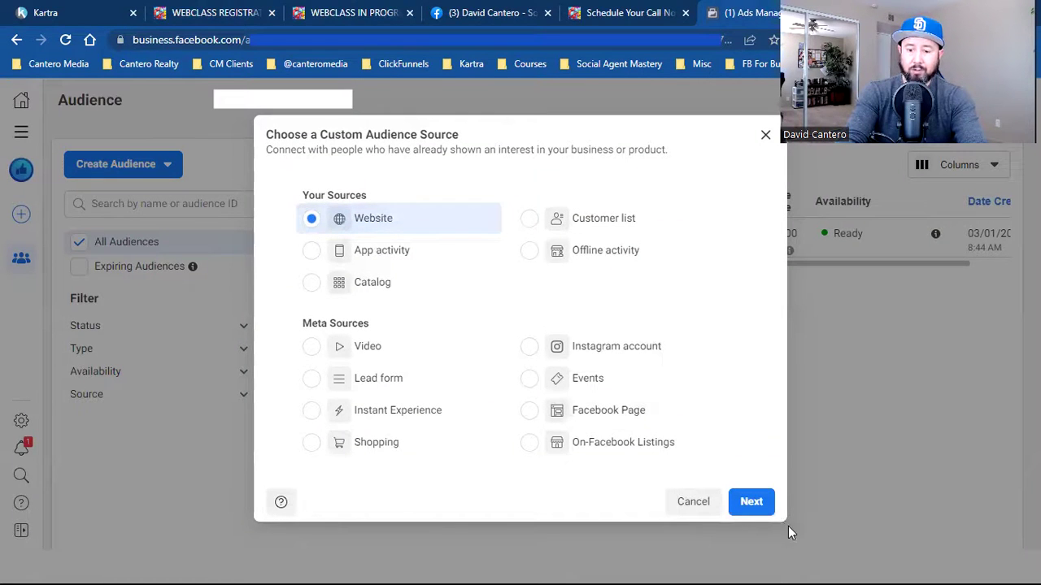
{"action": "left_click", "coordinate": [751, 502]}
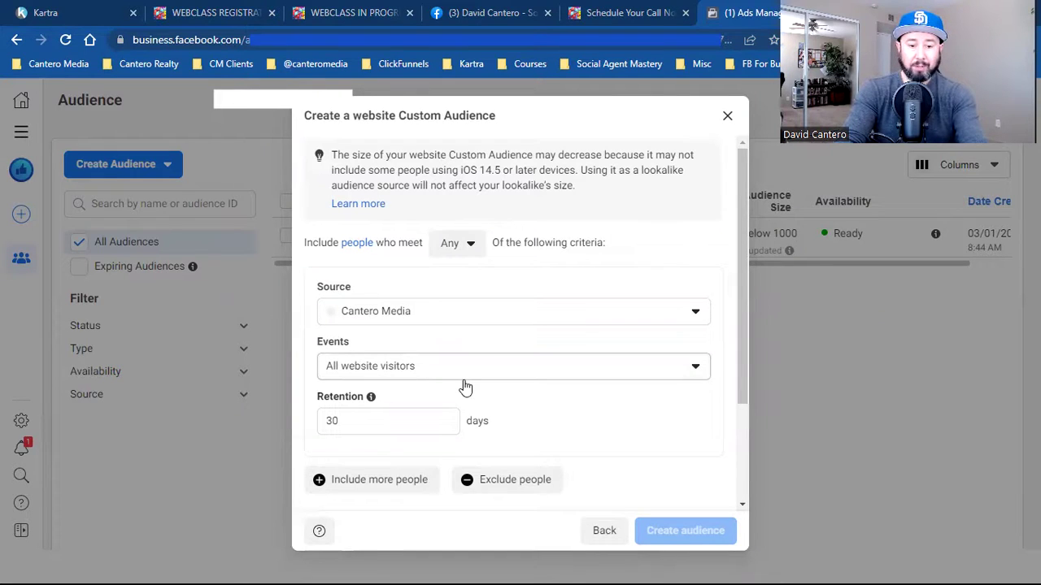
- Set Events to 'People who visited specific web pages'
{"action": "left_click", "coordinate": [465, 379]}
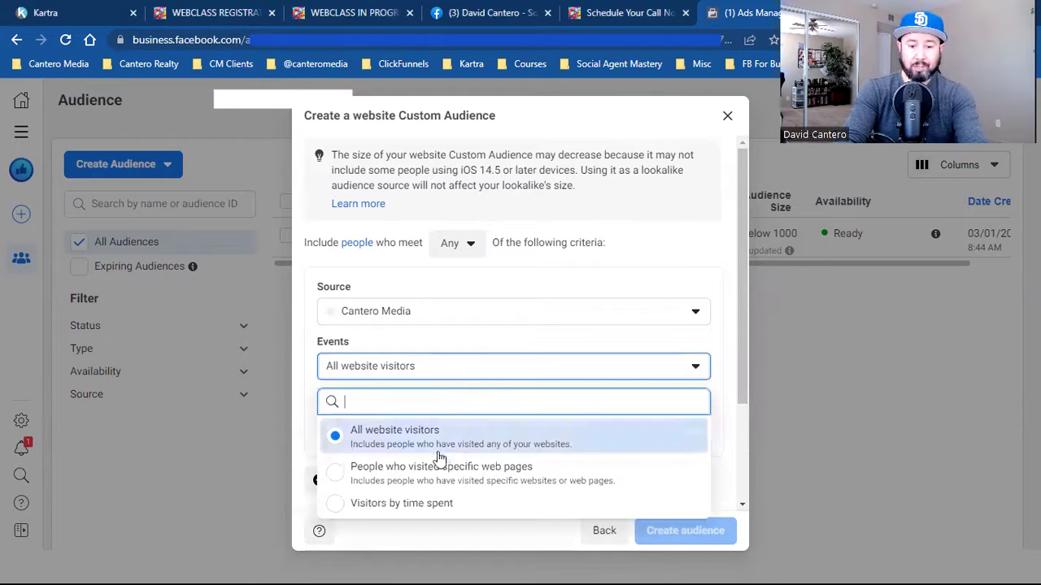
{"action": "left_click", "coordinate": [482, 475]}
{"action": "scroll", "coordinate": [697, 412], "scroll_direction": "down", "scroll_amount": 1}
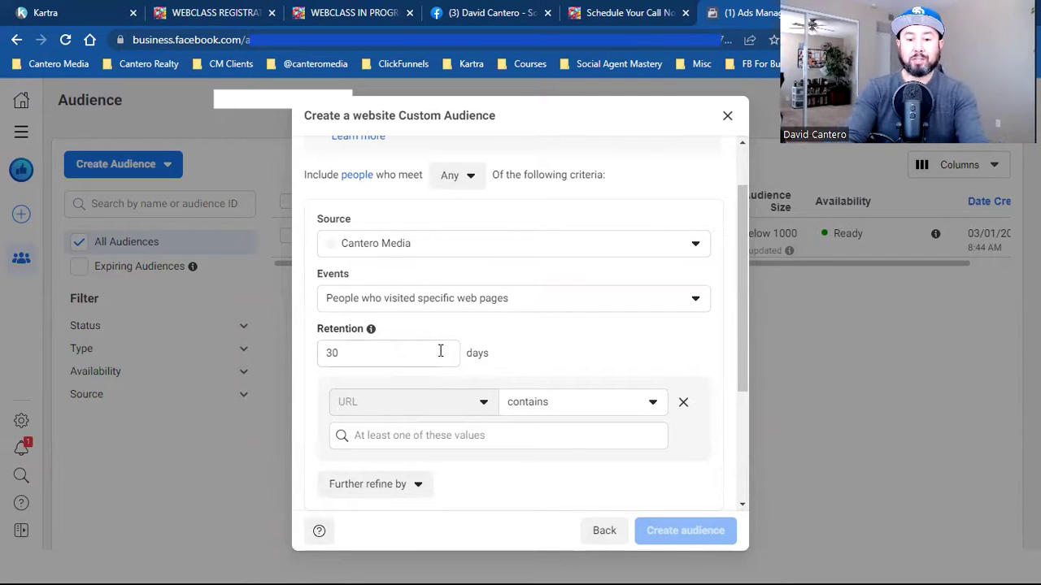
{"action": "left_click", "coordinate": [394, 351]}
{"action": "double_click", "coordinate": [394, 351]}
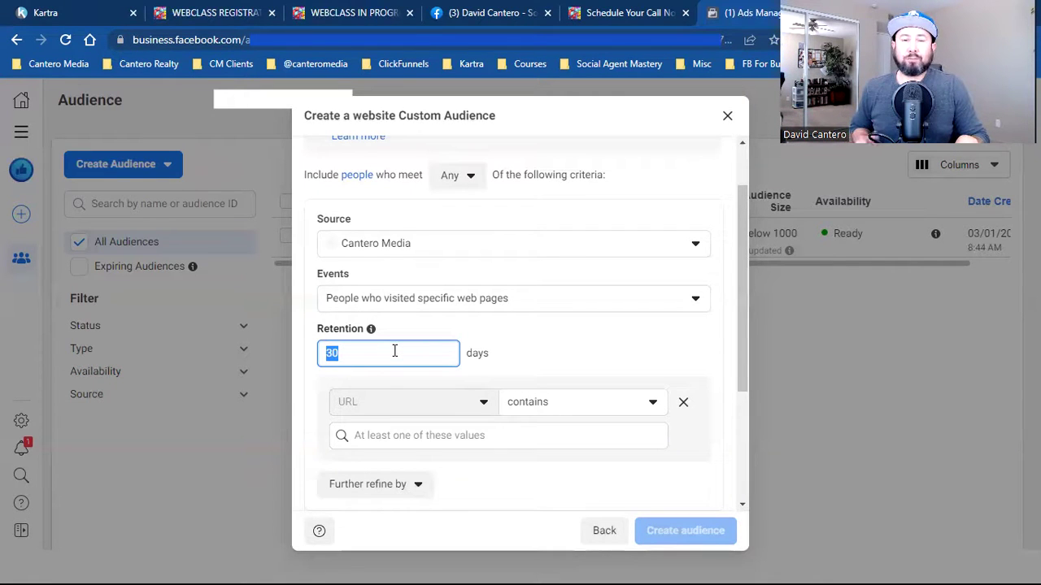
{"action": "type", "text": "47"}
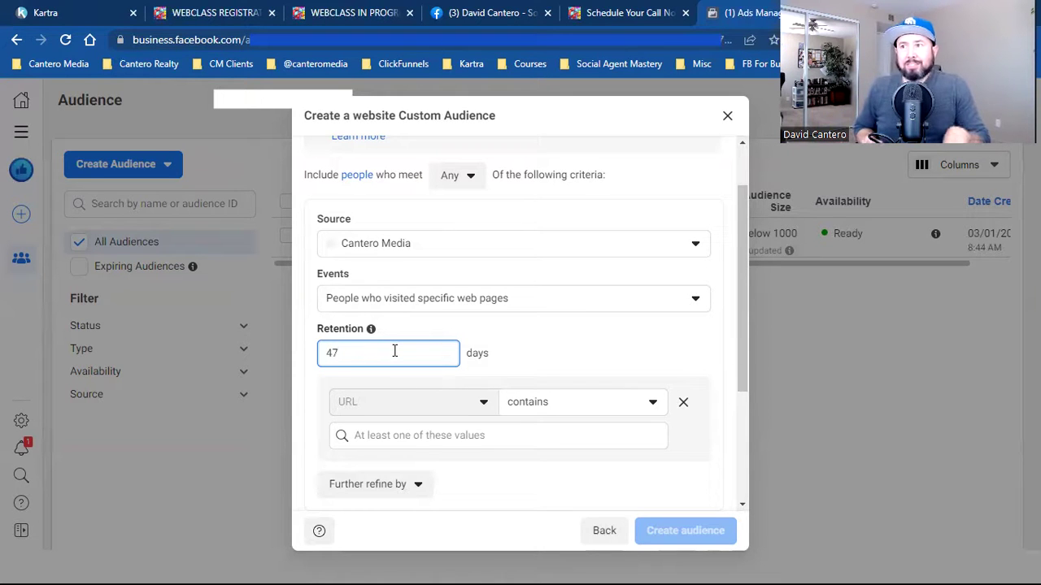
{"action": "key", "text": "BackSpace"}
{"action": "type", "text": "8"}
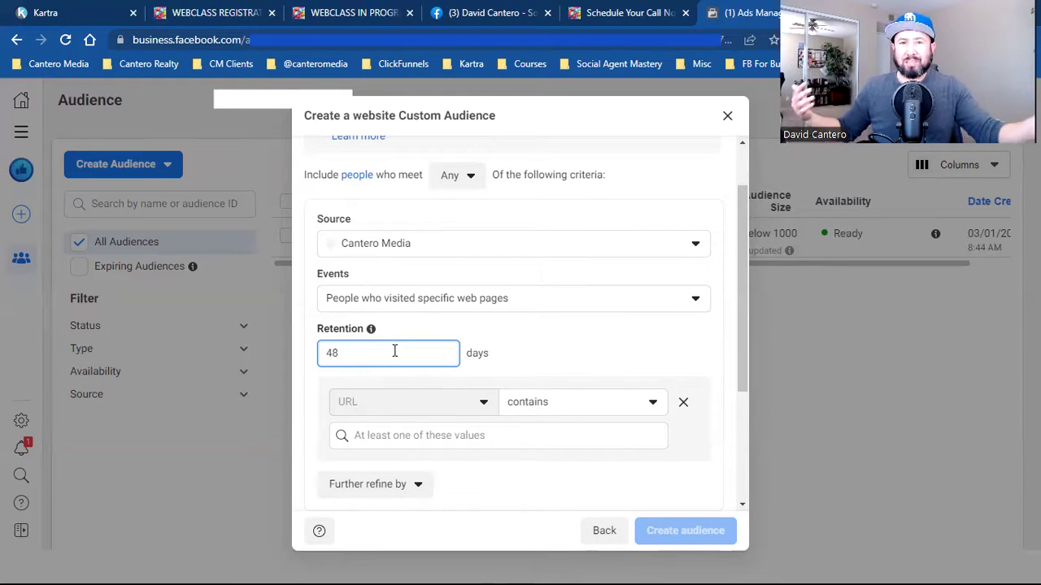
{"action": "key", "text": "BackSpace"}
{"action": "key", "text": "BackSpace"}
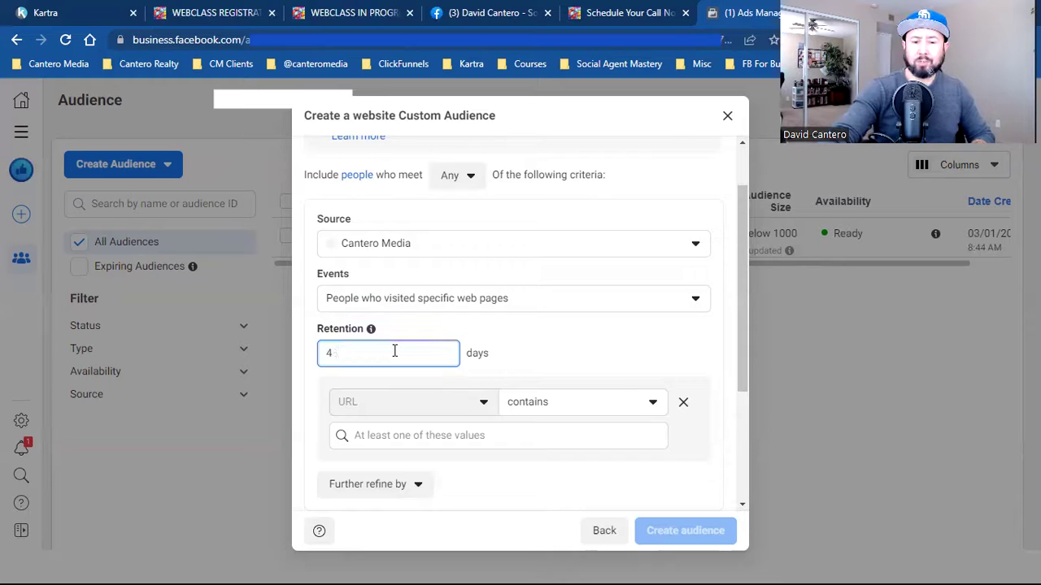
{"action": "type", "text": "30"}
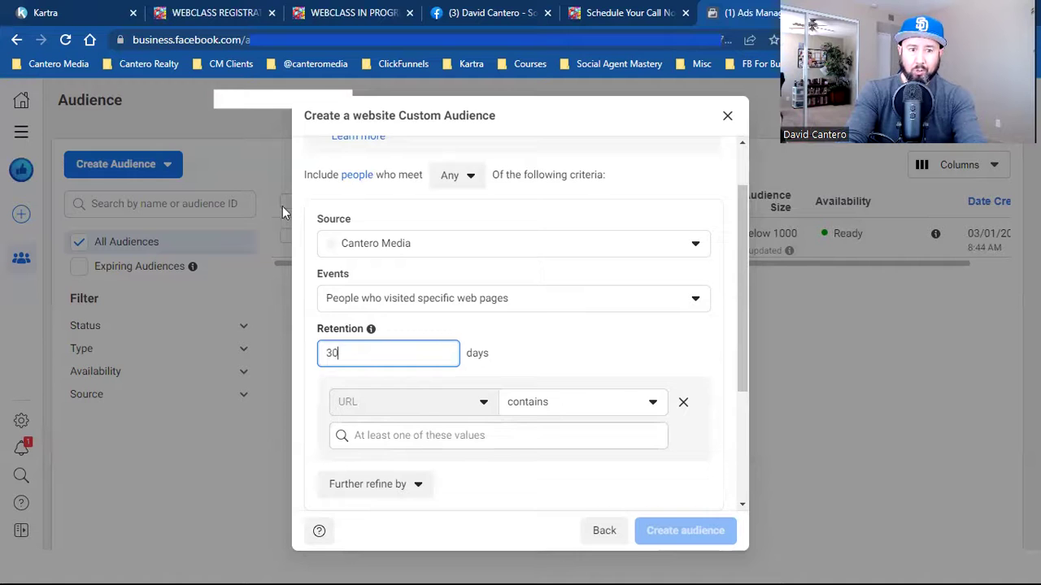
- Copy the webclass page address from the WEBCLASS REGISTRATION tab
{"action": "left_click", "coordinate": [245, 11]}
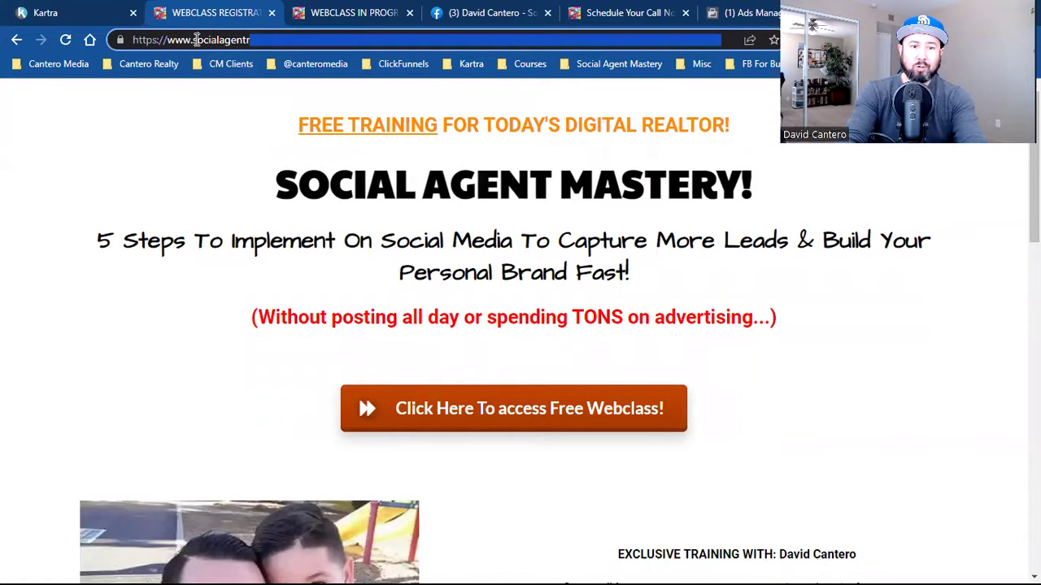
{"action": "left_click_drag", "start_coordinate": [195, 44], "coordinate": [493, 47]}
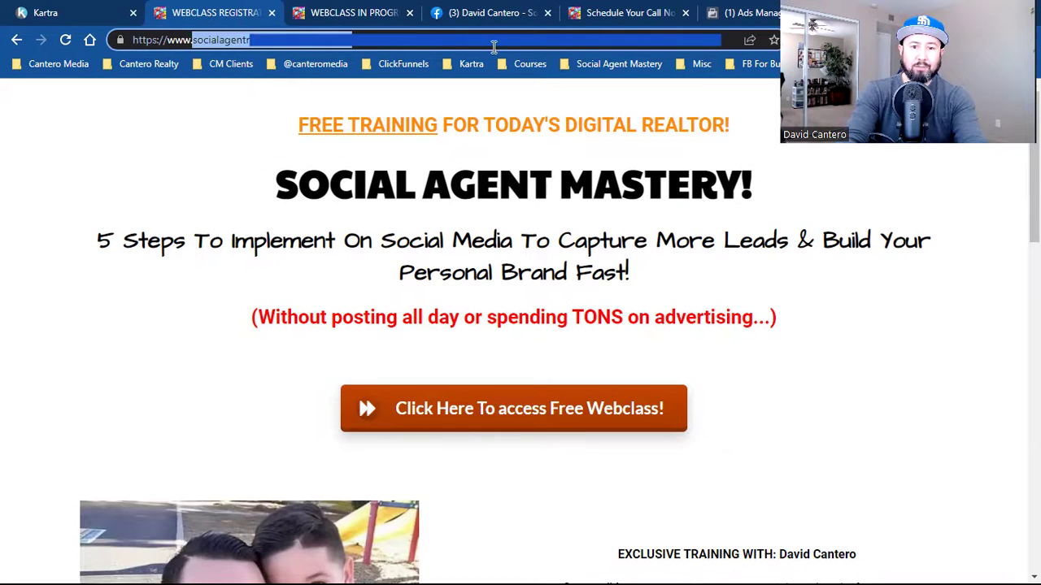
{"action": "right_click", "coordinate": [228, 45]}
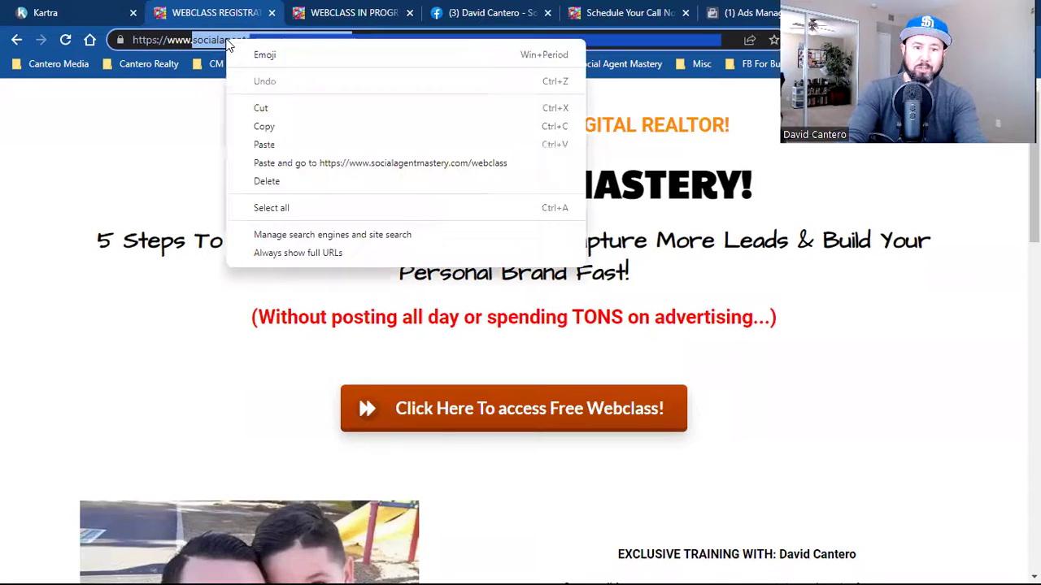
{"action": "left_click", "coordinate": [274, 127]}
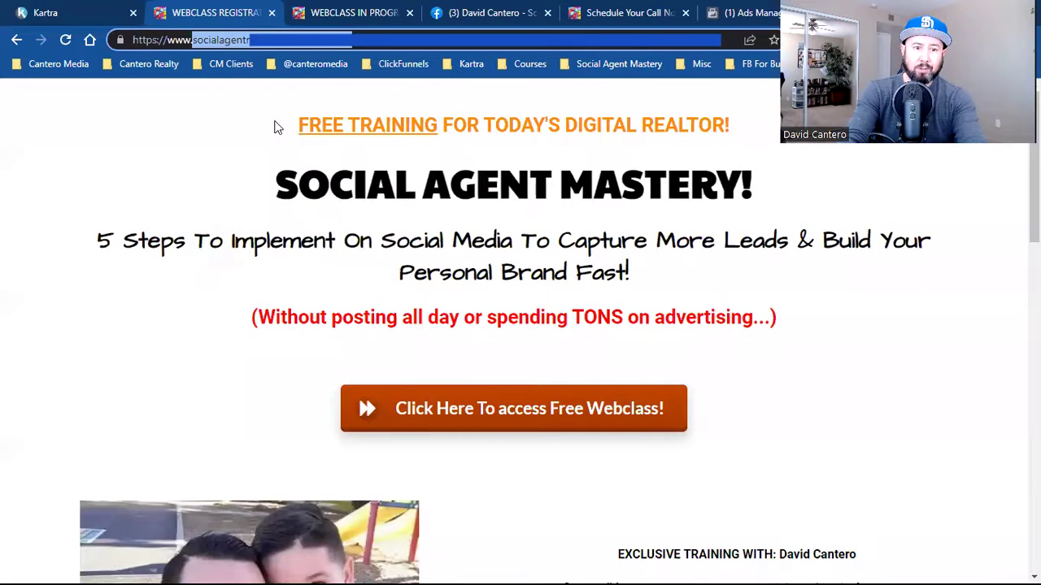
- Paste socialagentmastery.com/webclass into the URL contains field as the rule value
{"action": "left_click", "coordinate": [112, 10]}
{"action": "left_click", "coordinate": [744, 12]}
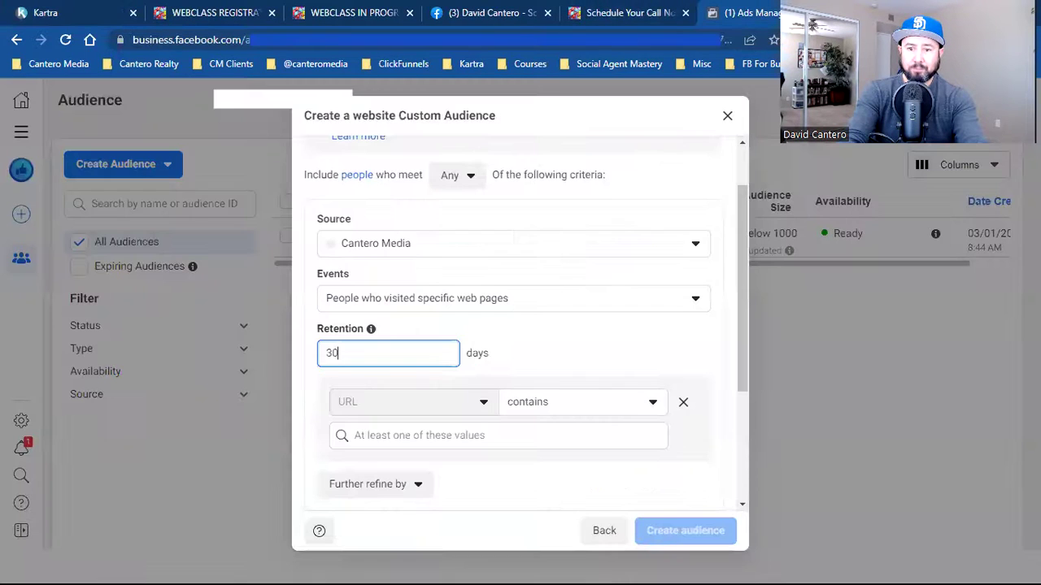
{"action": "left_click", "coordinate": [458, 431]}
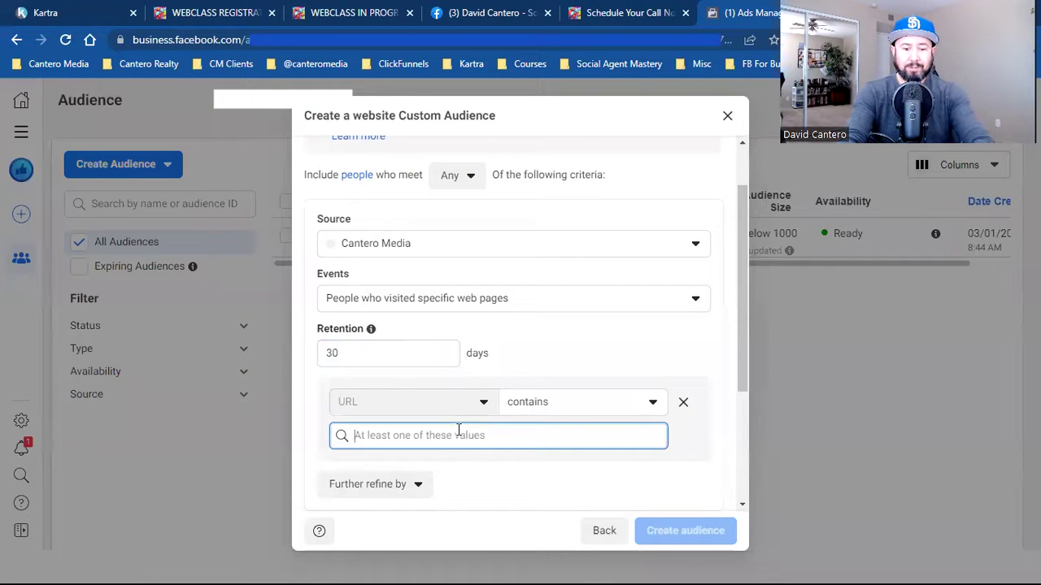
{"action": "key", "text": "ctrl+v"}
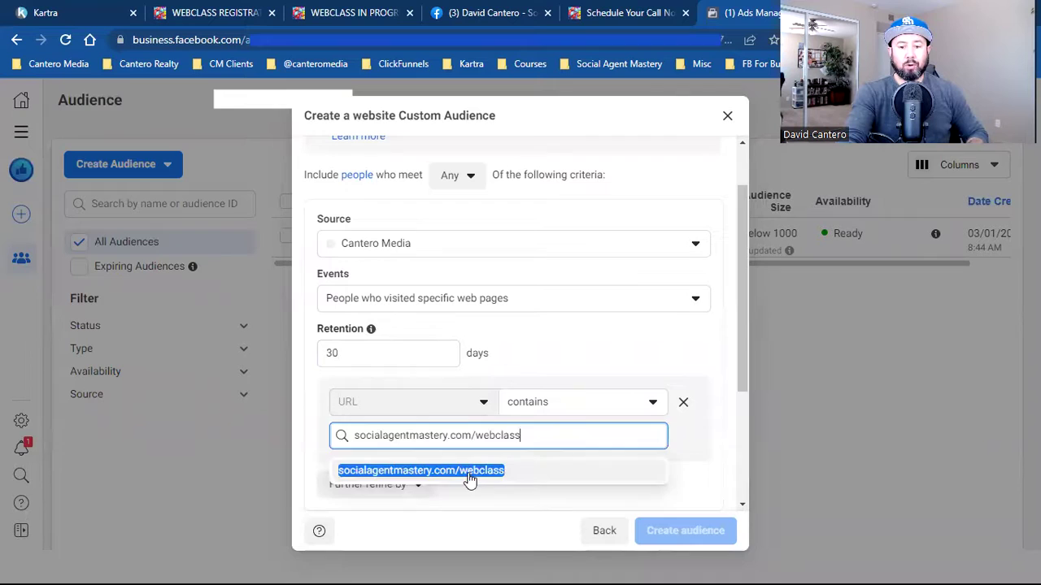
{"action": "left_click", "coordinate": [466, 474]}
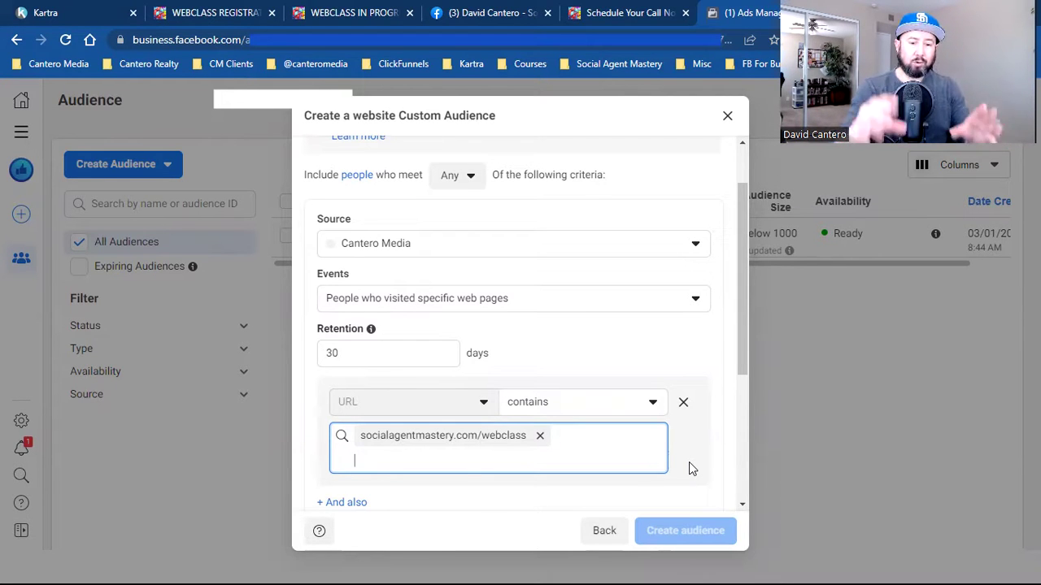
{"action": "scroll", "coordinate": [689, 461], "scroll_direction": "down", "scroll_amount": 2}
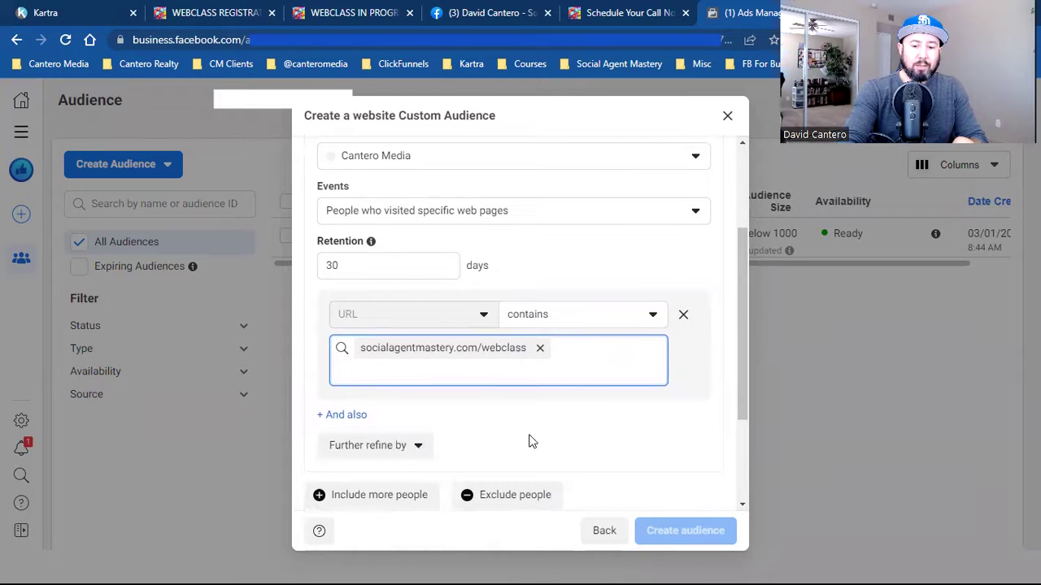
{"action": "left_click", "coordinate": [527, 496]}
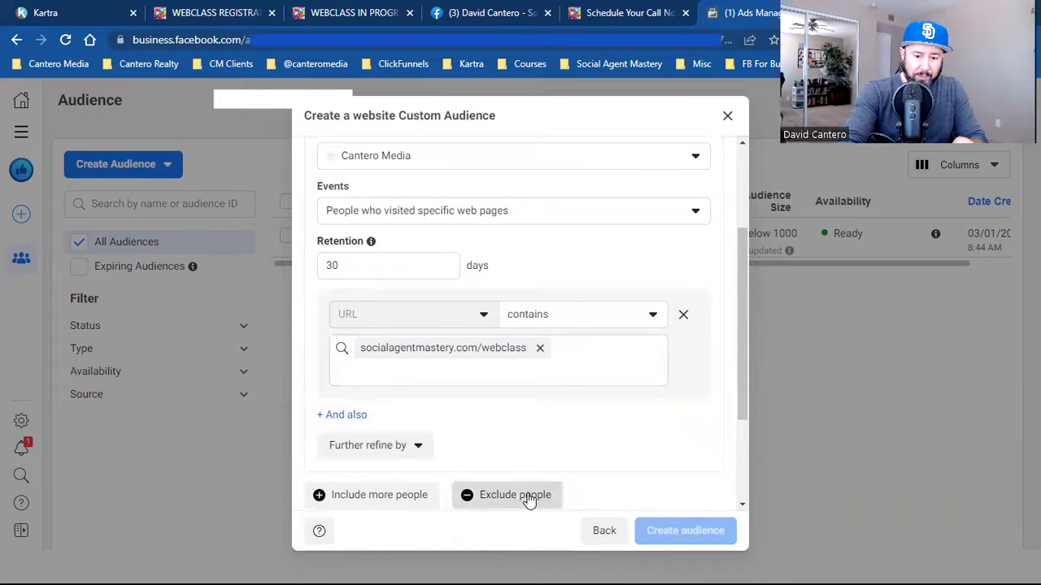
{"action": "scroll", "coordinate": [593, 441], "scroll_direction": "down", "scroll_amount": 3}
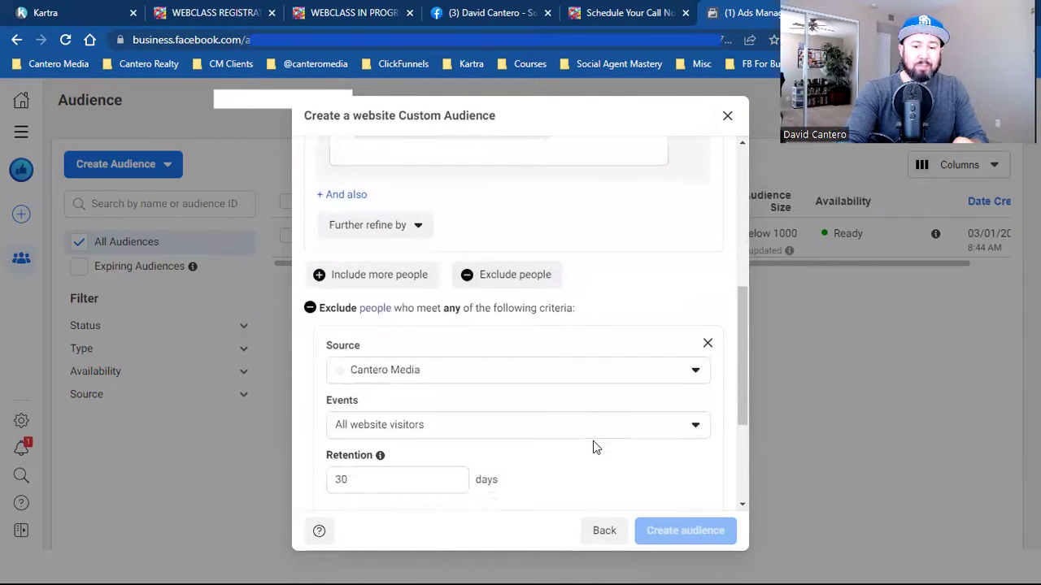
{"action": "left_click", "coordinate": [553, 430]}
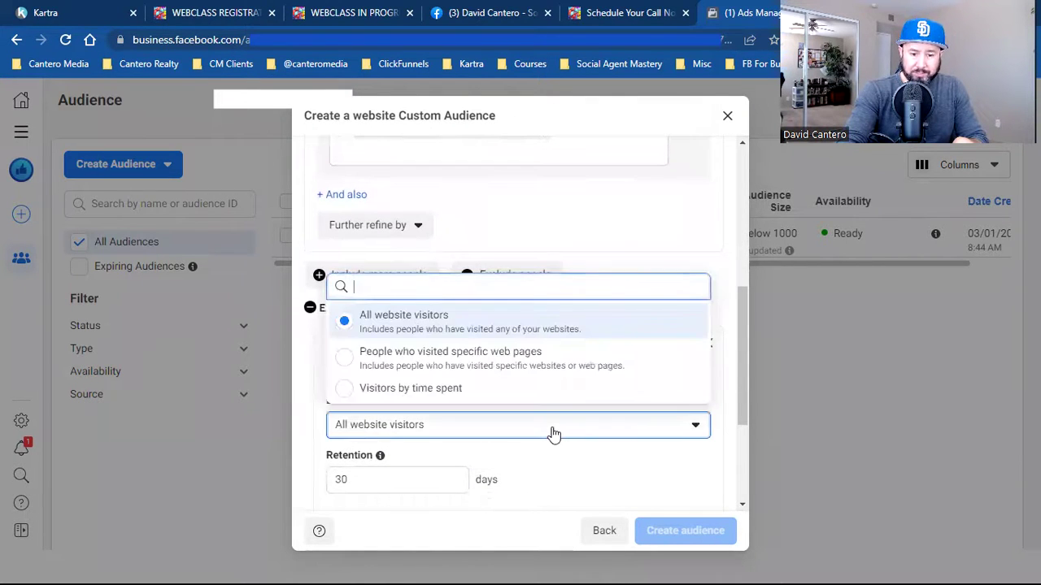
{"action": "left_click", "coordinate": [523, 362]}
{"action": "double_click", "coordinate": [392, 478]}
{"action": "type", "text": "180"}
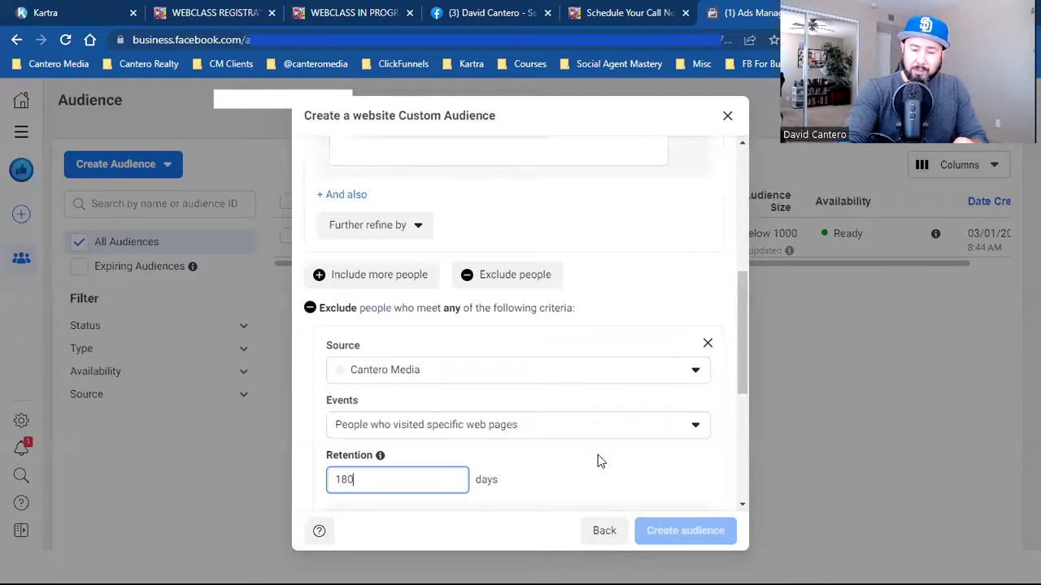
{"action": "scroll", "coordinate": [598, 461], "scroll_direction": "down", "scroll_amount": 2}
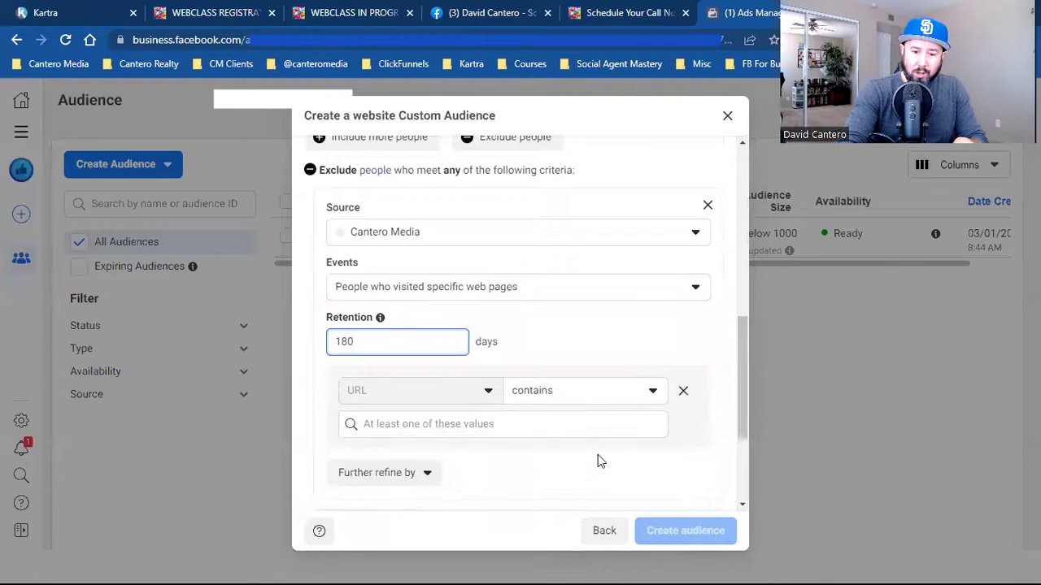
{"action": "left_click", "coordinate": [531, 430]}
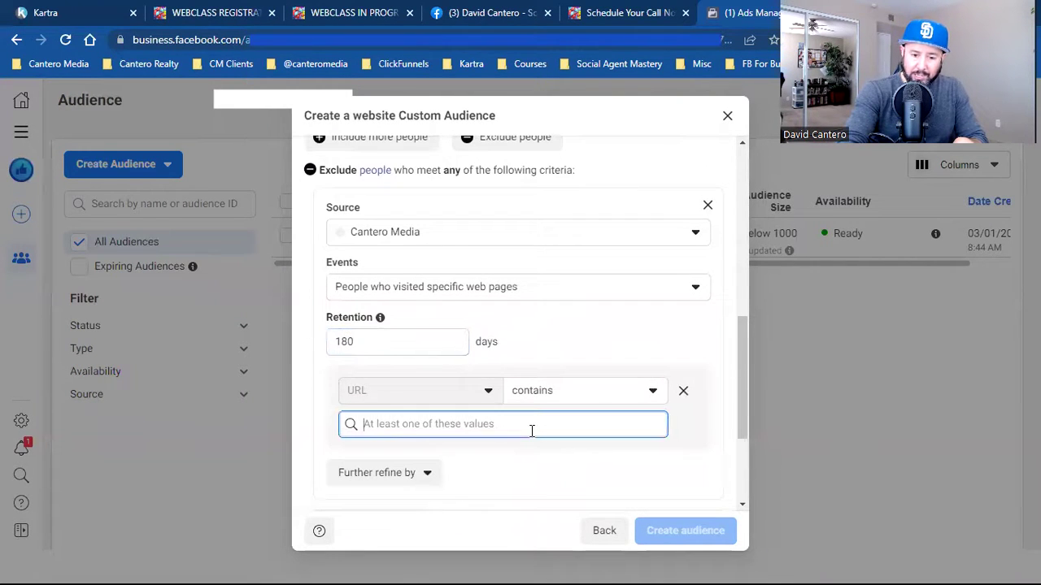
{"action": "left_click", "coordinate": [341, 10]}
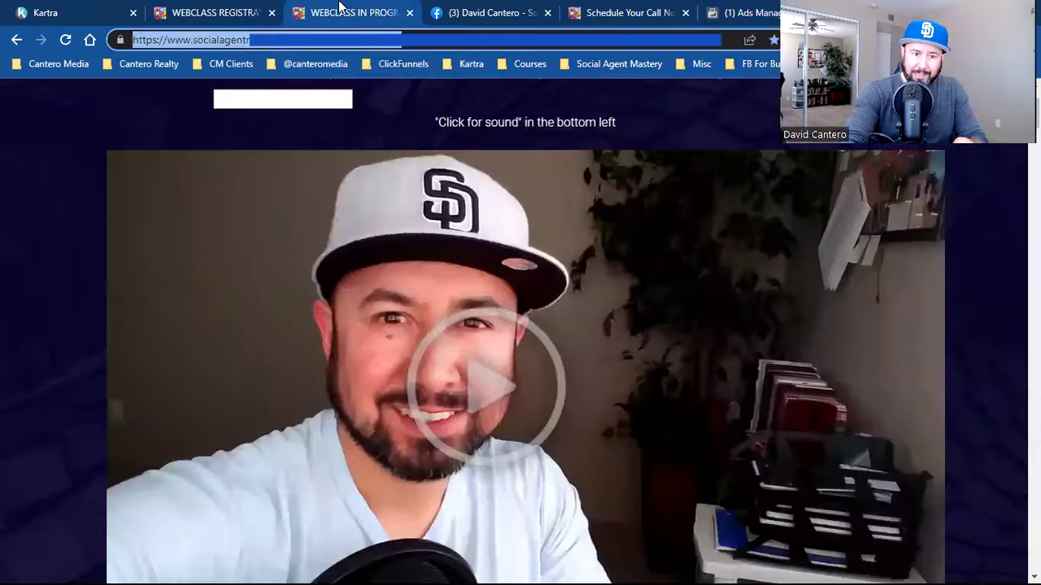
{"action": "left_click", "coordinate": [198, 40]}
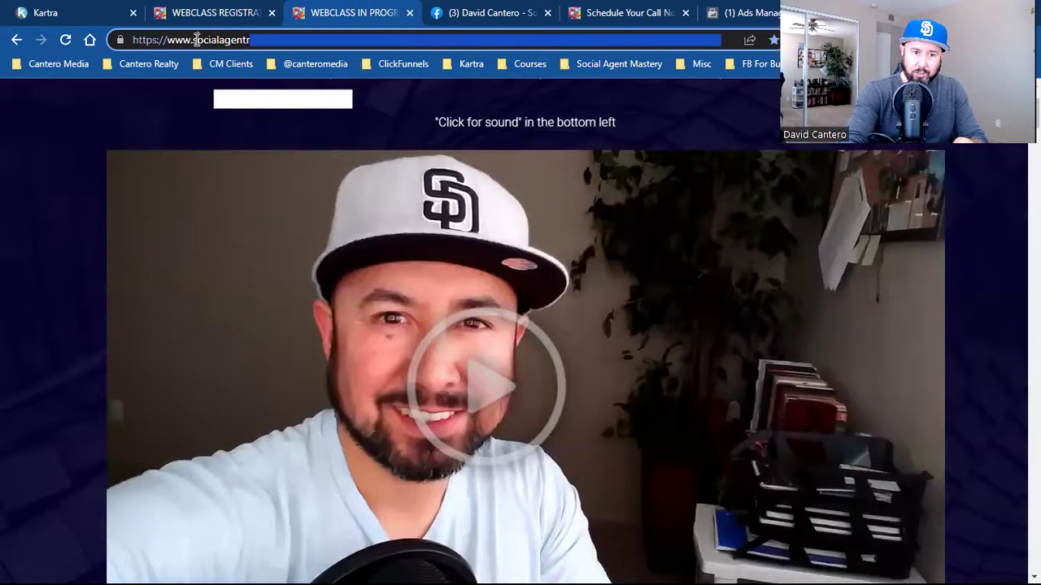
{"action": "left_click_drag", "start_coordinate": [195, 40], "coordinate": [507, 50]}
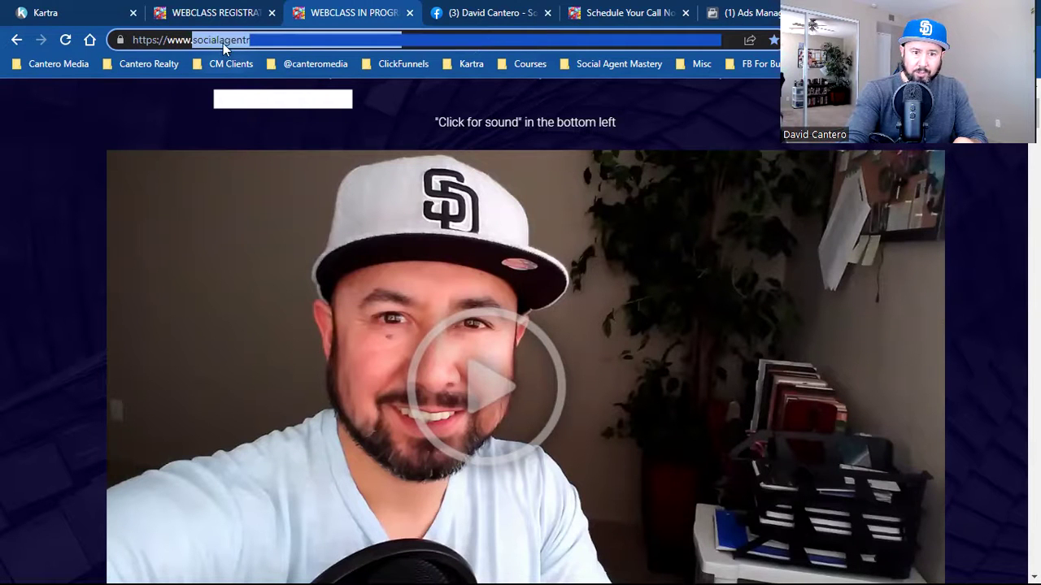
{"action": "right_click", "coordinate": [223, 42]}
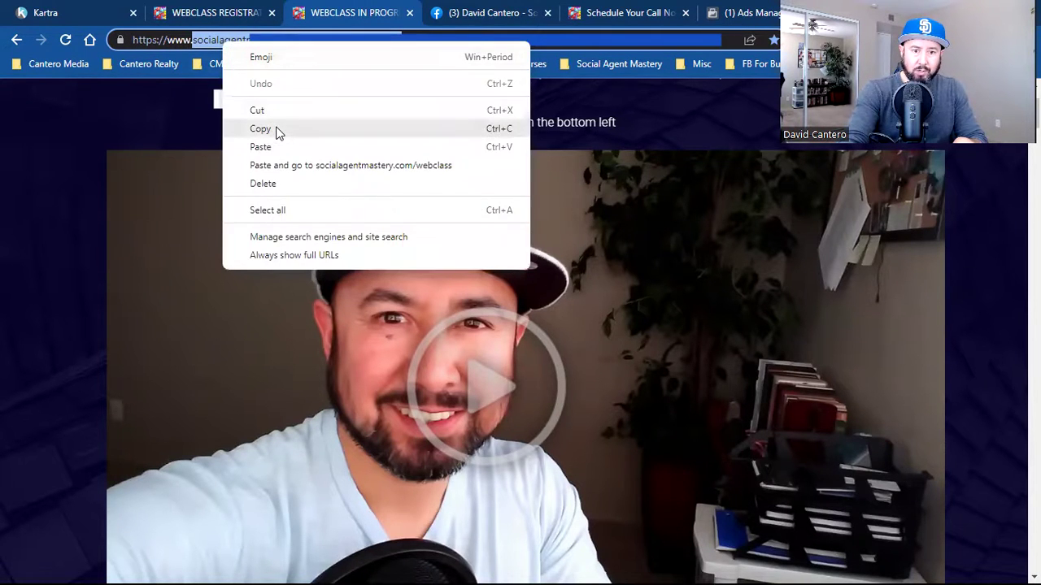
{"action": "left_click", "coordinate": [277, 132]}
{"action": "left_click", "coordinate": [710, 12]}
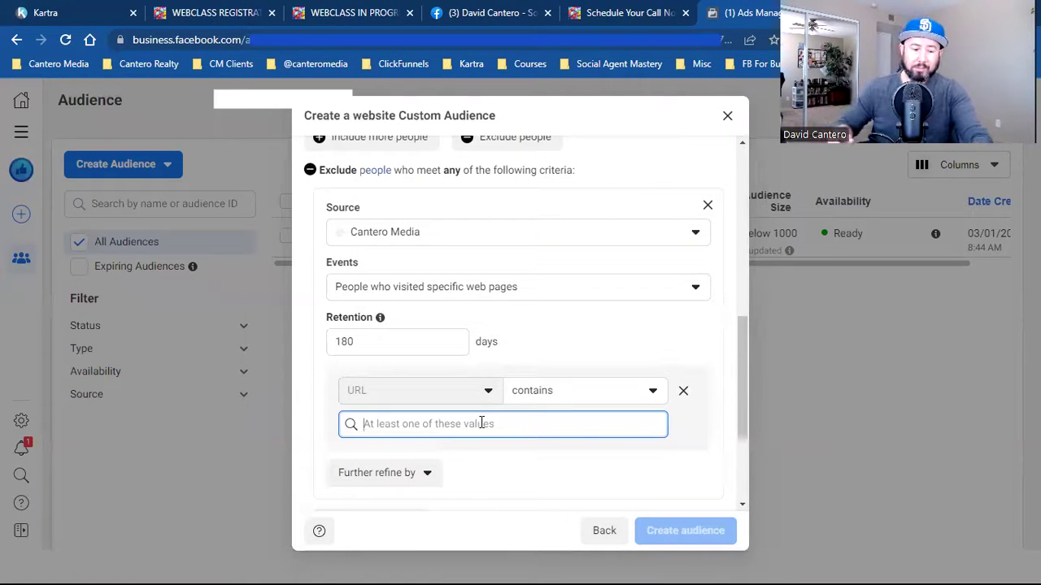
{"action": "key", "text": "ctrl+v"}
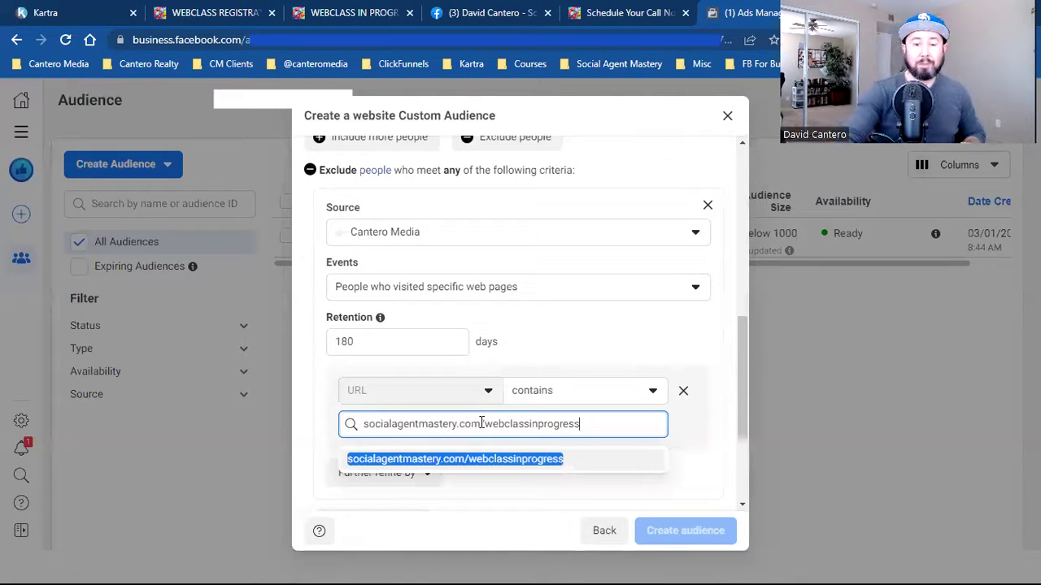
{"action": "left_click", "coordinate": [492, 460]}
{"action": "scroll", "coordinate": [629, 431], "scroll_direction": "up", "scroll_amount": 3}
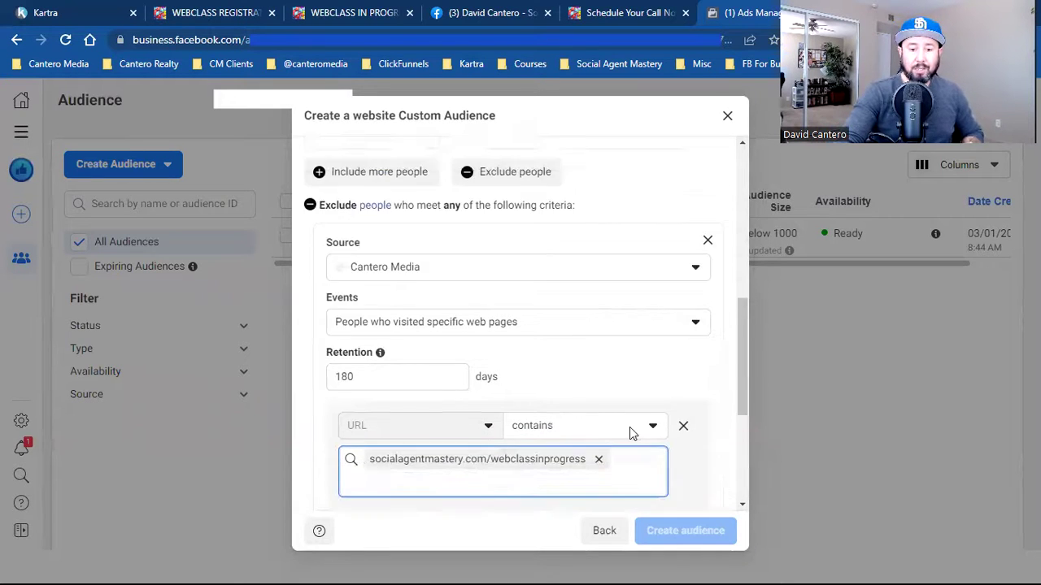
{"action": "scroll", "coordinate": [632, 432], "scroll_direction": "up", "scroll_amount": 1}
{"action": "scroll", "coordinate": [632, 432], "scroll_direction": "down", "scroll_amount": 5}
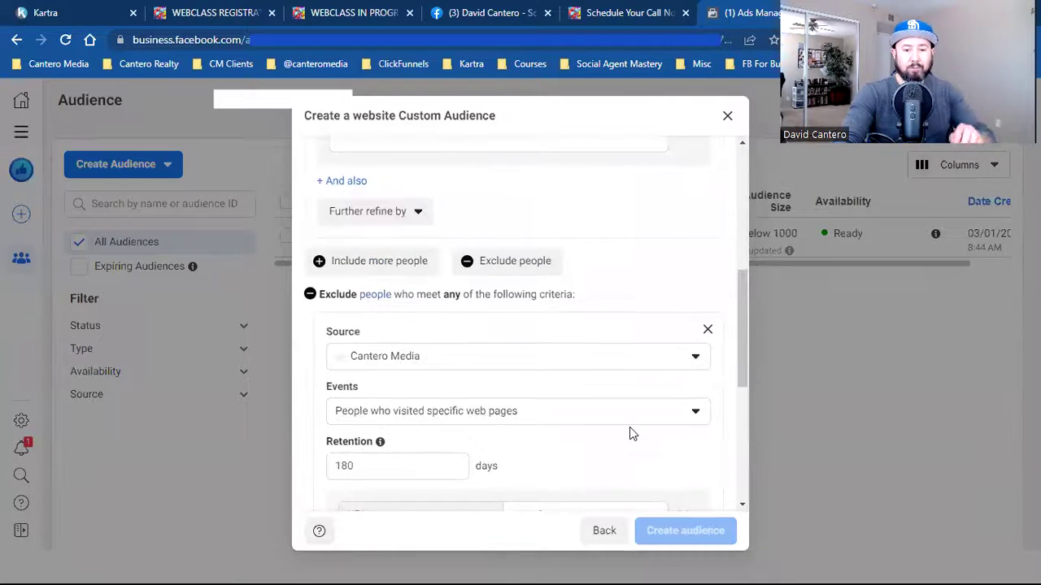
{"action": "scroll", "coordinate": [629, 427], "scroll_direction": "down", "scroll_amount": 3}
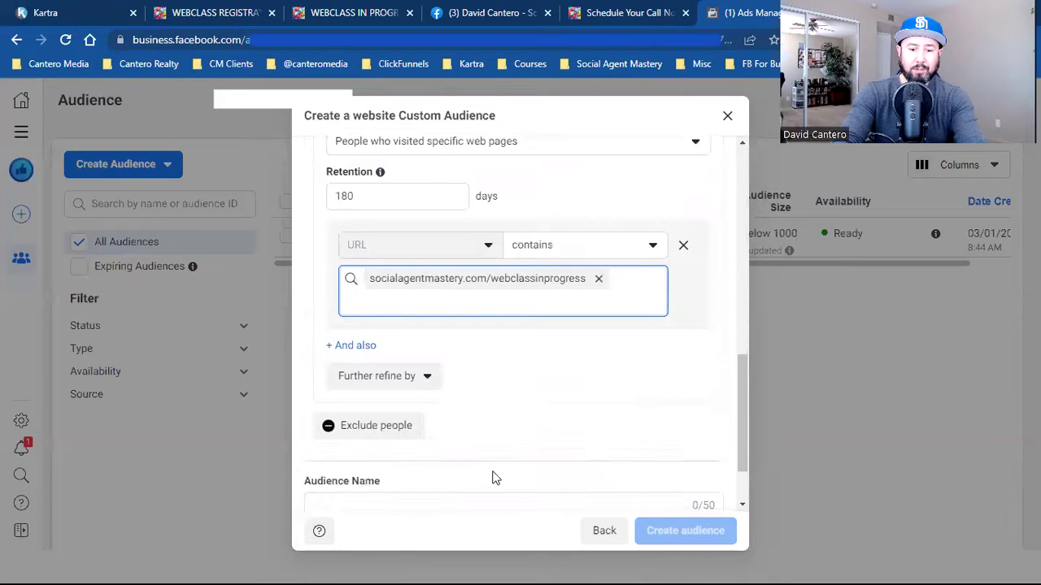
{"action": "scroll", "coordinate": [492, 477], "scroll_direction": "down", "scroll_amount": 1}
- Name the audience 'Webclass Opt - in Page Visitors (ONLY)'
{"action": "left_click", "coordinate": [424, 420]}
{"action": "type", "text": "Webclasss"}
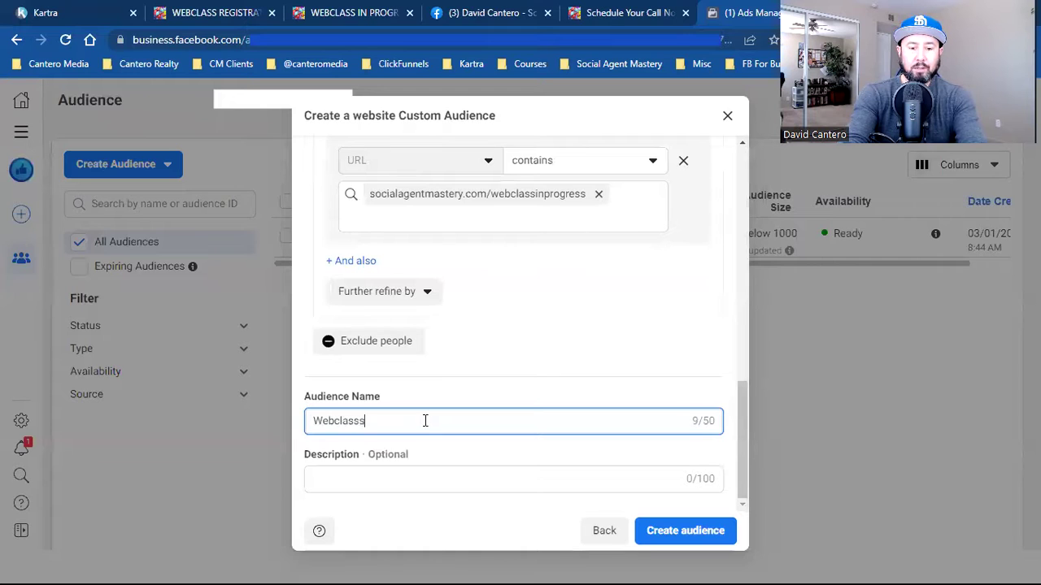
{"action": "key", "text": "BackSpace"}
{"action": "type", "text": "Opt - in Page Vist"}
{"action": "key", "text": "BackSpace"}
{"action": "type", "text": "itior"}
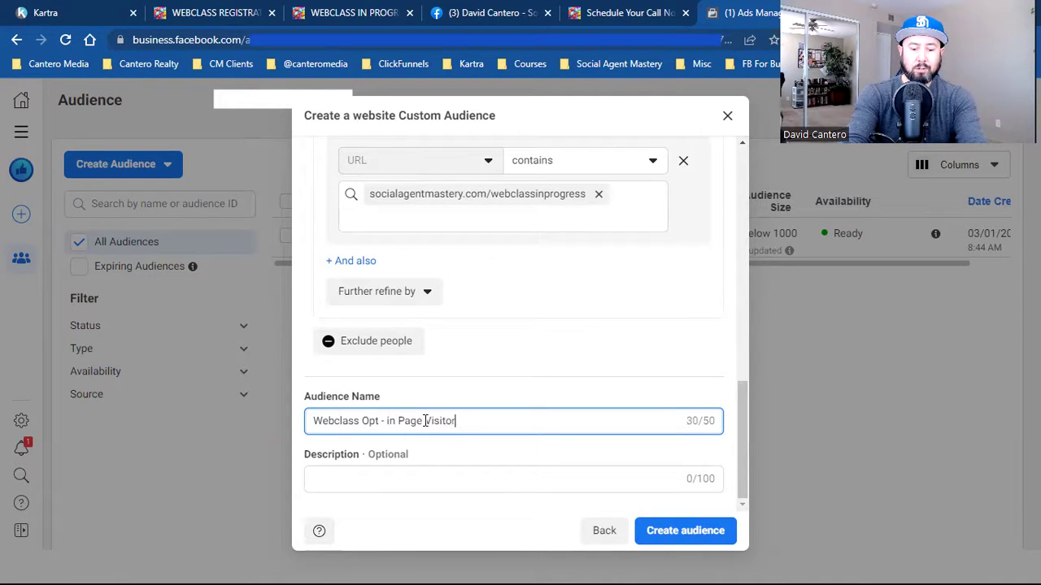
{"action": "type", "text": "s (ONLY)"}
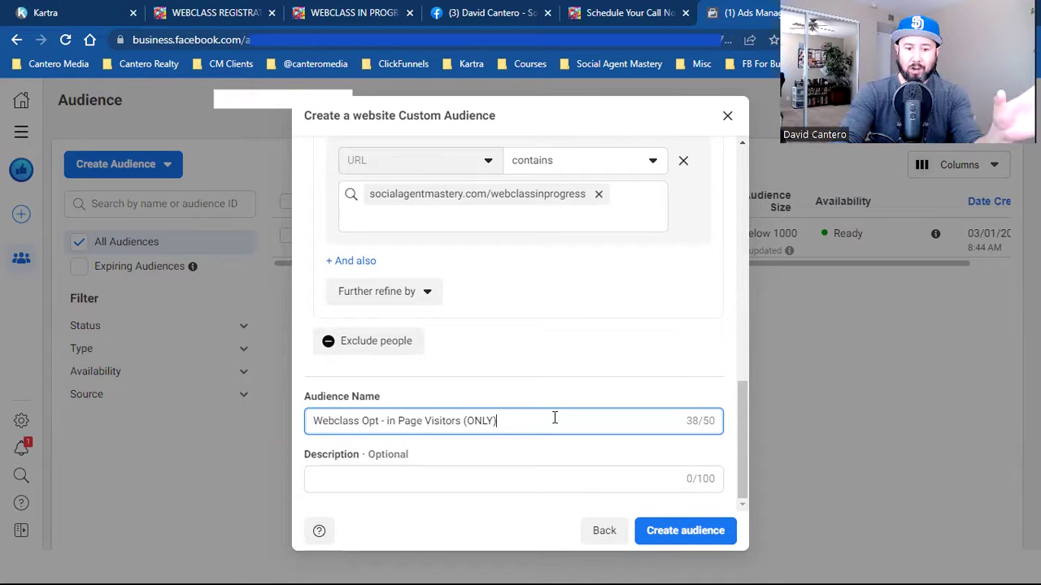
- Review the audience rules, create the audience and close the confirmation
{"action": "scroll", "coordinate": [554, 418], "scroll_direction": "up", "scroll_amount": 9}
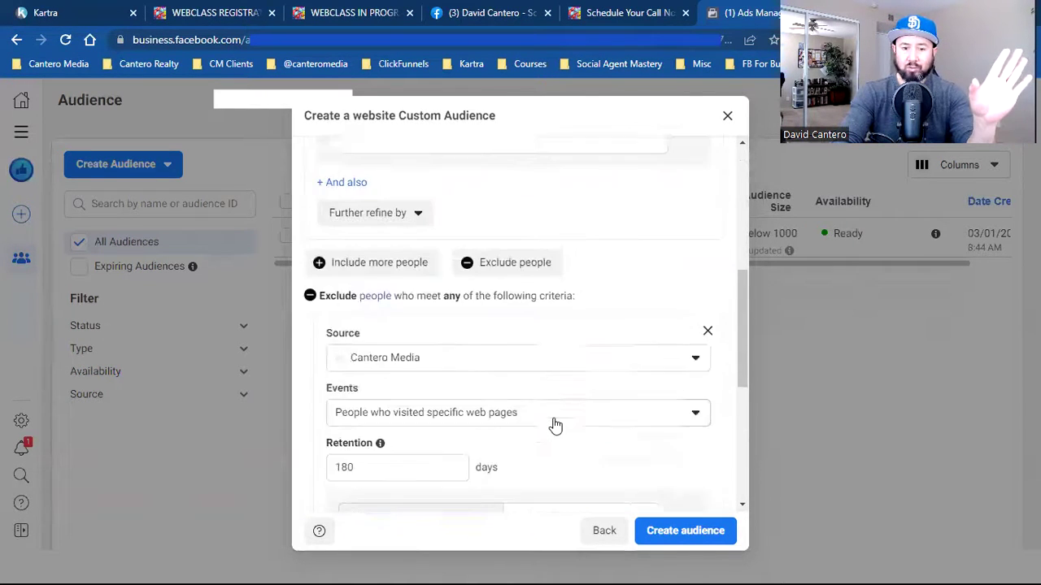
{"action": "scroll", "coordinate": [554, 424], "scroll_direction": "up", "scroll_amount": 2}
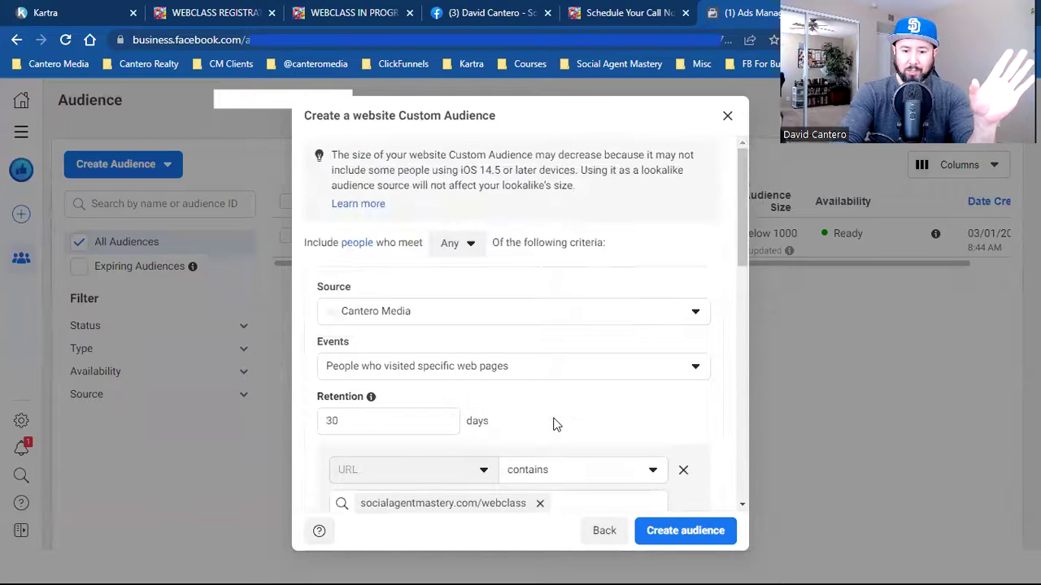
{"action": "scroll", "coordinate": [554, 424], "scroll_direction": "down", "scroll_amount": 3}
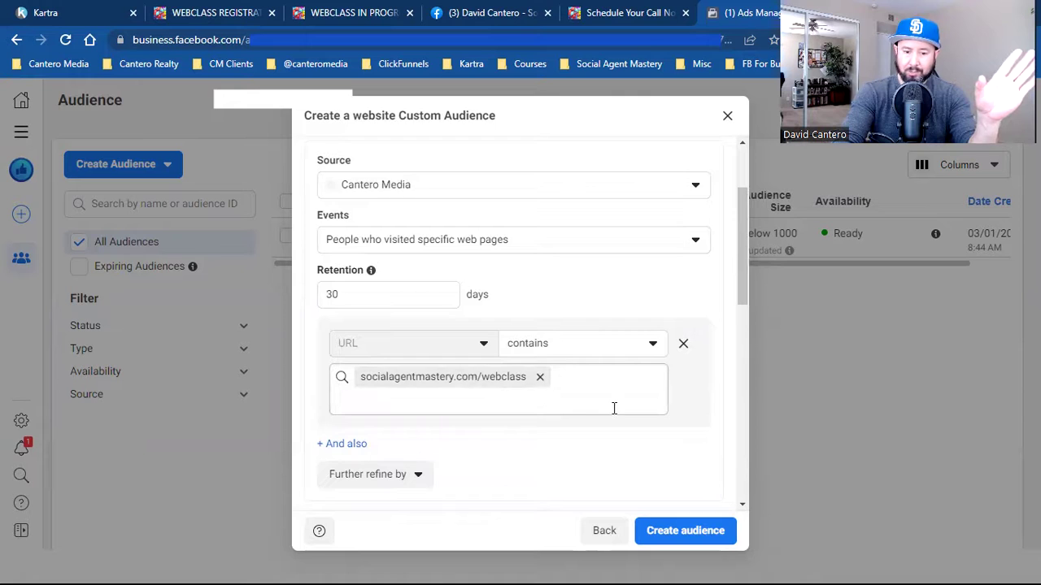
{"action": "scroll", "coordinate": [614, 409], "scroll_direction": "down", "scroll_amount": 3}
{"action": "scroll", "coordinate": [611, 414], "scroll_direction": "down", "scroll_amount": 3}
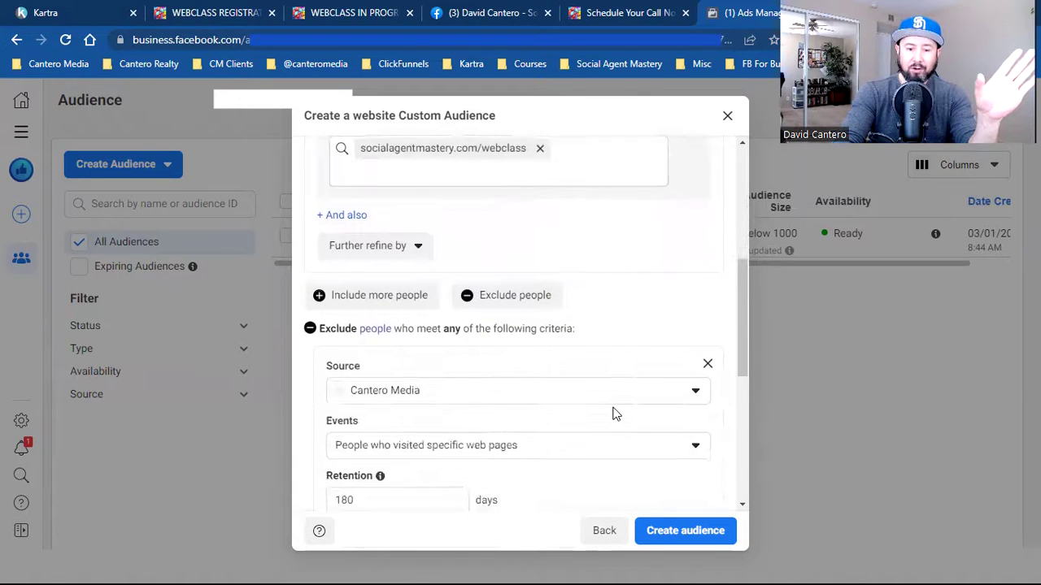
{"action": "scroll", "coordinate": [566, 401], "scroll_direction": "down", "scroll_amount": 3}
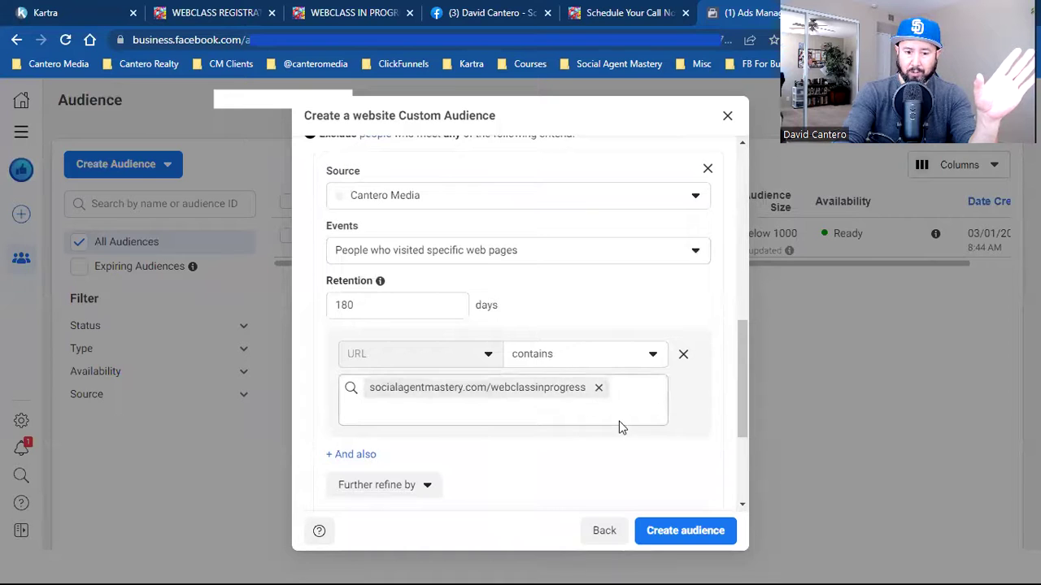
{"action": "scroll", "coordinate": [618, 425], "scroll_direction": "down", "scroll_amount": 3}
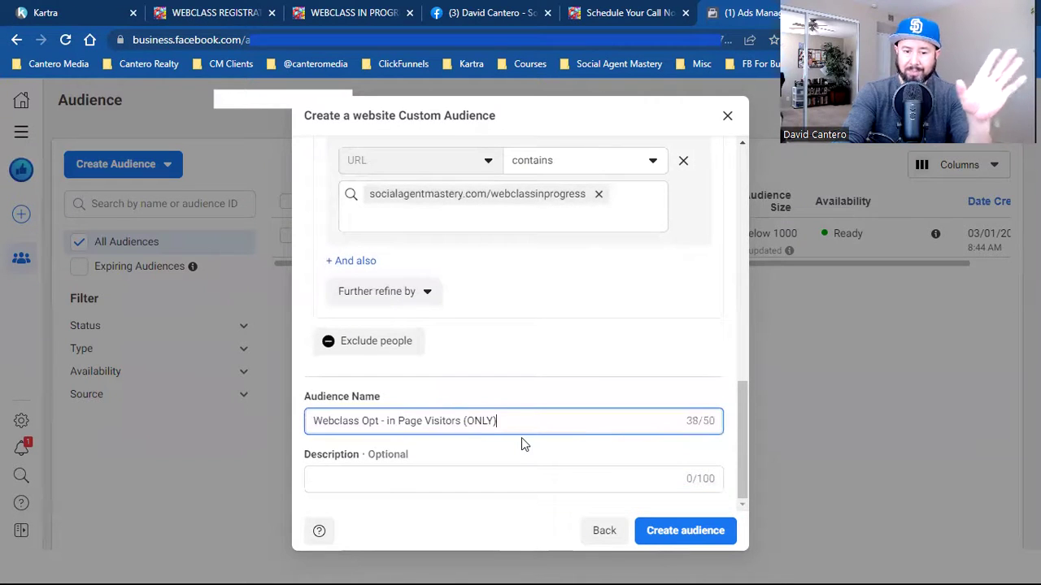
{"action": "left_click", "coordinate": [675, 534]}
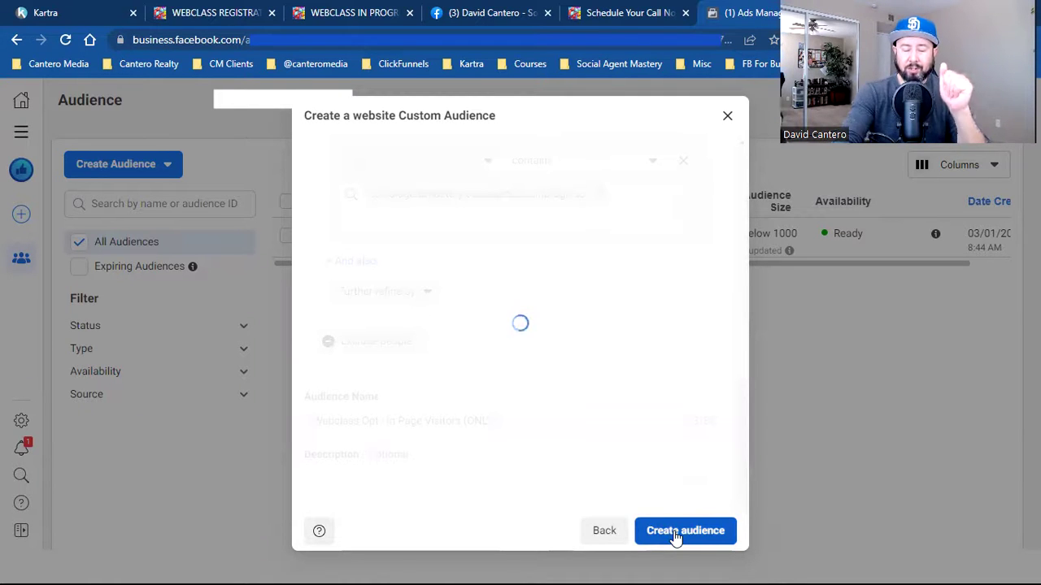
{"action": "left_click", "coordinate": [705, 541]}
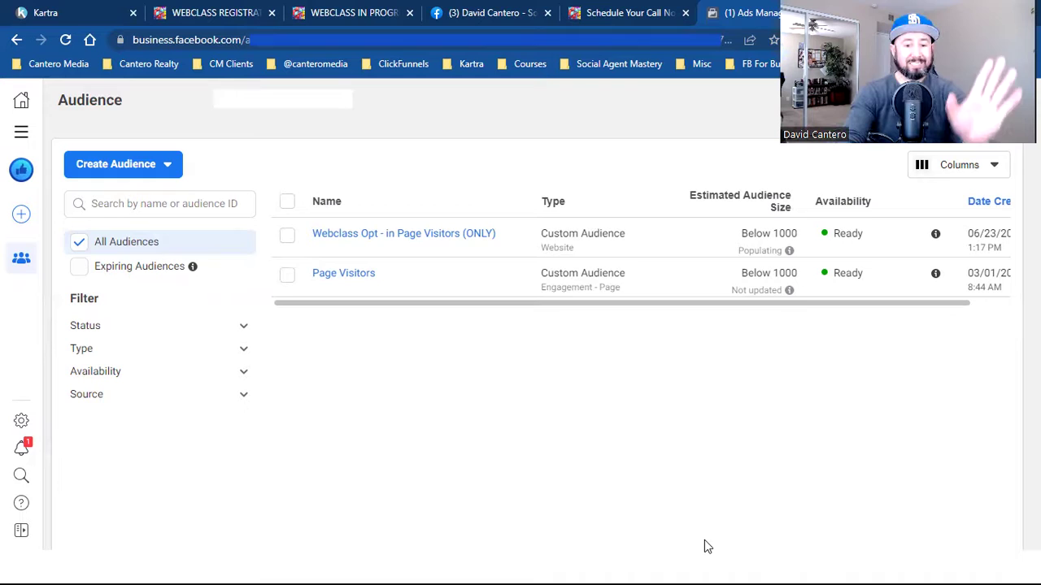
- Start another website Custom Audience targeting people who visited specific web pages
{"action": "left_click", "coordinate": [159, 166]}
{"action": "left_click", "coordinate": [163, 207]}
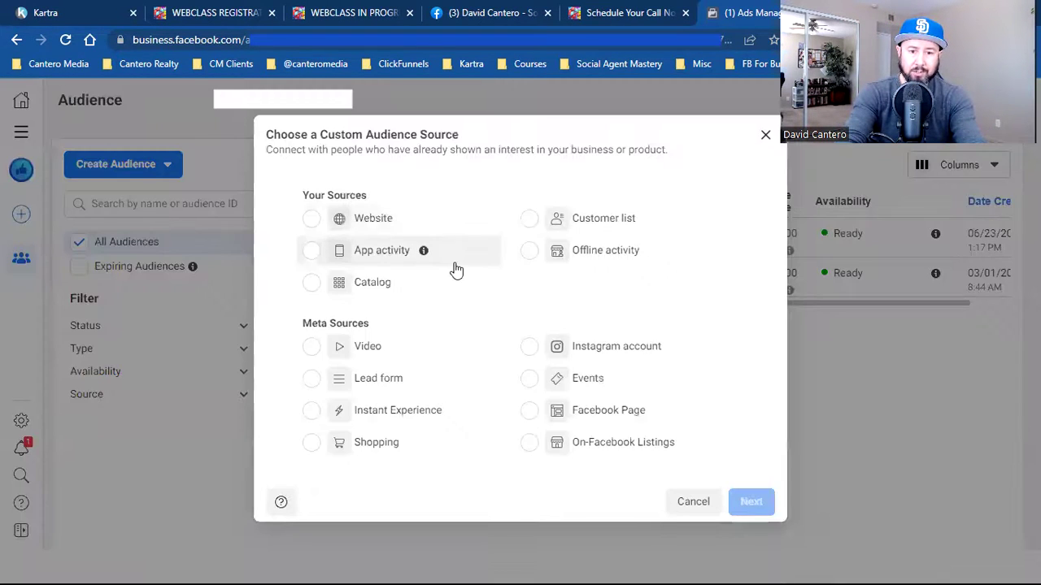
{"action": "left_click", "coordinate": [403, 218]}
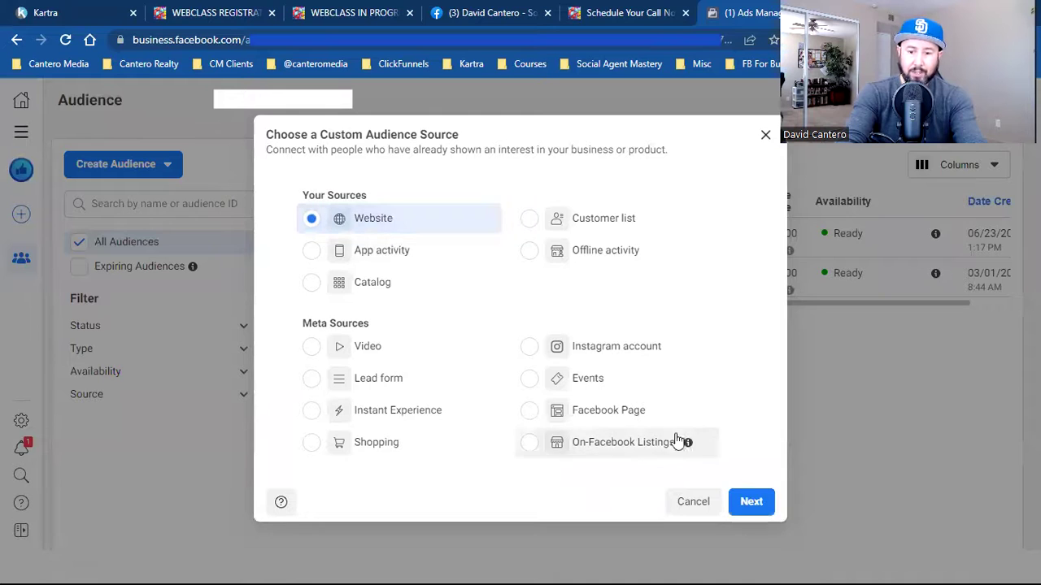
{"action": "left_click", "coordinate": [739, 501]}
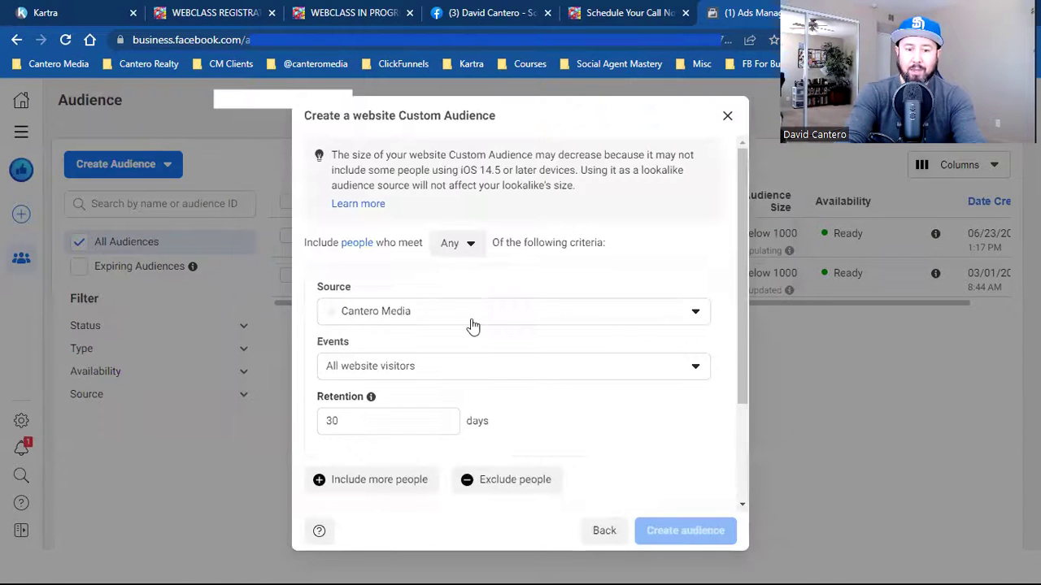
{"action": "left_click", "coordinate": [502, 367]}
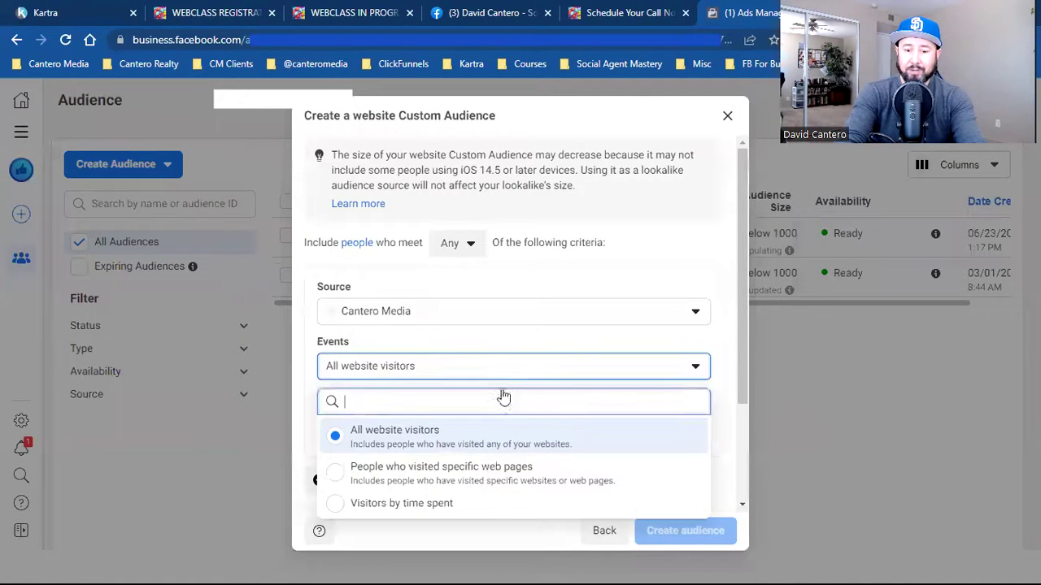
{"action": "left_click", "coordinate": [503, 471]}
{"action": "scroll", "coordinate": [609, 411], "scroll_direction": "down", "scroll_amount": 1}
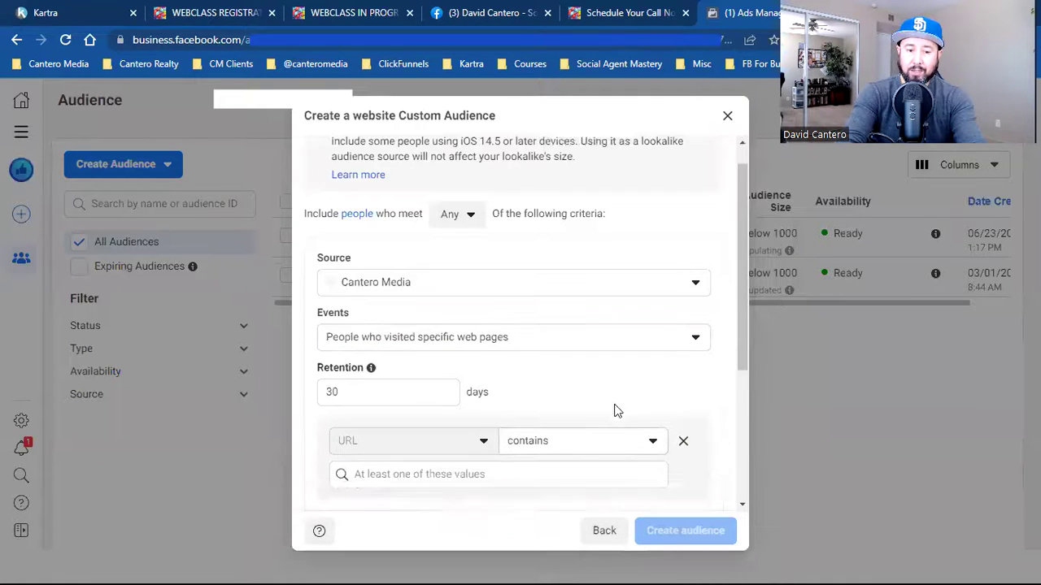
- Set retention to 180 days and add the socialagentmastery.com/webclassinprogress URL rule
{"action": "left_click", "coordinate": [358, 348]}
{"action": "key", "text": "BackSpace"}
{"action": "key", "text": "BackSpace"}
{"action": "type", "text": "180"}
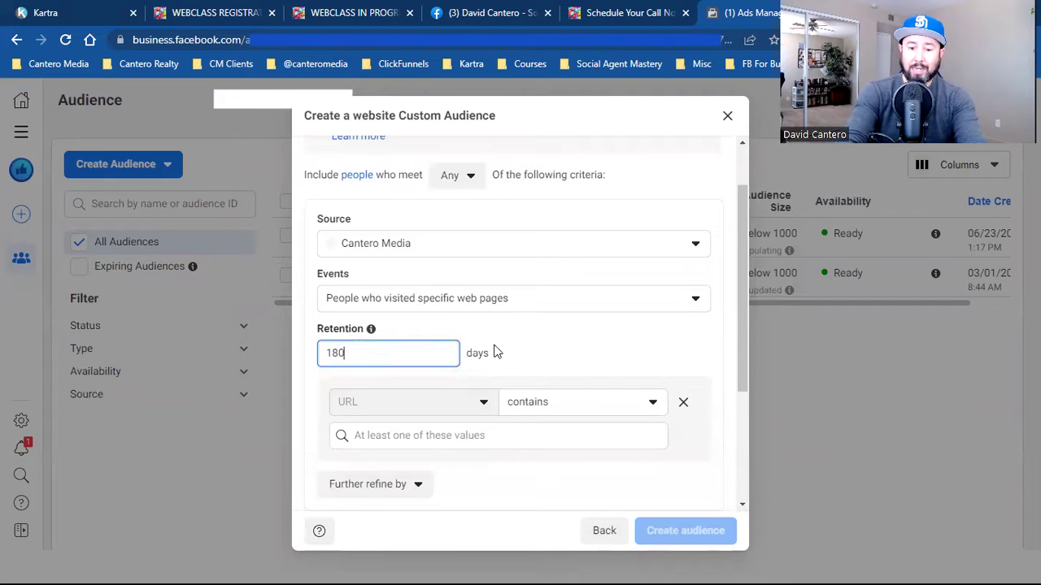
{"action": "left_click", "coordinate": [479, 433]}
{"action": "type", "text": "socialagentmastery.com/webclassinprogress"}
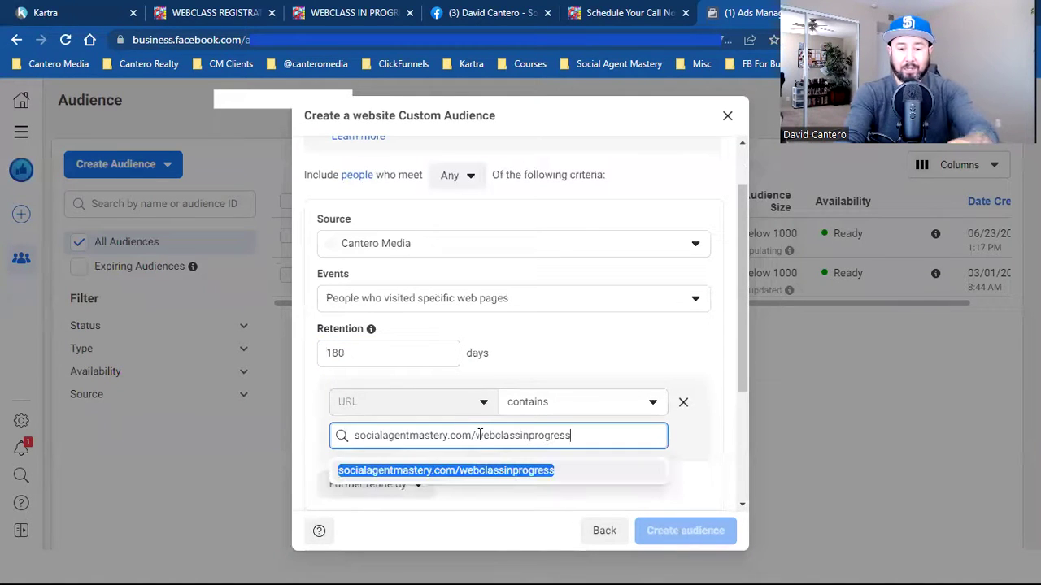
{"action": "left_click", "coordinate": [492, 471]}
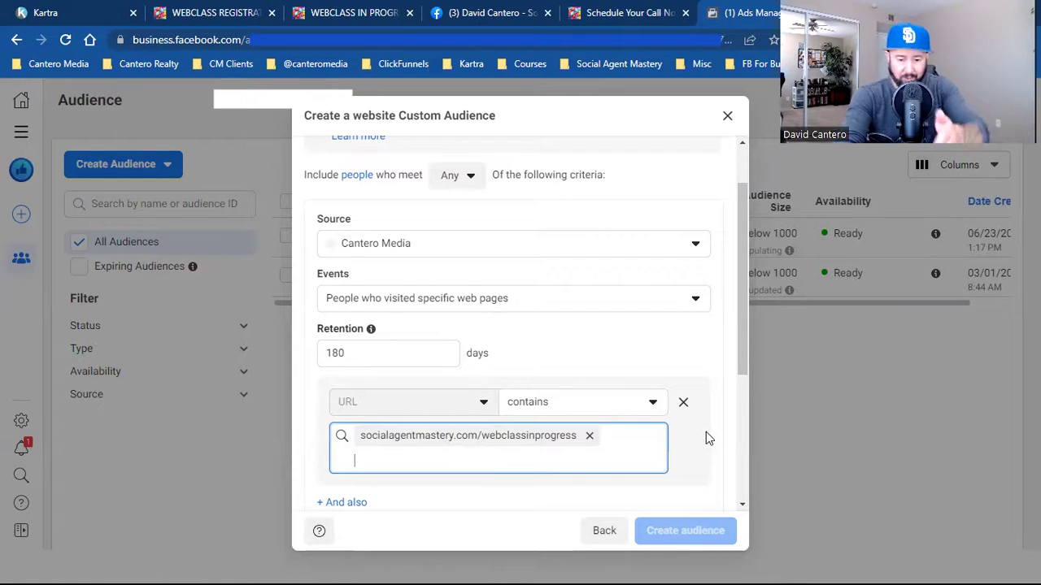
{"action": "scroll", "coordinate": [706, 432], "scroll_direction": "down", "scroll_amount": 3}
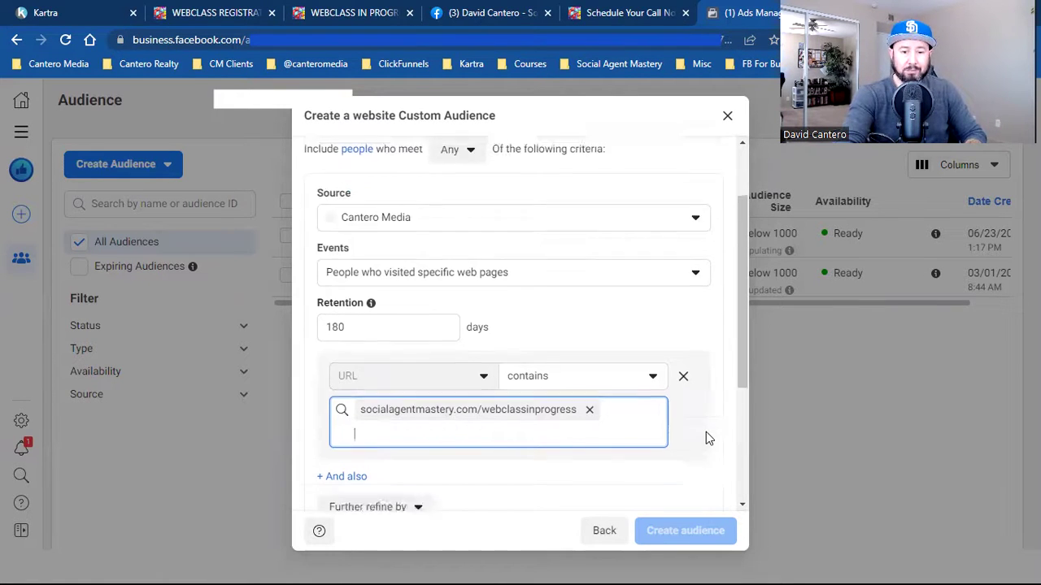
{"action": "left_click", "coordinate": [539, 421]}
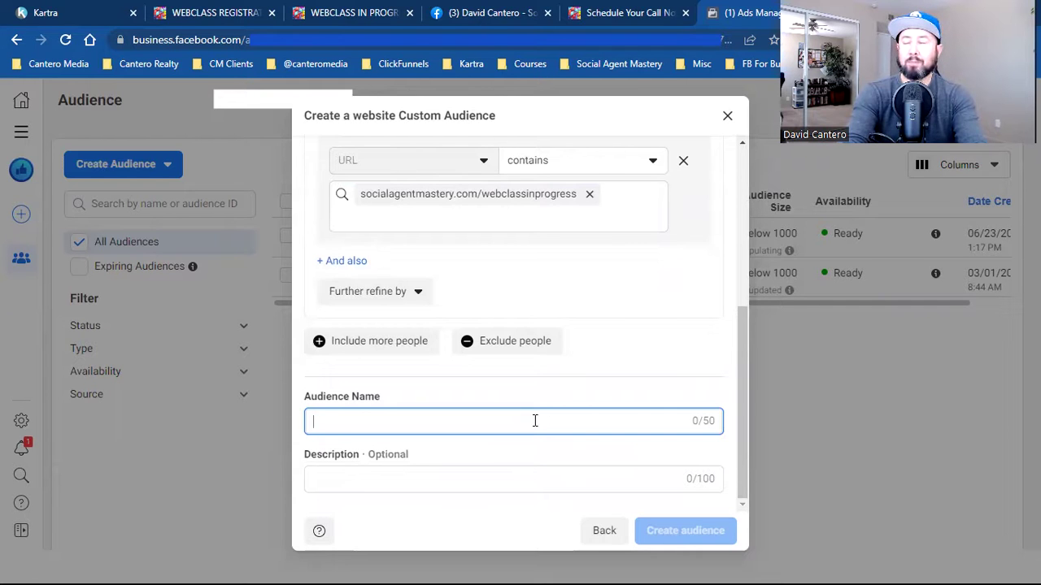
- Enter 'Webclass viewers (ONLY)' as the Audience Name
{"action": "type", "text": "wEBCL"}
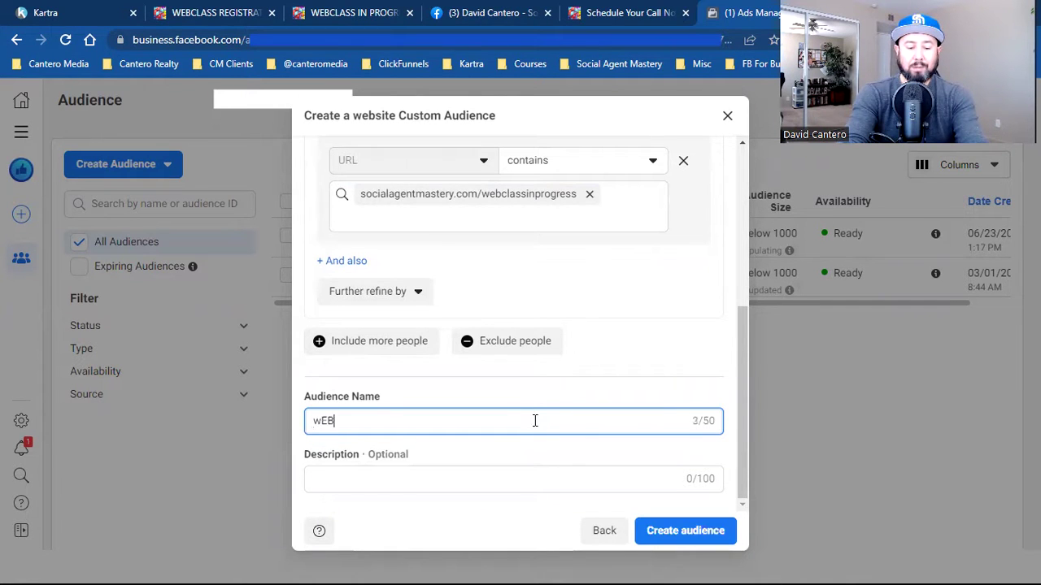
{"action": "key", "text": "BackSpace"}
{"action": "key", "text": "BackSpace"}
{"action": "key", "text": "BackSpace"}
{"action": "type", "text": "W"}
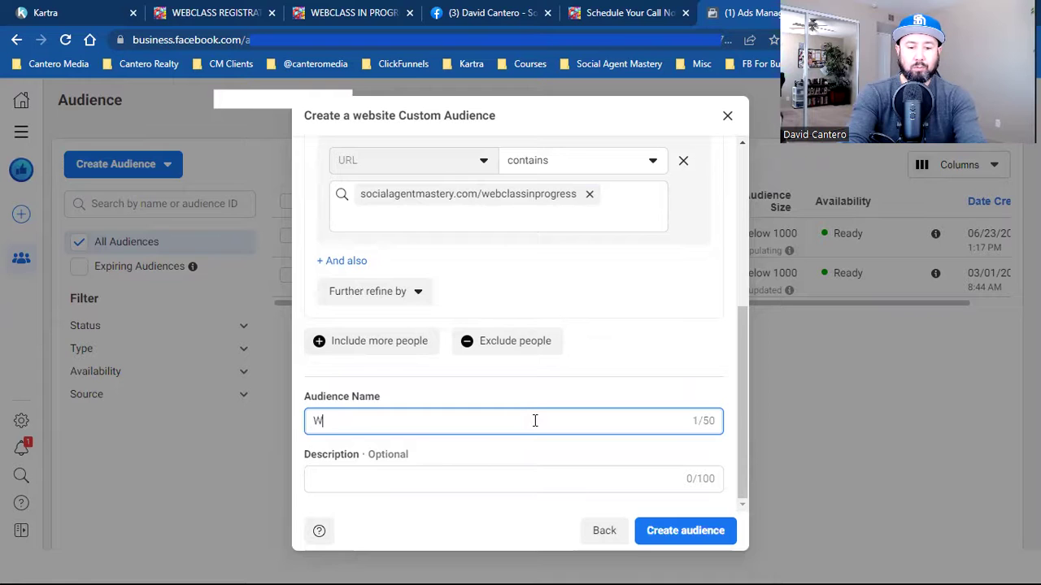
{"action": "type", "text": "ebclass"}
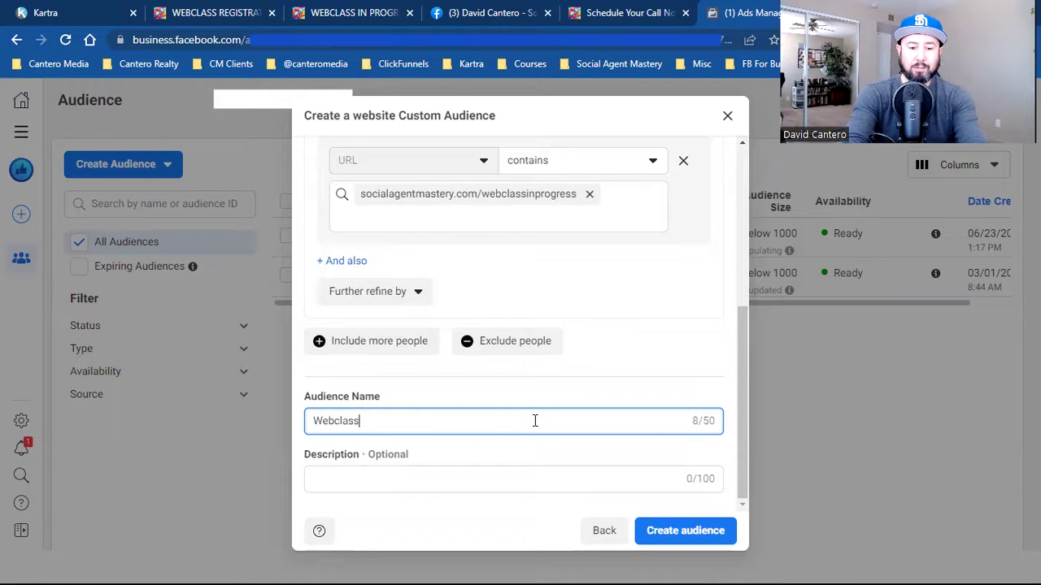
{"action": "type", "text": " viewers"}
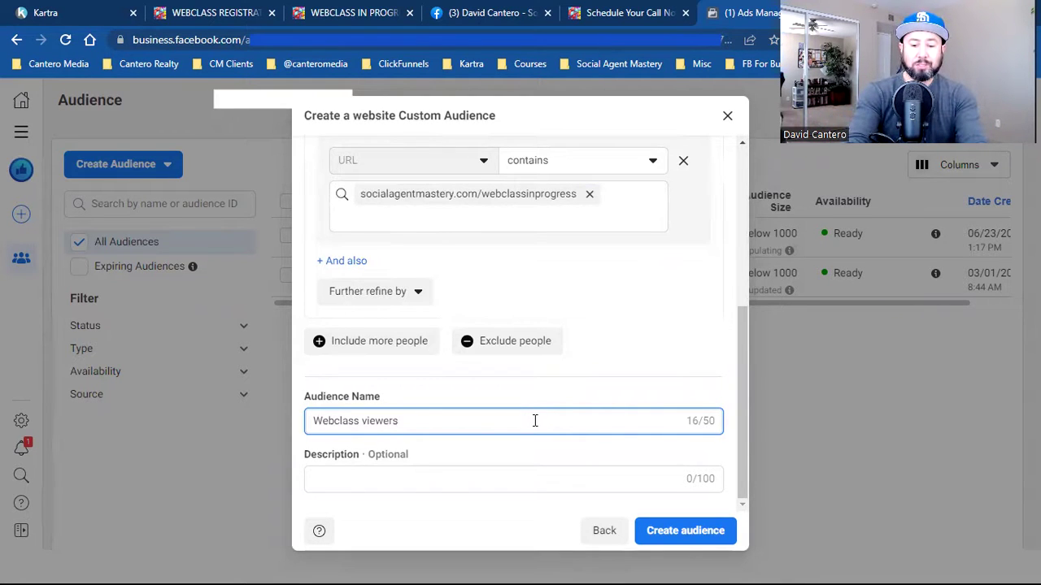
{"action": "type", "text": "(ONLY)"}
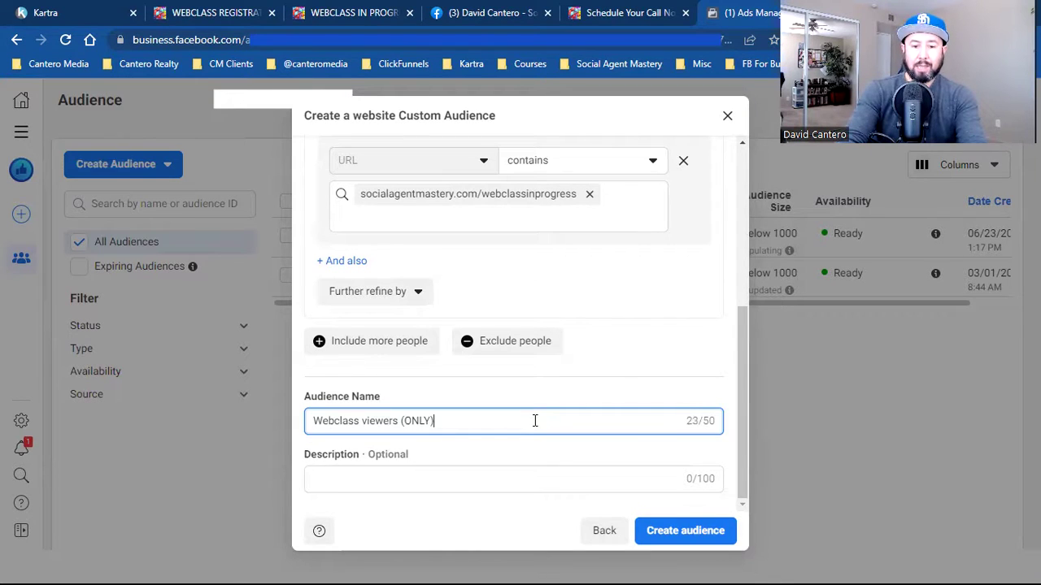
{"action": "scroll", "coordinate": [614, 388], "scroll_direction": "up", "scroll_amount": 4}
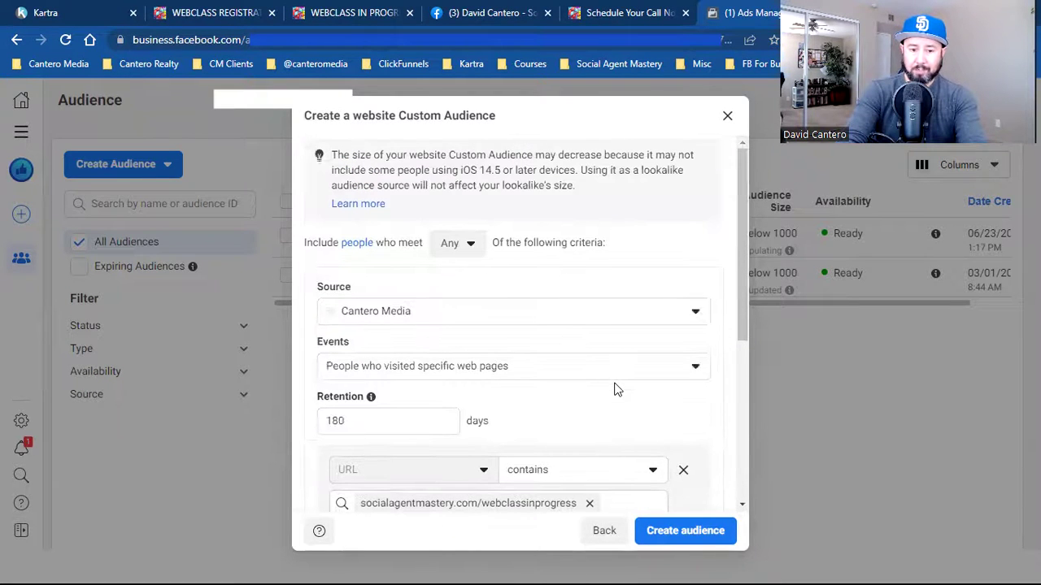
- Add an Exclude people section to the audience rules
{"action": "scroll", "coordinate": [587, 399], "scroll_direction": "down", "scroll_amount": 1}
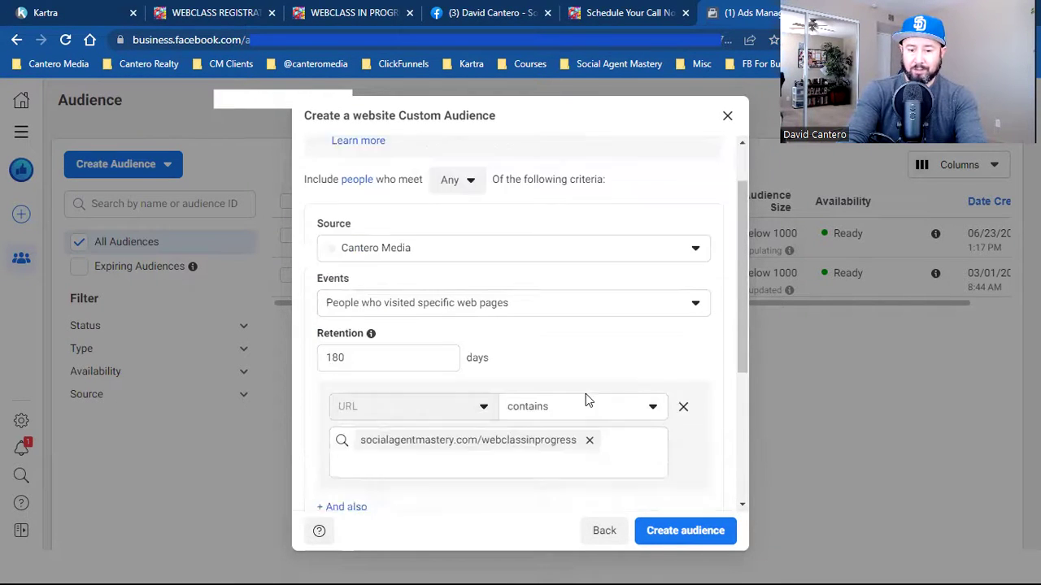
{"action": "scroll", "coordinate": [587, 398], "scroll_direction": "down", "scroll_amount": 1}
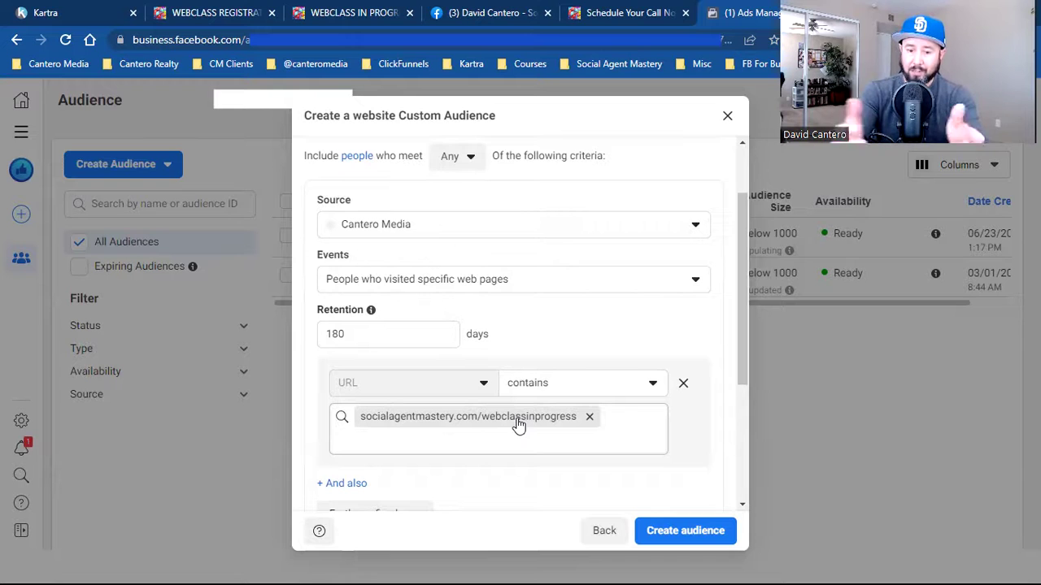
{"action": "scroll", "coordinate": [519, 424], "scroll_direction": "down", "scroll_amount": 1}
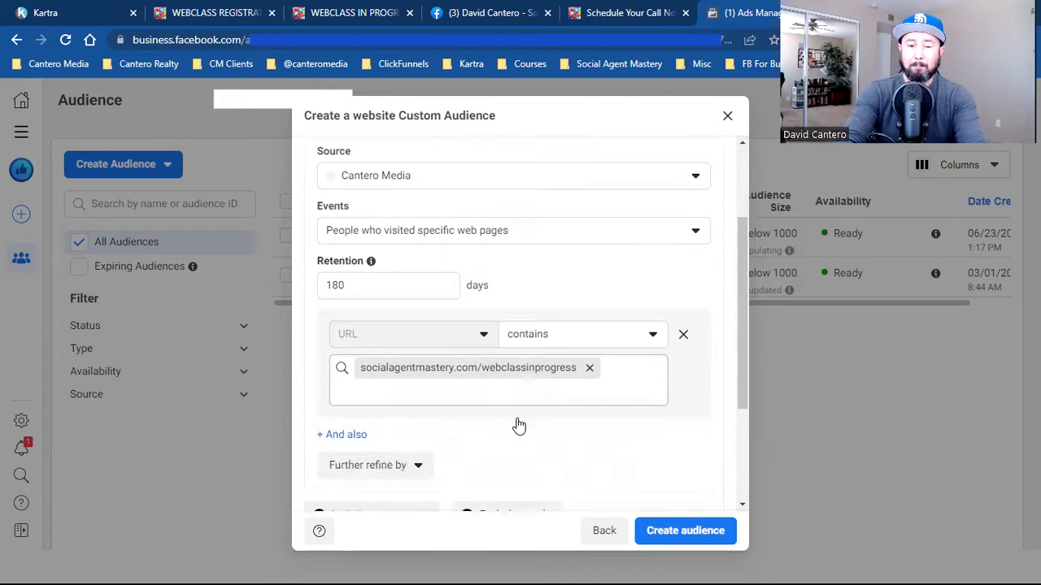
{"action": "scroll", "coordinate": [519, 425], "scroll_direction": "down", "scroll_amount": 1}
{"action": "left_click", "coordinate": [523, 476]}
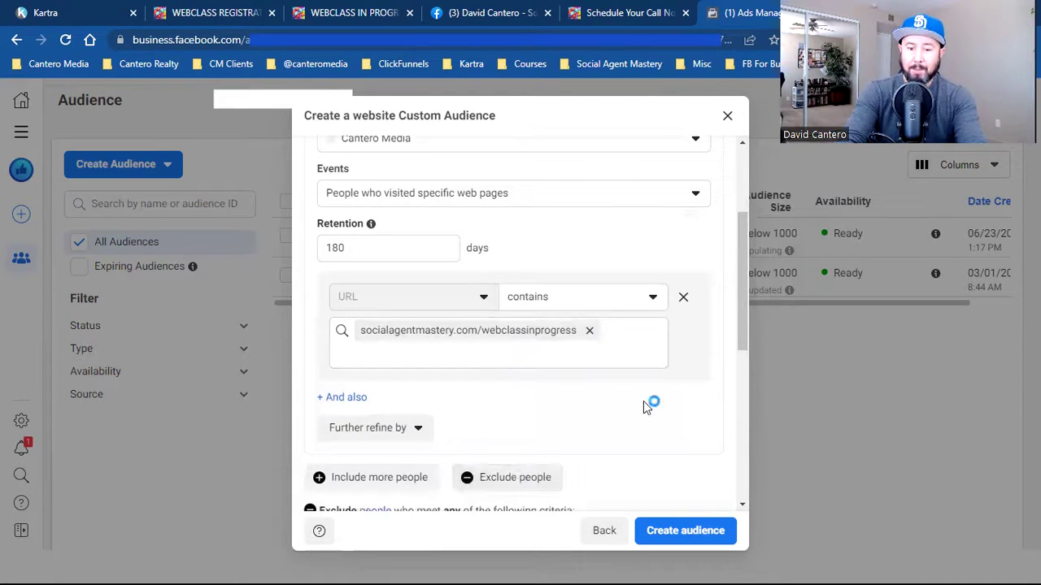
{"action": "scroll", "coordinate": [643, 402], "scroll_direction": "down", "scroll_amount": 5}
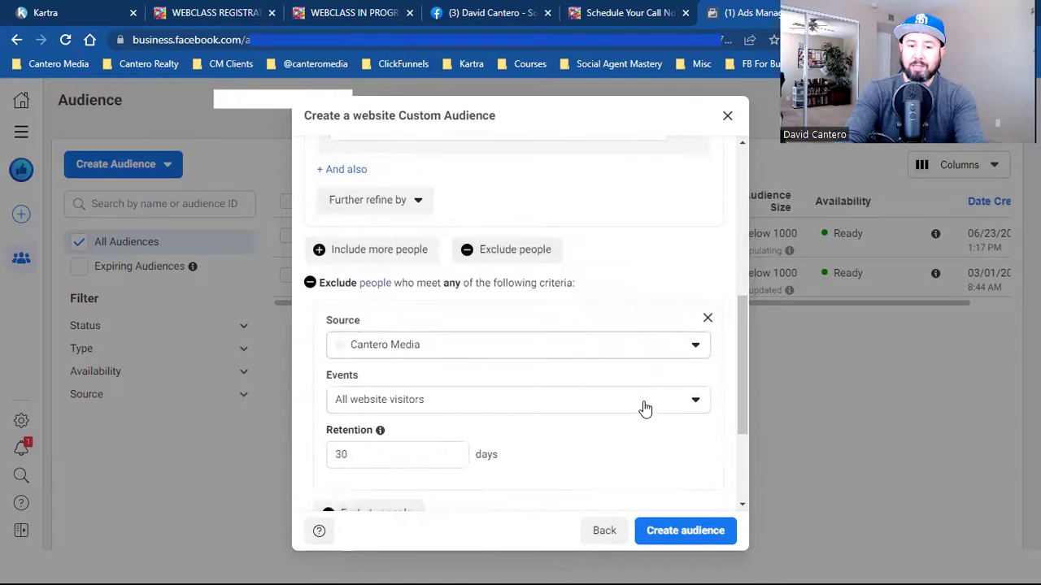
- Set the exclusion to specific web page visitors with 180-day retention
{"action": "left_click", "coordinate": [556, 395]}
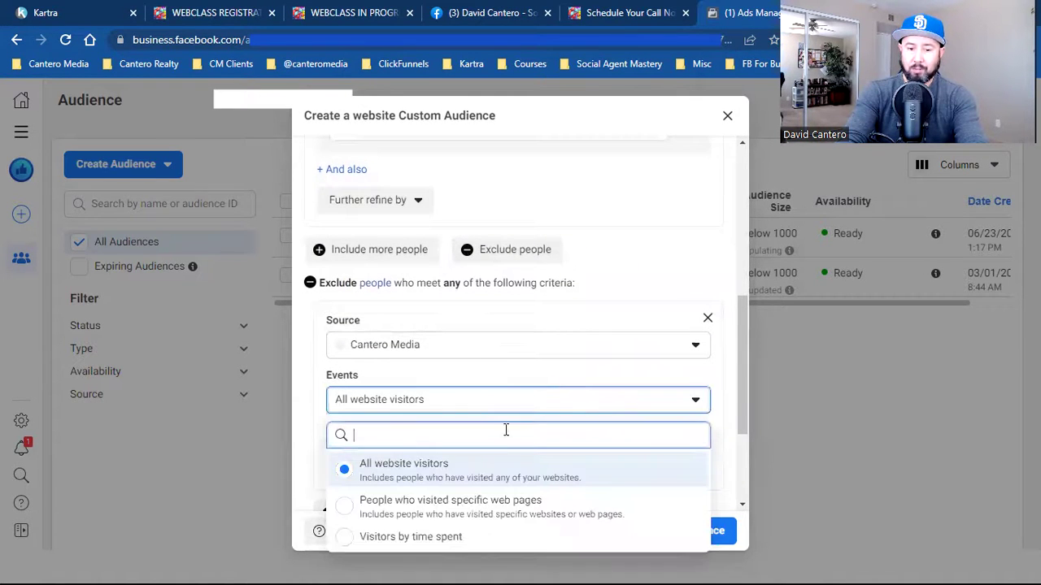
{"action": "left_click", "coordinate": [479, 510]}
{"action": "scroll", "coordinate": [621, 389], "scroll_direction": "down", "scroll_amount": 1}
{"action": "double_click", "coordinate": [446, 383]}
{"action": "type", "text": "180"}
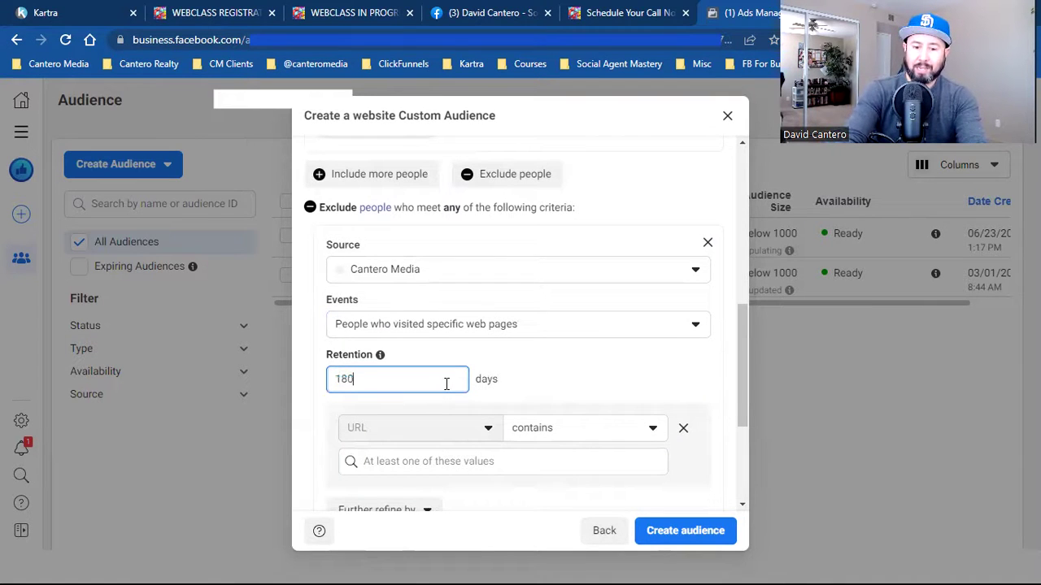
{"action": "left_click", "coordinate": [556, 384]}
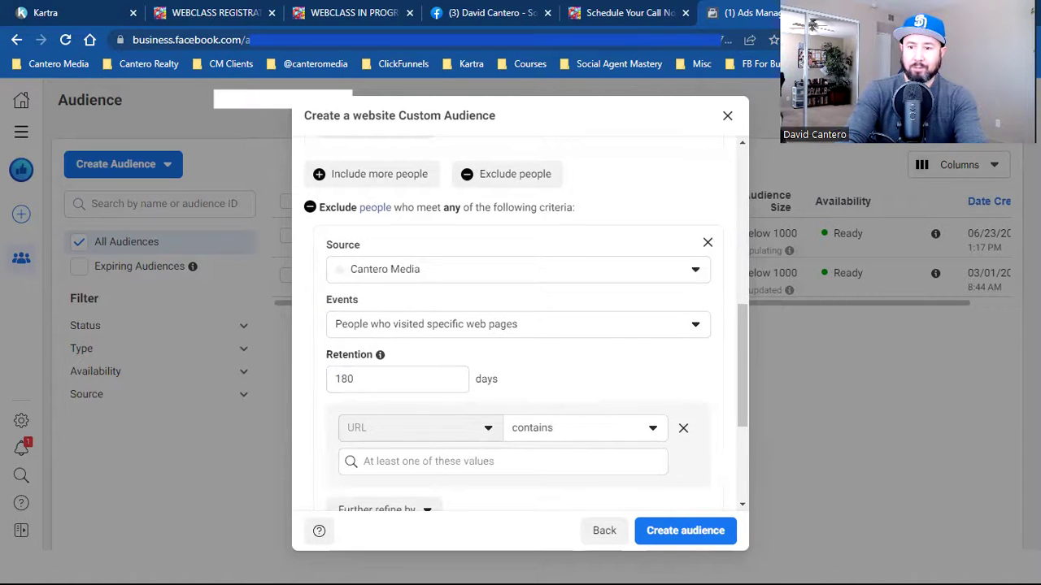
- Open the ORDER COMPLETE page from the Social Agent Mastery bookmarks in a new tab
{"action": "key", "text": "ctrl+t"}
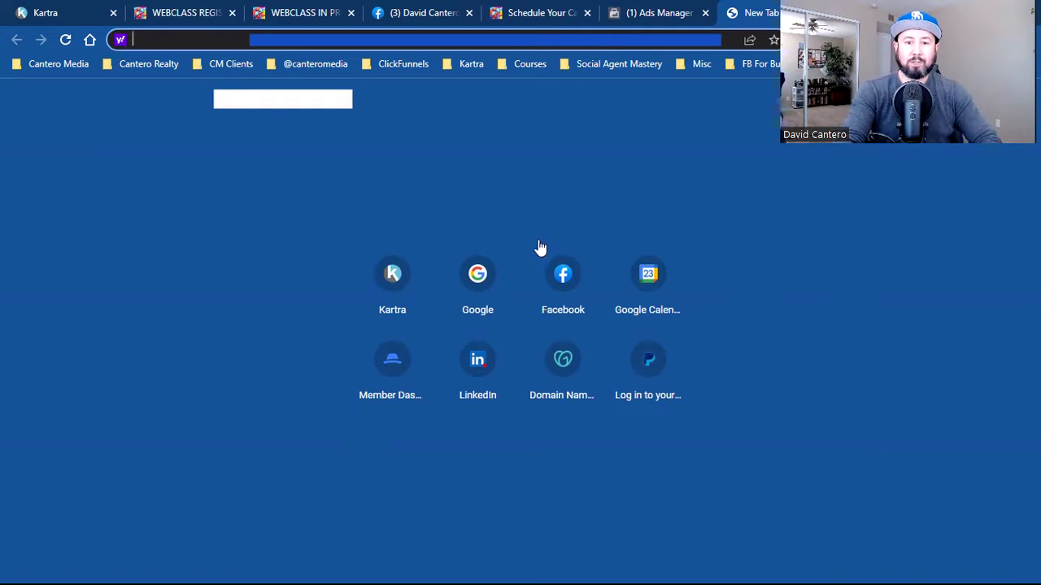
{"action": "left_click", "coordinate": [635, 68]}
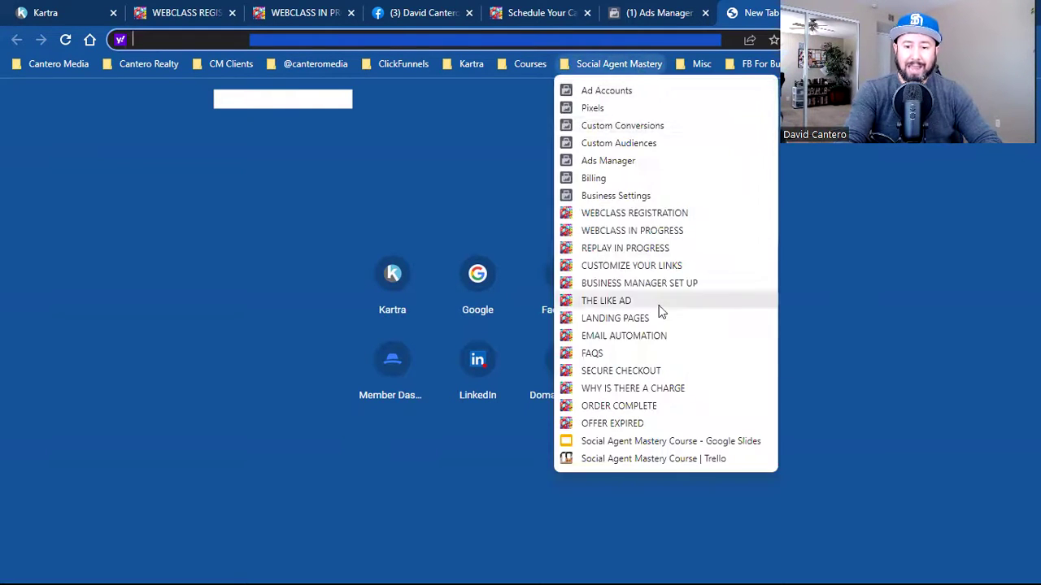
{"action": "left_click", "coordinate": [679, 406]}
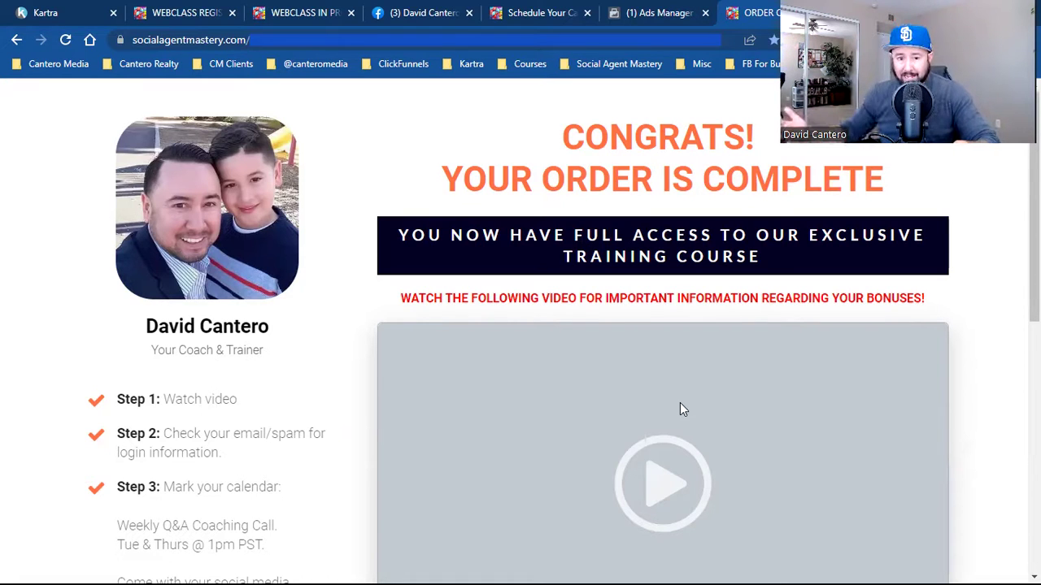
- Copy the order-complete page's site address and return to the Ads Manager tab
{"action": "left_click", "coordinate": [202, 48]}
{"action": "left_click", "coordinate": [197, 41]}
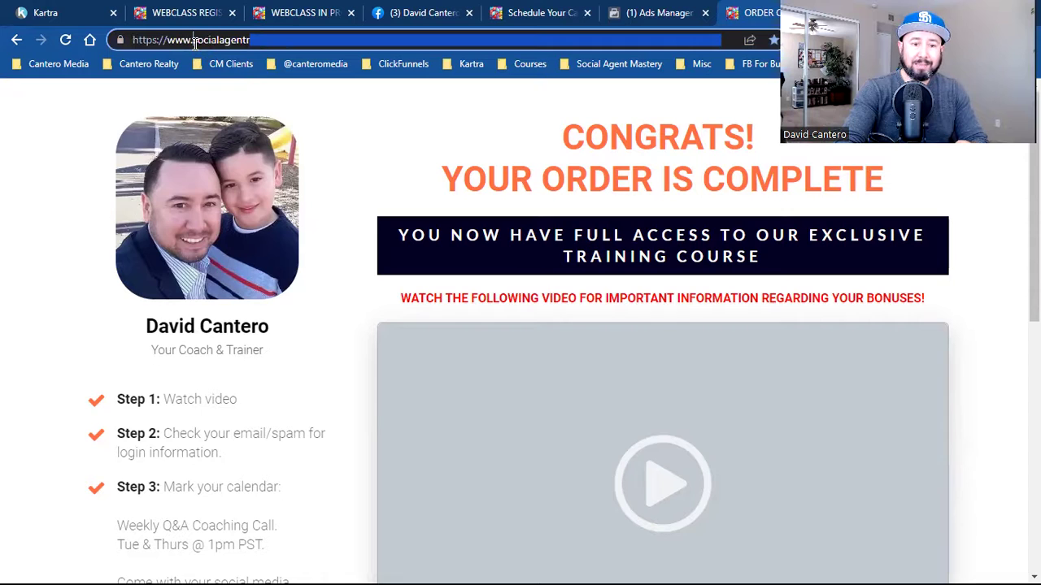
{"action": "left_click_drag", "start_coordinate": [193, 40], "coordinate": [384, 65]}
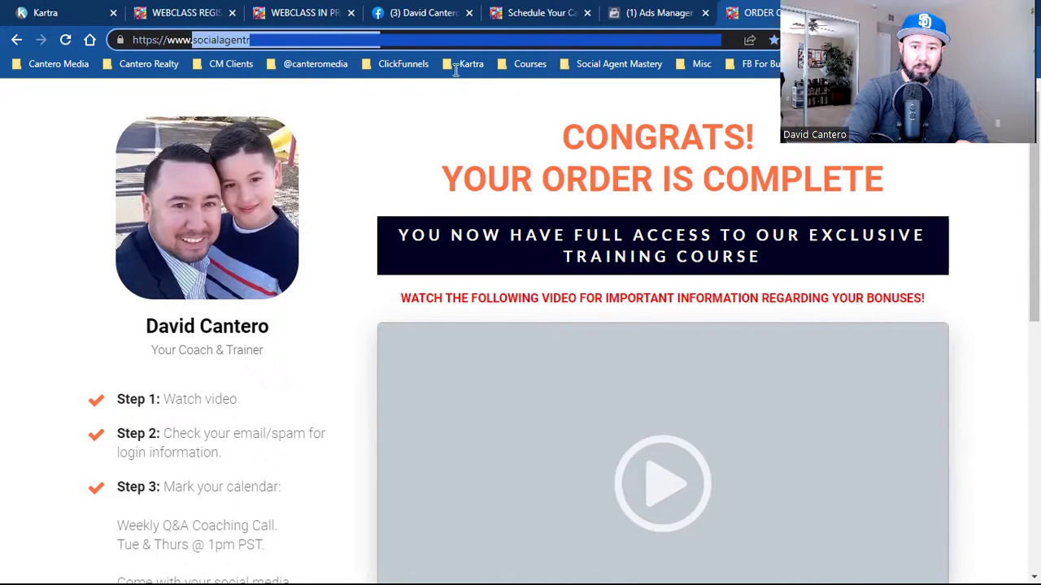
{"action": "right_click", "coordinate": [225, 38]}
{"action": "left_click", "coordinate": [279, 125]}
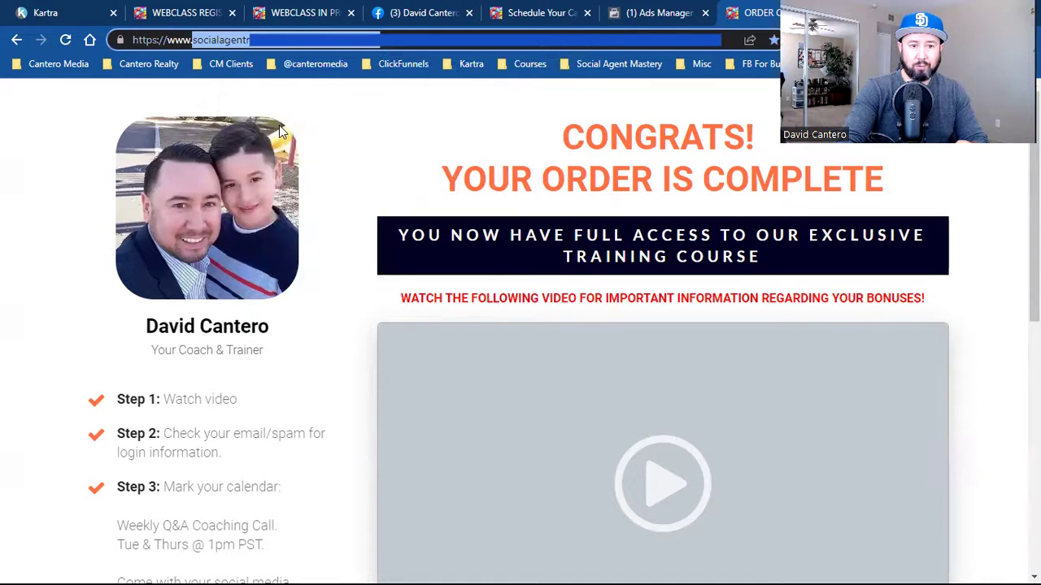
{"action": "left_click", "coordinate": [655, 12]}
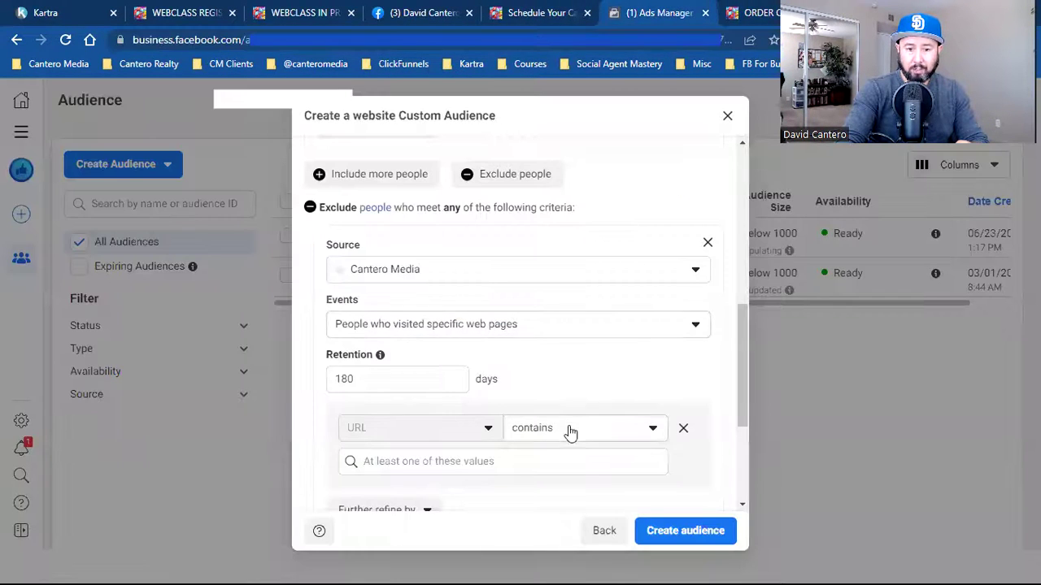
- Paste socialagentmastery.com/ordercomplete into the exclusion's URL contains field
{"action": "scroll", "coordinate": [600, 376], "scroll_direction": "up", "scroll_amount": 10}
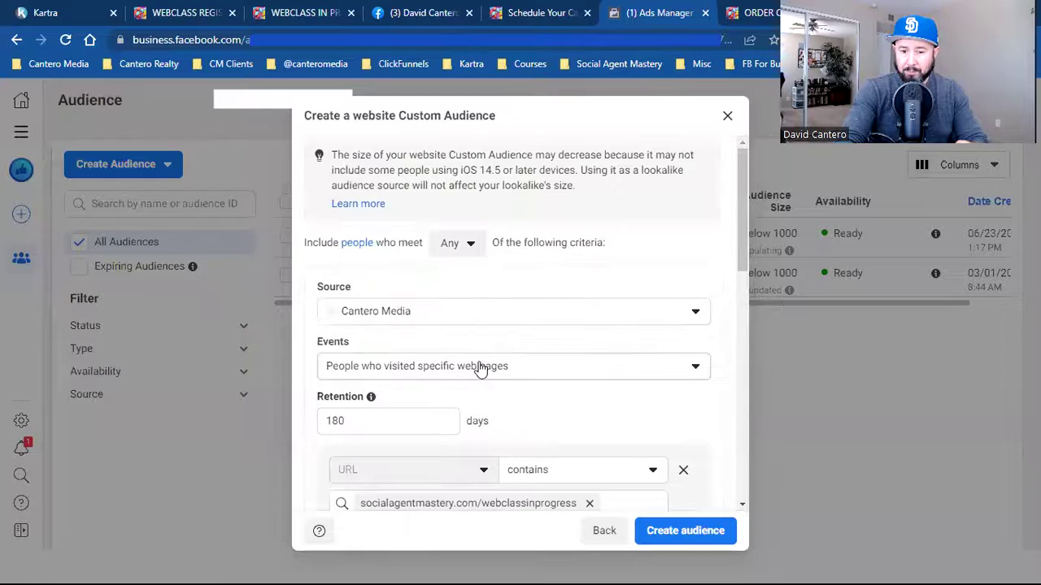
{"action": "scroll", "coordinate": [625, 379], "scroll_direction": "down", "scroll_amount": 2}
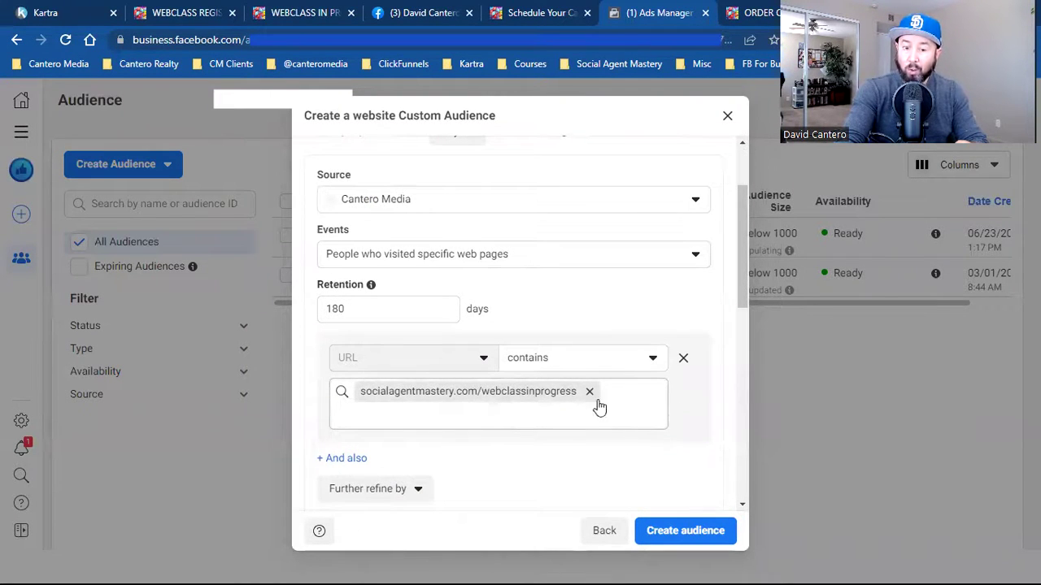
{"action": "scroll", "coordinate": [601, 409], "scroll_direction": "down", "scroll_amount": 3}
{"action": "scroll", "coordinate": [602, 408], "scroll_direction": "down", "scroll_amount": 5}
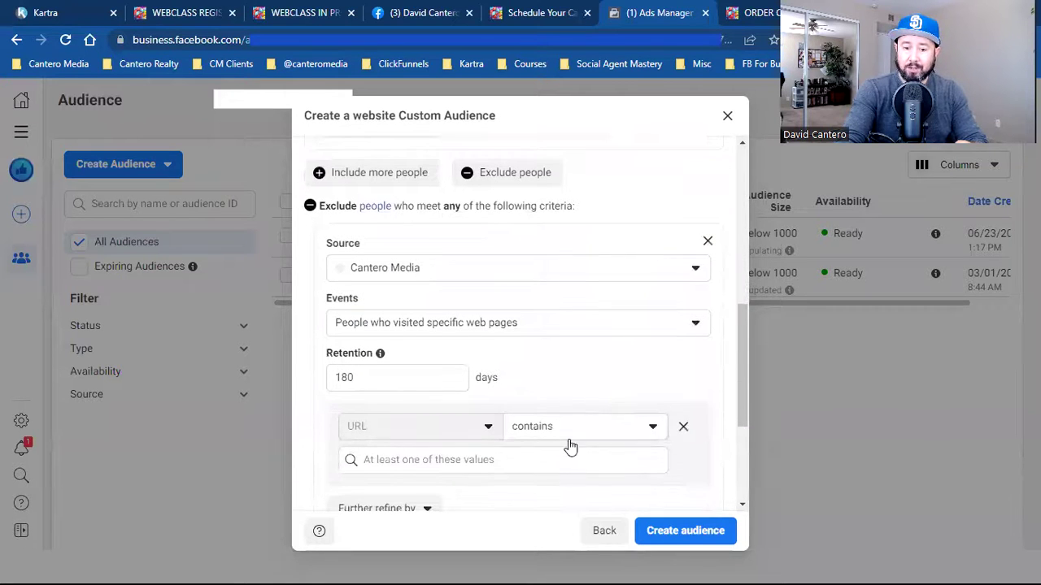
{"action": "left_click", "coordinate": [553, 460]}
{"action": "key", "text": "ctrl+v"}
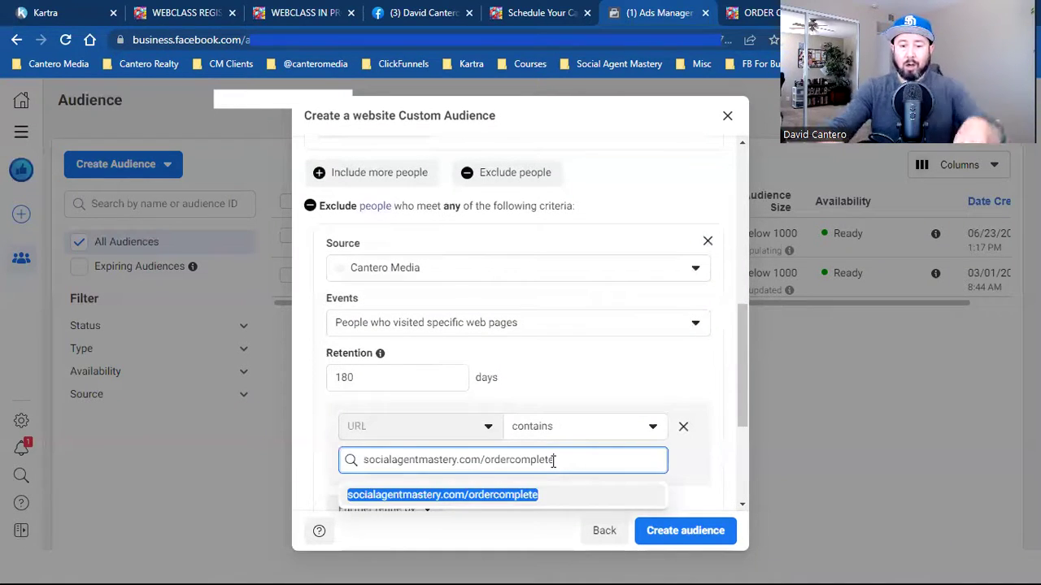
{"action": "left_click", "coordinate": [530, 494]}
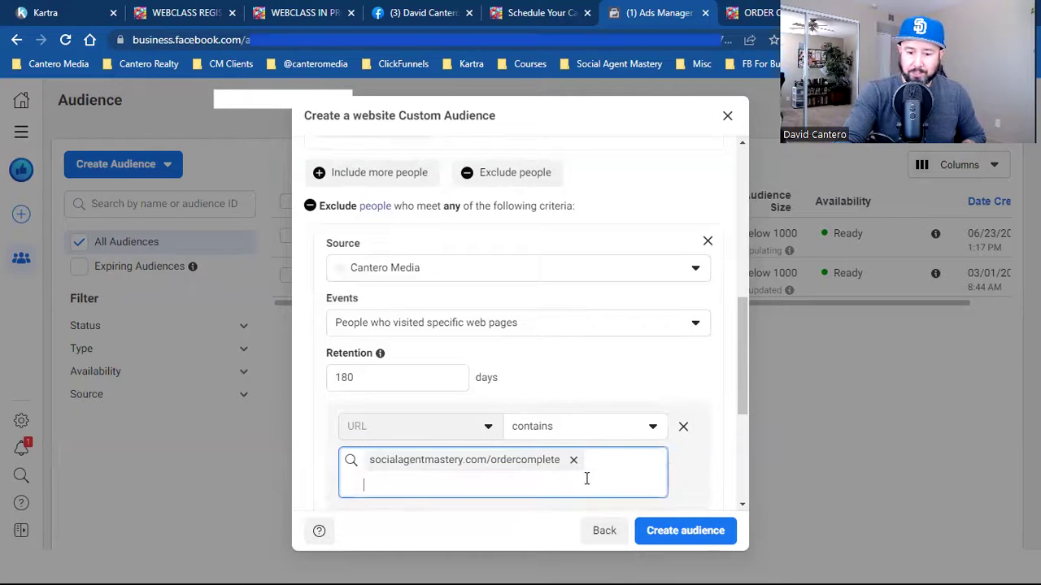
- Create the Webclass viewers (ONLY) audience and close the confirmation
{"action": "scroll", "coordinate": [666, 465], "scroll_direction": "down", "scroll_amount": 3}
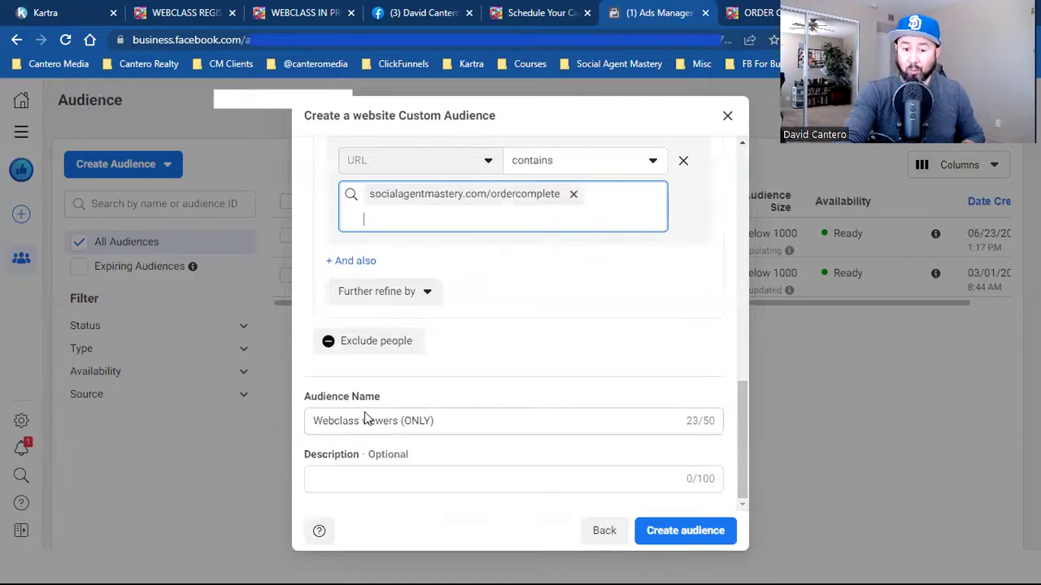
{"action": "left_click", "coordinate": [669, 533]}
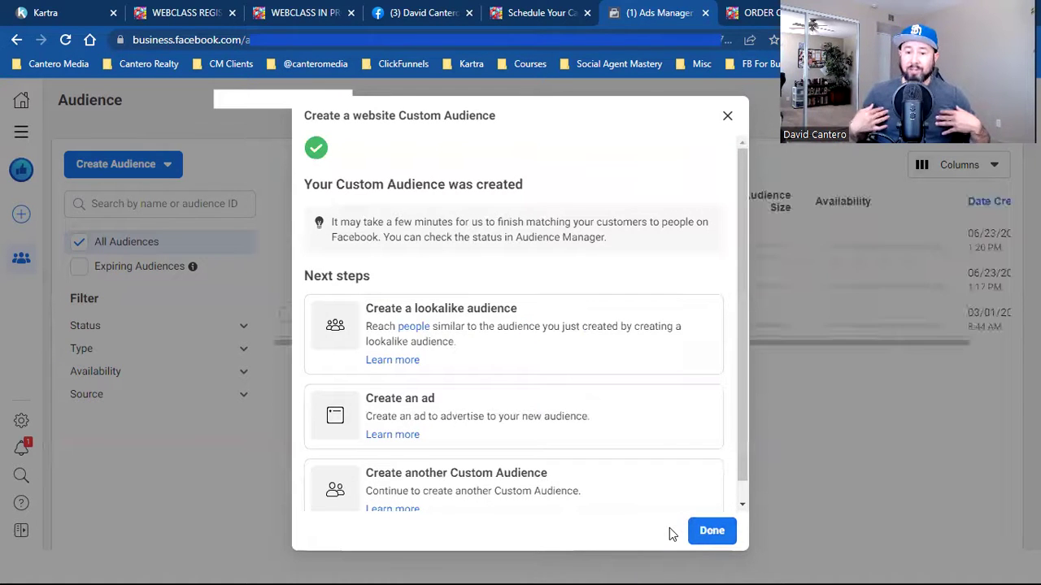
{"action": "left_click", "coordinate": [713, 533]}
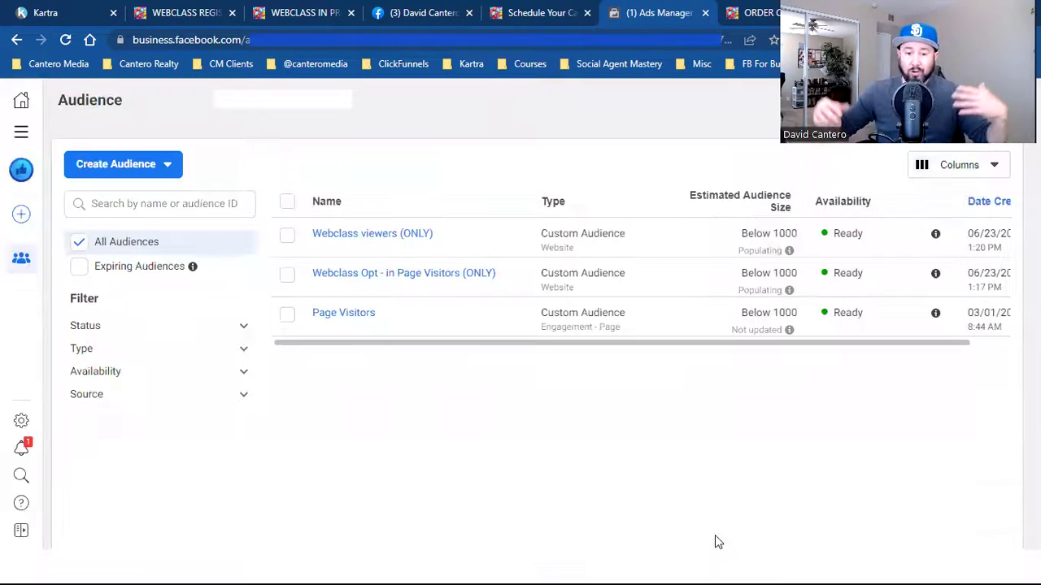
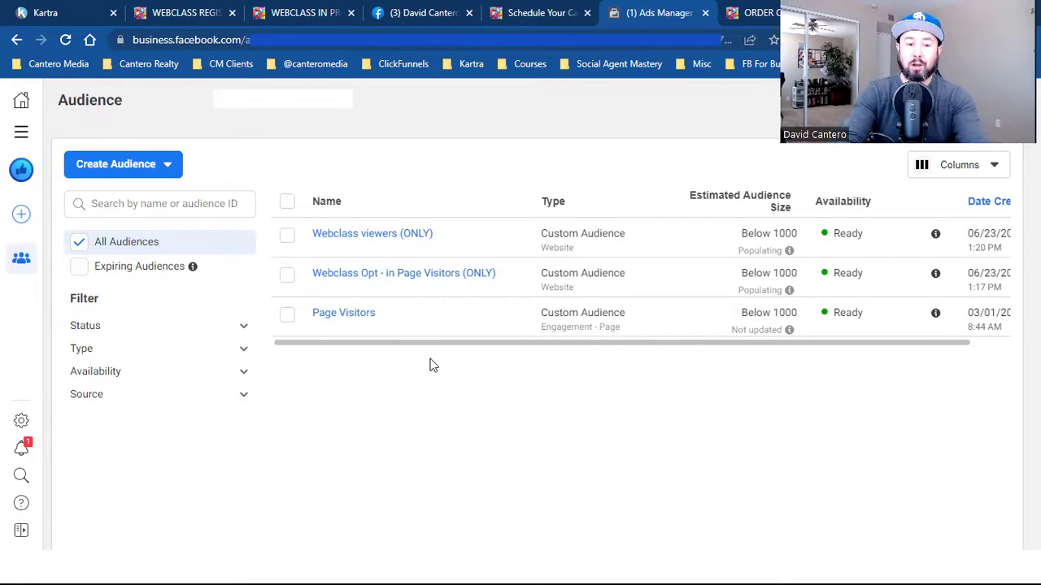
- Start a new custom audience based on website traffic
{"action": "left_click", "coordinate": [128, 172]}
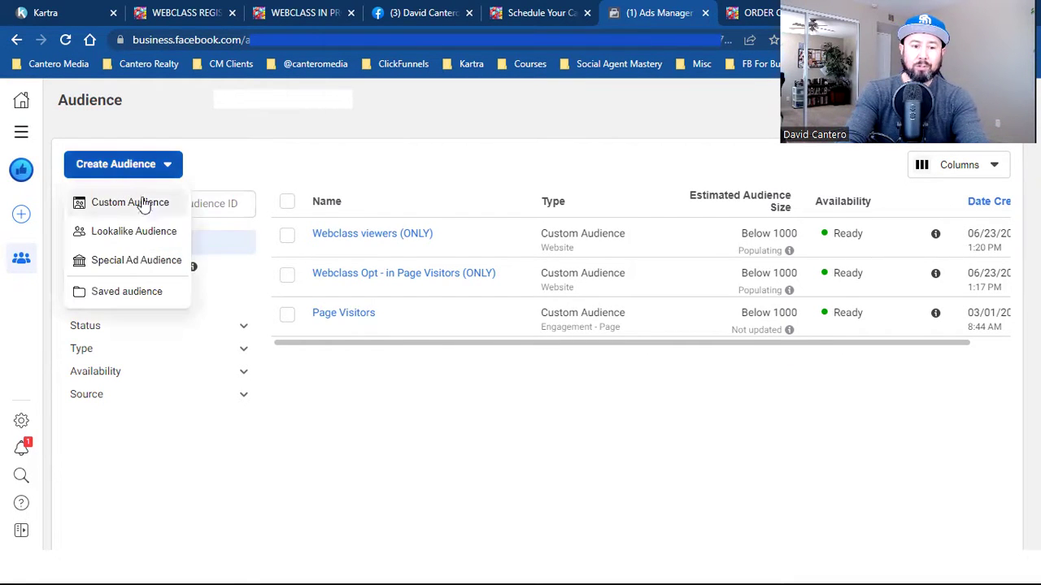
{"action": "left_click", "coordinate": [150, 207]}
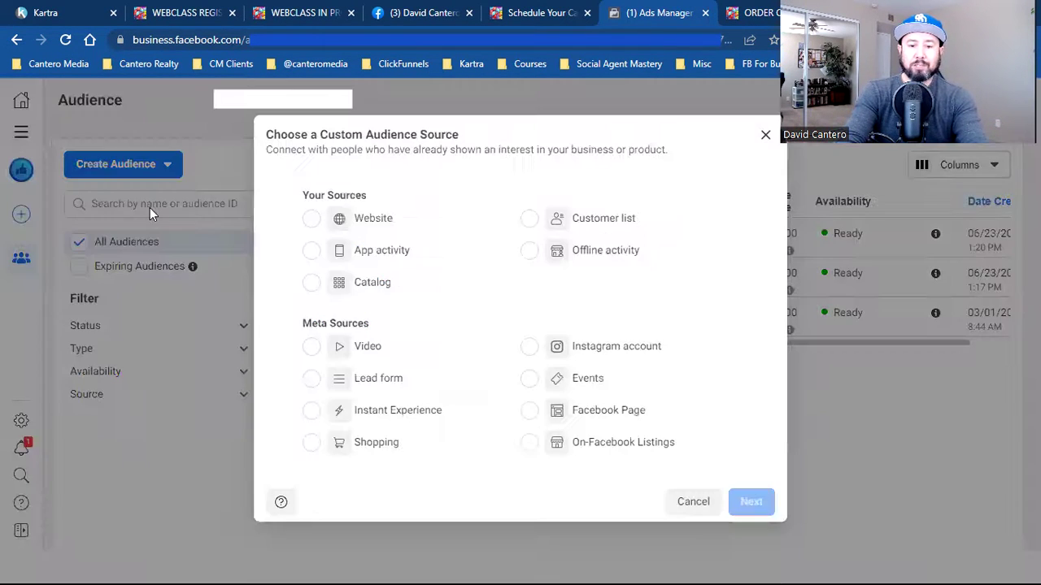
{"action": "left_click", "coordinate": [400, 231]}
{"action": "left_click", "coordinate": [751, 502]}
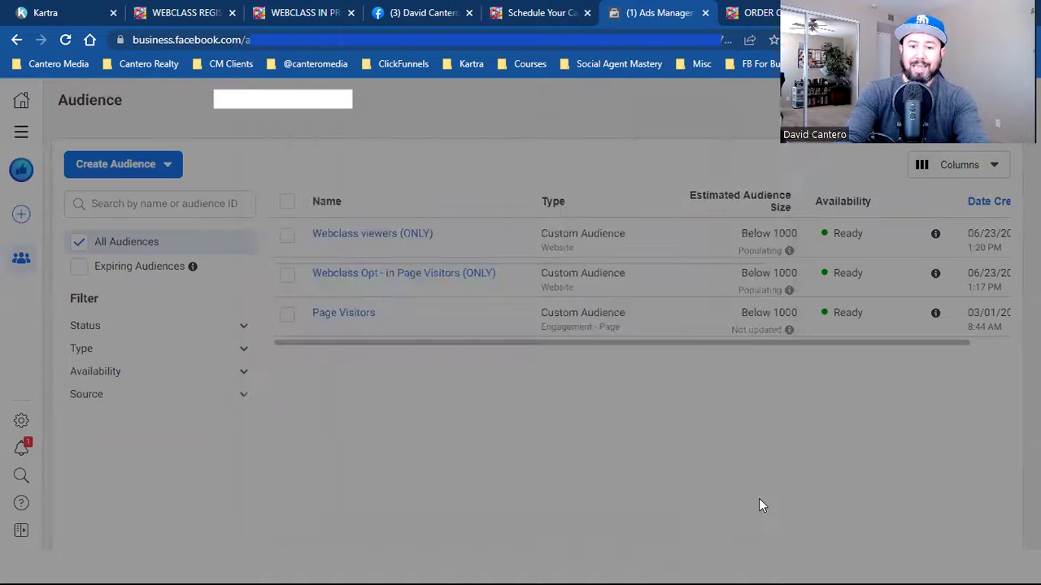
- Target people who visited specific web pages, with retention changed from 30 to 180 days
{"action": "scroll", "coordinate": [569, 374], "scroll_direction": "down", "scroll_amount": 3}
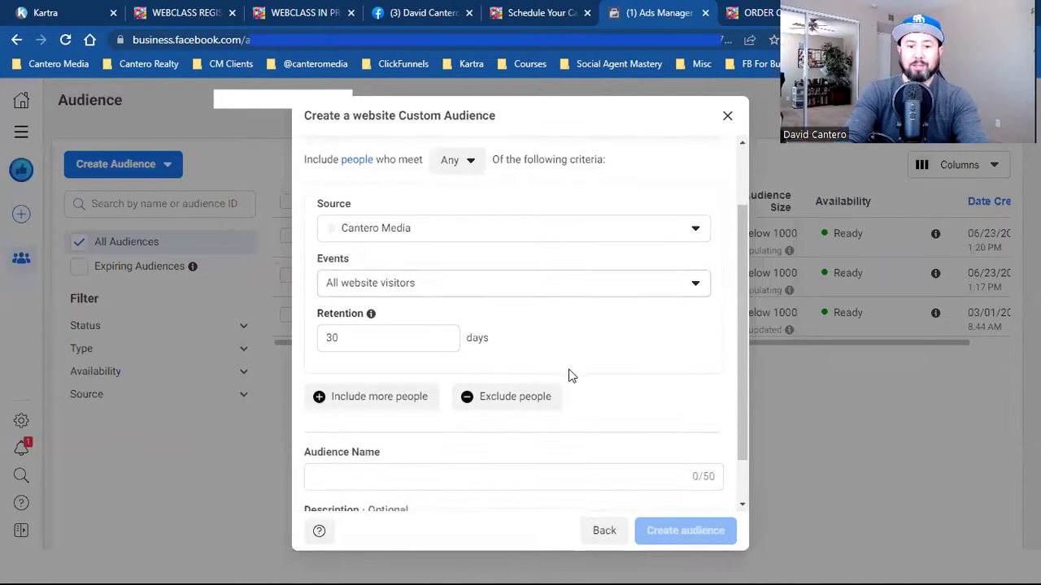
{"action": "scroll", "coordinate": [569, 374], "scroll_direction": "up", "scroll_amount": 1}
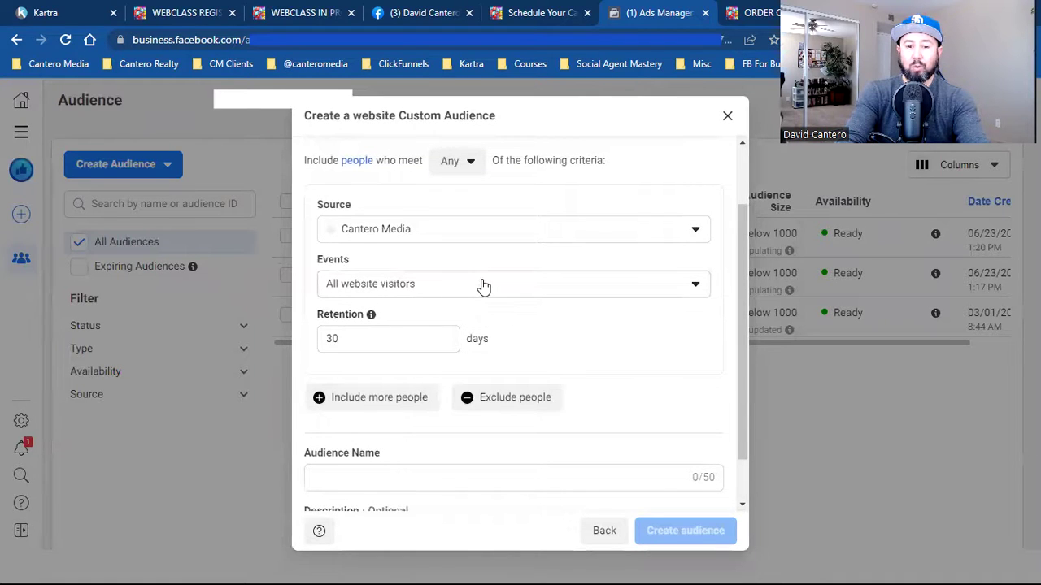
{"action": "left_click", "coordinate": [483, 285]}
{"action": "left_click", "coordinate": [496, 394]}
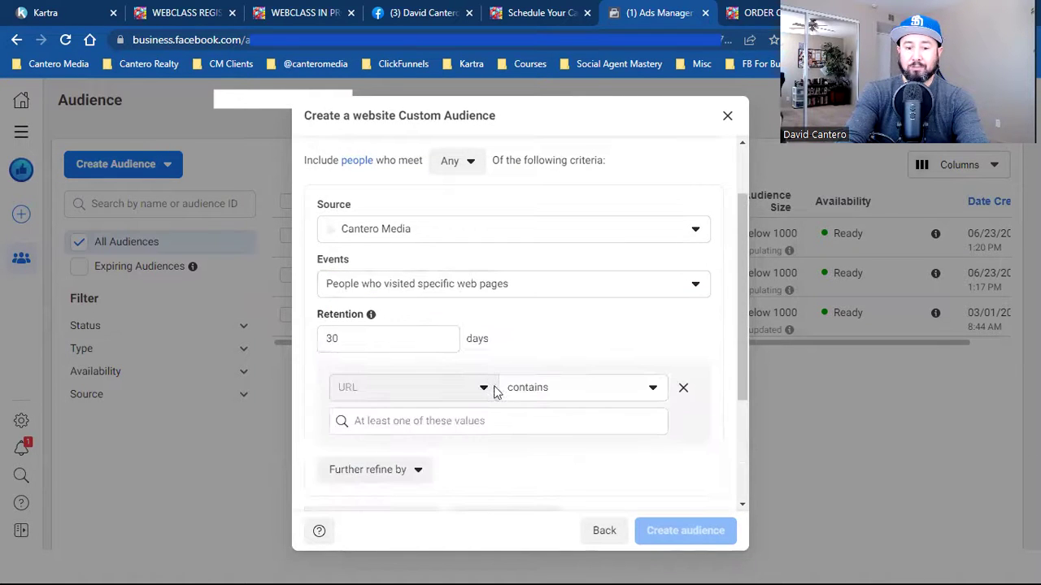
{"action": "left_click", "coordinate": [374, 336]}
{"action": "key", "text": "BackSpace"}
{"action": "key", "text": "BackSpace"}
{"action": "type", "text": "180"}
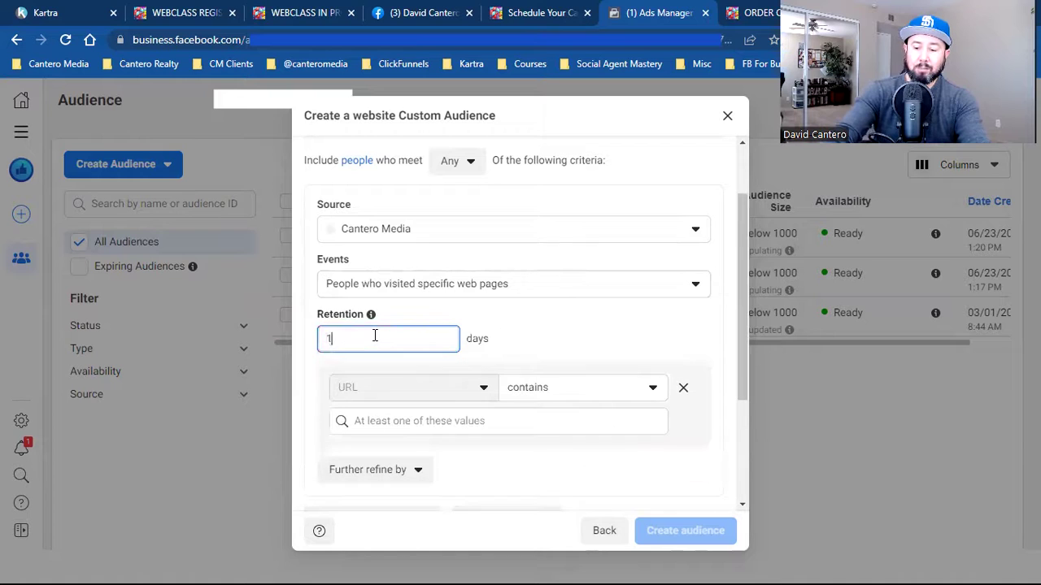
- Add a URL rule containing socialagentmastery.com/ordercomplete
{"action": "scroll", "coordinate": [701, 355], "scroll_direction": "down", "scroll_amount": 2}
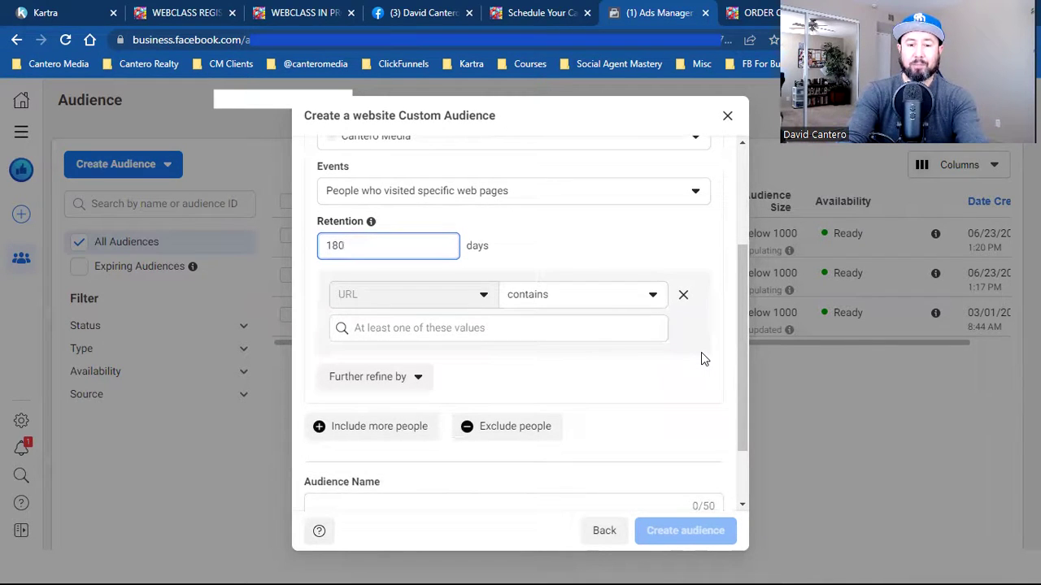
{"action": "scroll", "coordinate": [702, 355], "scroll_direction": "up", "scroll_amount": 3}
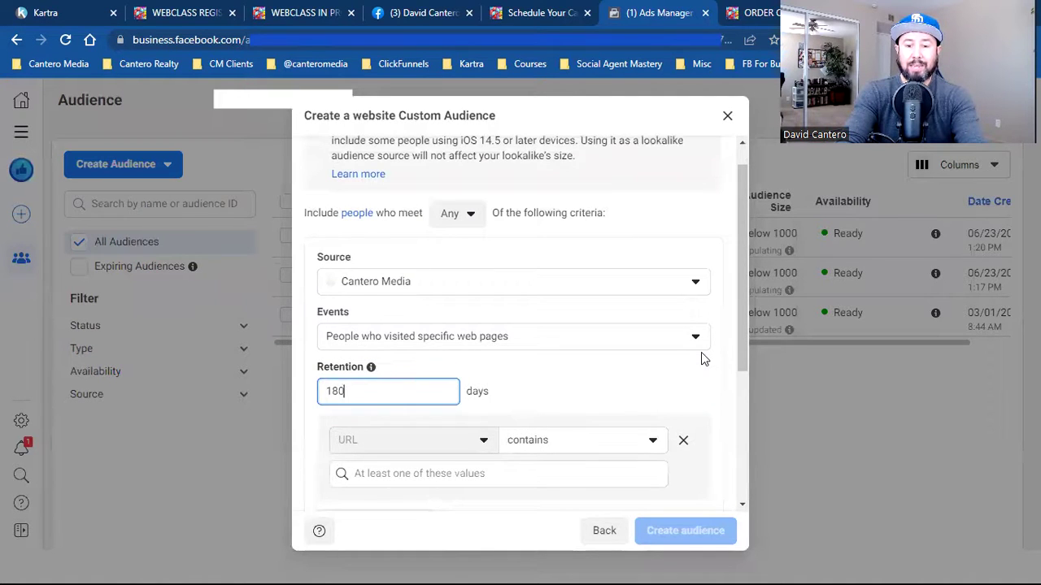
{"action": "scroll", "coordinate": [701, 352], "scroll_direction": "down", "scroll_amount": 2}
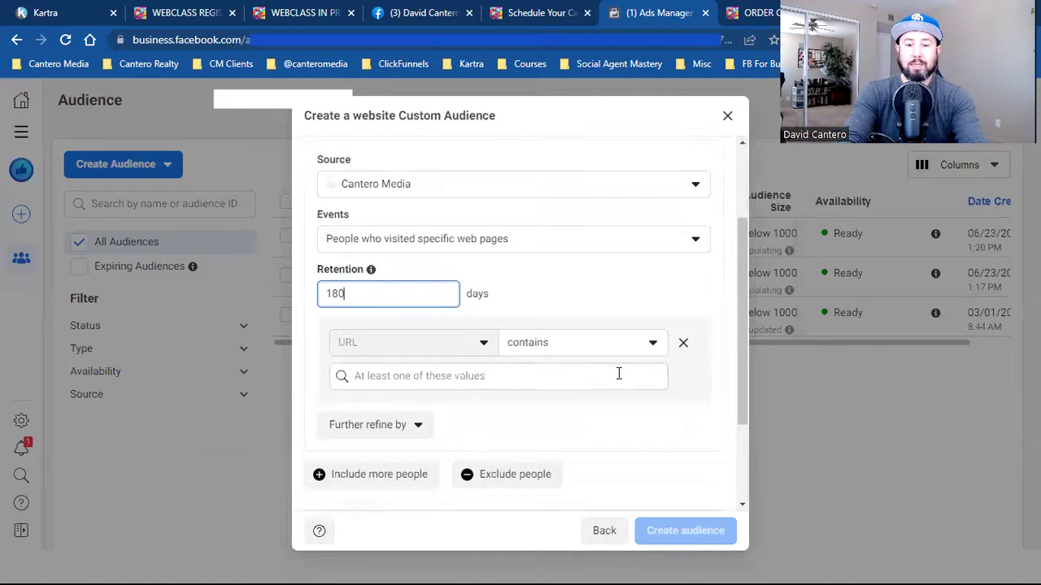
{"action": "left_click", "coordinate": [558, 374]}
{"action": "type", "text": "socialagentmastery.com/ordercomplete"}
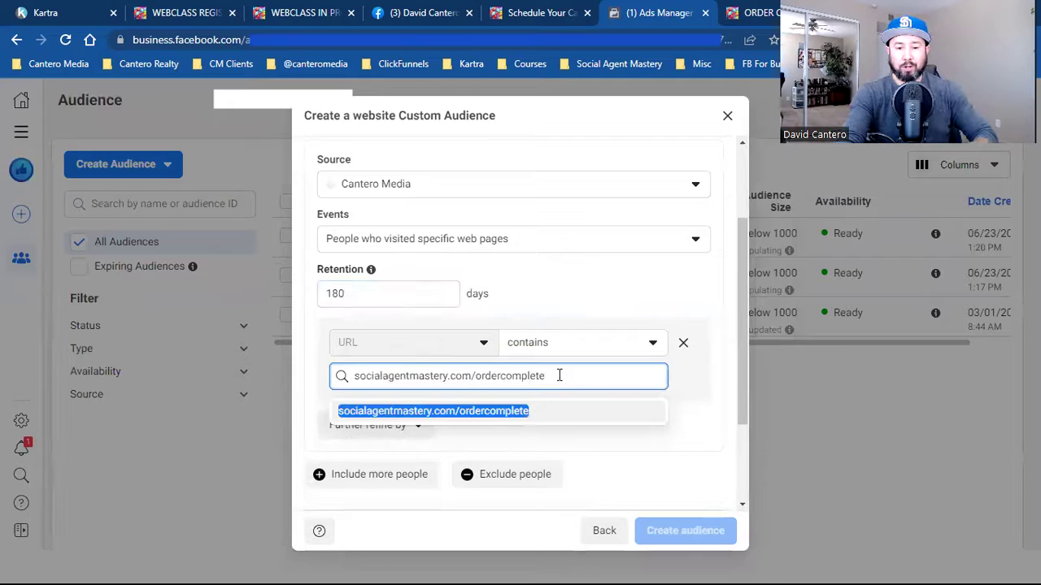
{"action": "left_click", "coordinate": [492, 416]}
{"action": "scroll", "coordinate": [635, 428], "scroll_direction": "down", "scroll_amount": 2}
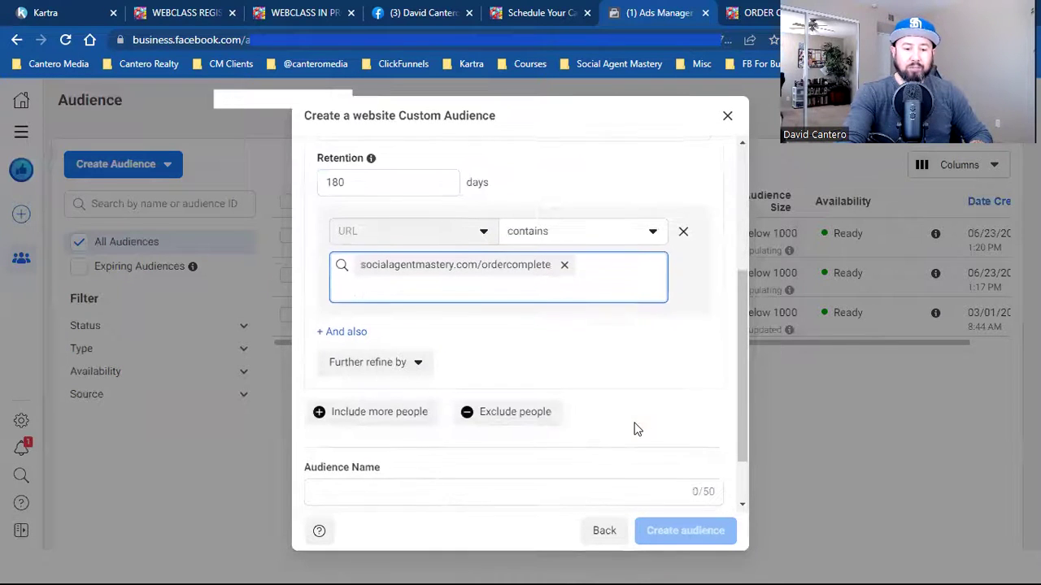
{"action": "scroll", "coordinate": [635, 428], "scroll_direction": "down", "scroll_amount": 1}
- Name the website audience 'Webclass Purchasers', create it, and return to the audiences list
{"action": "left_click", "coordinate": [536, 446]}
{"action": "type", "text": "wE"}
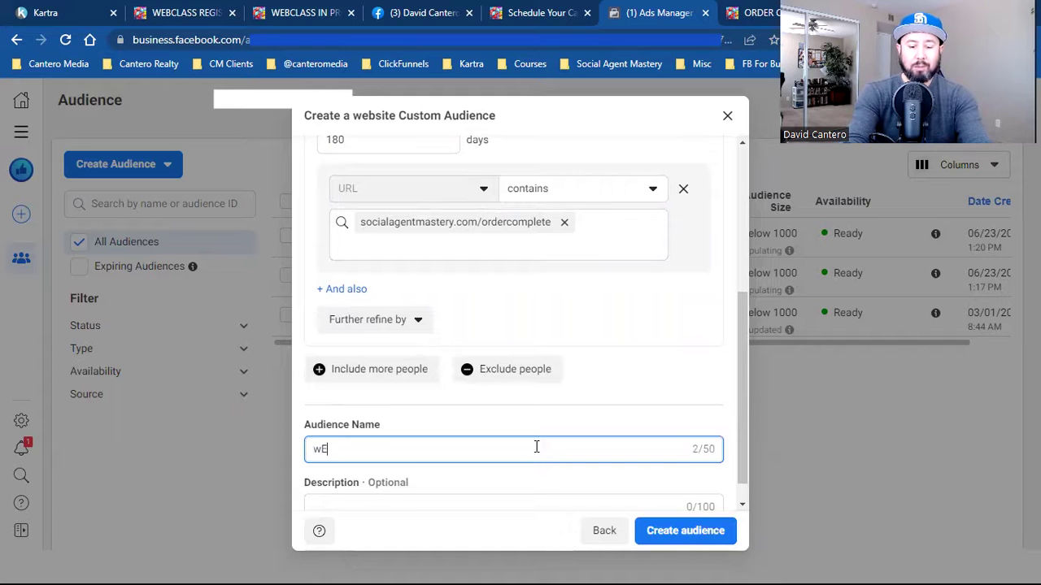
{"action": "key", "text": "BackSpace"}
{"action": "key", "text": "BackSpace"}
{"action": "type", "text": "We"}
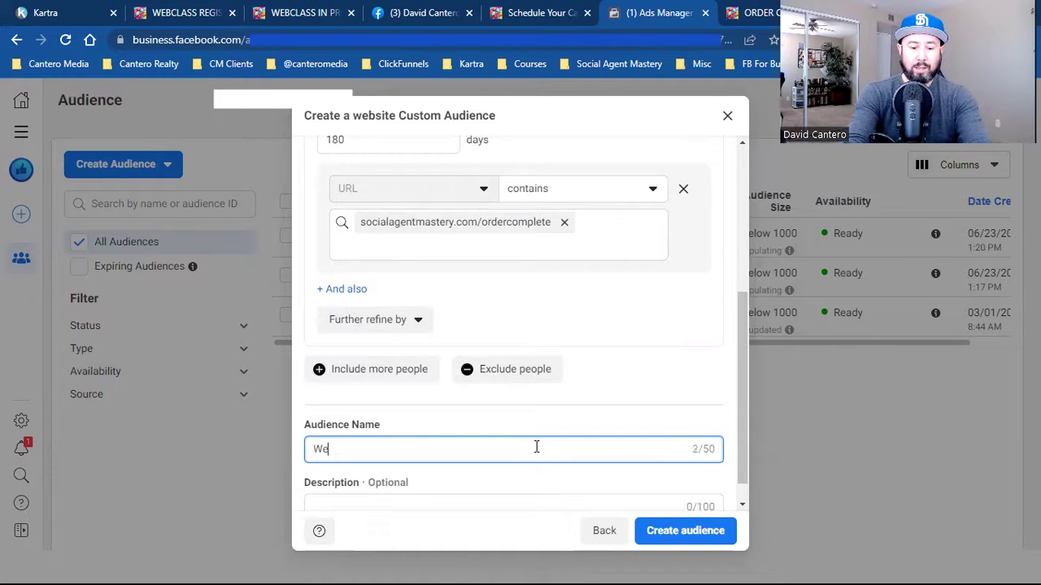
{"action": "type", "text": "bclass Cus"}
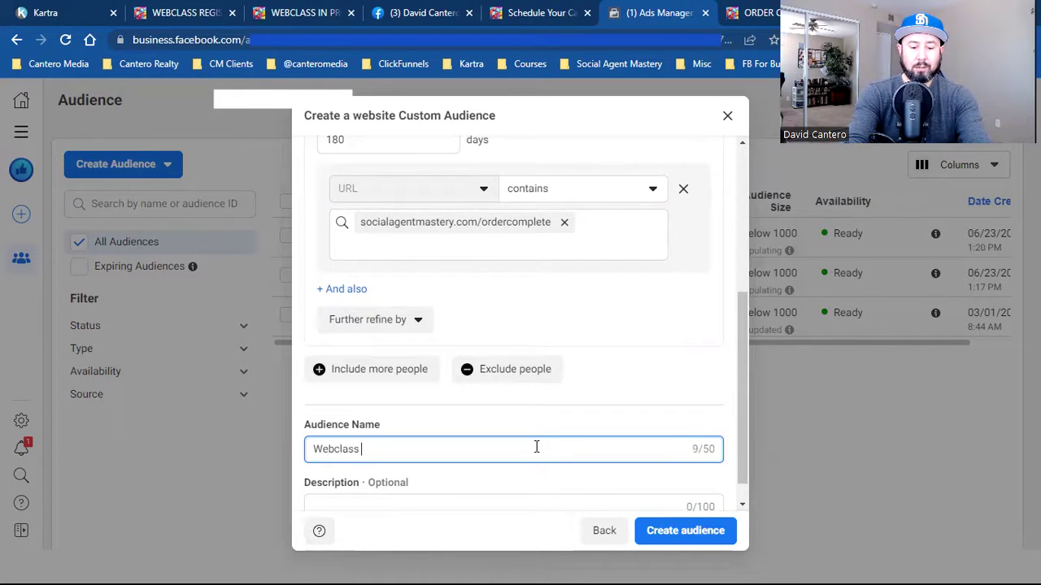
{"action": "key", "text": "BackSpace"}
{"action": "key", "text": "BackSpace"}
{"action": "key", "text": "BackSpace"}
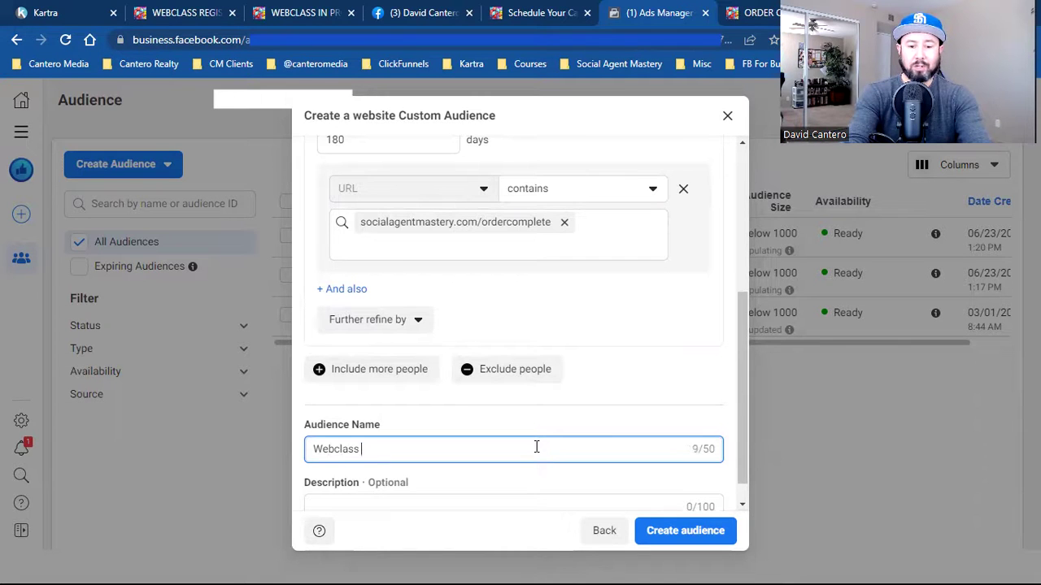
{"action": "type", "text": "Purchasers"}
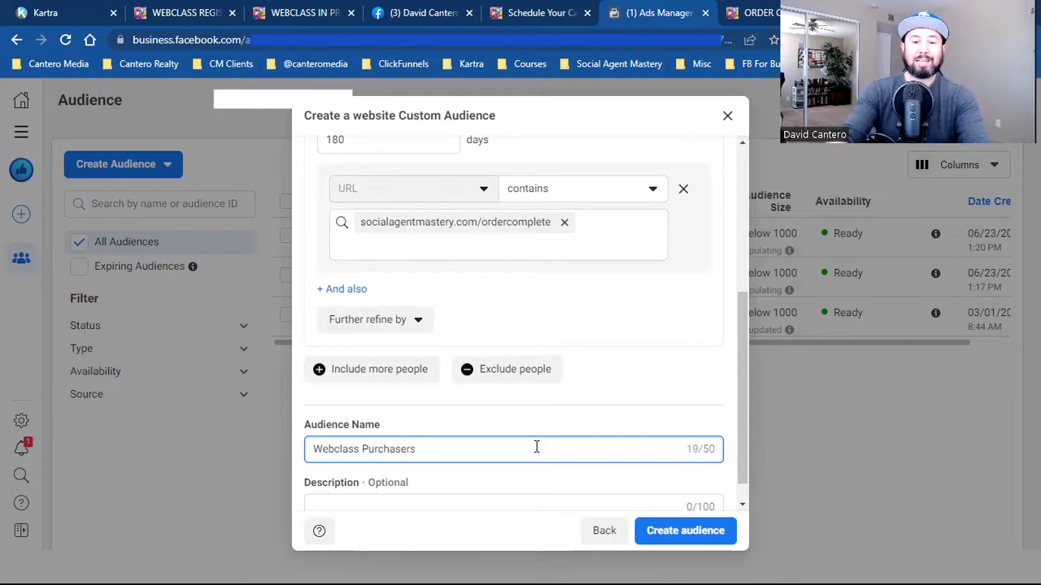
{"action": "left_click", "coordinate": [685, 532]}
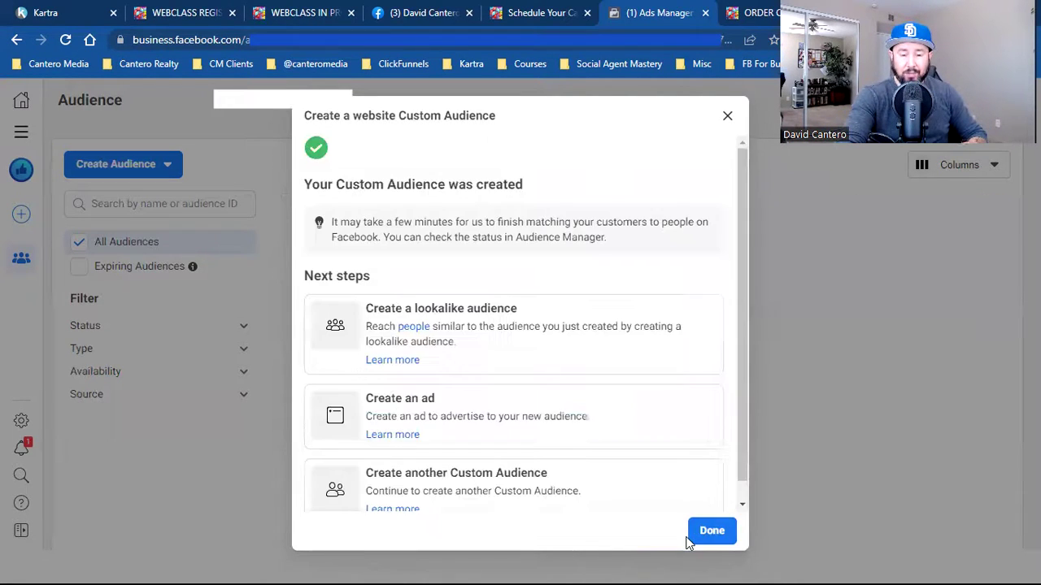
{"action": "left_click", "coordinate": [702, 538]}
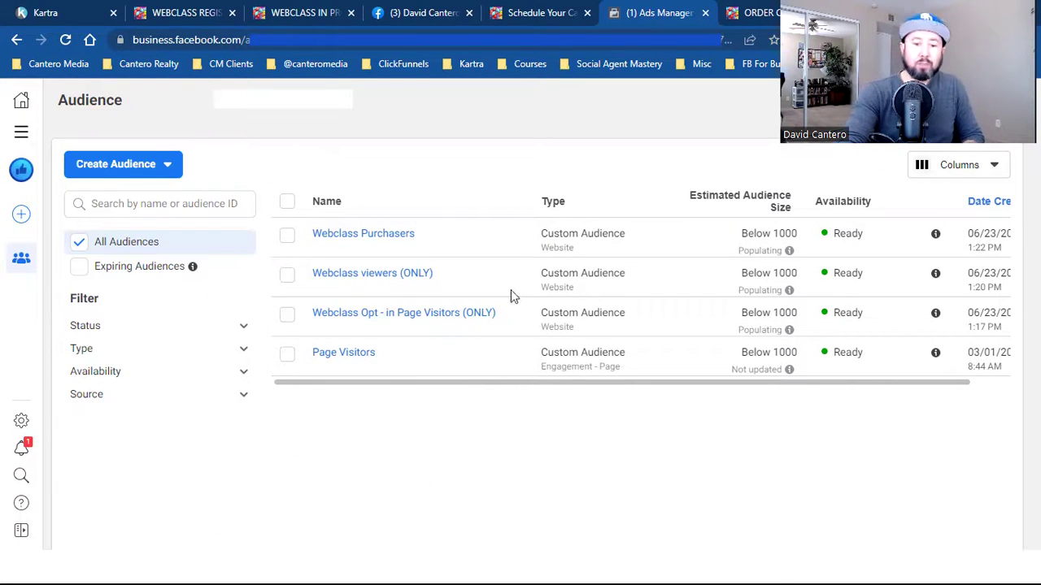
- Begin another custom audience so its source options are shown
{"action": "mouse_move", "coordinate": [404, 249]}
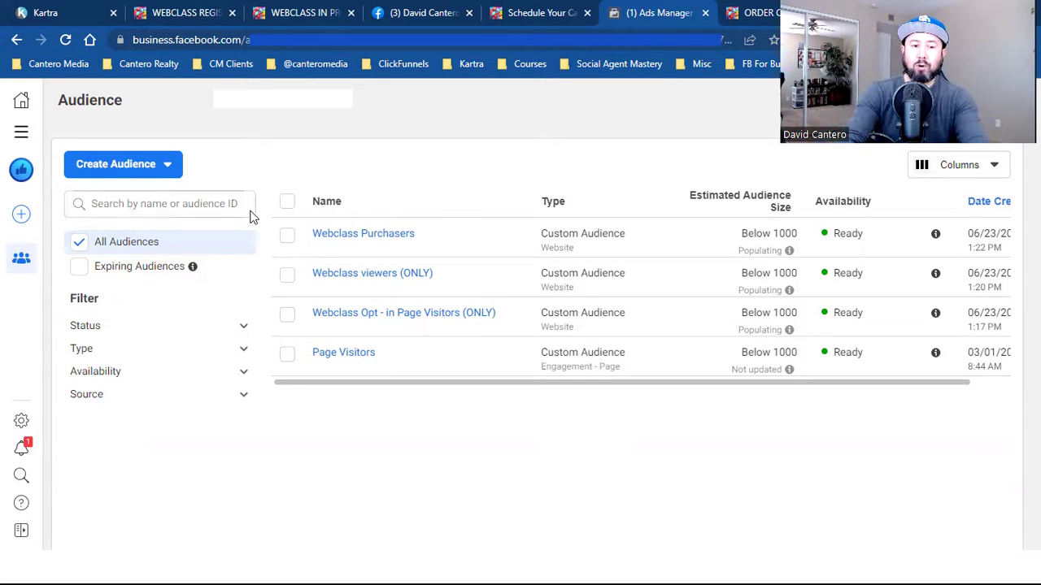
{"action": "left_click", "coordinate": [144, 167]}
{"action": "left_click", "coordinate": [159, 203]}
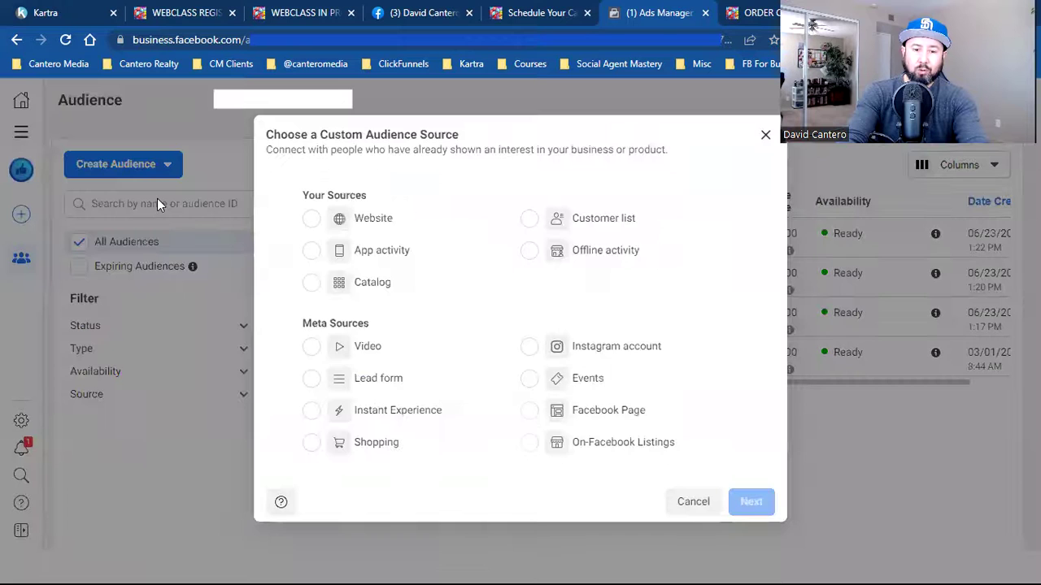
- Choose Video as the audience source and bring up the engagement content-type list
{"action": "left_click", "coordinate": [455, 348]}
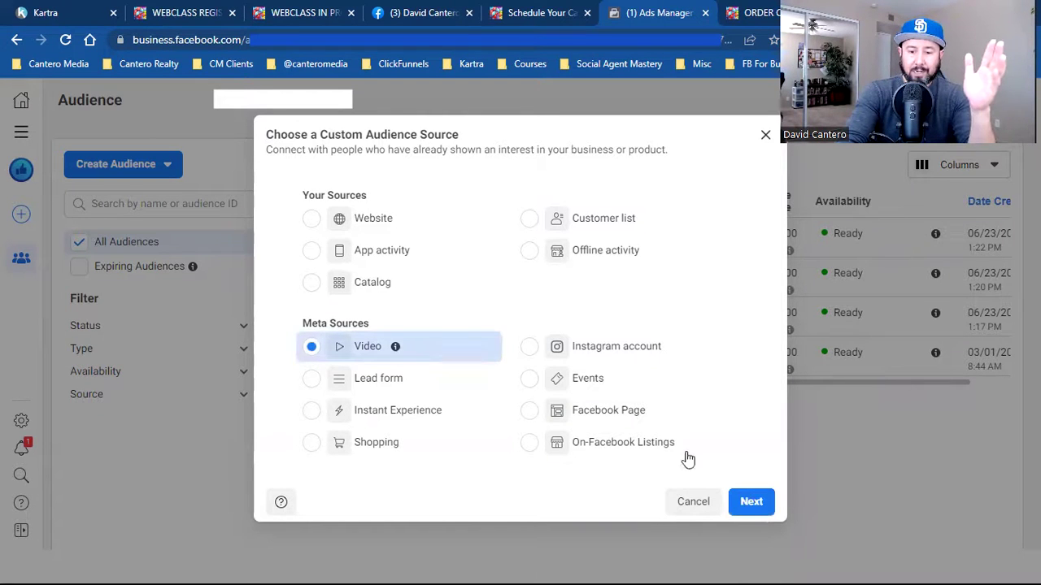
{"action": "left_click", "coordinate": [759, 504]}
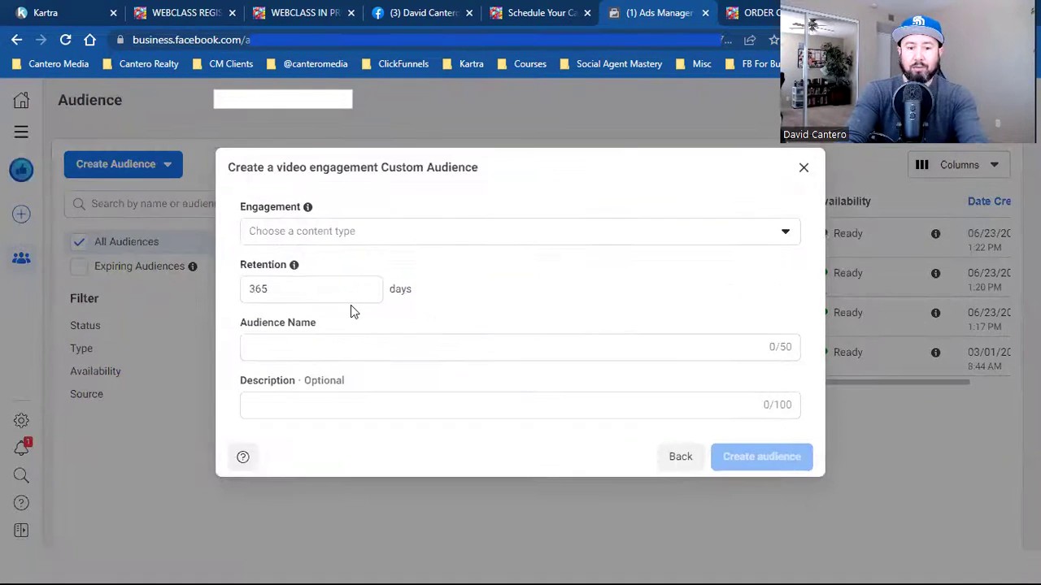
{"action": "left_click", "coordinate": [301, 234]}
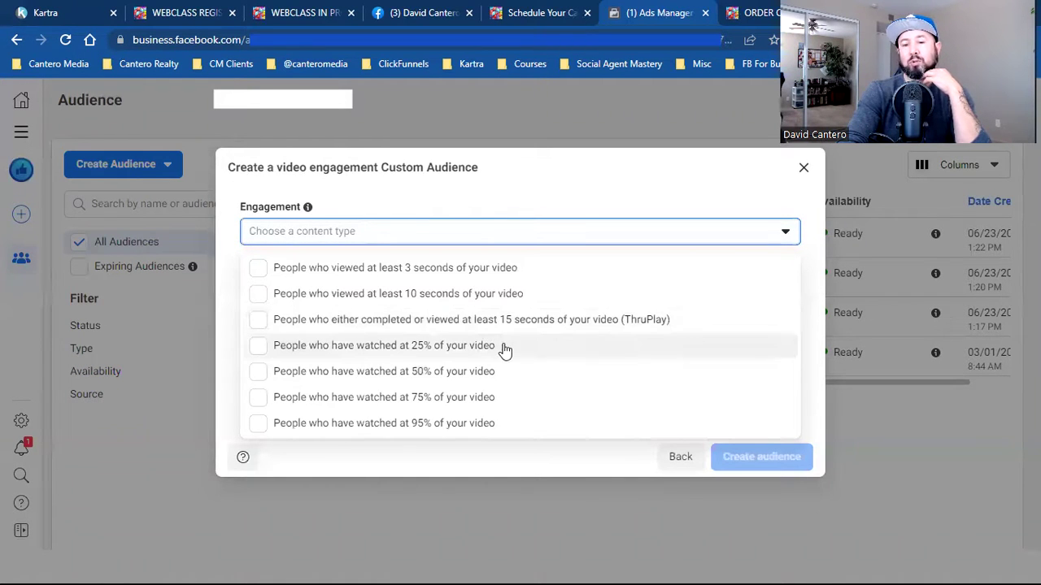
- Target 25% viewers of the Social Media Mastery page's 'Build Your List & YouTube Channel' video
{"action": "left_click", "coordinate": [501, 347]}
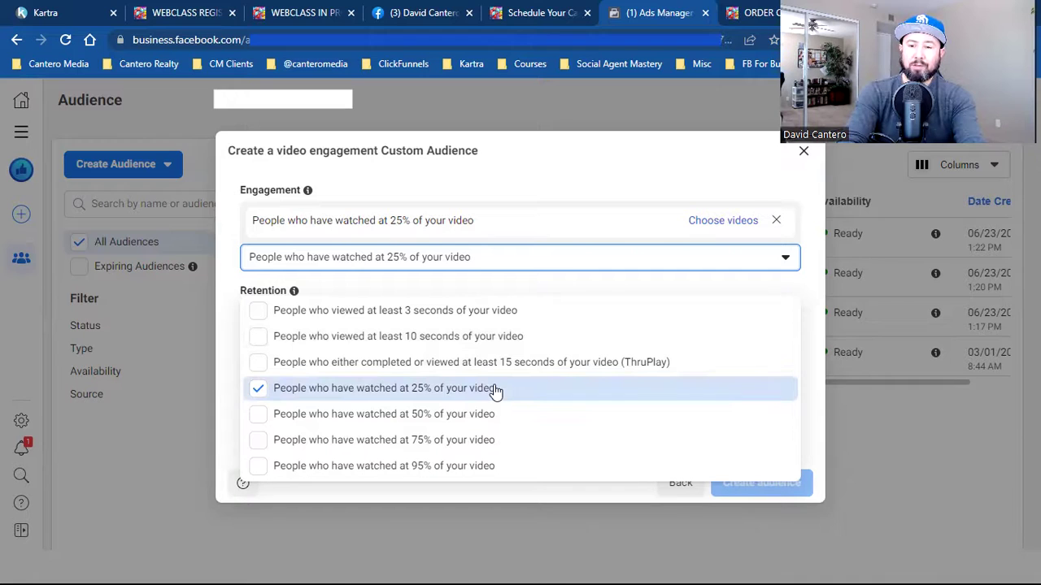
{"action": "left_click", "coordinate": [741, 221]}
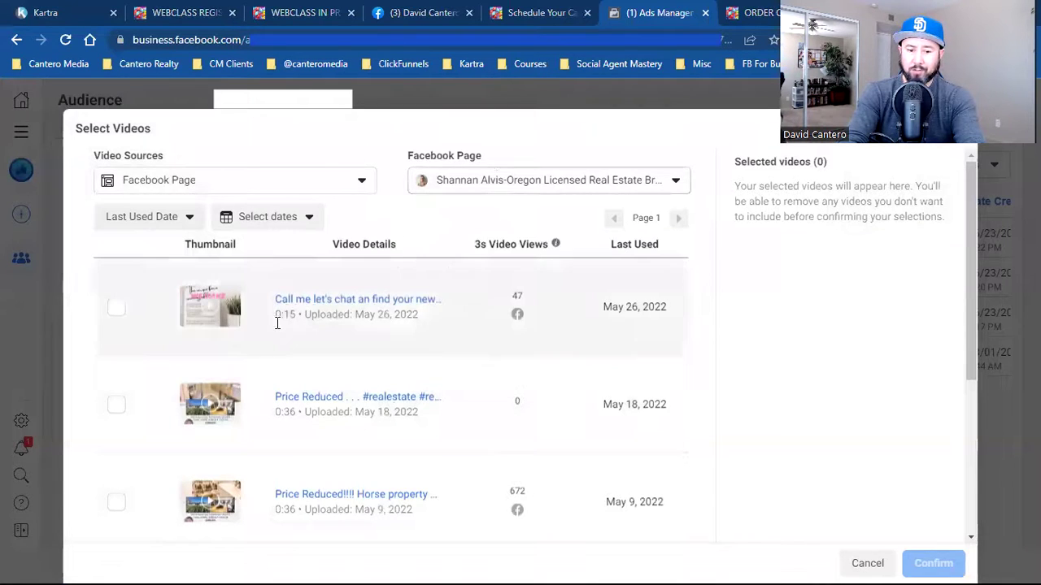
{"action": "left_click", "coordinate": [512, 179]}
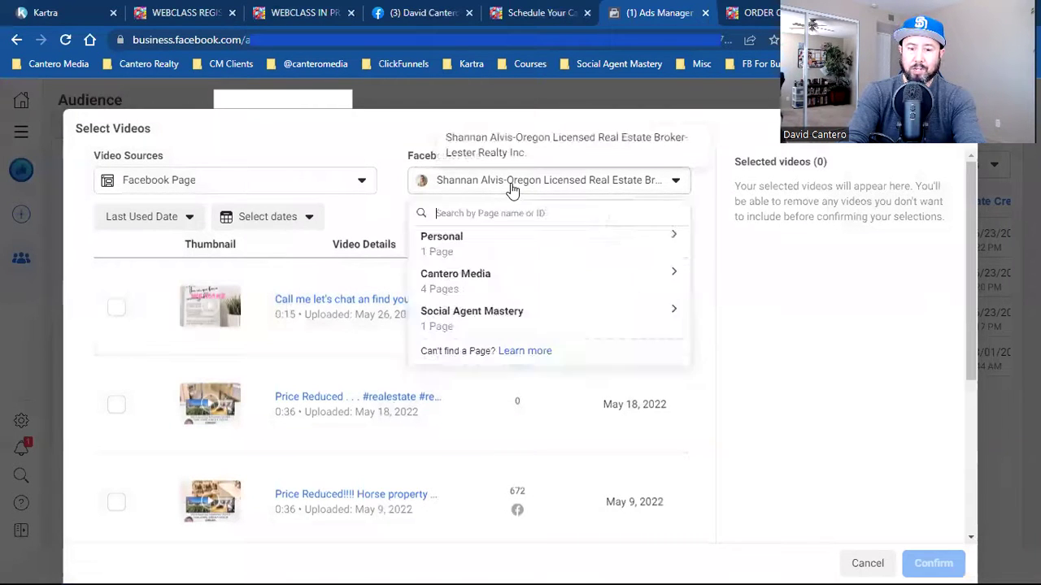
{"action": "left_click", "coordinate": [498, 288]}
{"action": "left_click", "coordinate": [521, 356]}
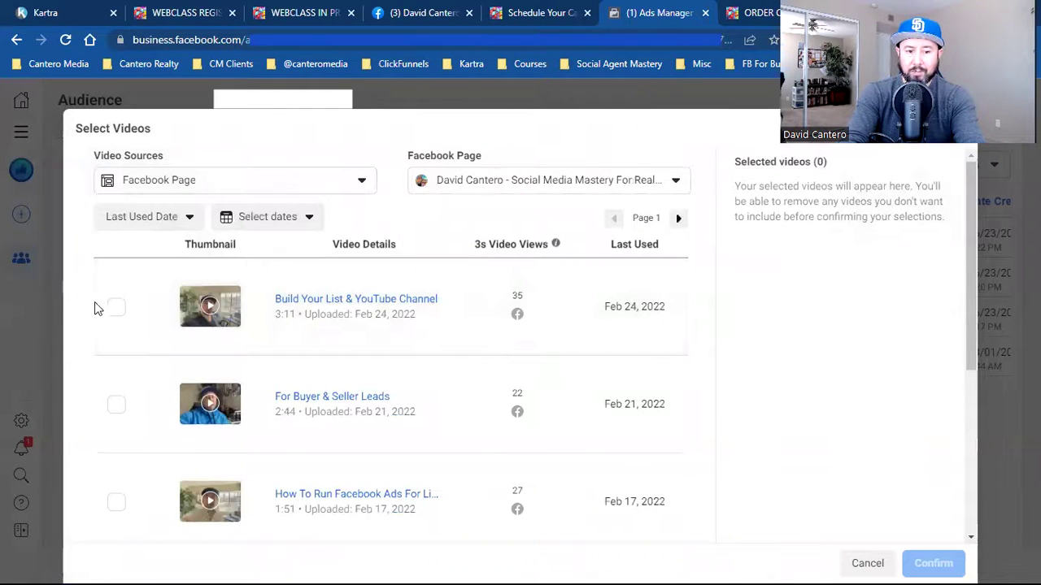
{"action": "left_click", "coordinate": [111, 314]}
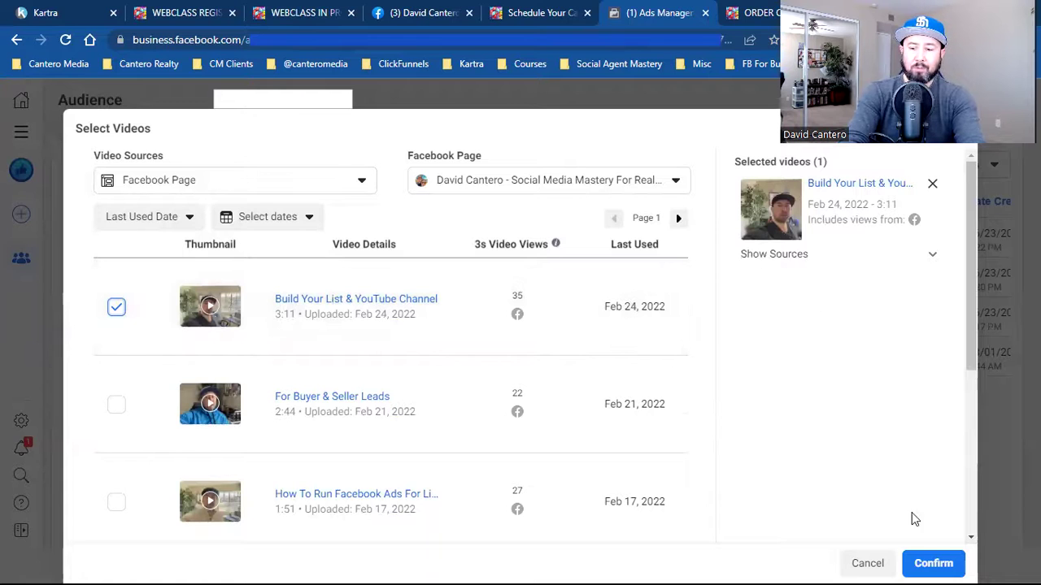
{"action": "left_click", "coordinate": [934, 563]}
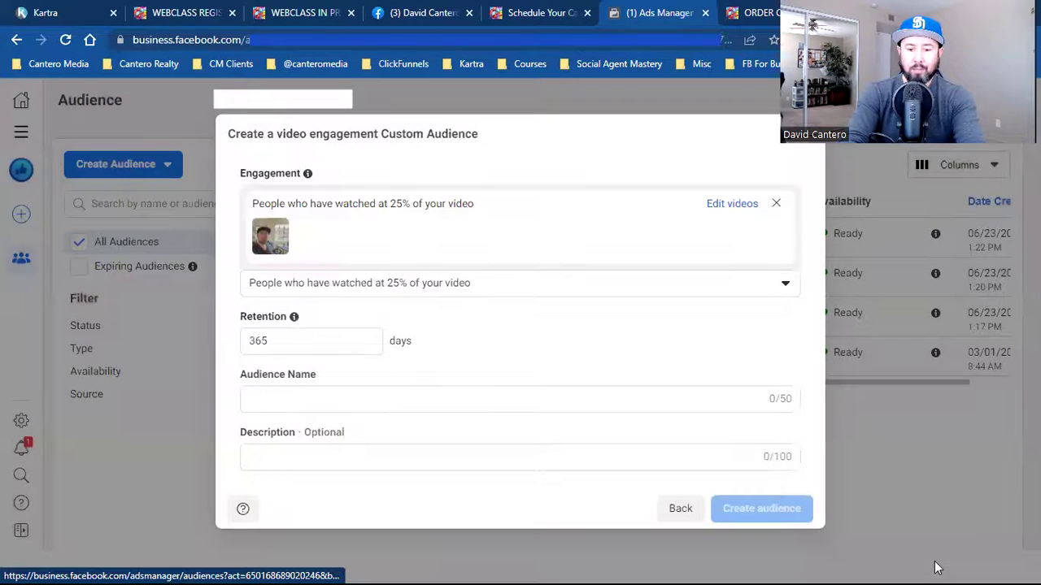
- Name the video audience 'Ad Video (Blue Hat)', create it, and return to the audiences list
{"action": "left_click", "coordinate": [540, 403]}
{"action": "type", "text": "Video"}
{"action": "key", "text": "BackSpace"}
{"action": "key", "text": "BackSpace"}
{"action": "key", "text": "BackSpace"}
{"action": "key", "text": "BackSpace"}
{"action": "key", "text": "BackSpace"}
{"action": "type", "text": "Ad Vi"}
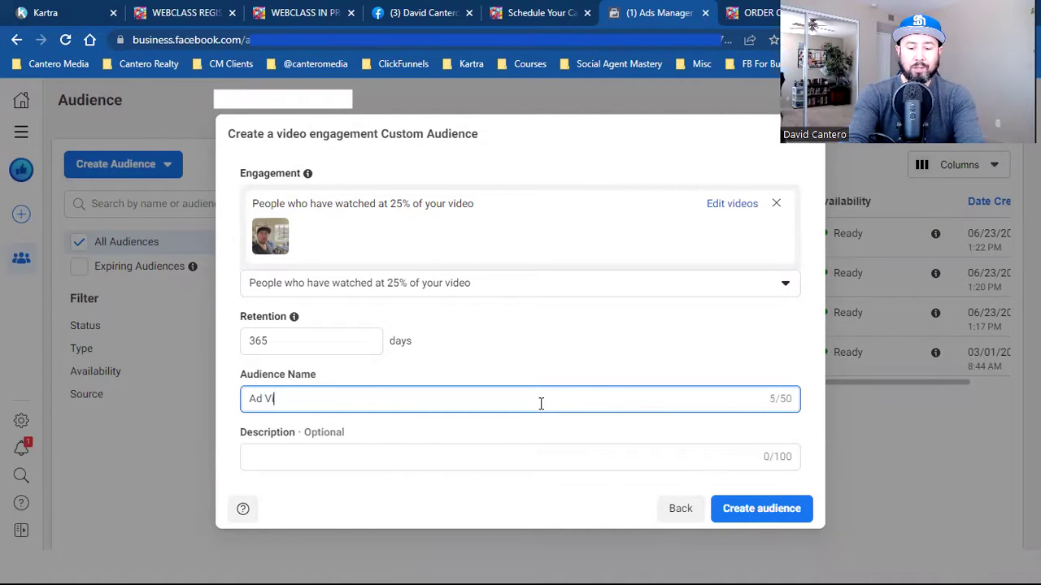
{"action": "type", "text": "deo (Blue Hat)"}
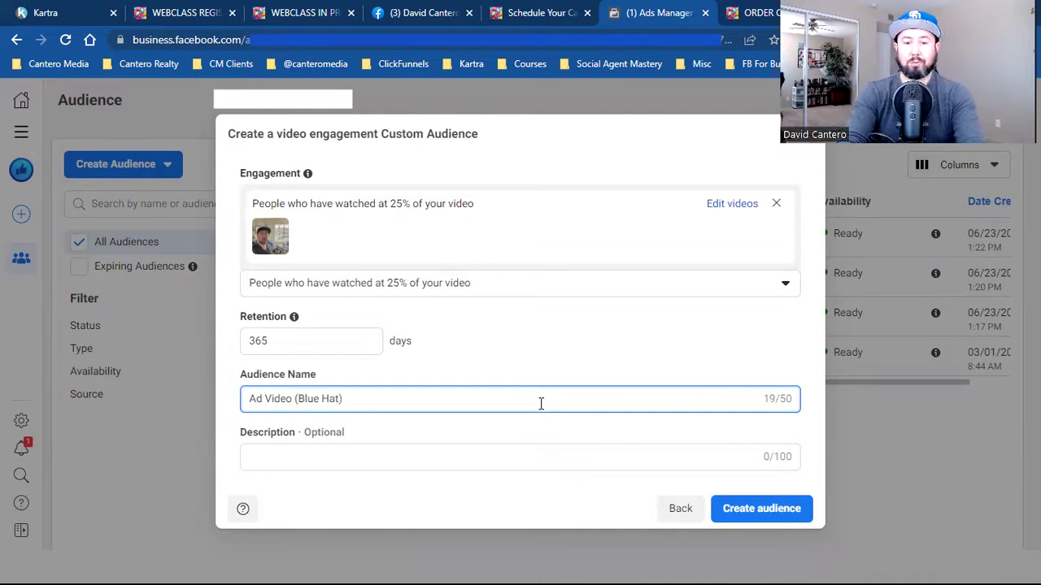
{"action": "left_click", "coordinate": [750, 508]}
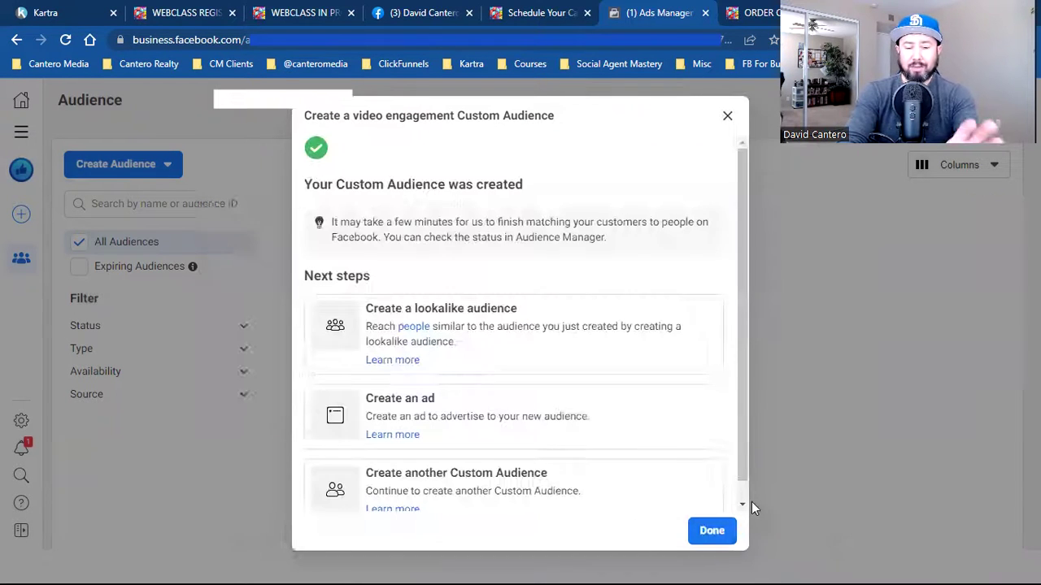
{"action": "left_click", "coordinate": [712, 530]}
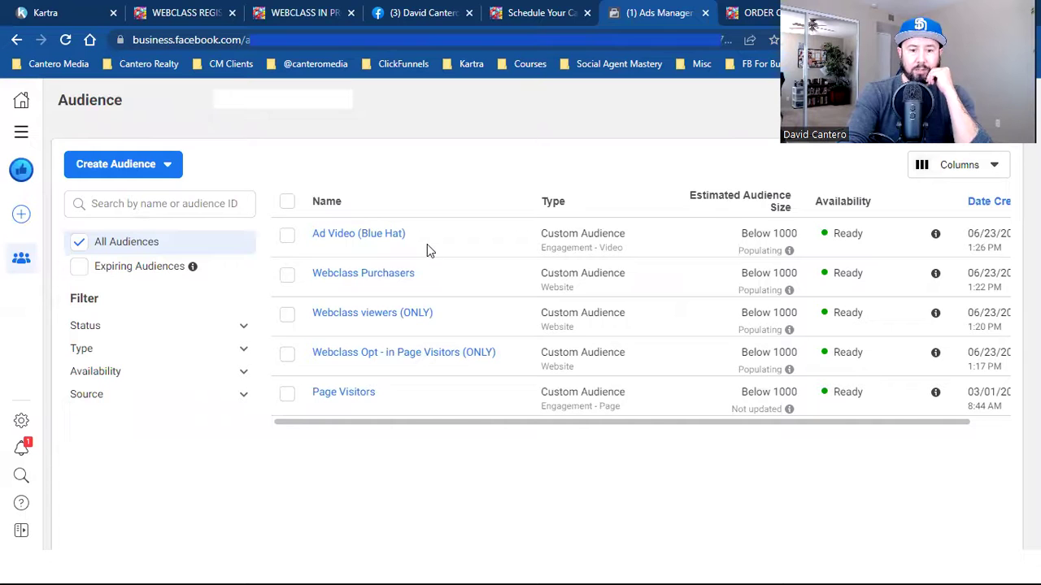
{"action": "left_click", "coordinate": [288, 237]}
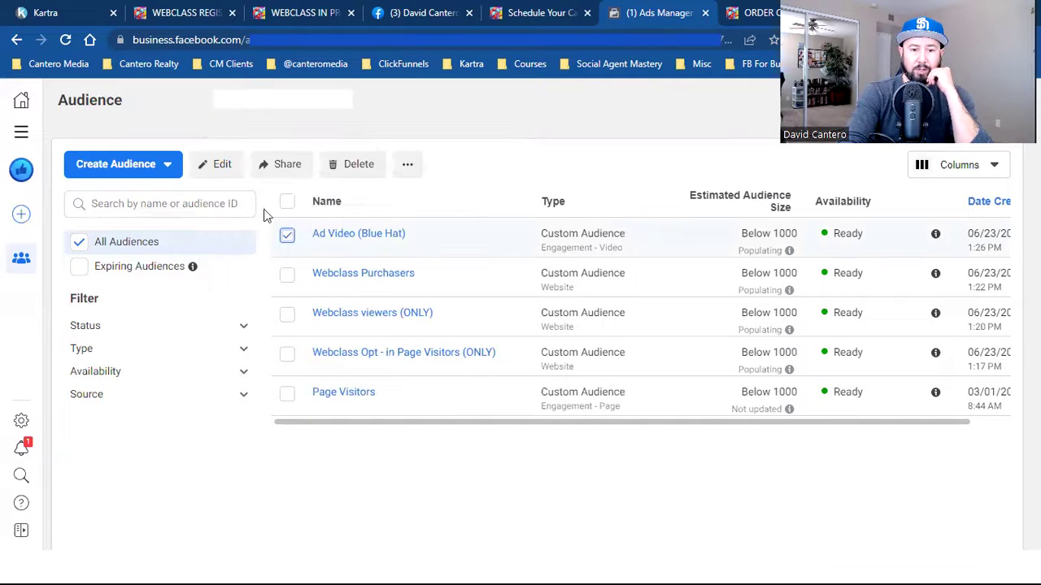
{"action": "left_click", "coordinate": [218, 163]}
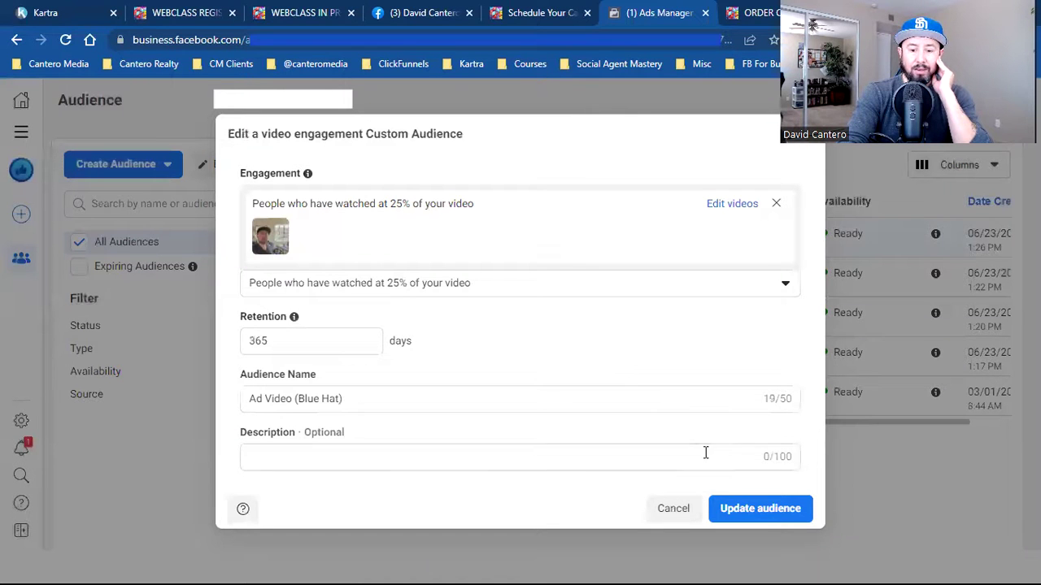
{"action": "left_click", "coordinate": [752, 509]}
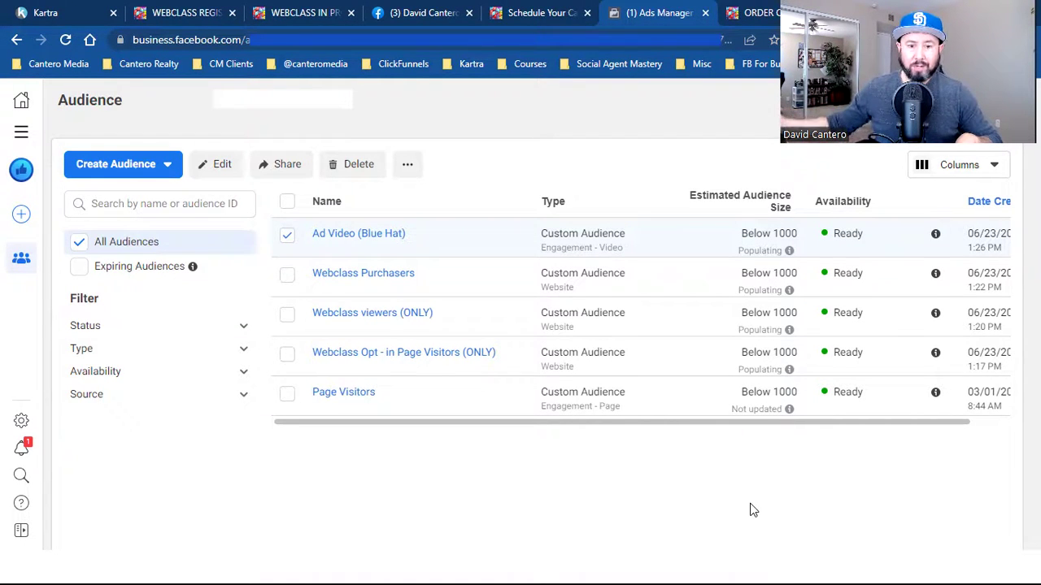
{"action": "mouse_move", "coordinate": [385, 286]}
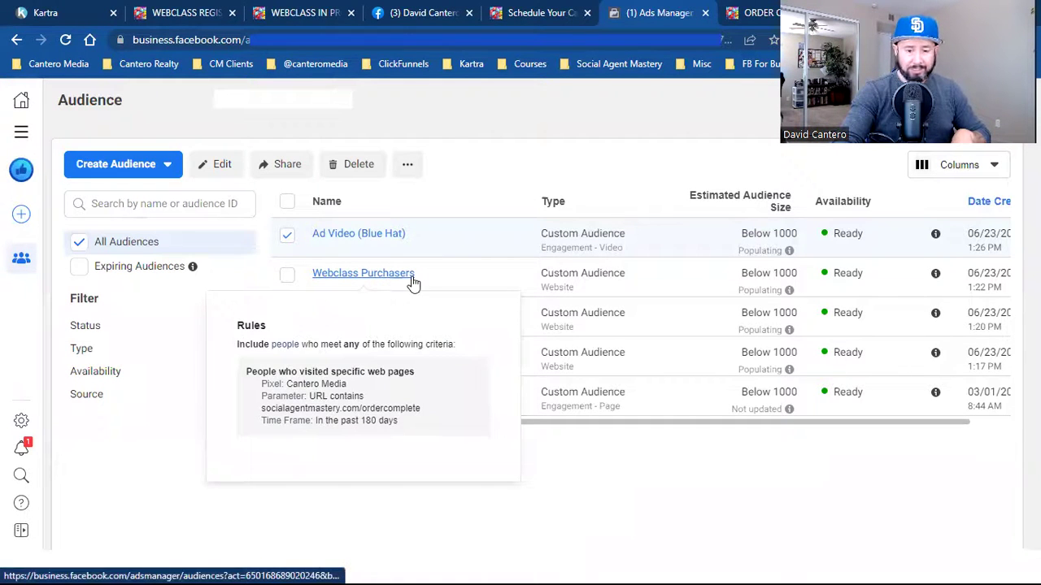
{"action": "left_click", "coordinate": [287, 235]}
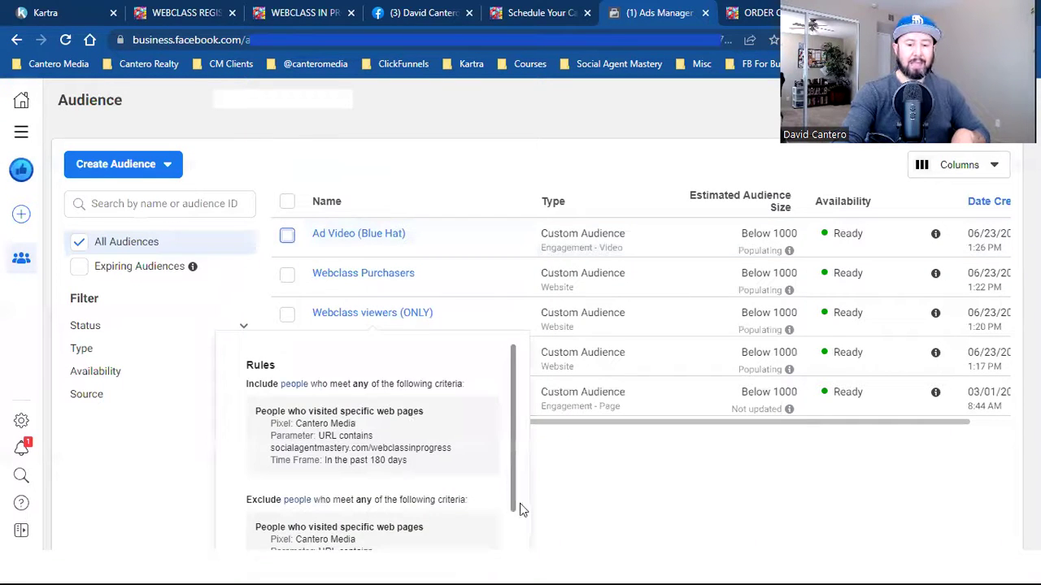